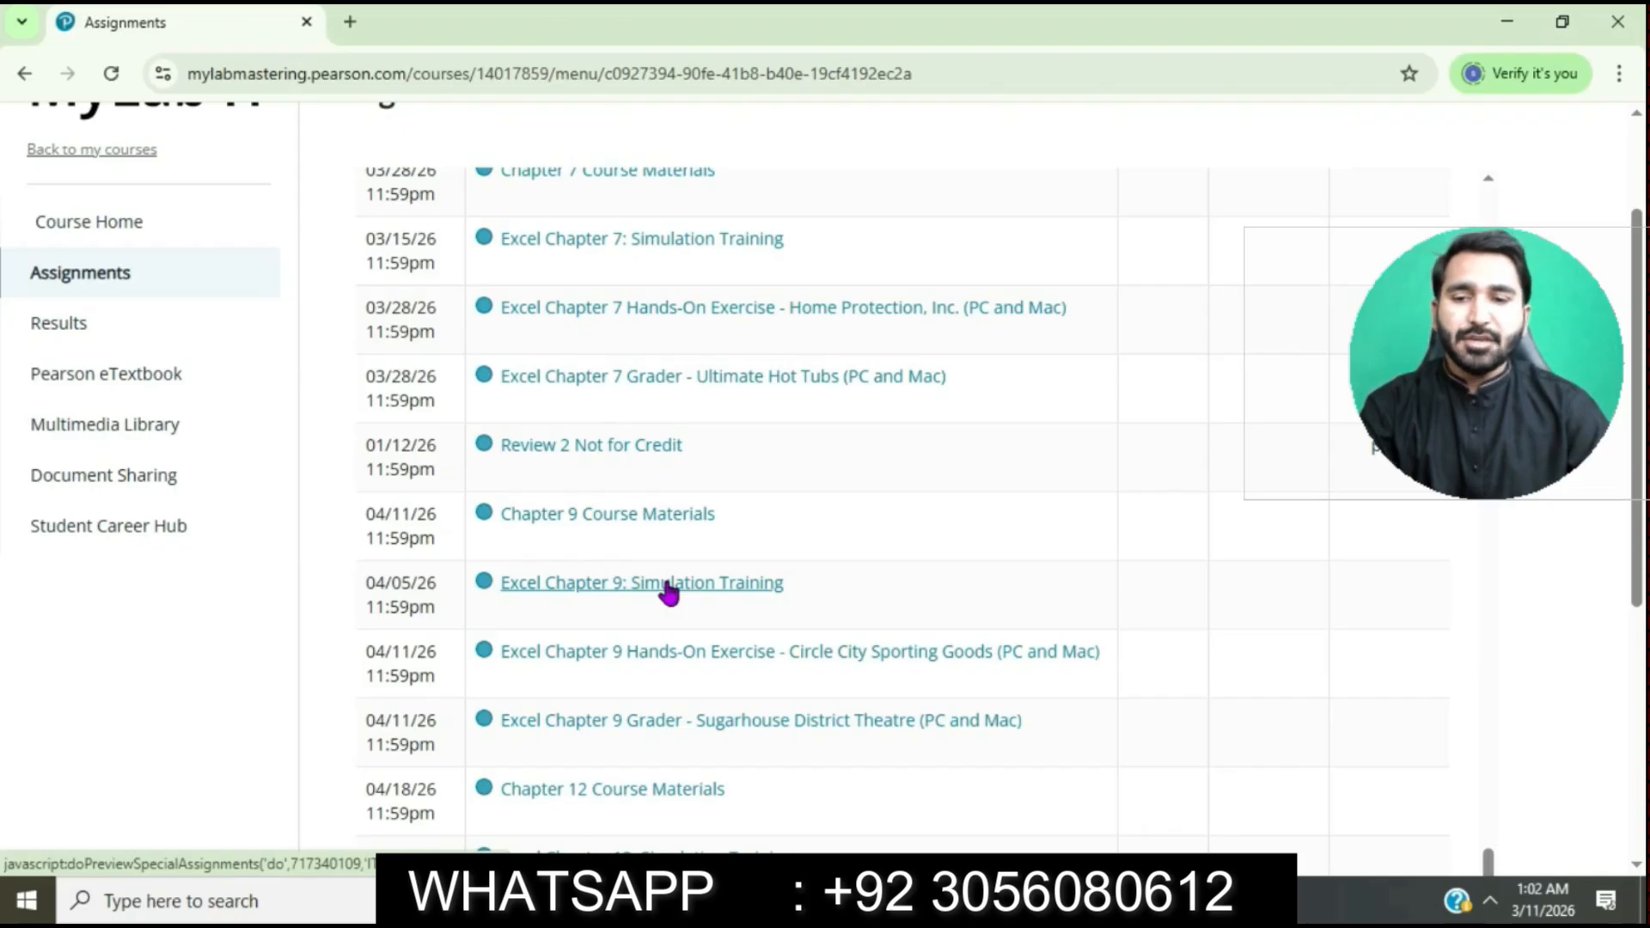
- Open the Excel Chapter 9 Simulation Training and group the Qtr1, Qtr2, Qtr3, Qtr4 and Yearly Totals sheets
click(672, 590)
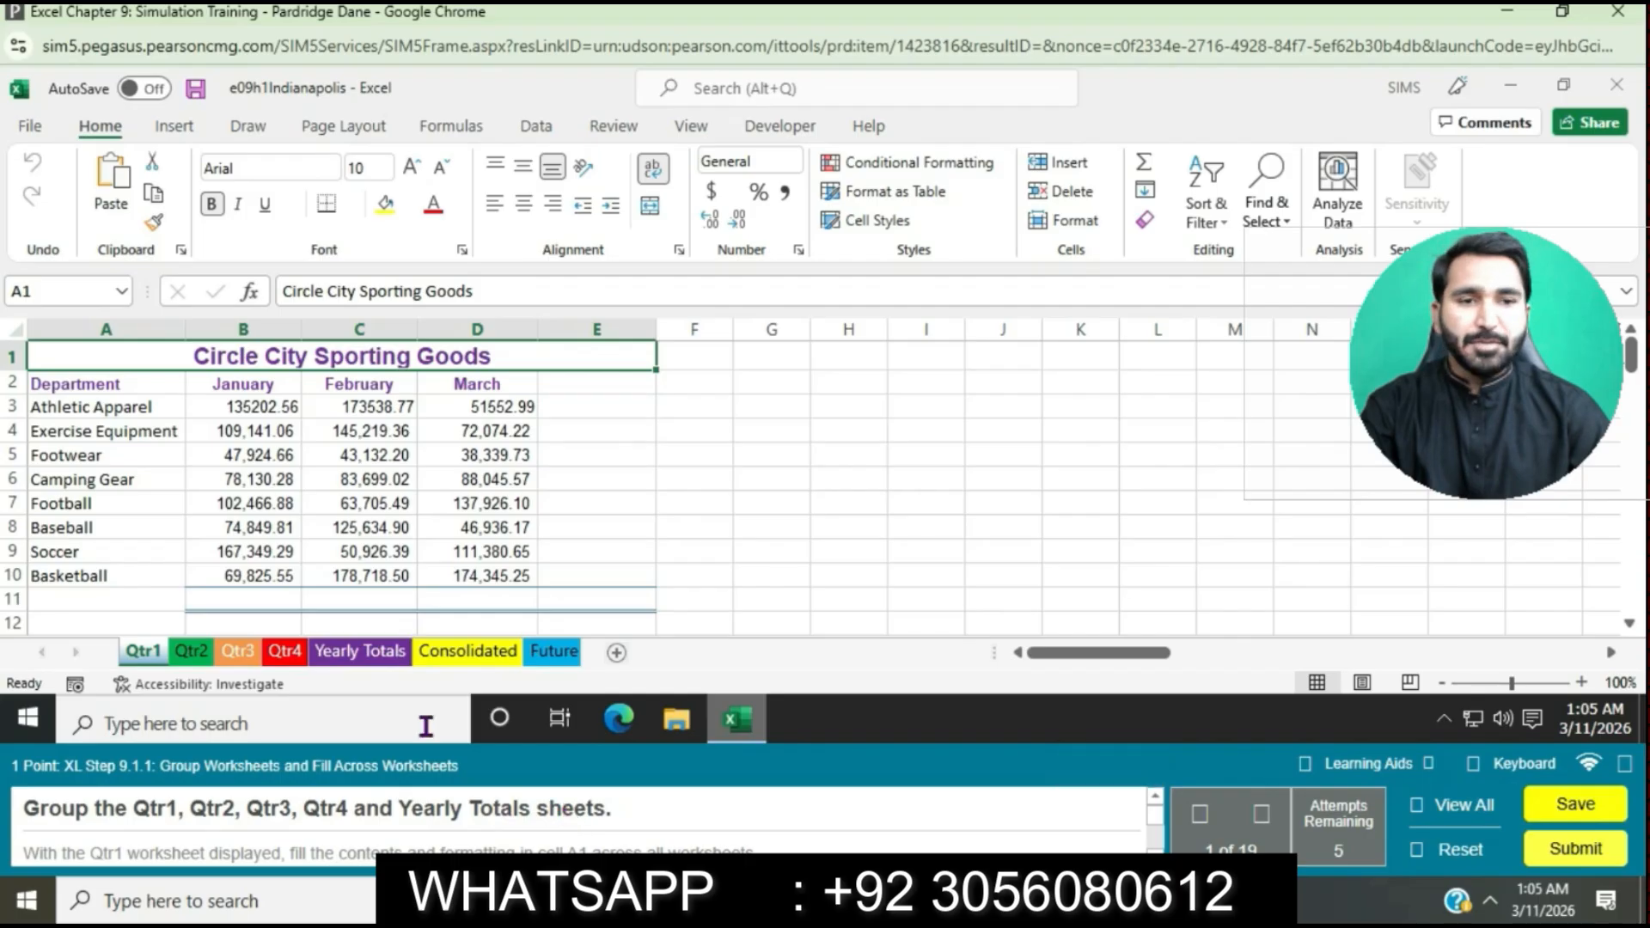
ctrl+click(191, 652)
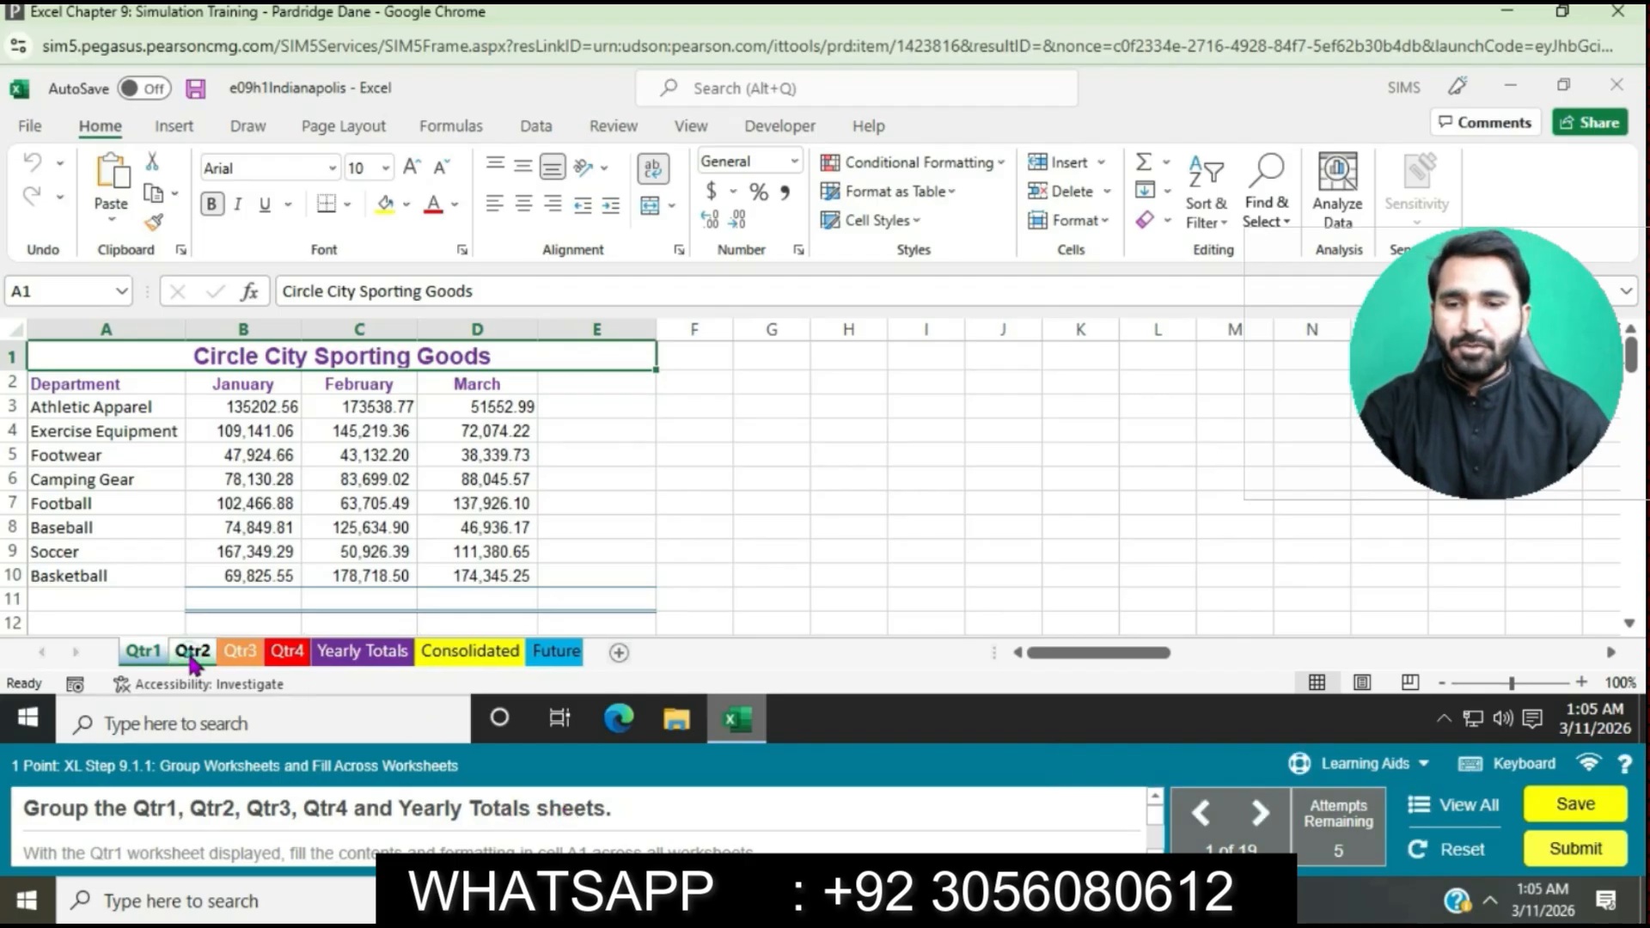
ctrl+click(240, 653)
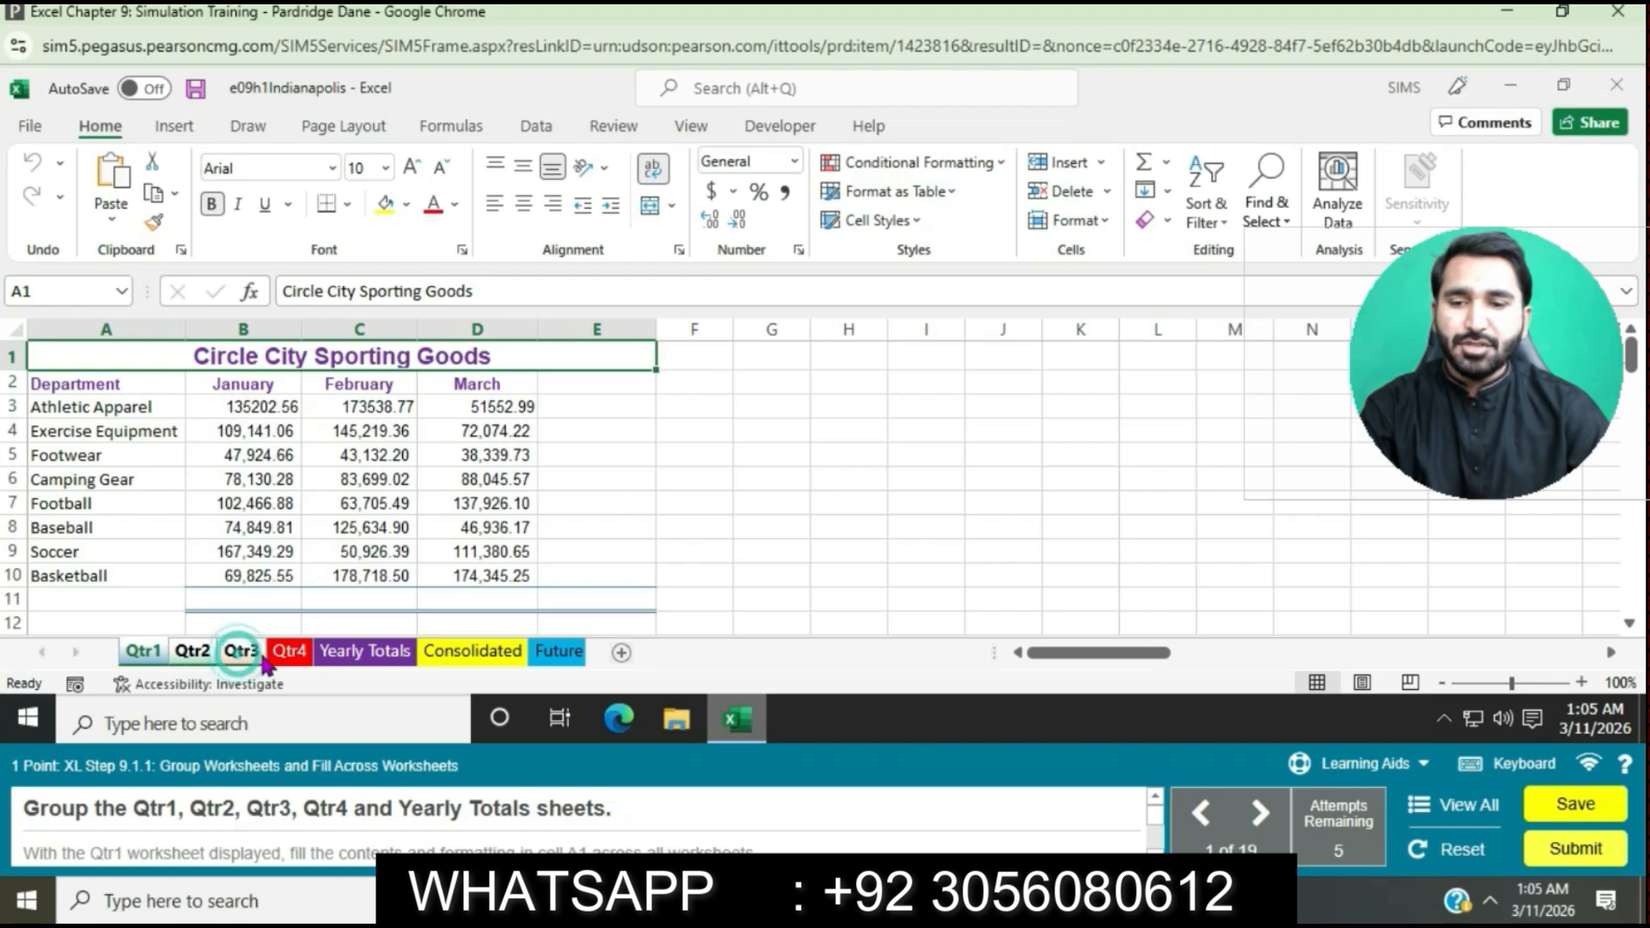
ctrl+click(290, 653)
ctrl+click(341, 657)
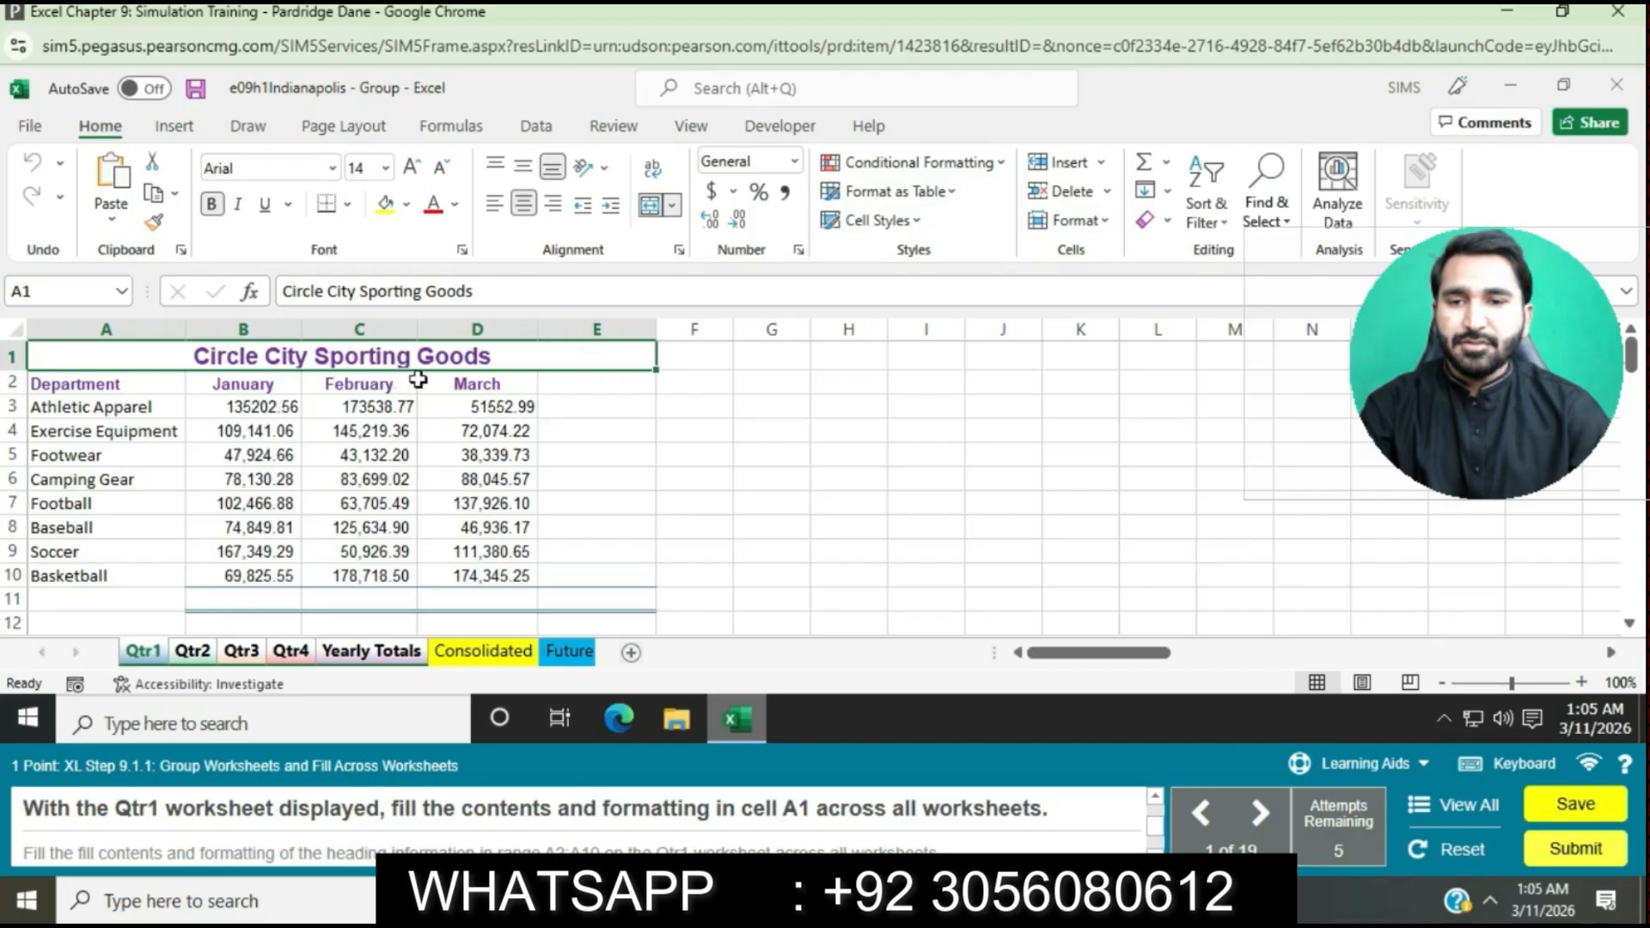
- Fill both the contents and formatting of cell A1 on Qtr1 across the grouped worksheets
click(1174, 194)
click(1211, 342)
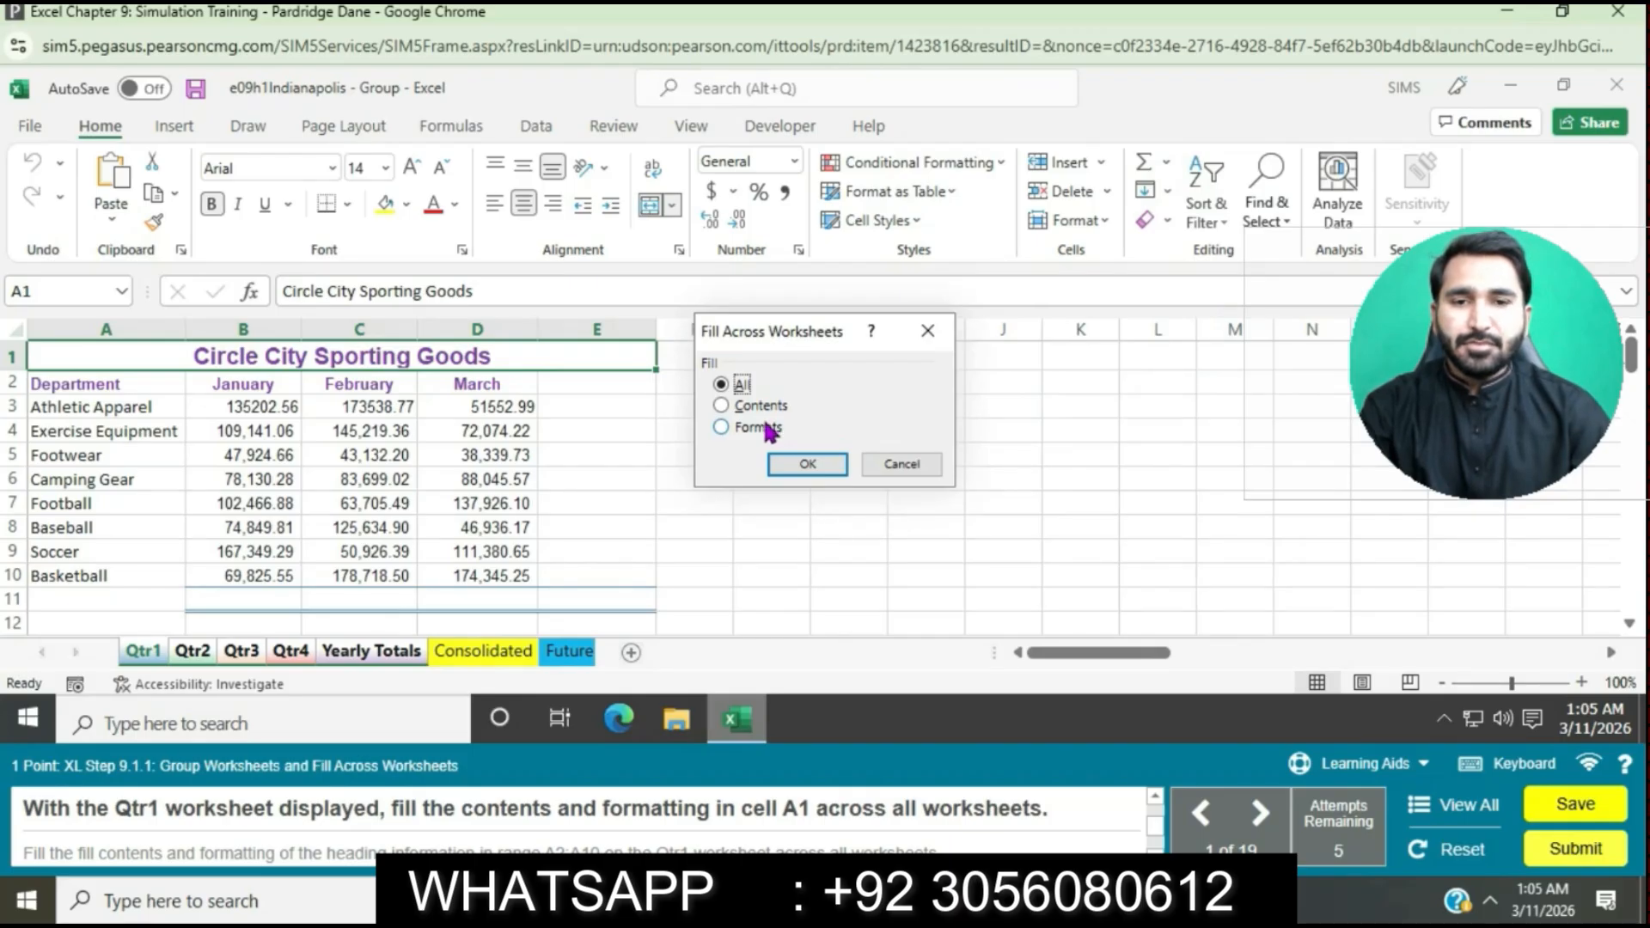
click(803, 462)
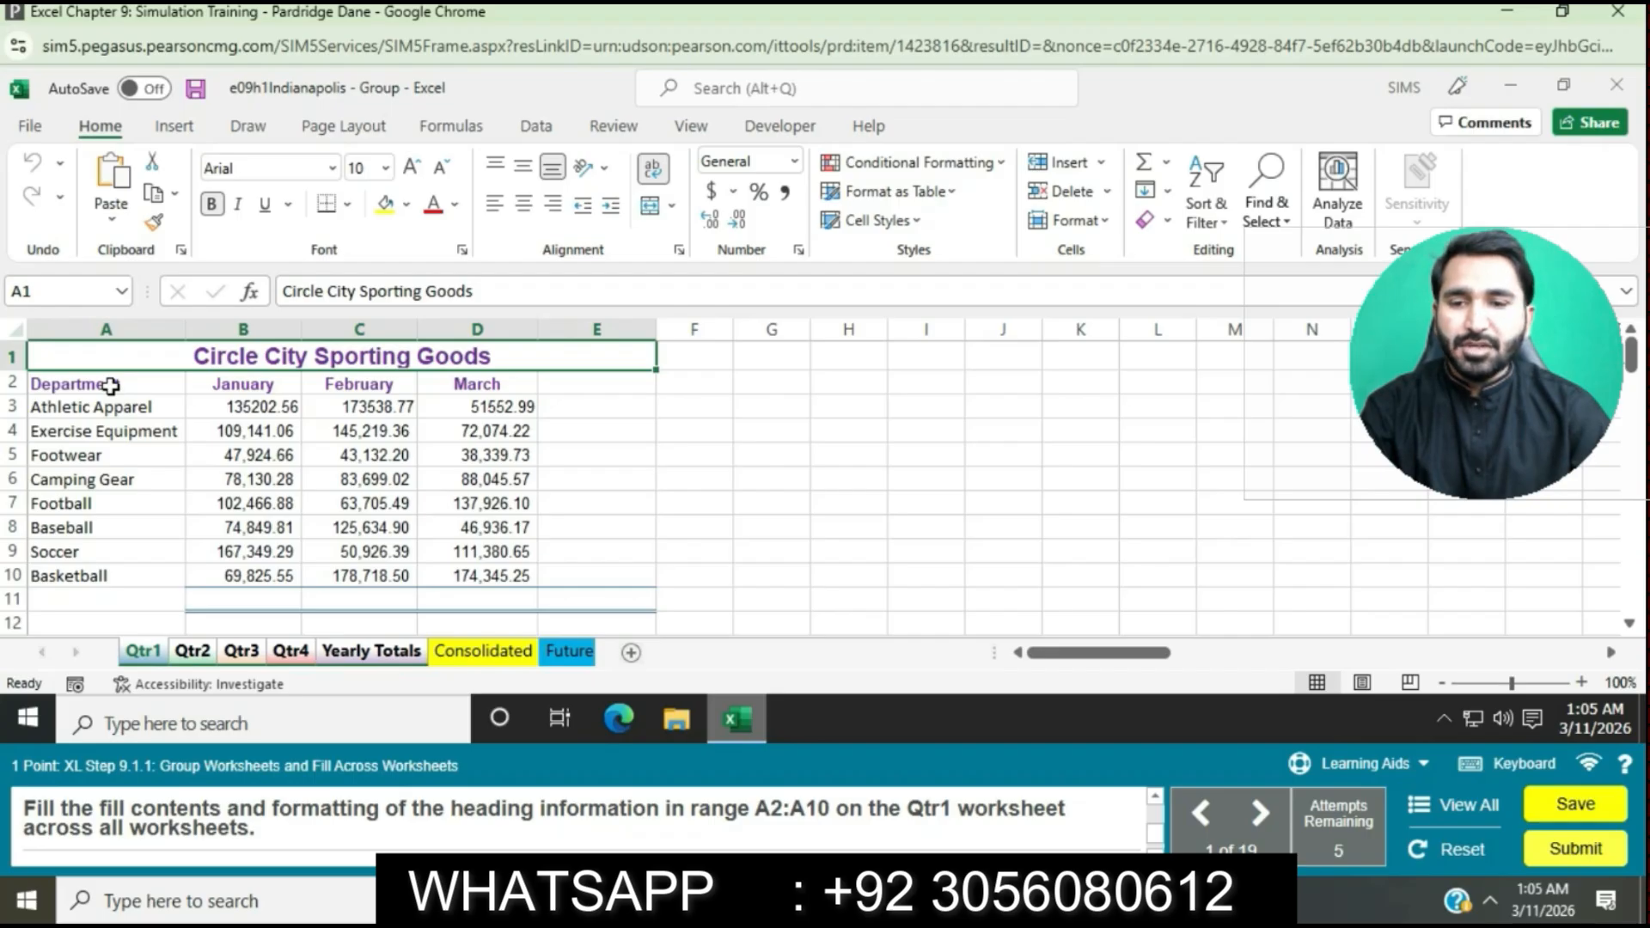
- Fill the contents and formatting of range A2:A10 on Qtr1 across the grouped worksheets, and ungroup the sheets
drag(111, 386, 110, 578)
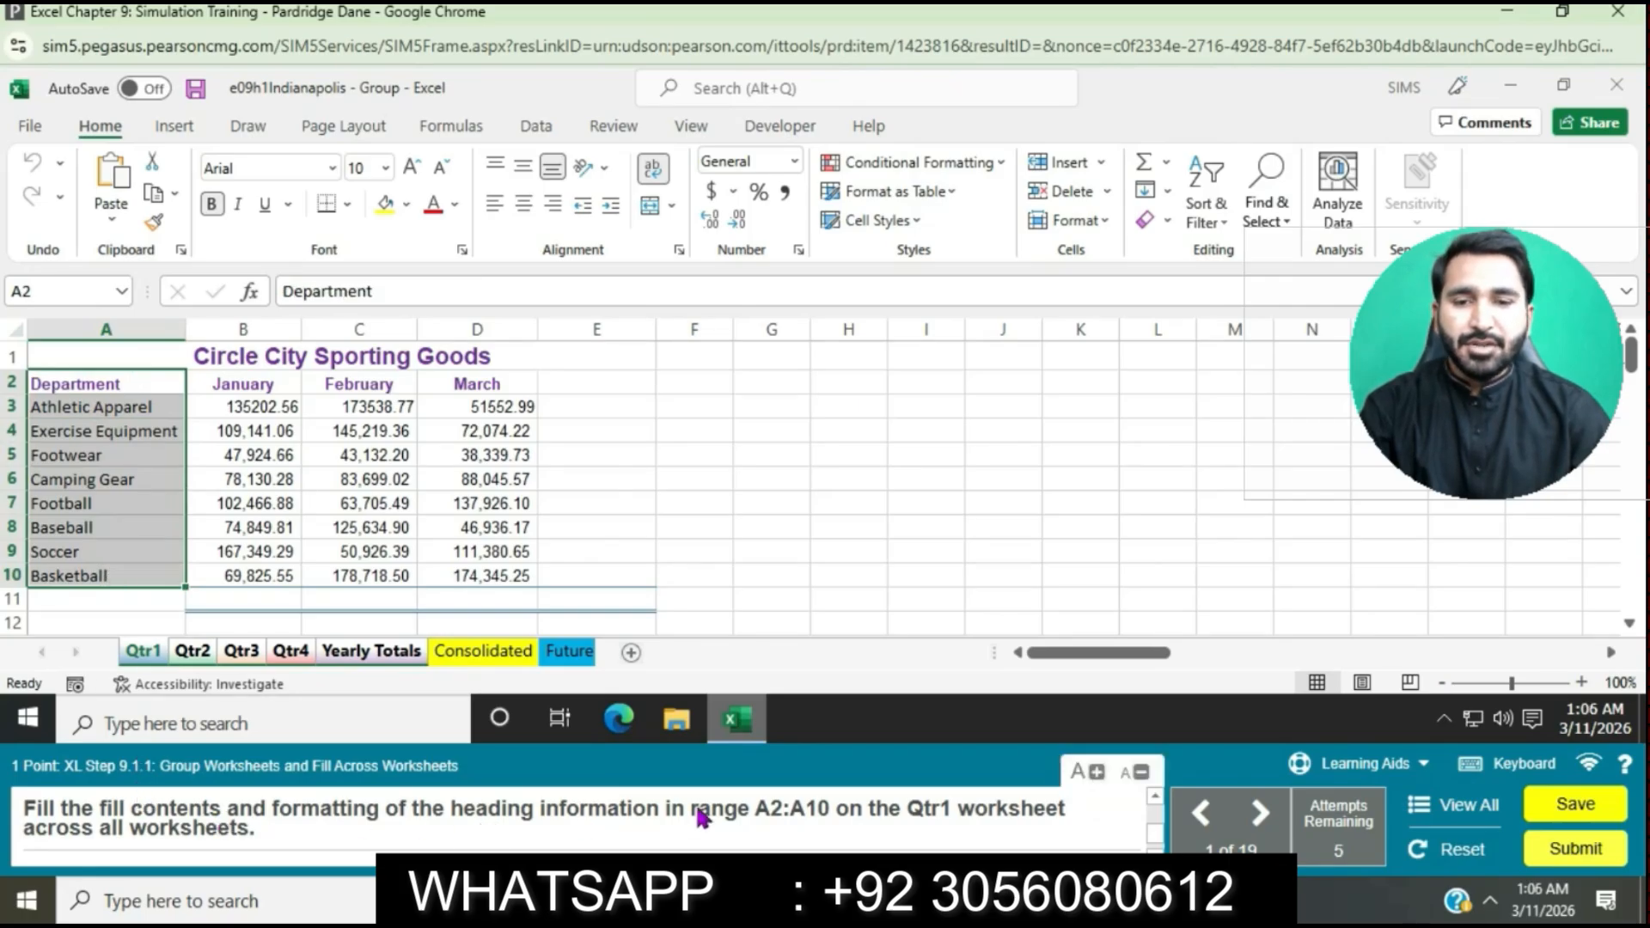
click(1169, 192)
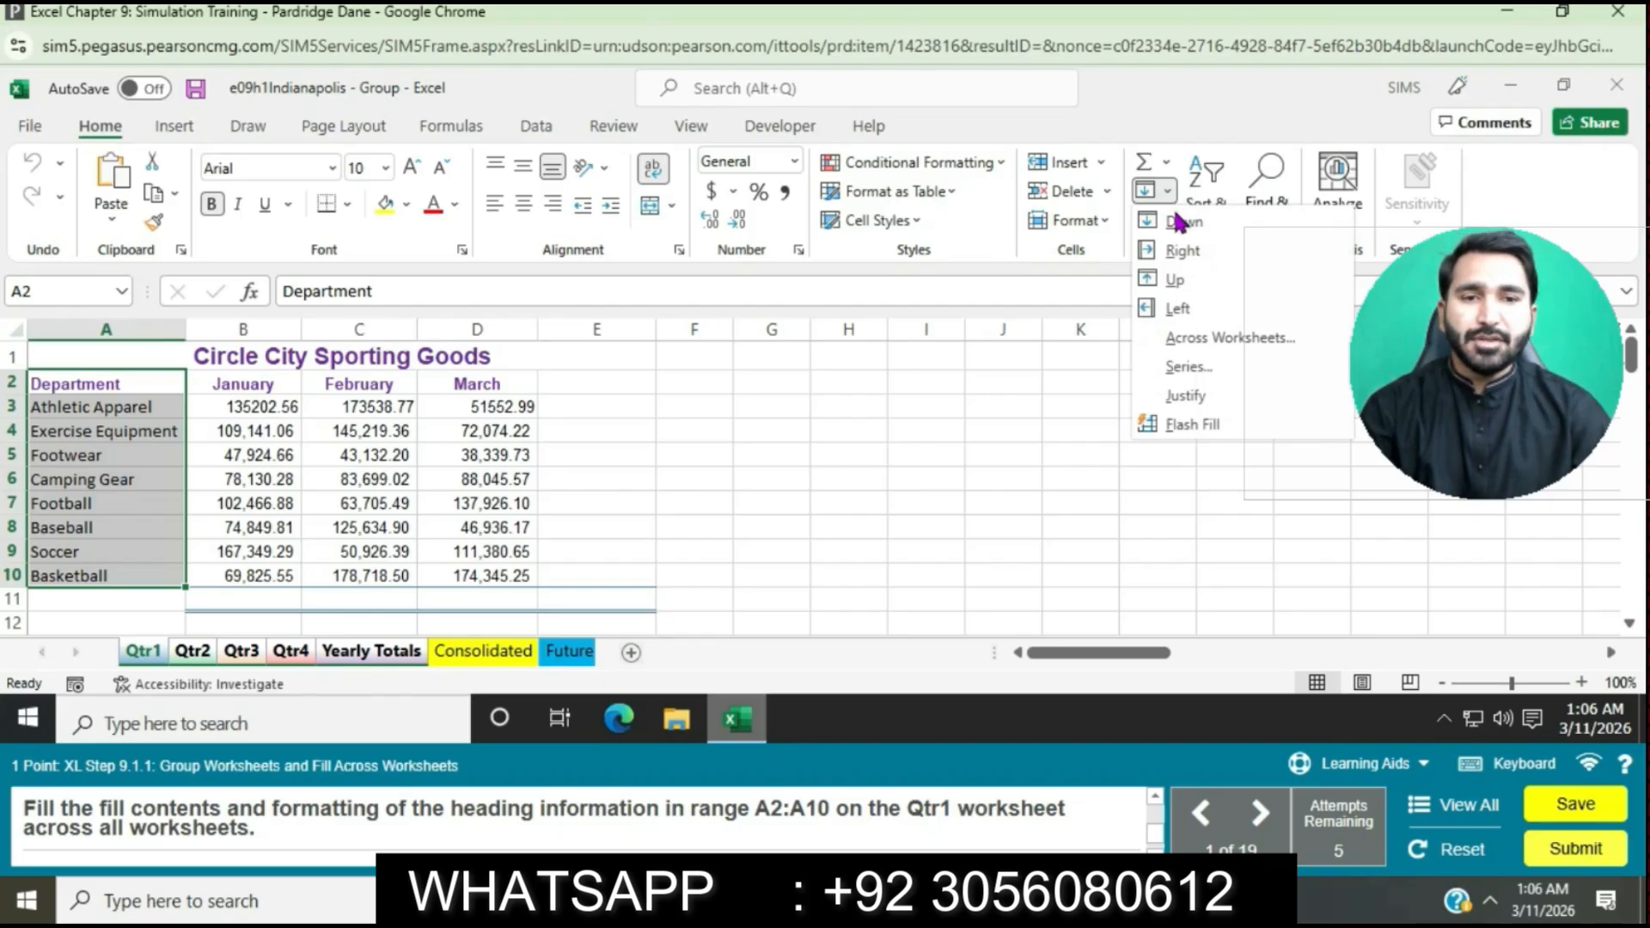
click(1184, 341)
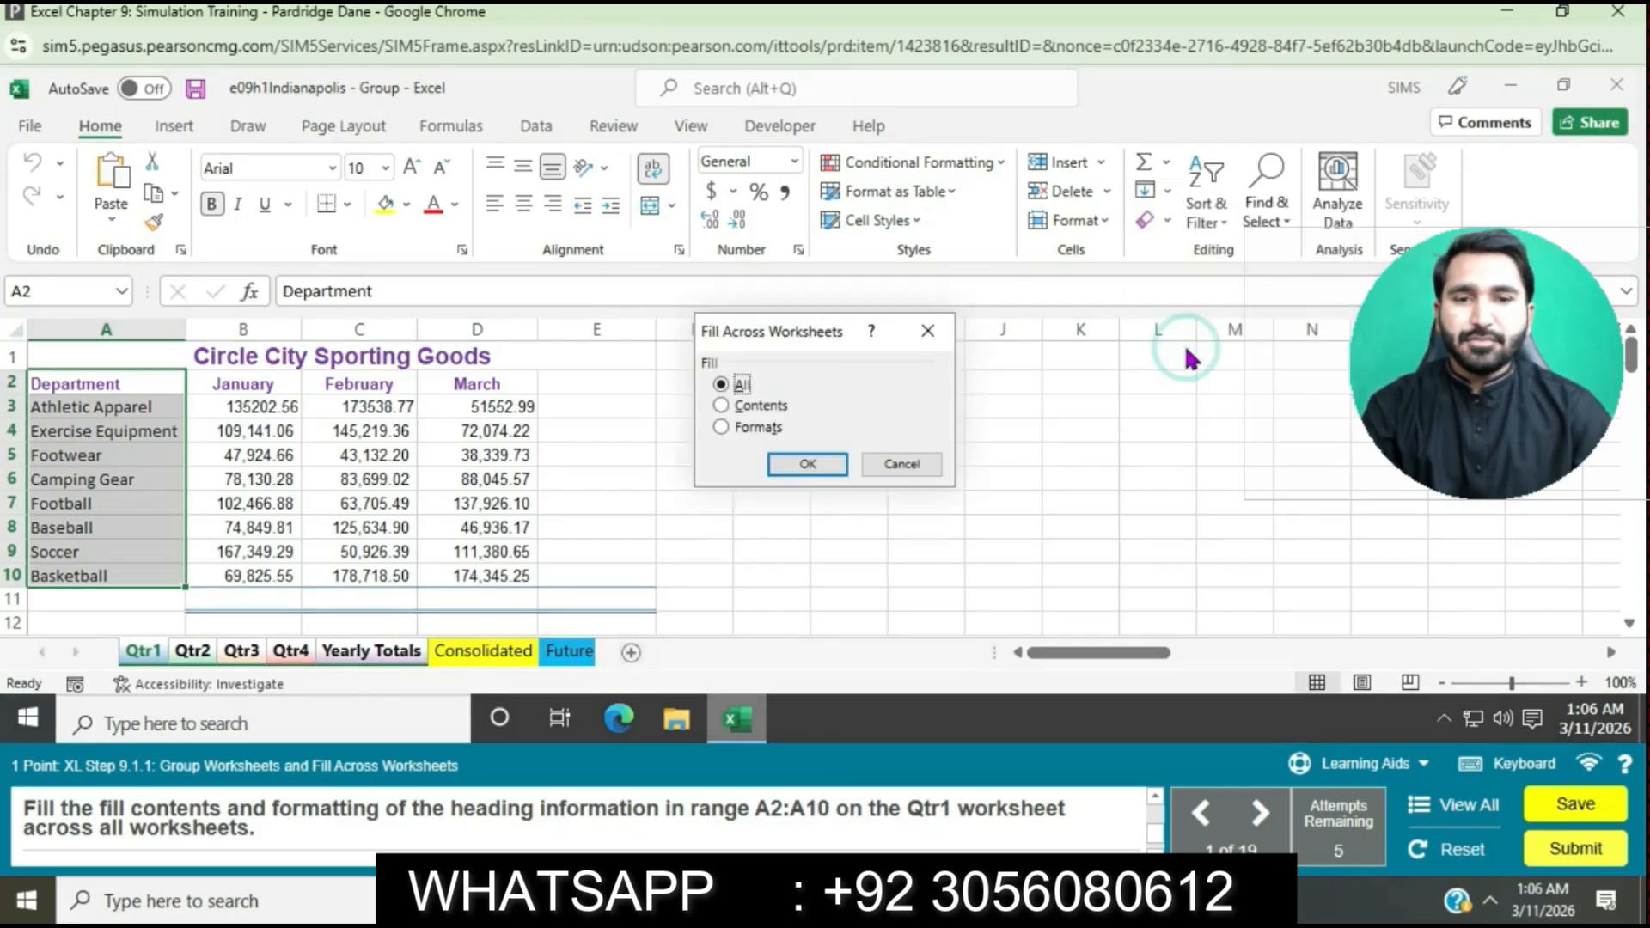
click(796, 463)
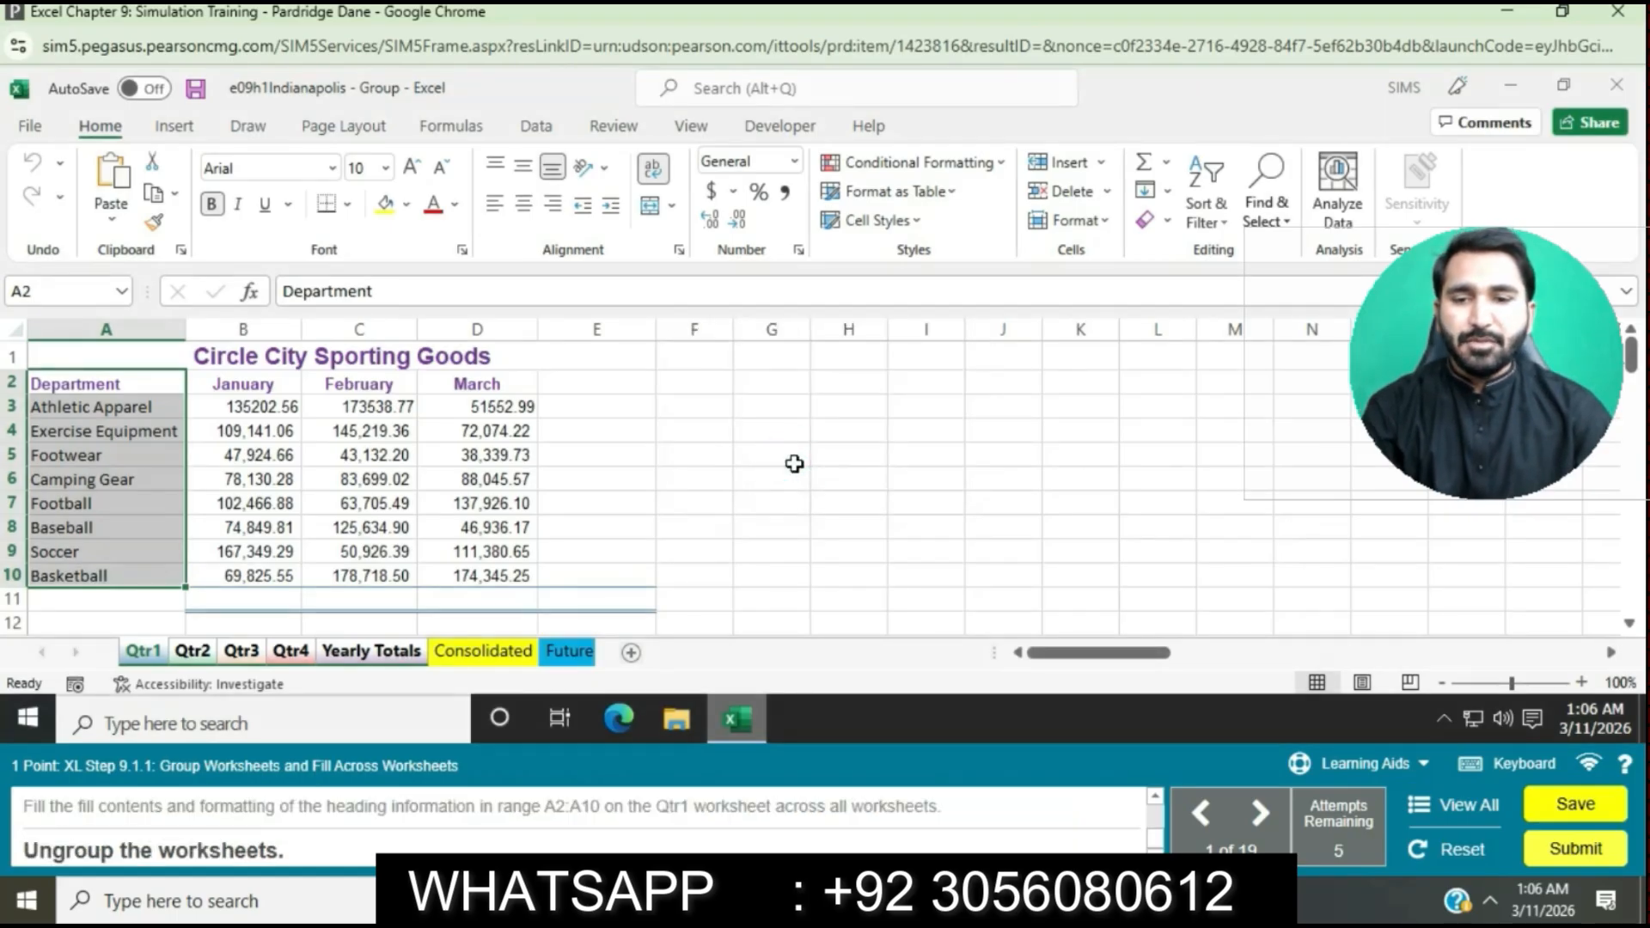
click(519, 550)
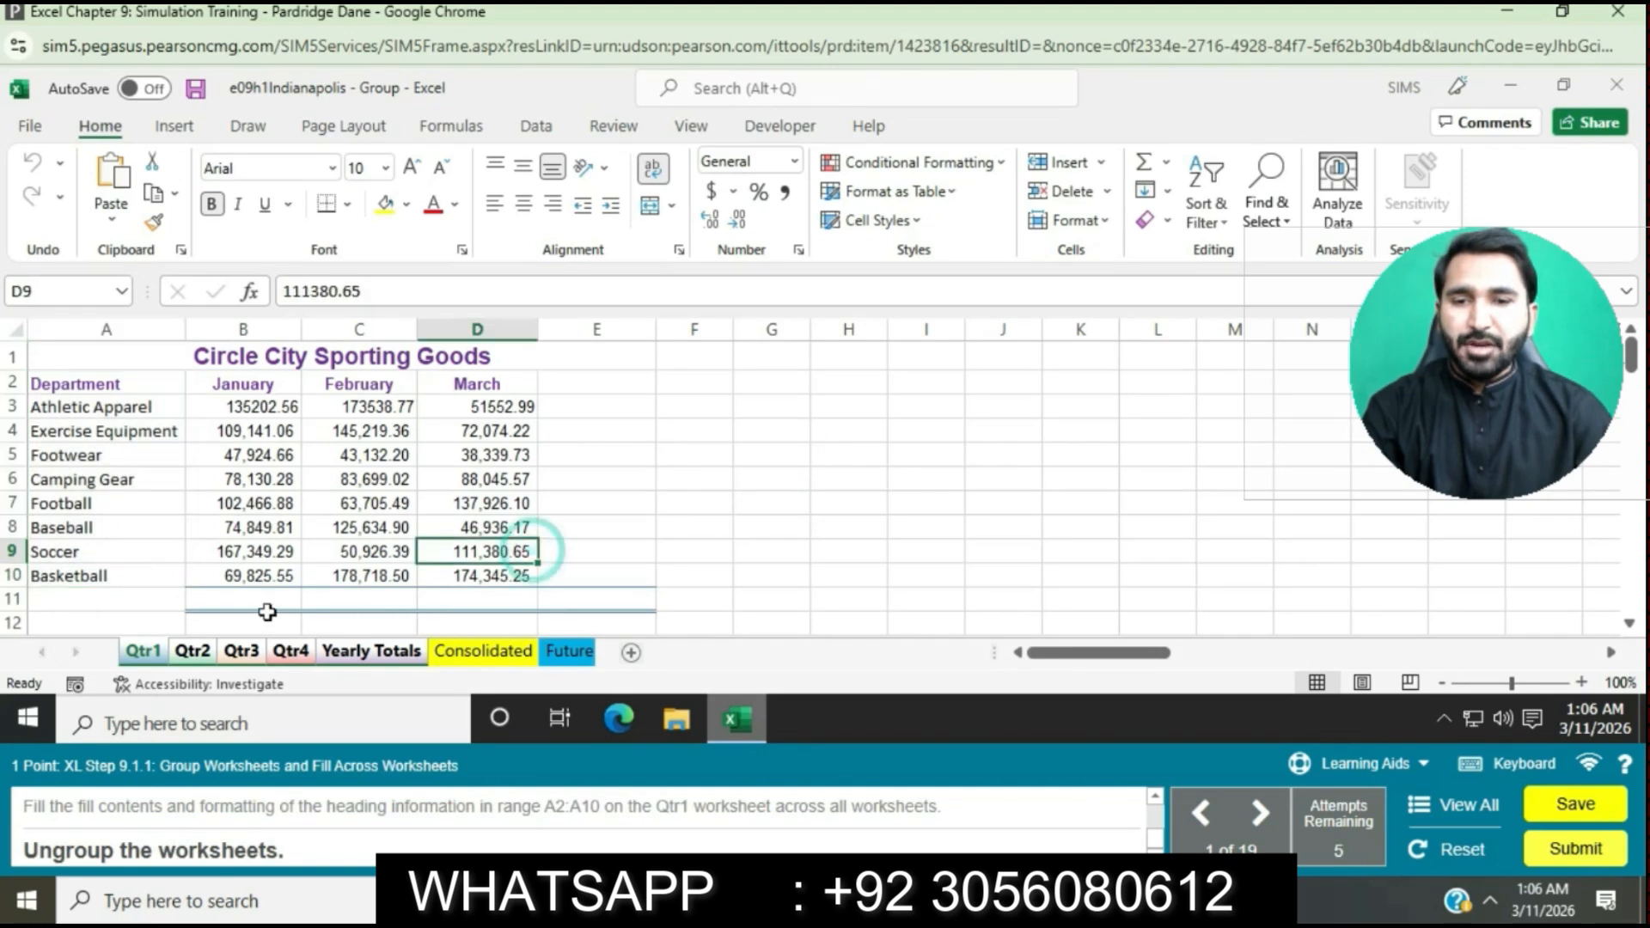
right_click(157, 652)
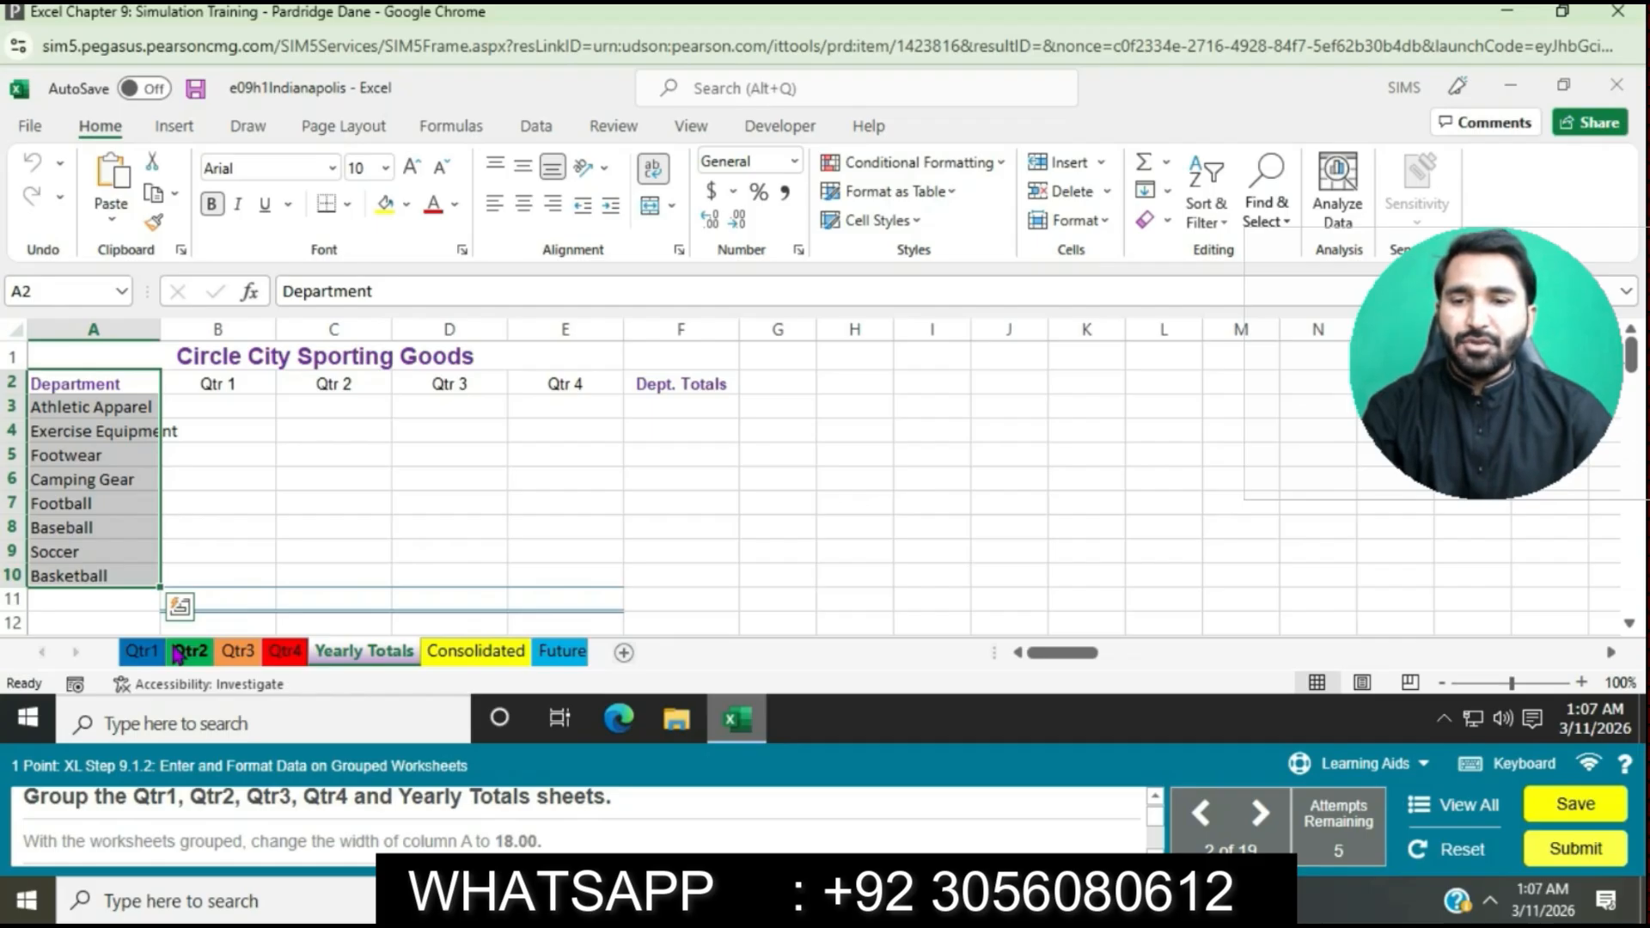
- Group the sheets from Qtr1 through Yearly Totals, keeping Qtr1 as the displayed sheet
click(140, 651)
shift+click(218, 660)
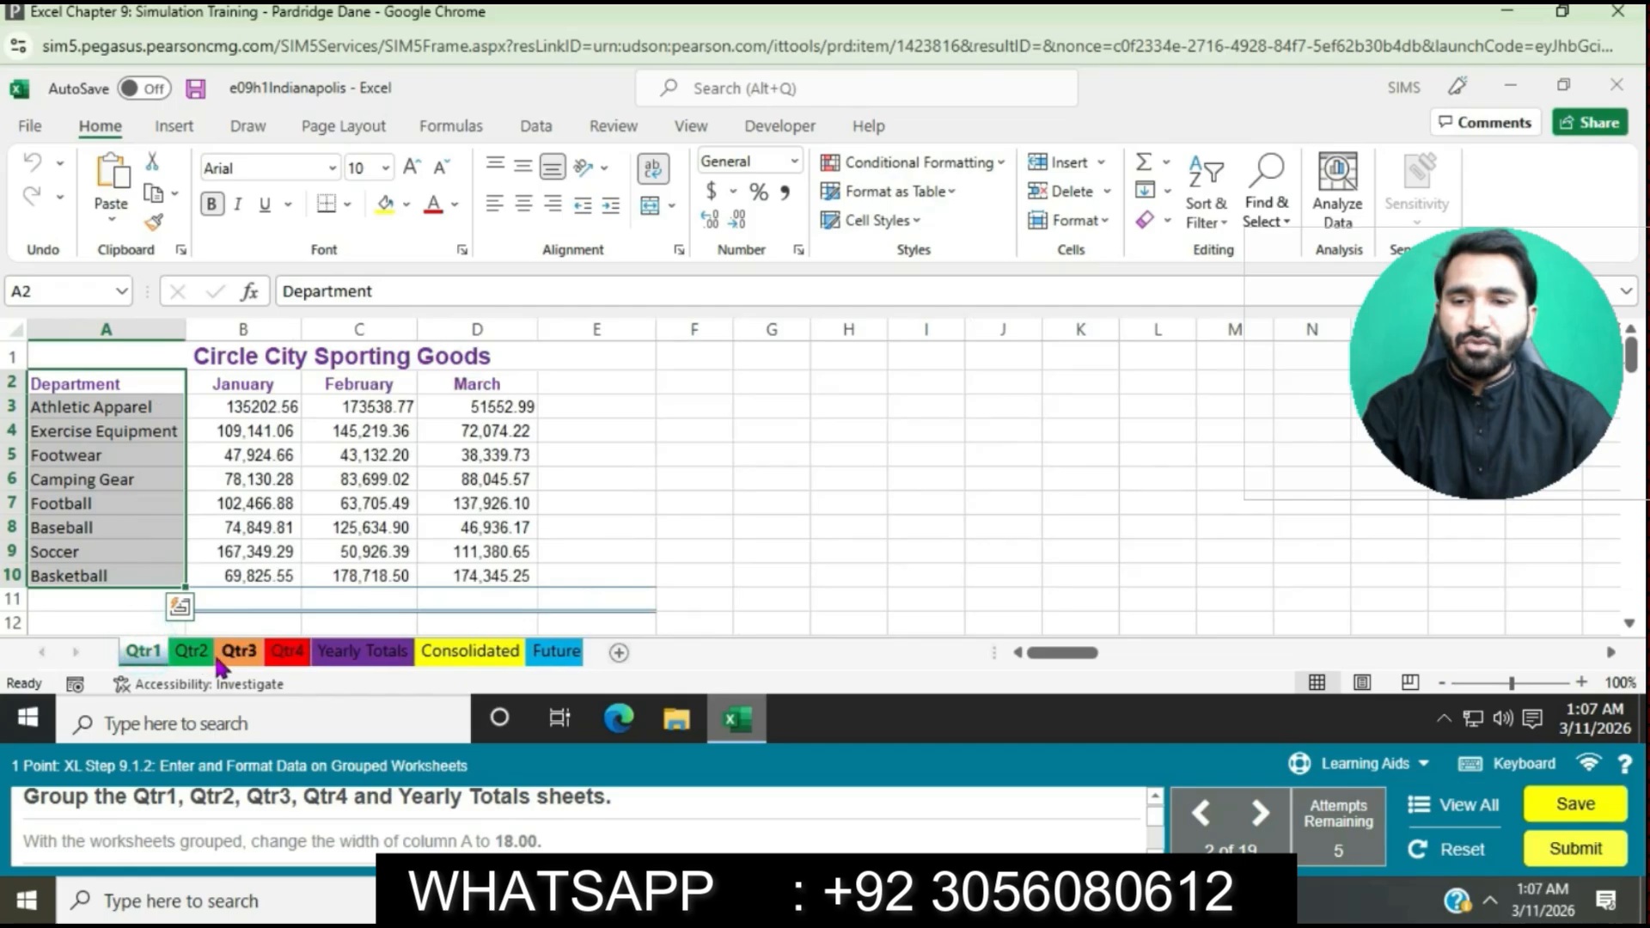
shift+click(213, 662)
shift+click(237, 660)
shift+click(292, 660)
shift+click(331, 660)
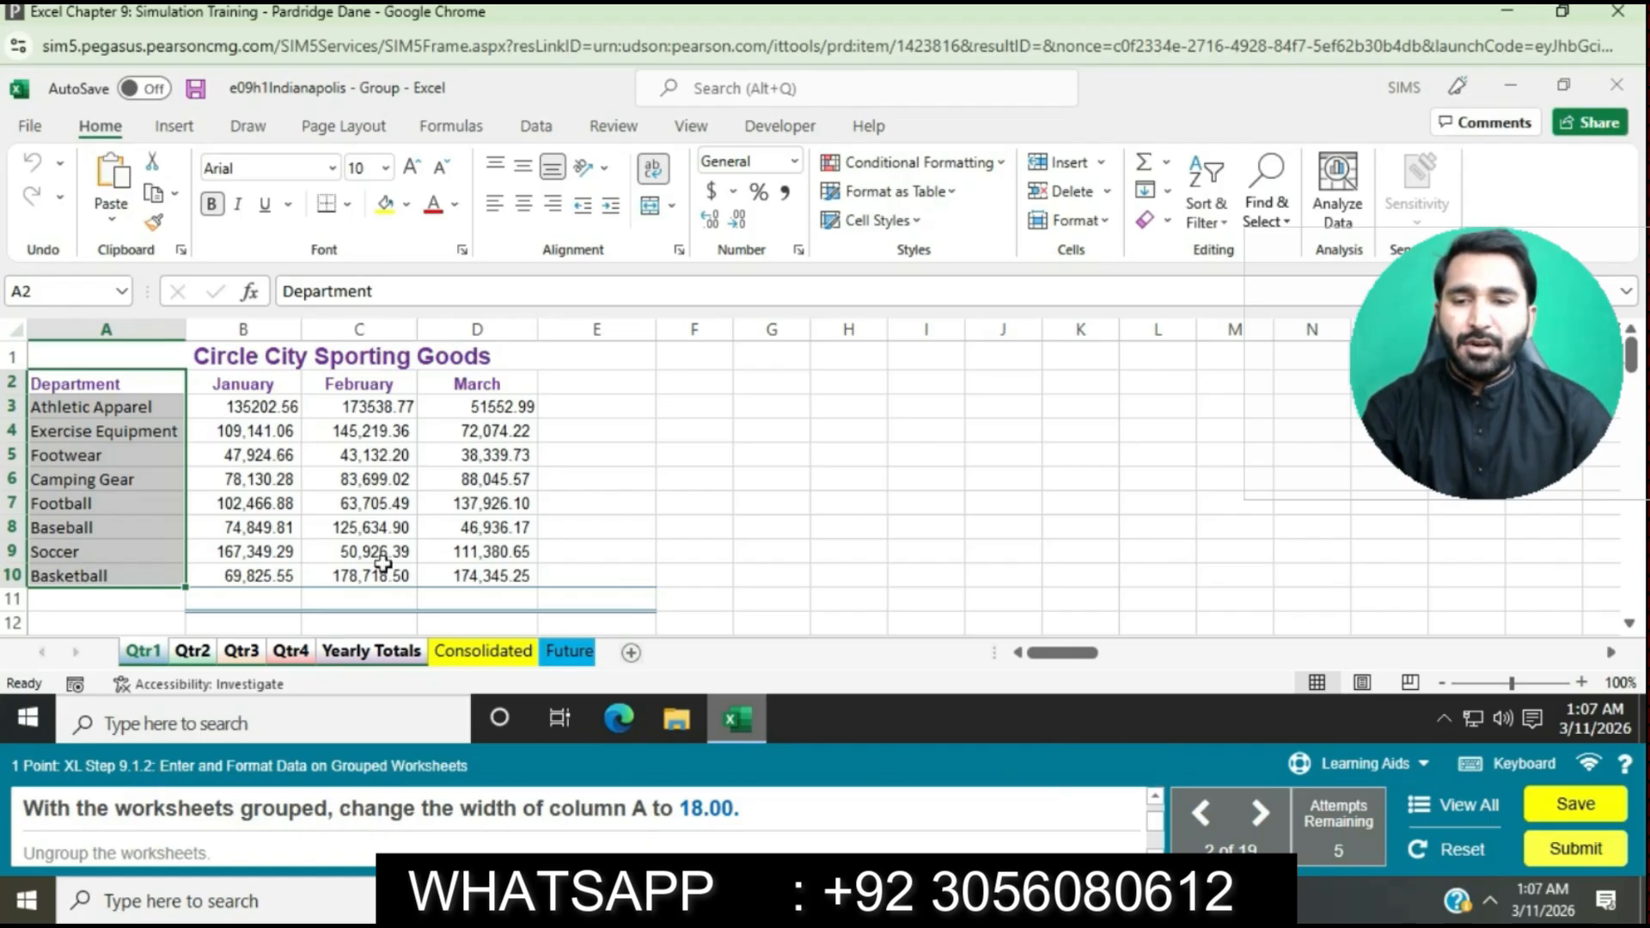
- Set the width of column A to 18 on the grouped sheets, and ungroup the worksheets
click(164, 335)
right_click(151, 328)
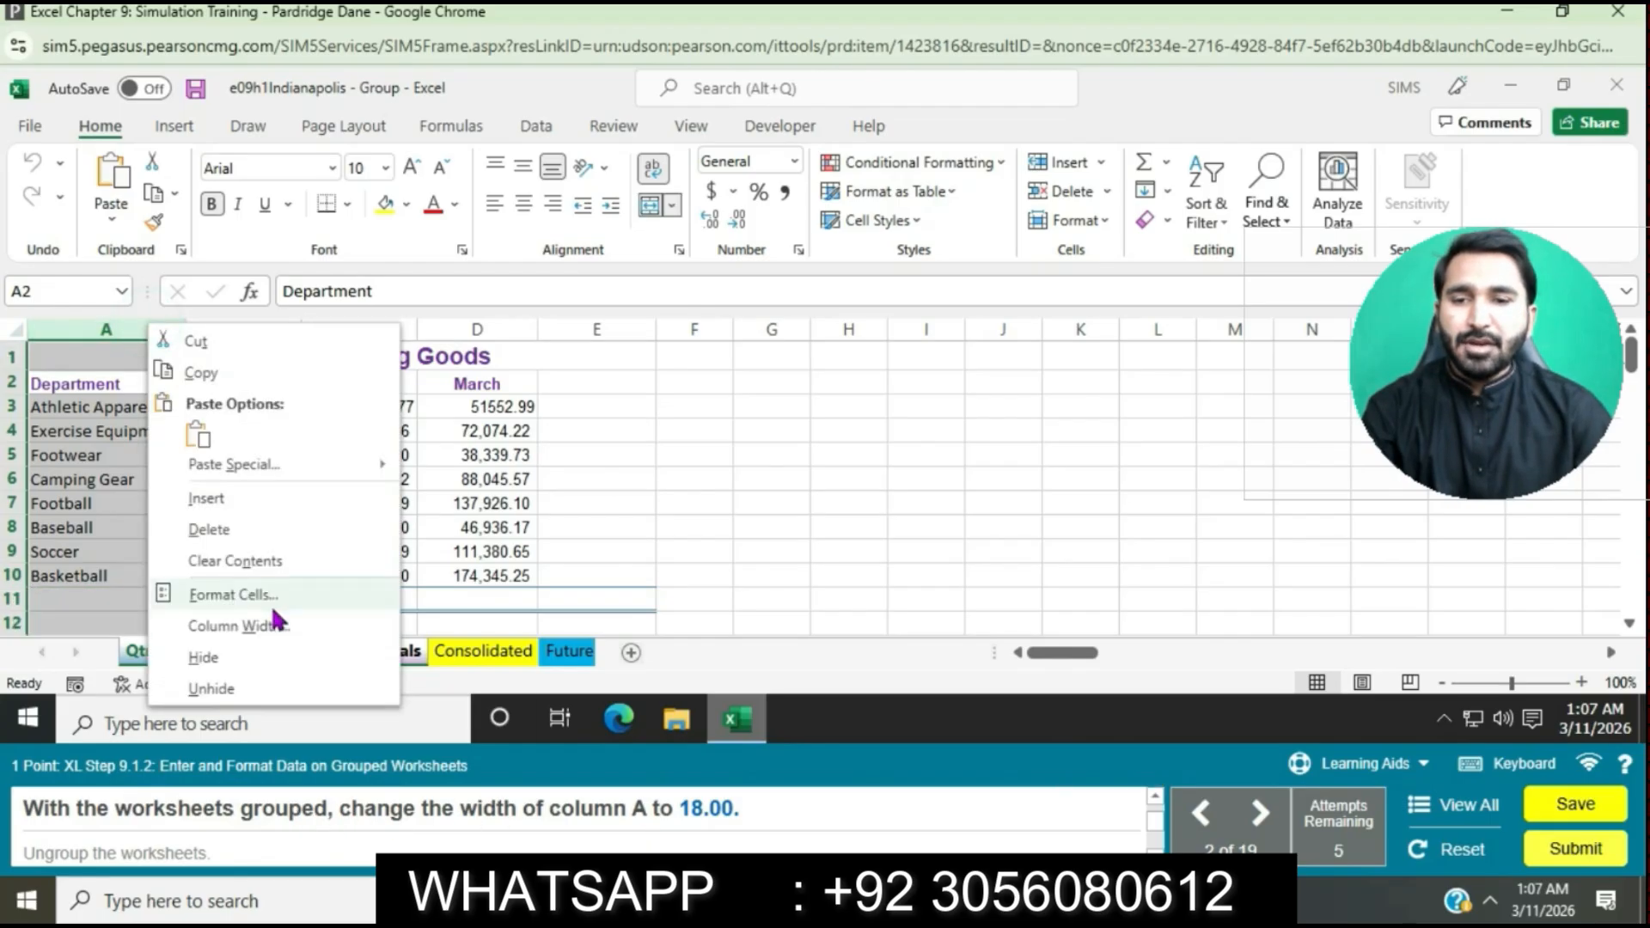
click(277, 627)
text(18)
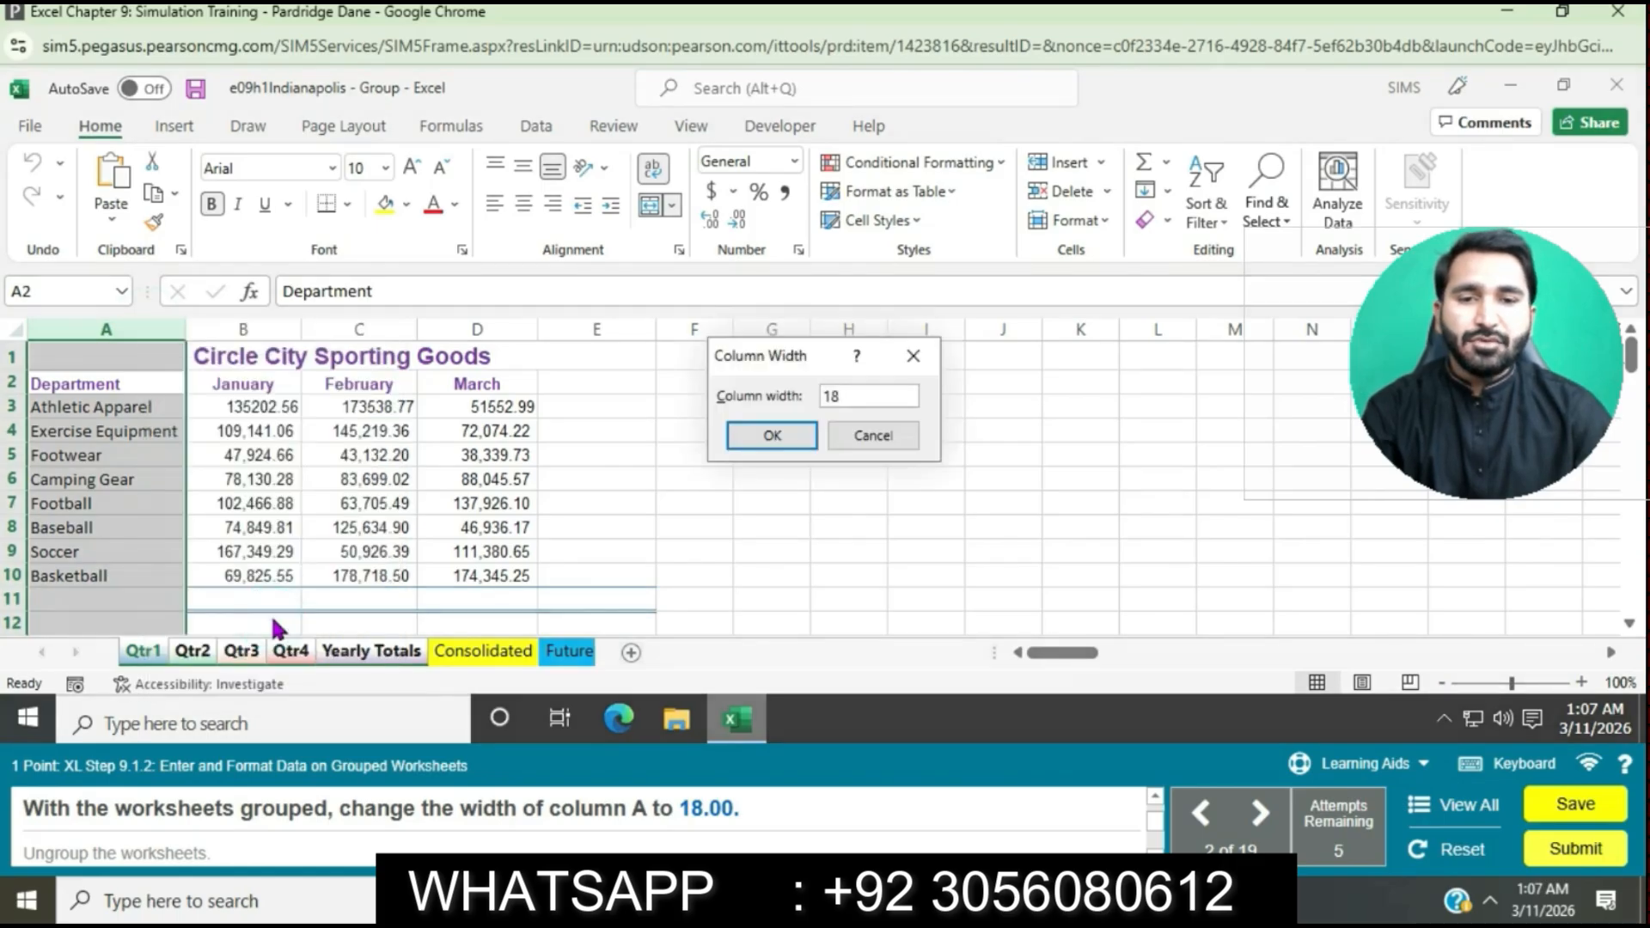
click(772, 439)
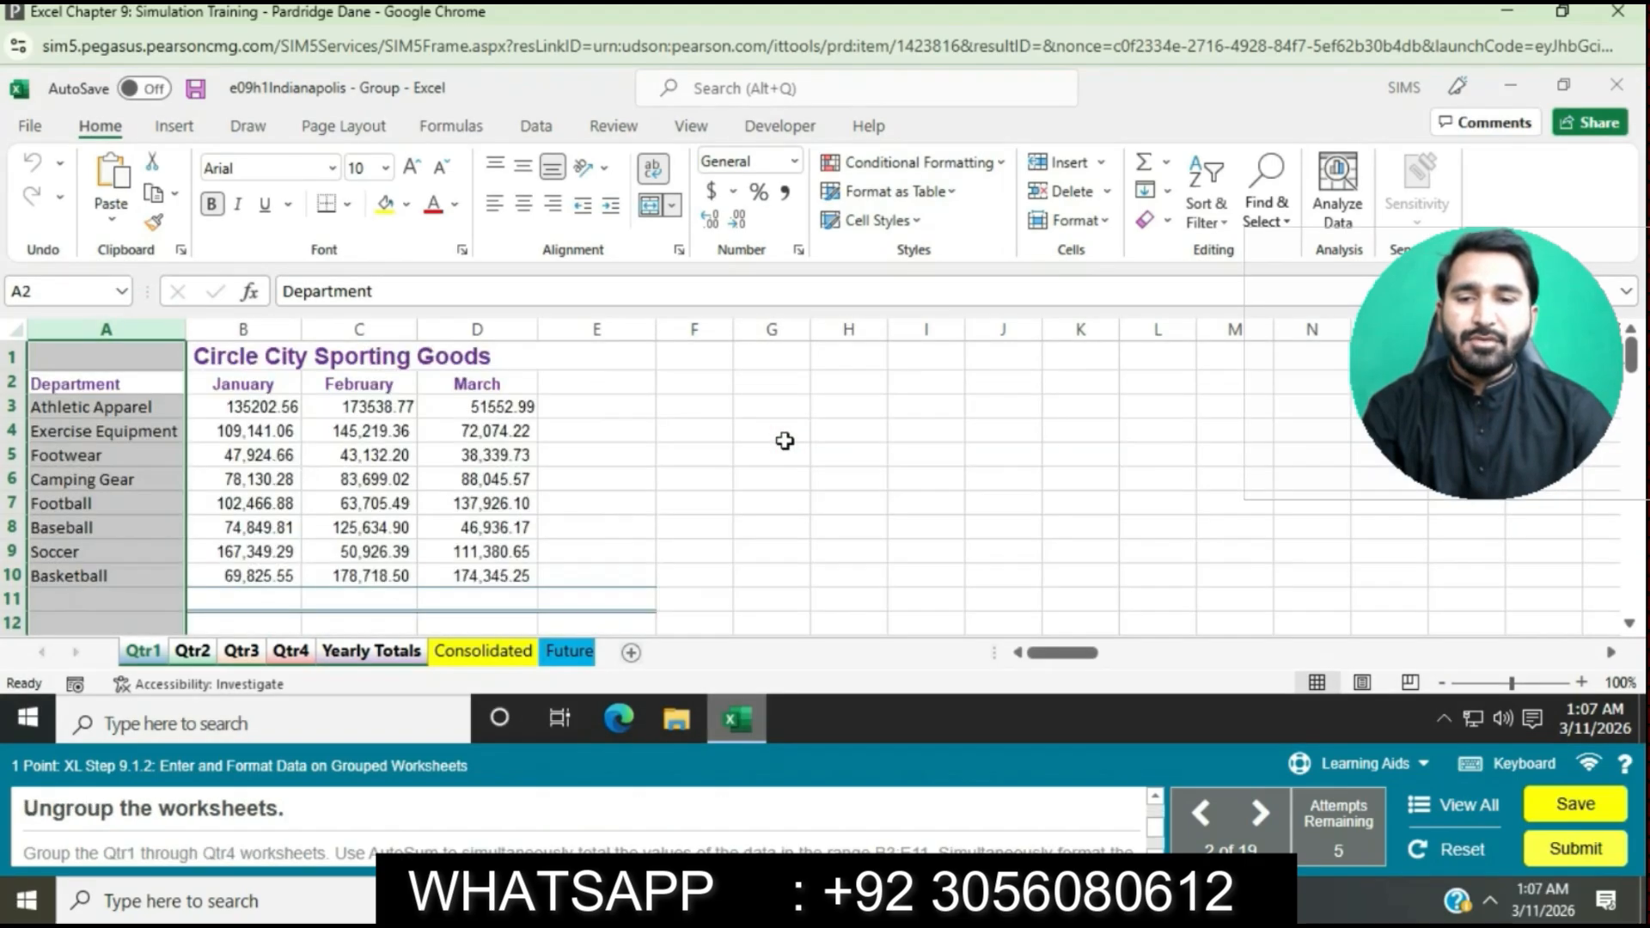
right_click(144, 658)
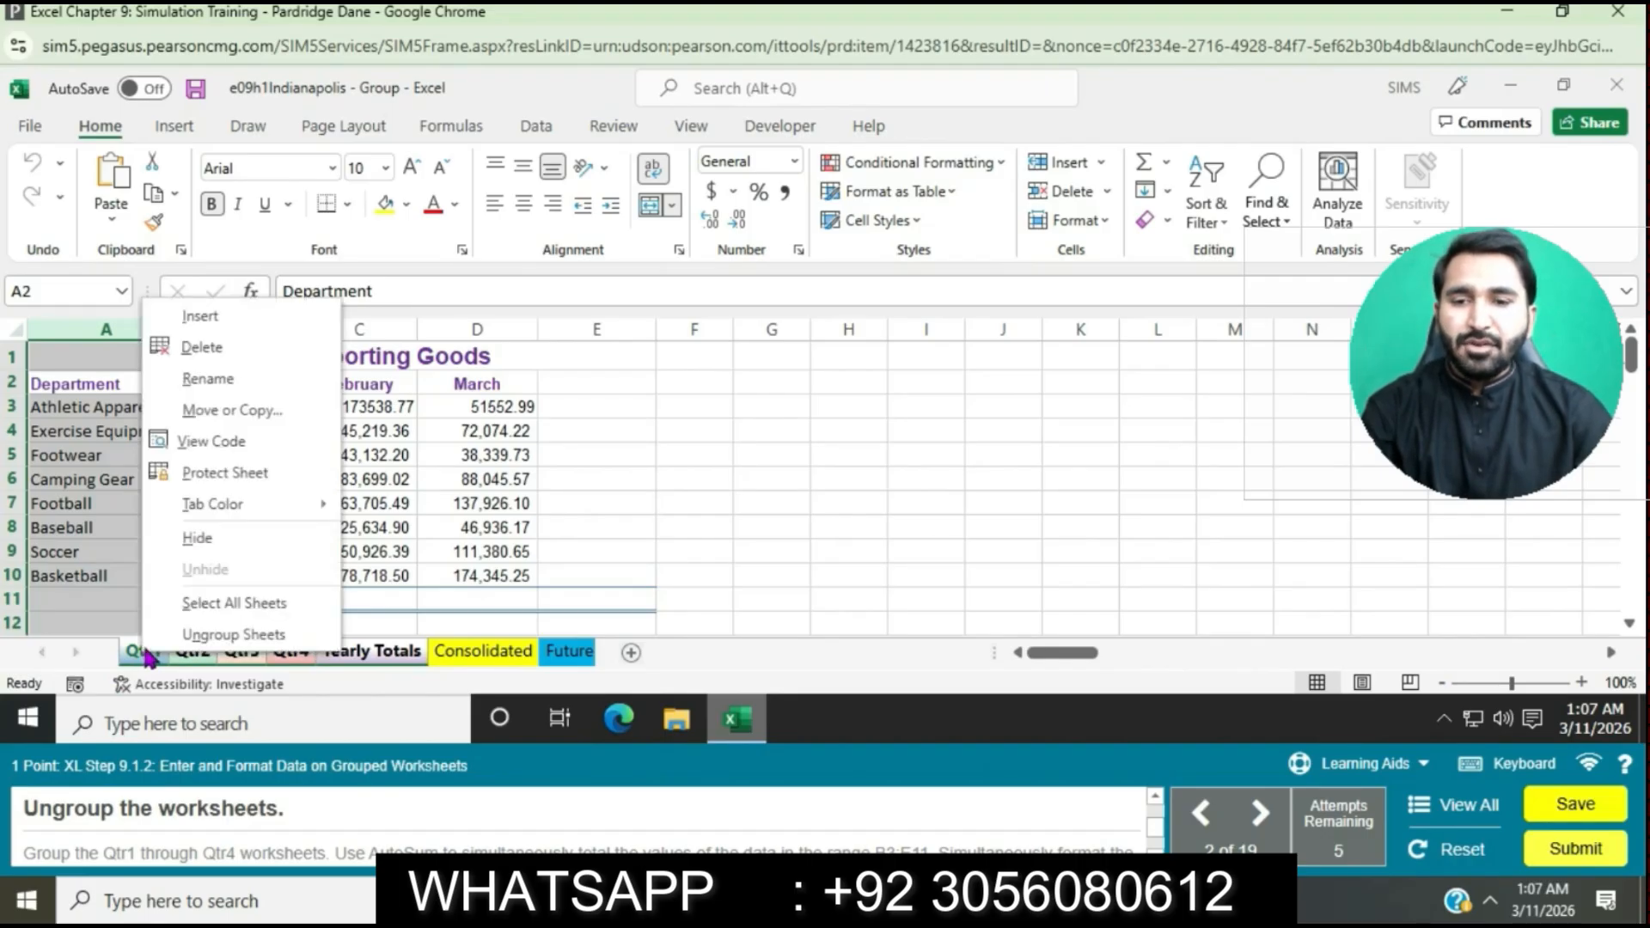
click(206, 631)
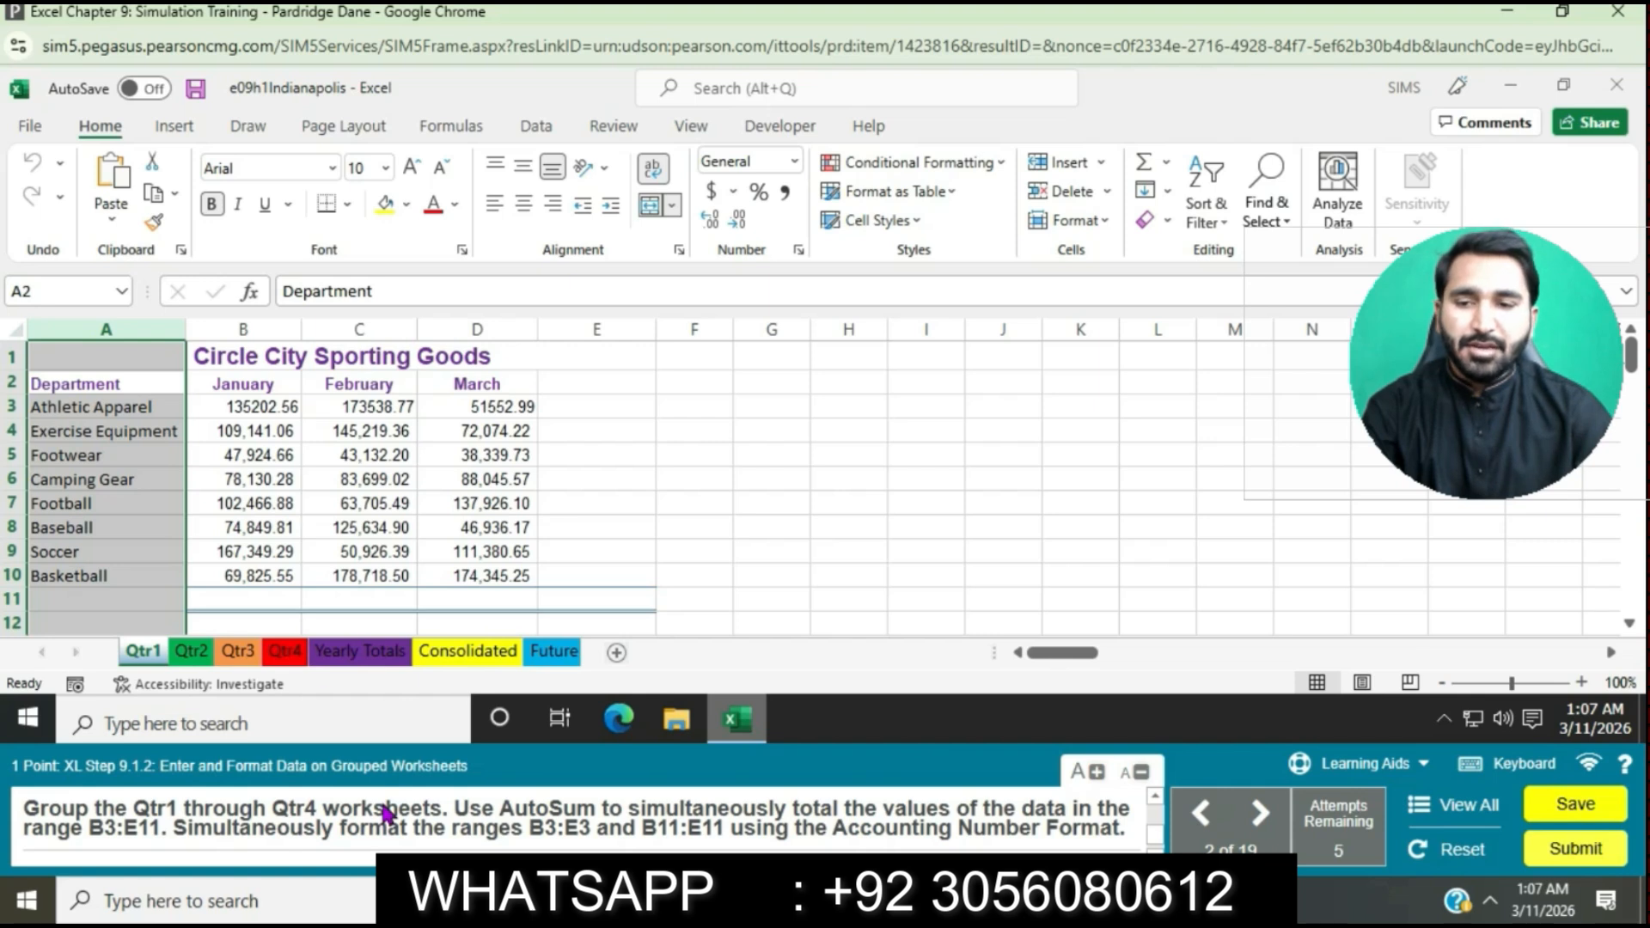
- Group the Qtr1, Qtr2, Qtr3 and Qtr4 worksheets with Qtr1 displayed
ctrl+click(193, 653)
ctrl+click(242, 653)
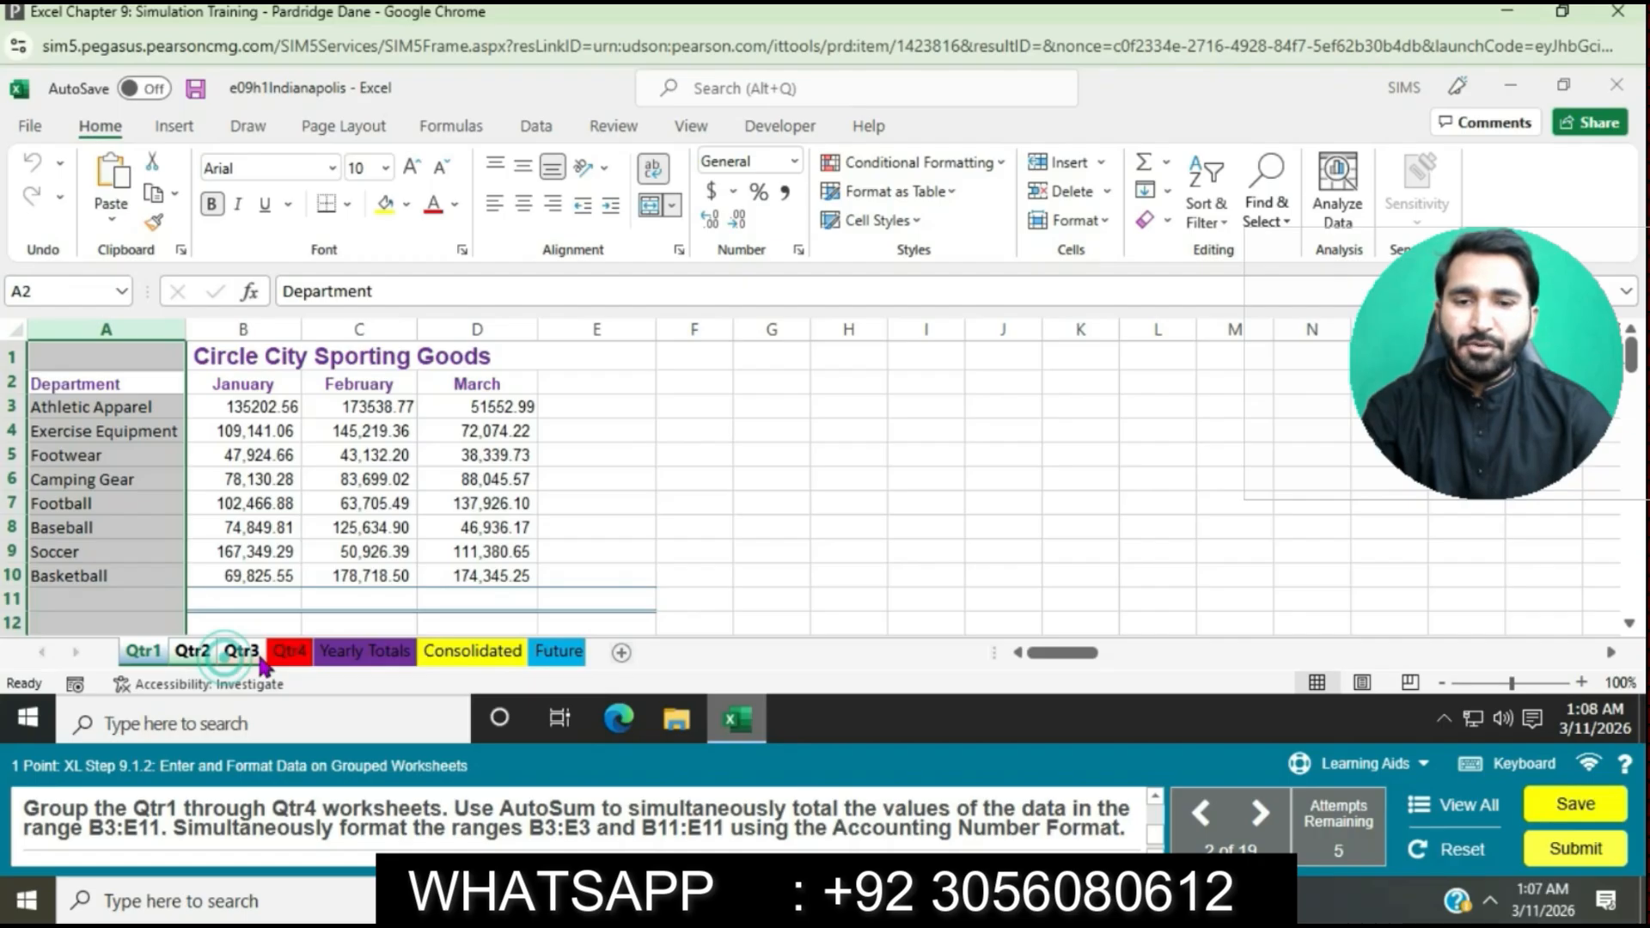
ctrl+click(284, 658)
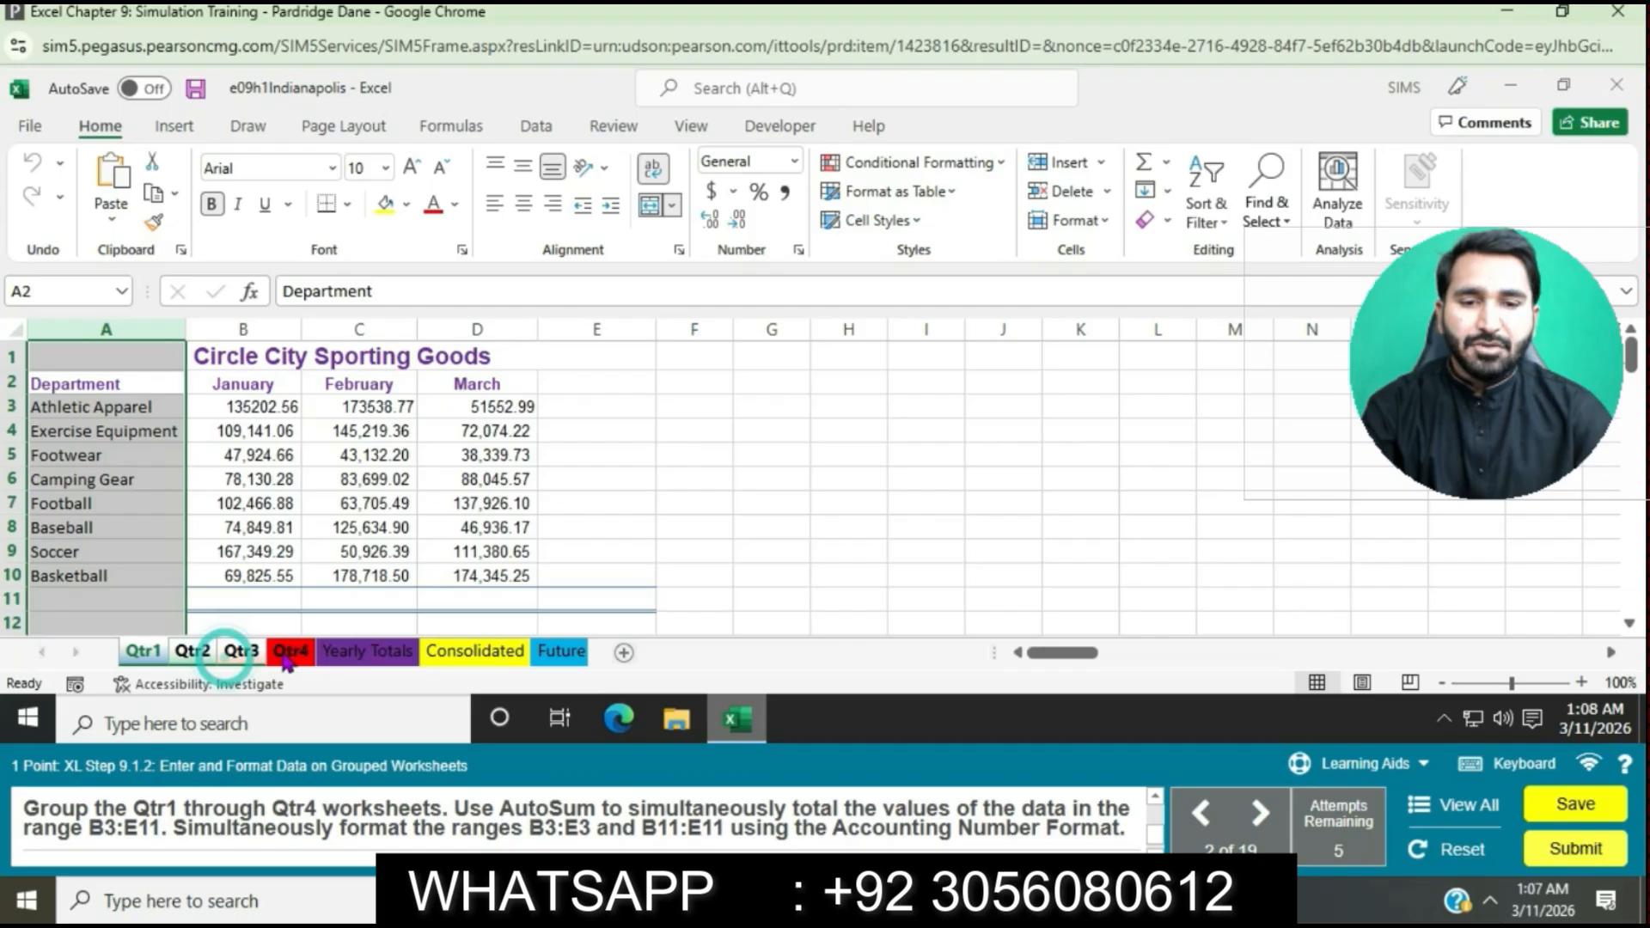
ctrl+click(284, 658)
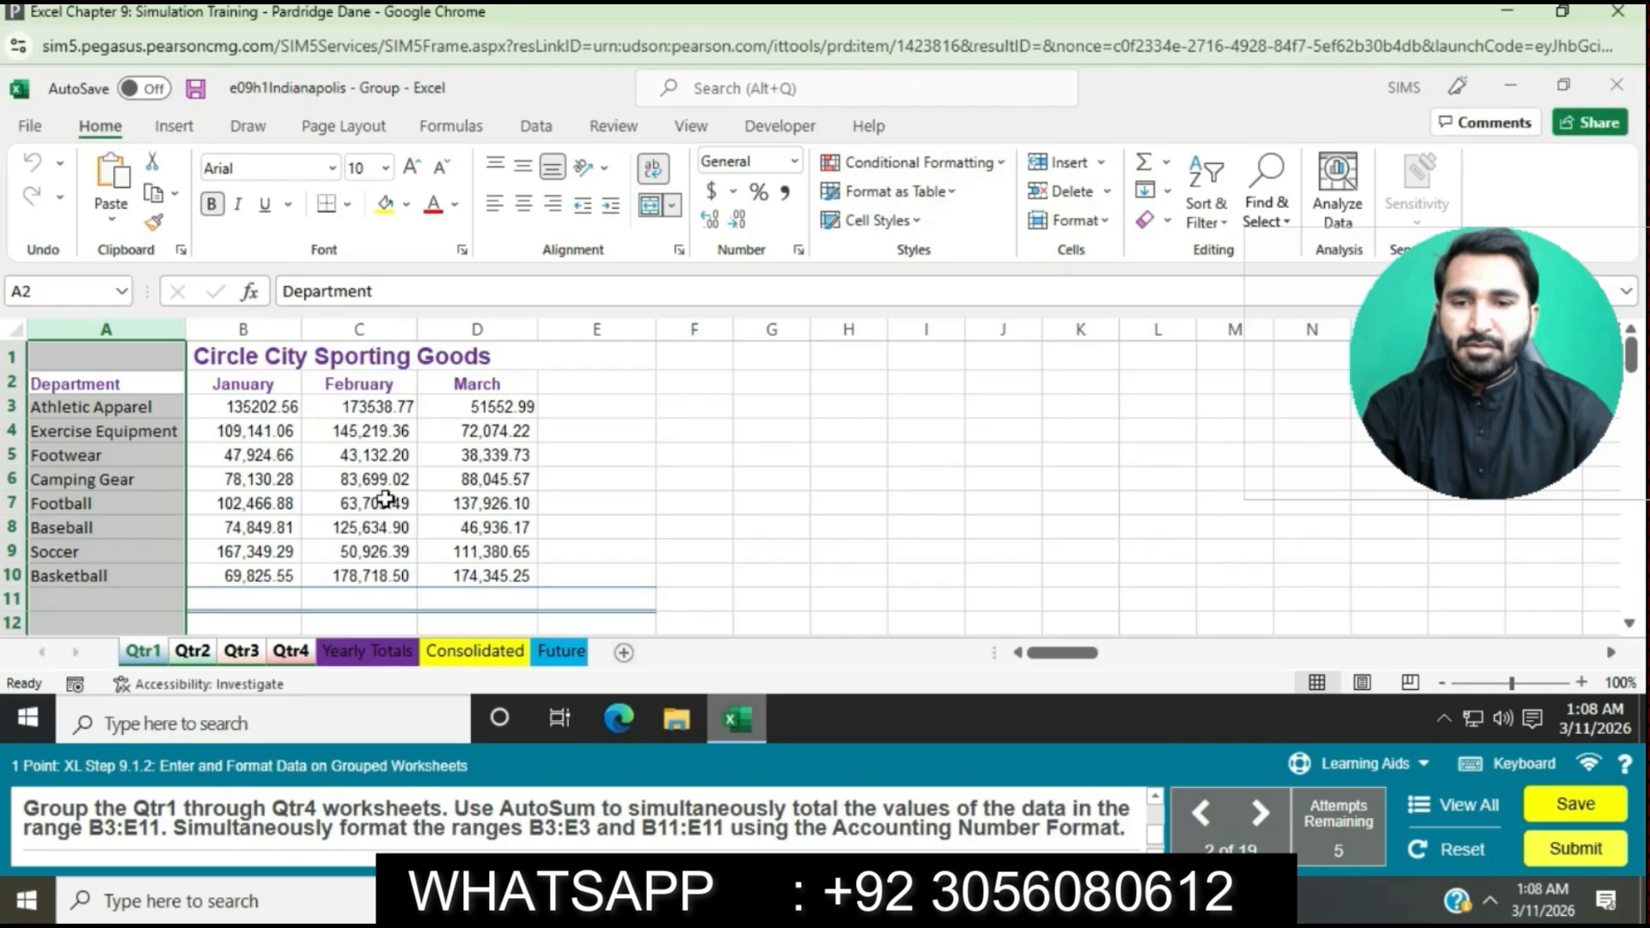
- Total the data in range B3:E11 with AutoSum on the grouped quarterly sheets
click(370, 527)
click(228, 398)
mouse_move(228, 398)
mouse_down()
mouse_move(490, 479)
mouse_move(614, 554)
mouse_move(629, 593)
mouse_up()
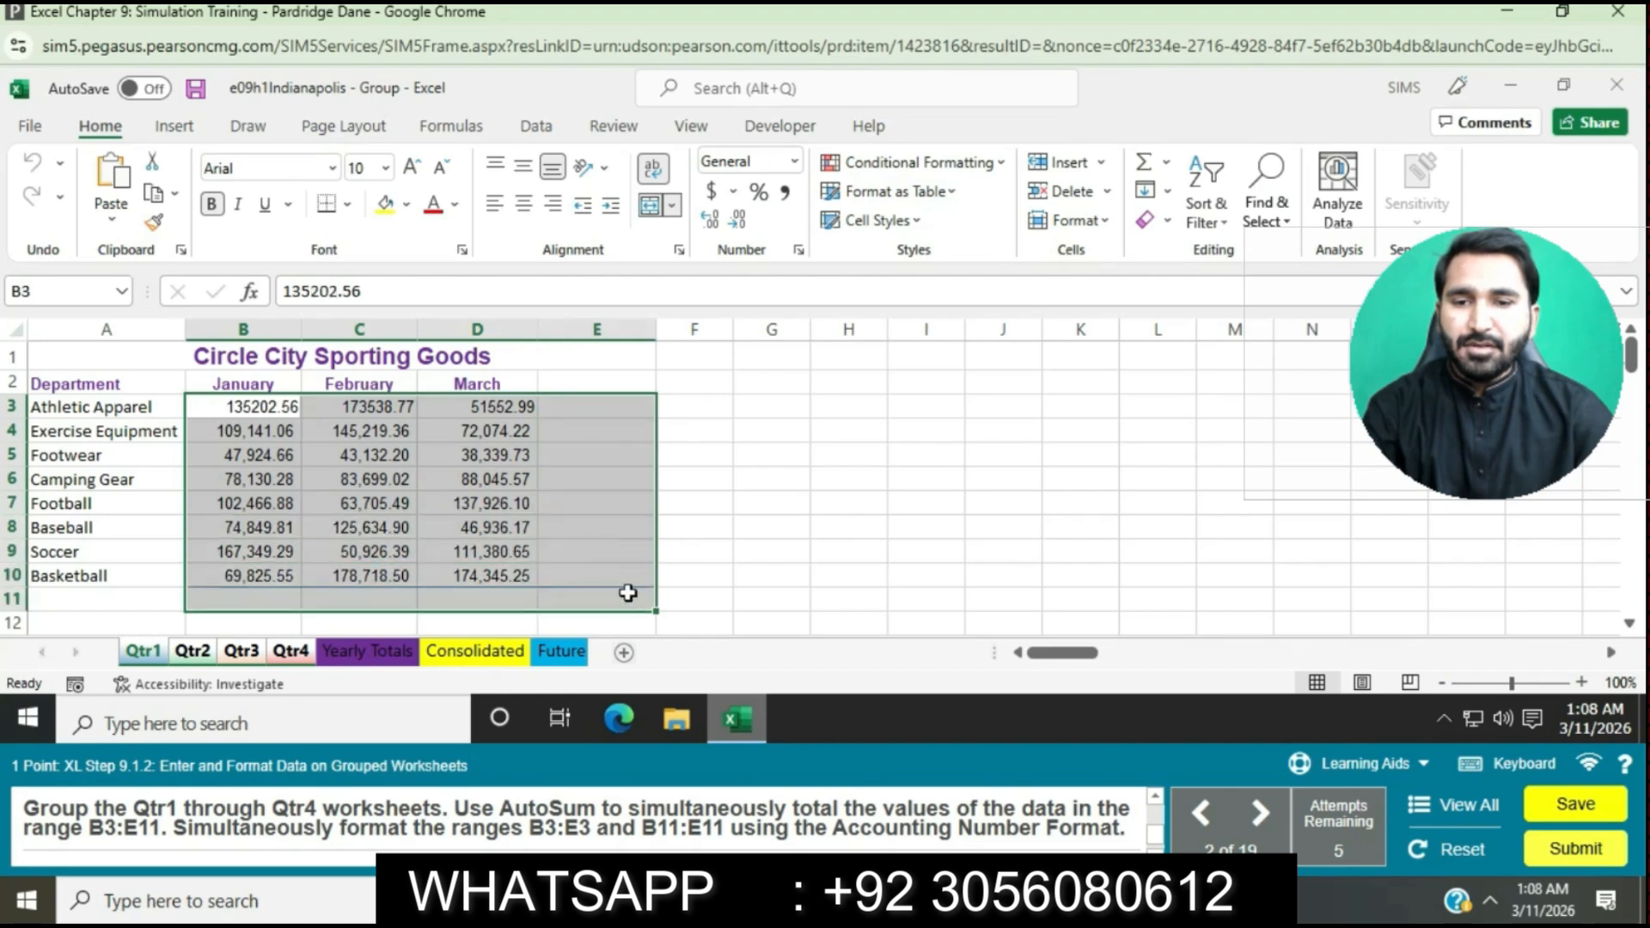
click(1142, 168)
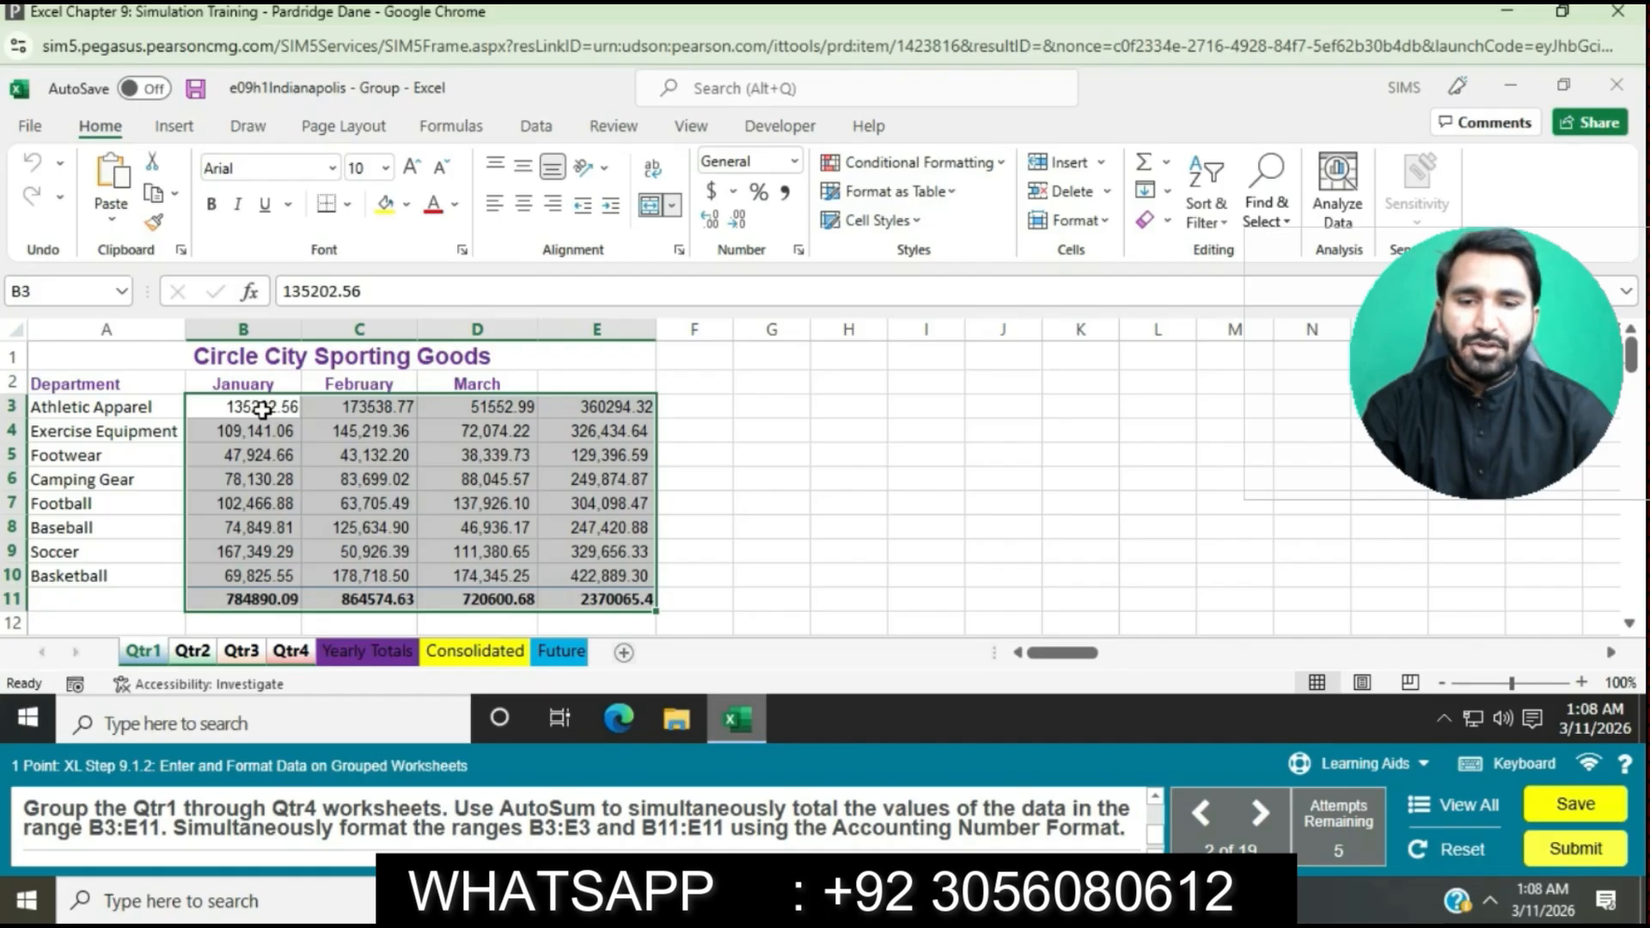
- Apply the Accounting Number Format to ranges B3:E3 and B11:E11 at the same time
drag(262, 409, 597, 408)
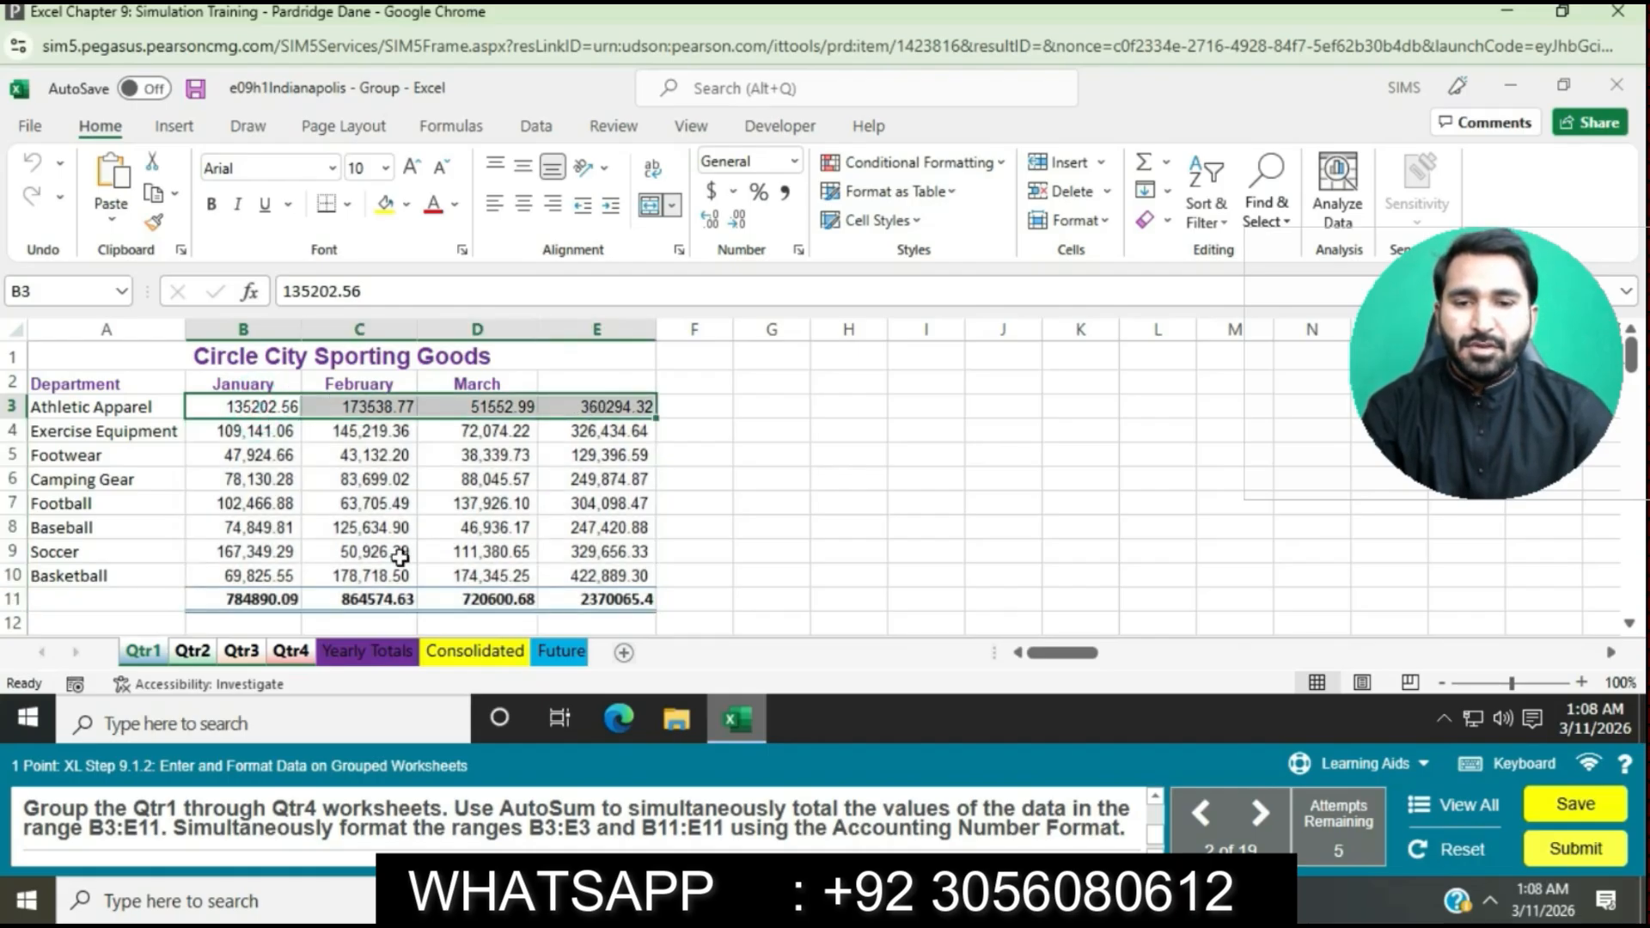
ctrl+click(257, 600)
drag(257, 599, 560, 599)
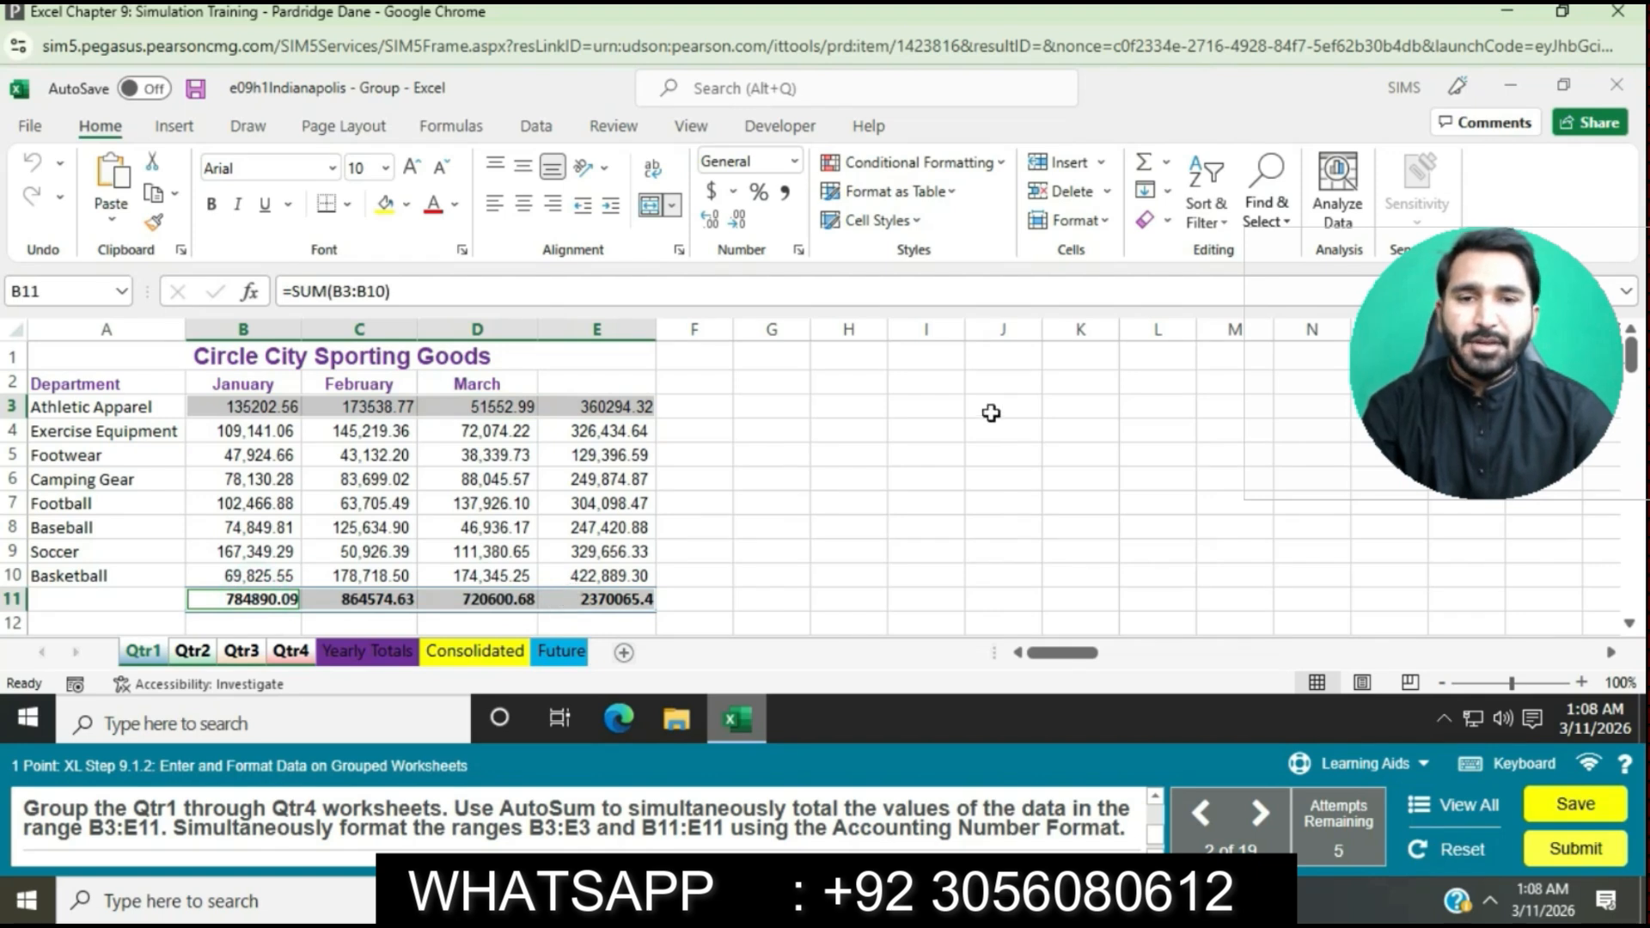
click(713, 193)
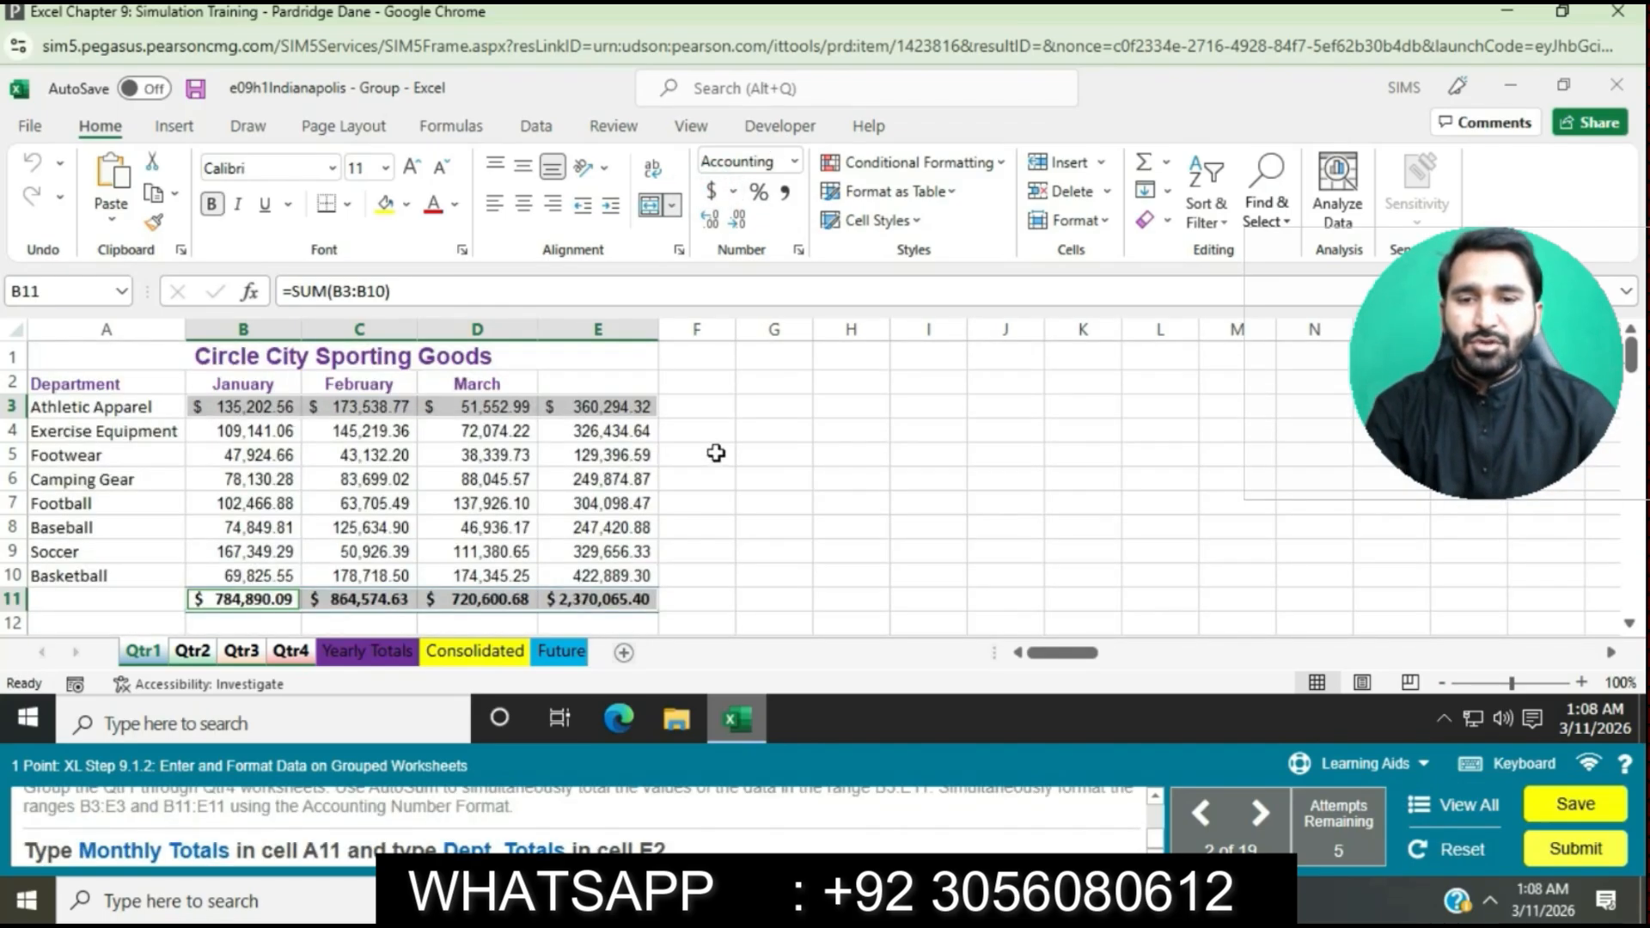
- Enter the label Monthly Totals in cell A11 of the grouped sheets
click(151, 598)
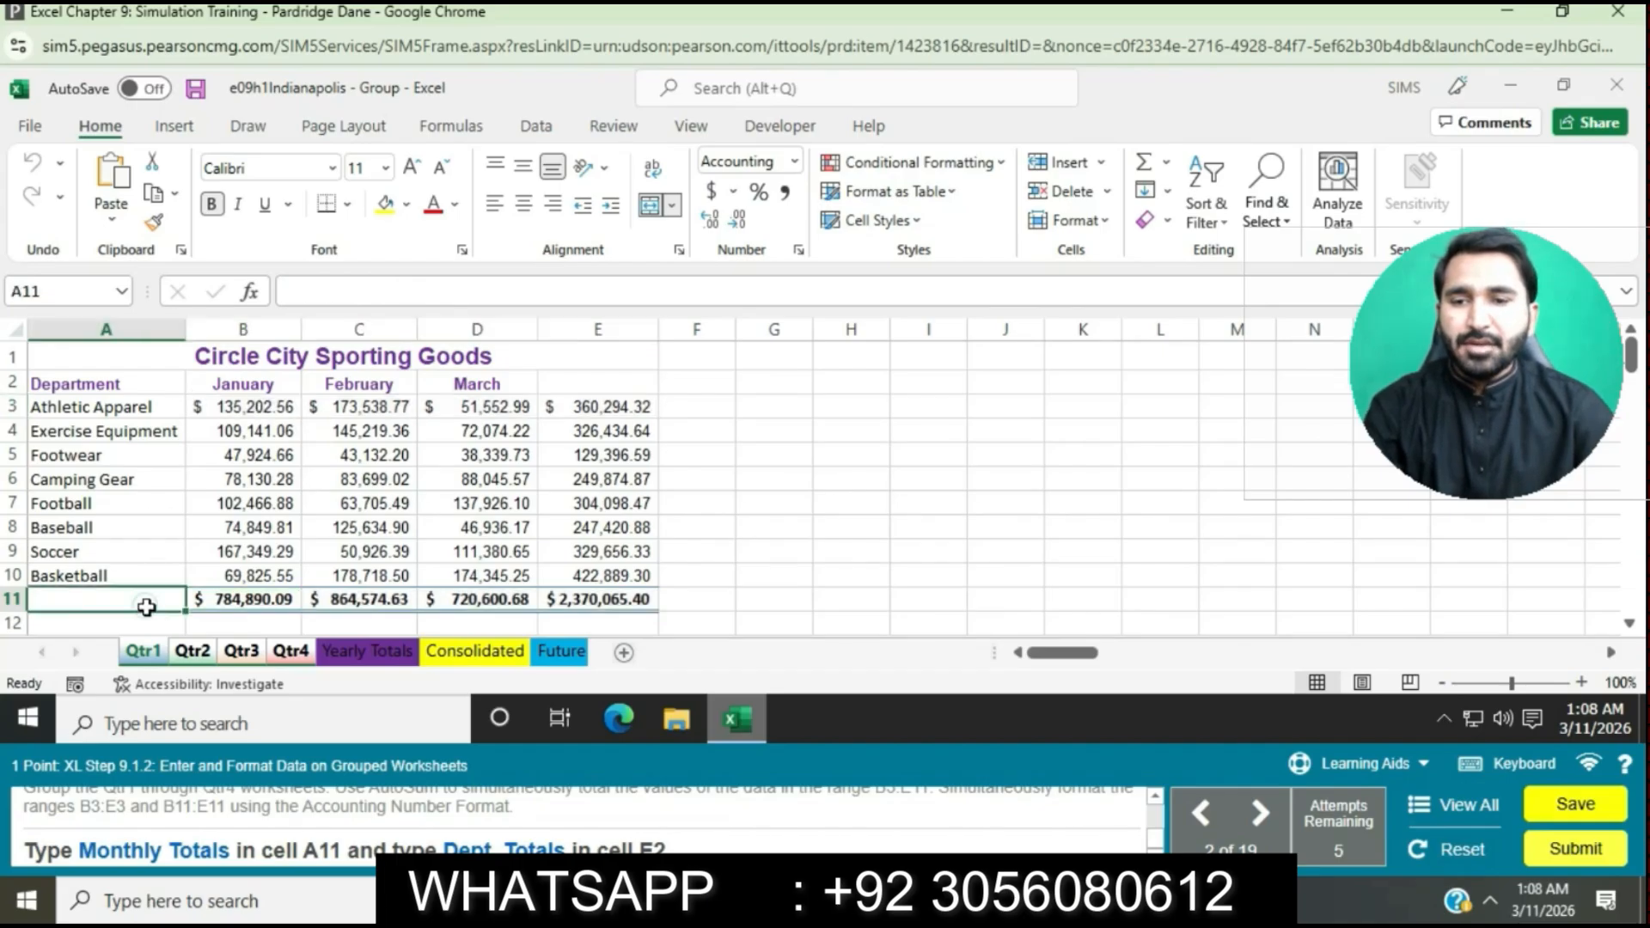
click(355, 292)
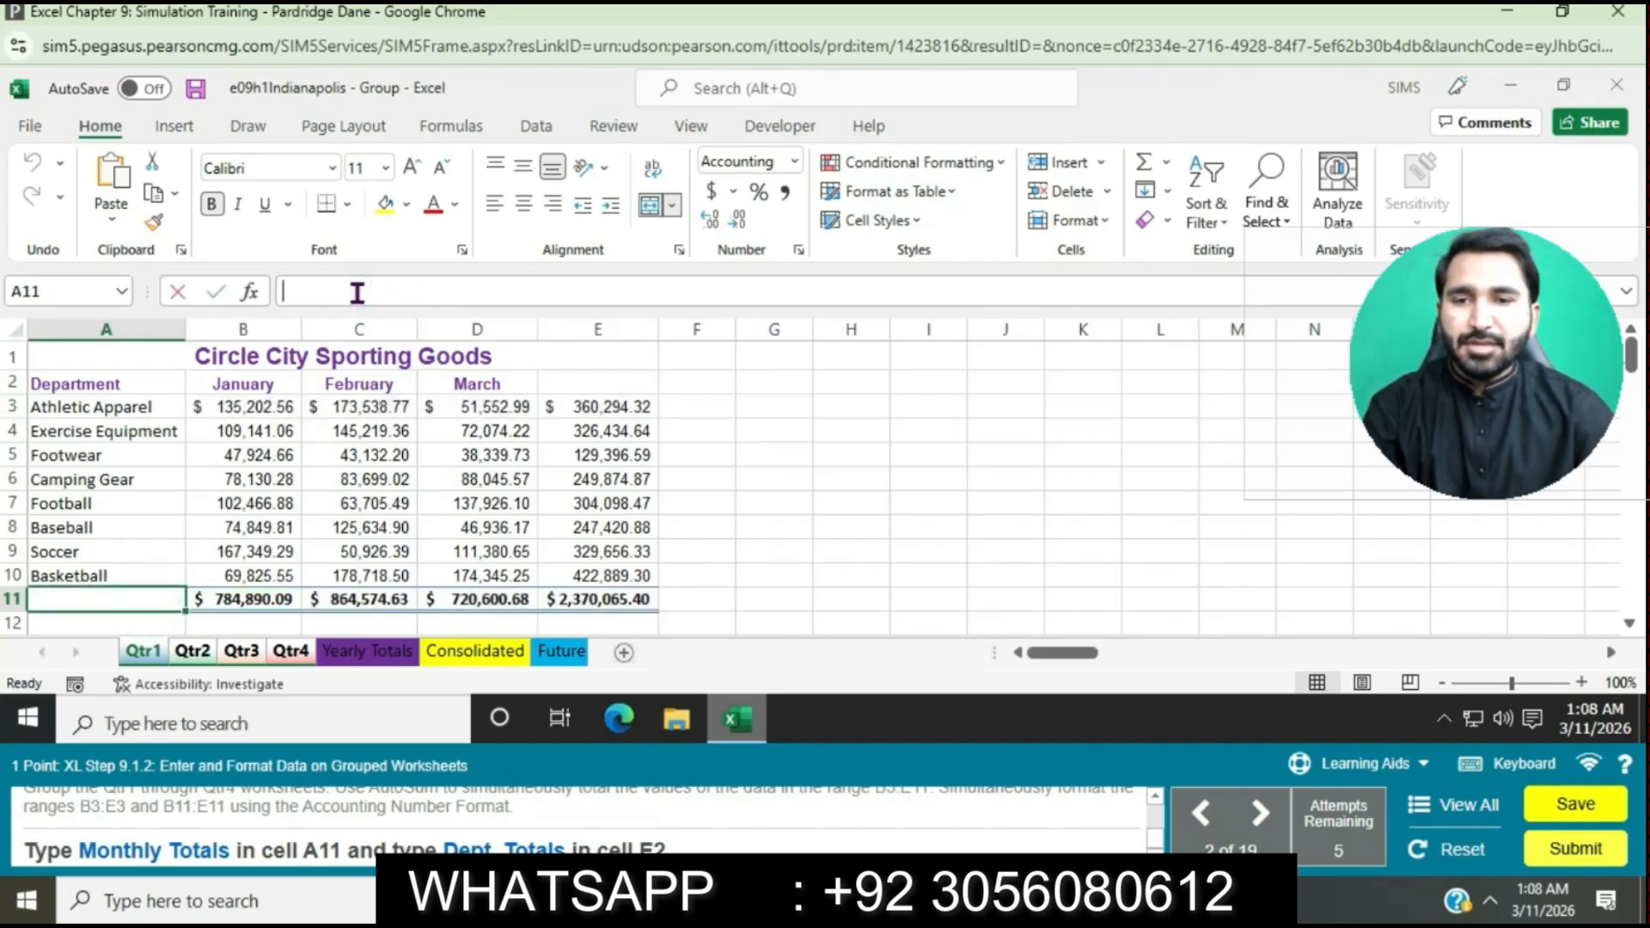
text(Monthly)
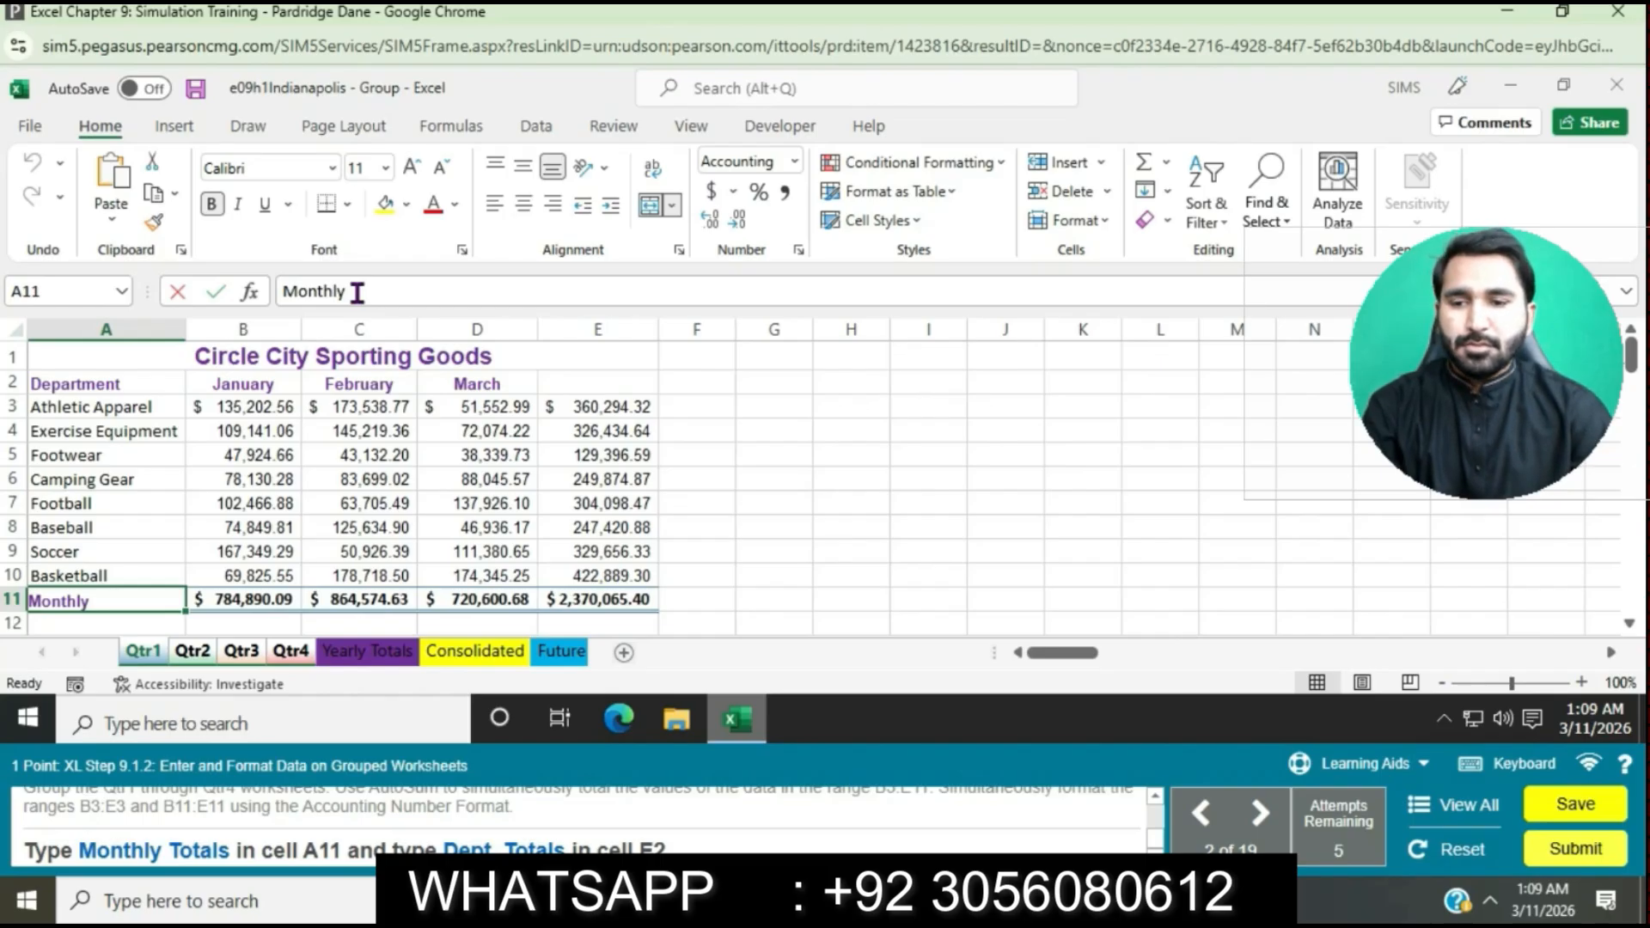
text(Totals)
key(Return)
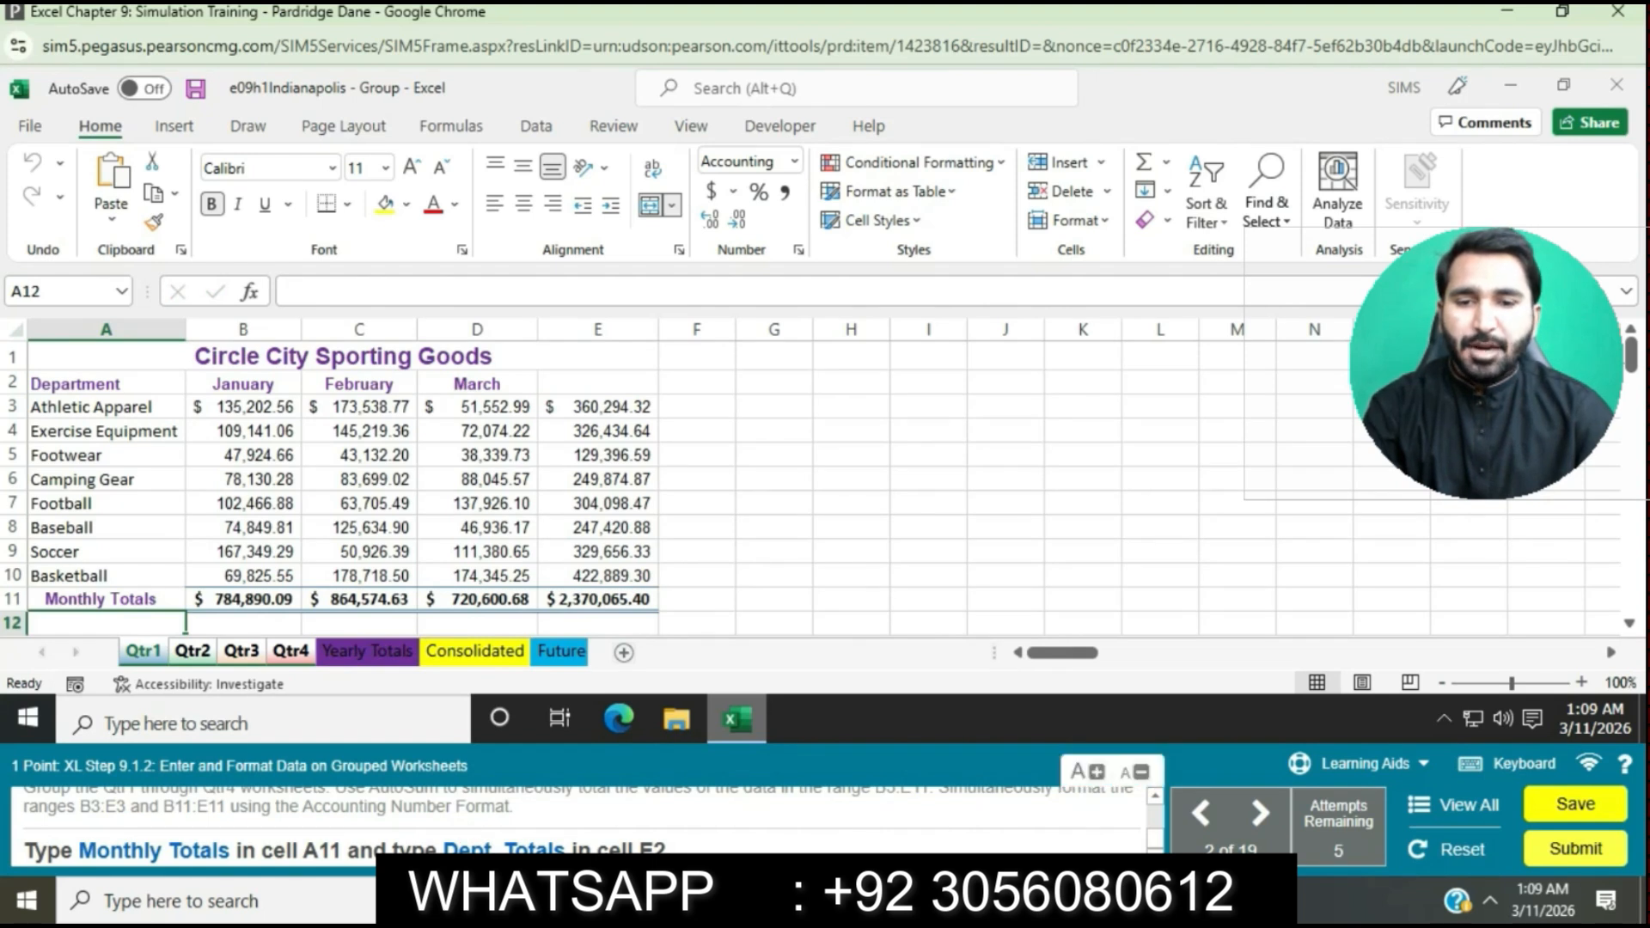
- Enter the heading Dept. Totals in cell E2 of the grouped sheets
click(631, 382)
click(486, 285)
text(Dept)
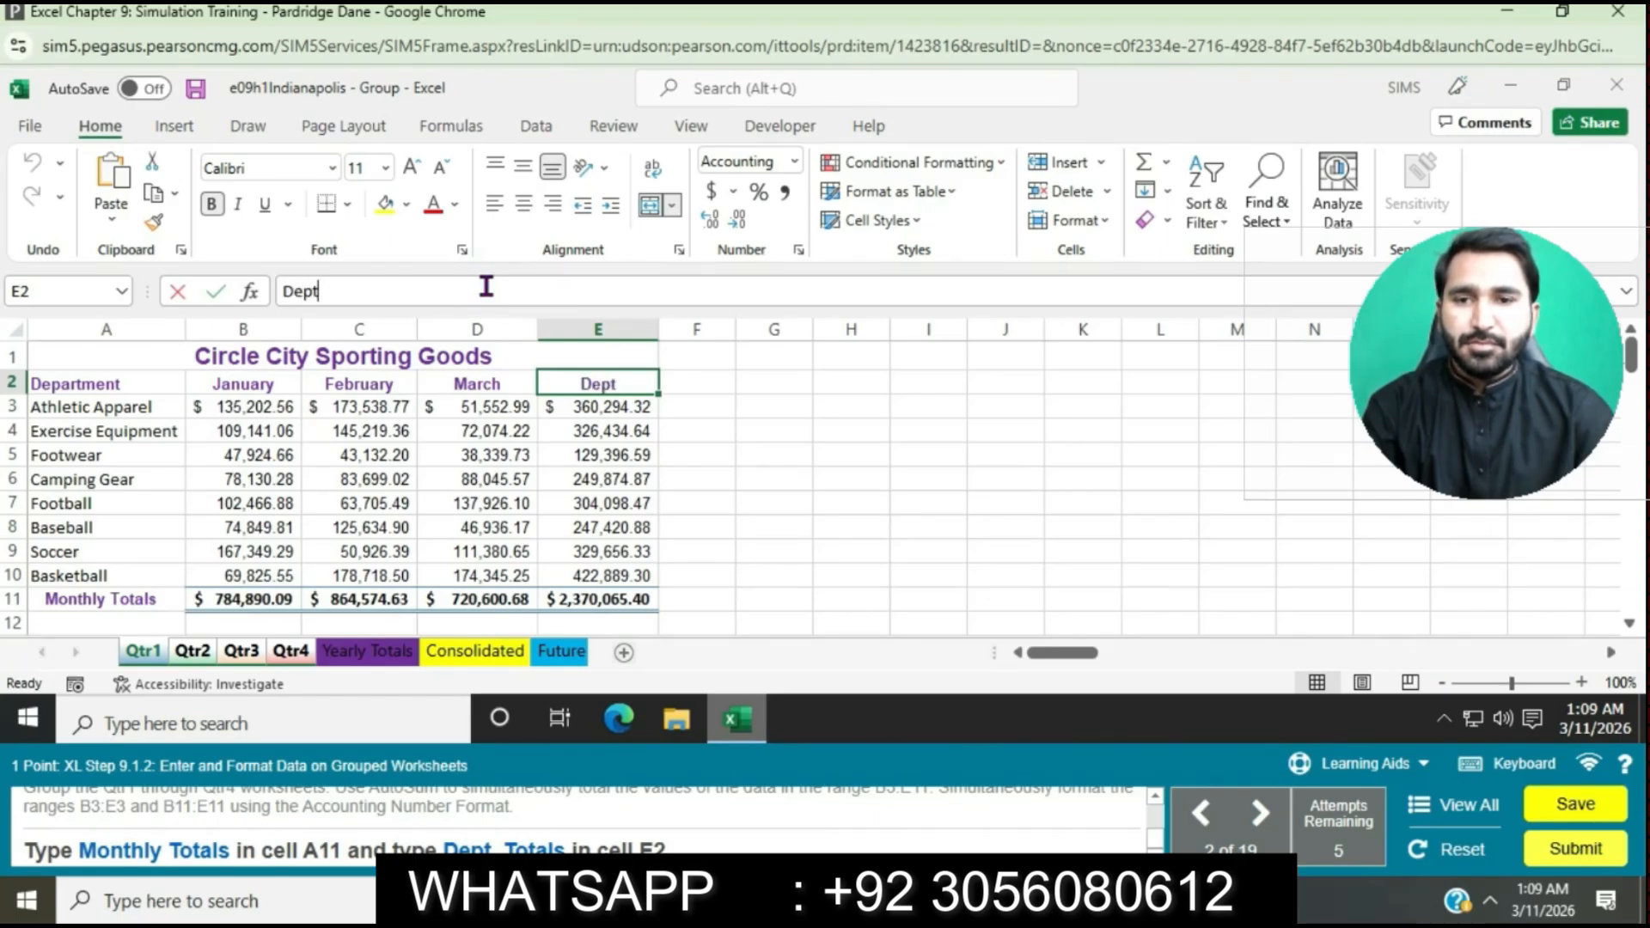
text(.)
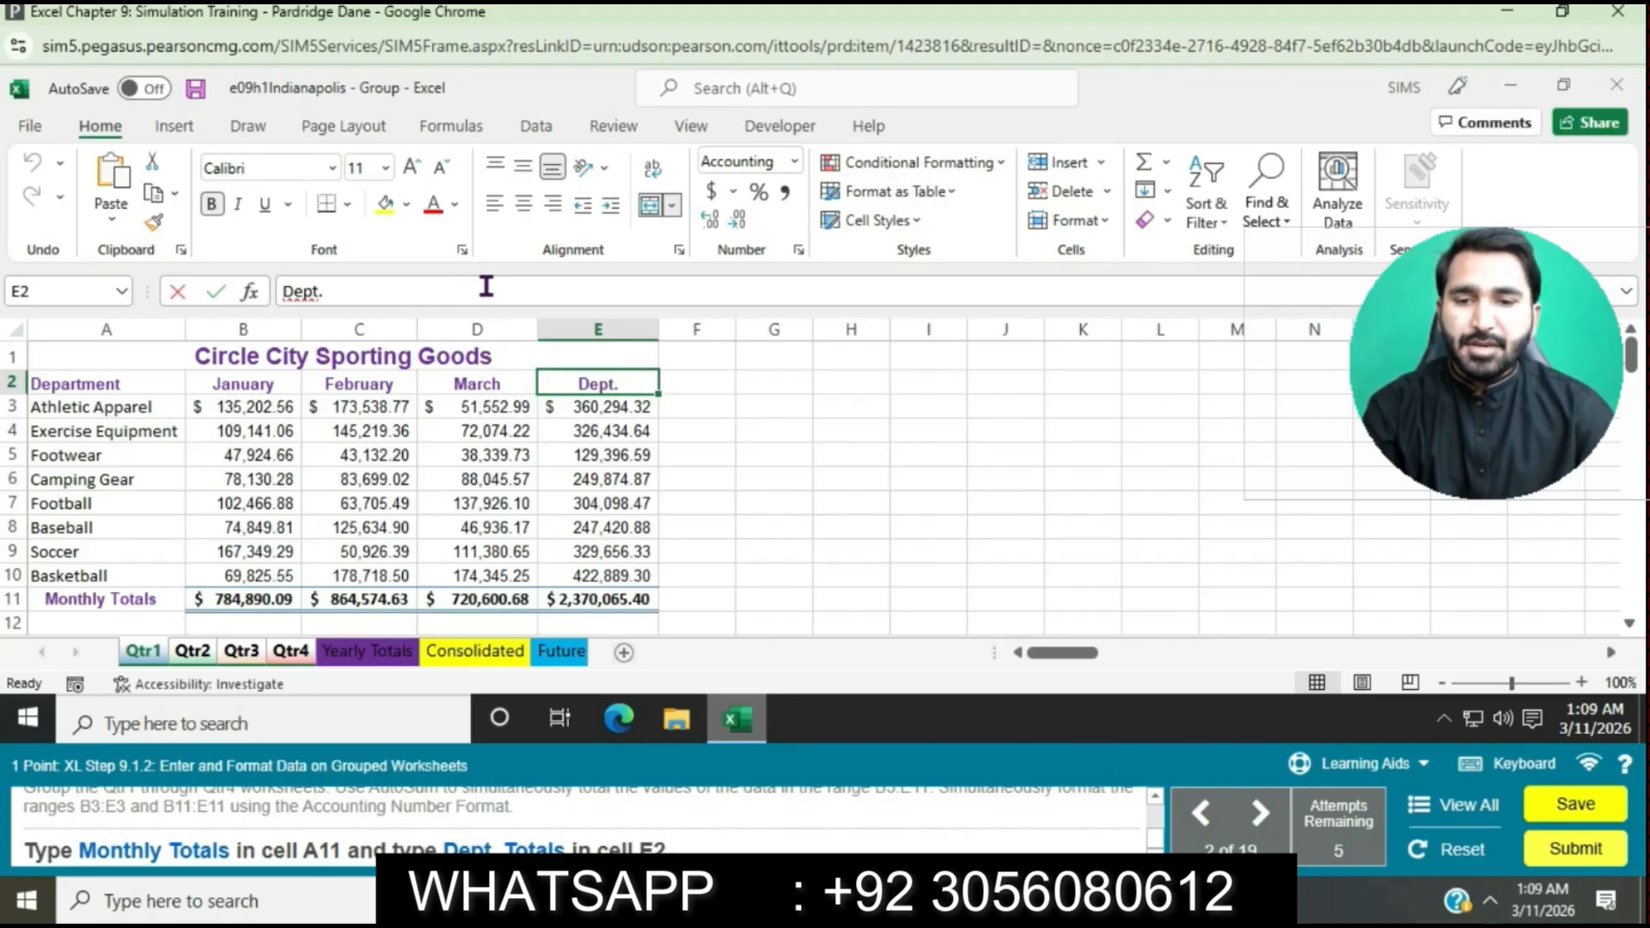
text( Total)
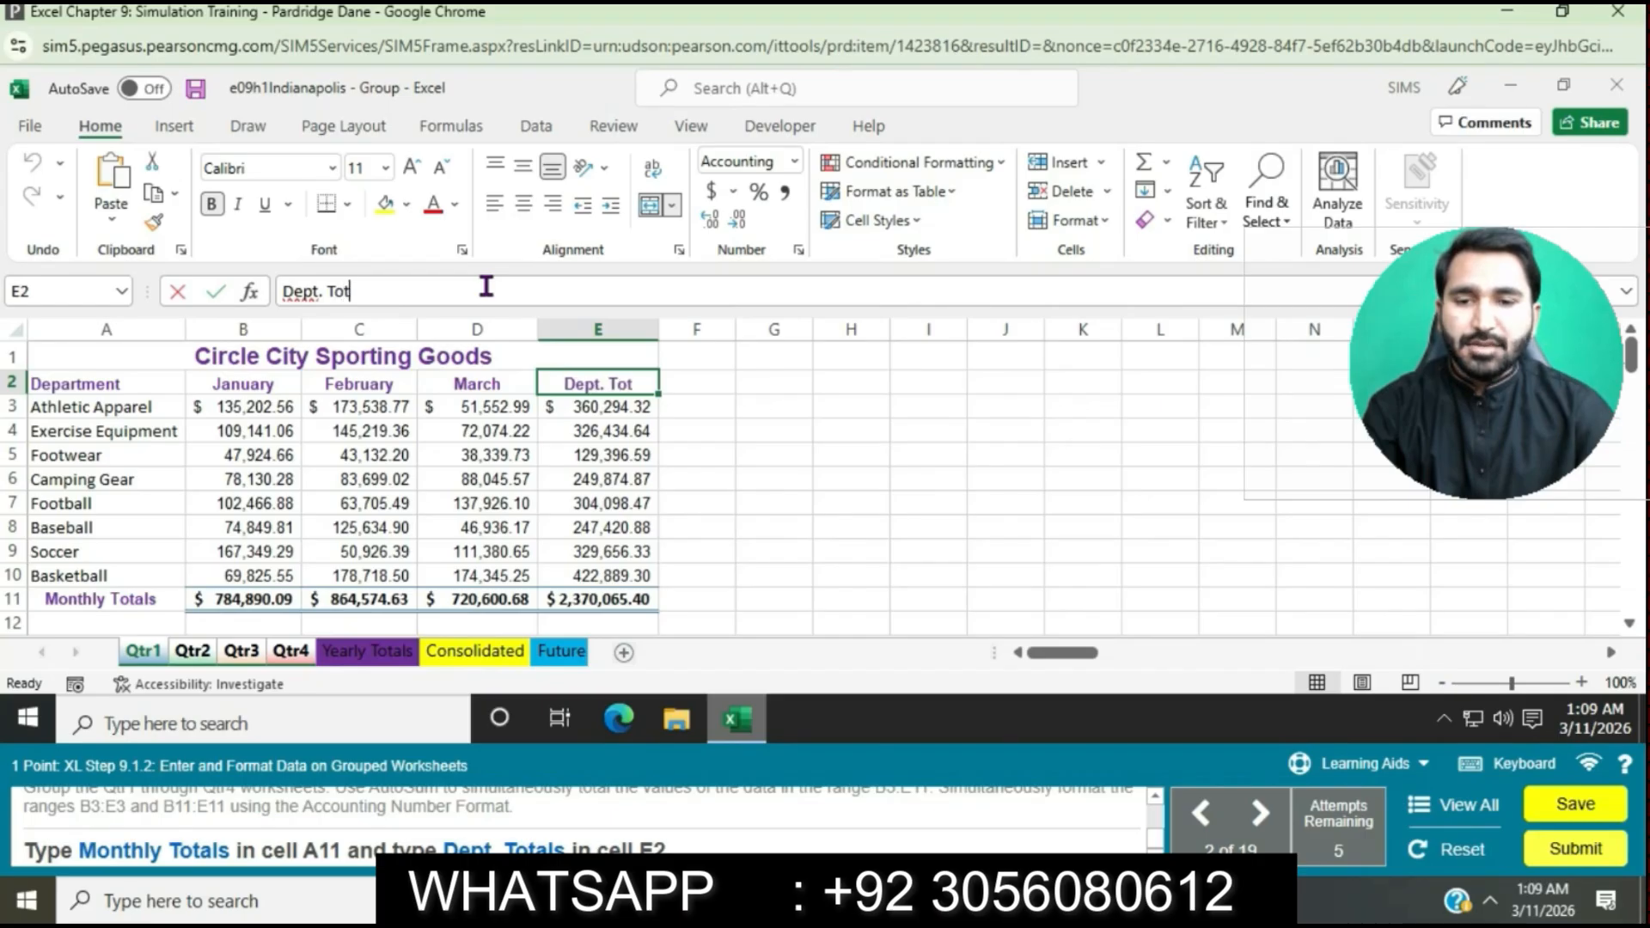
text(s)
key(Return)
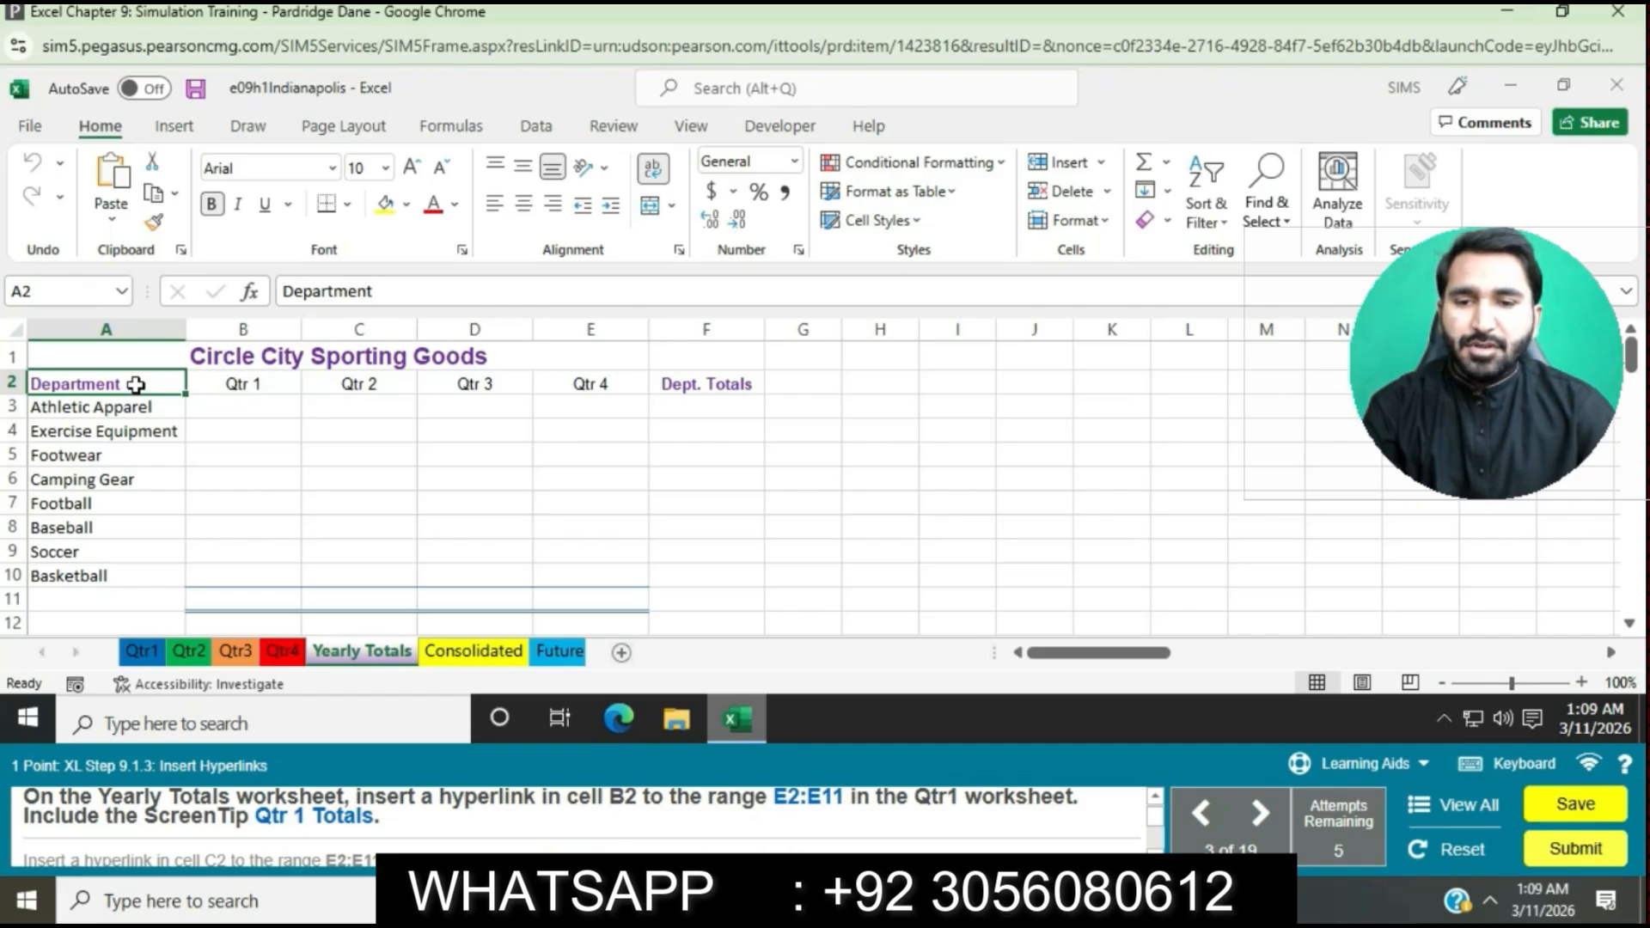
- Start a hyperlink in cell B2 of the Yearly Totals sheet, targeting the Qtr1 worksheet in this document
click(244, 382)
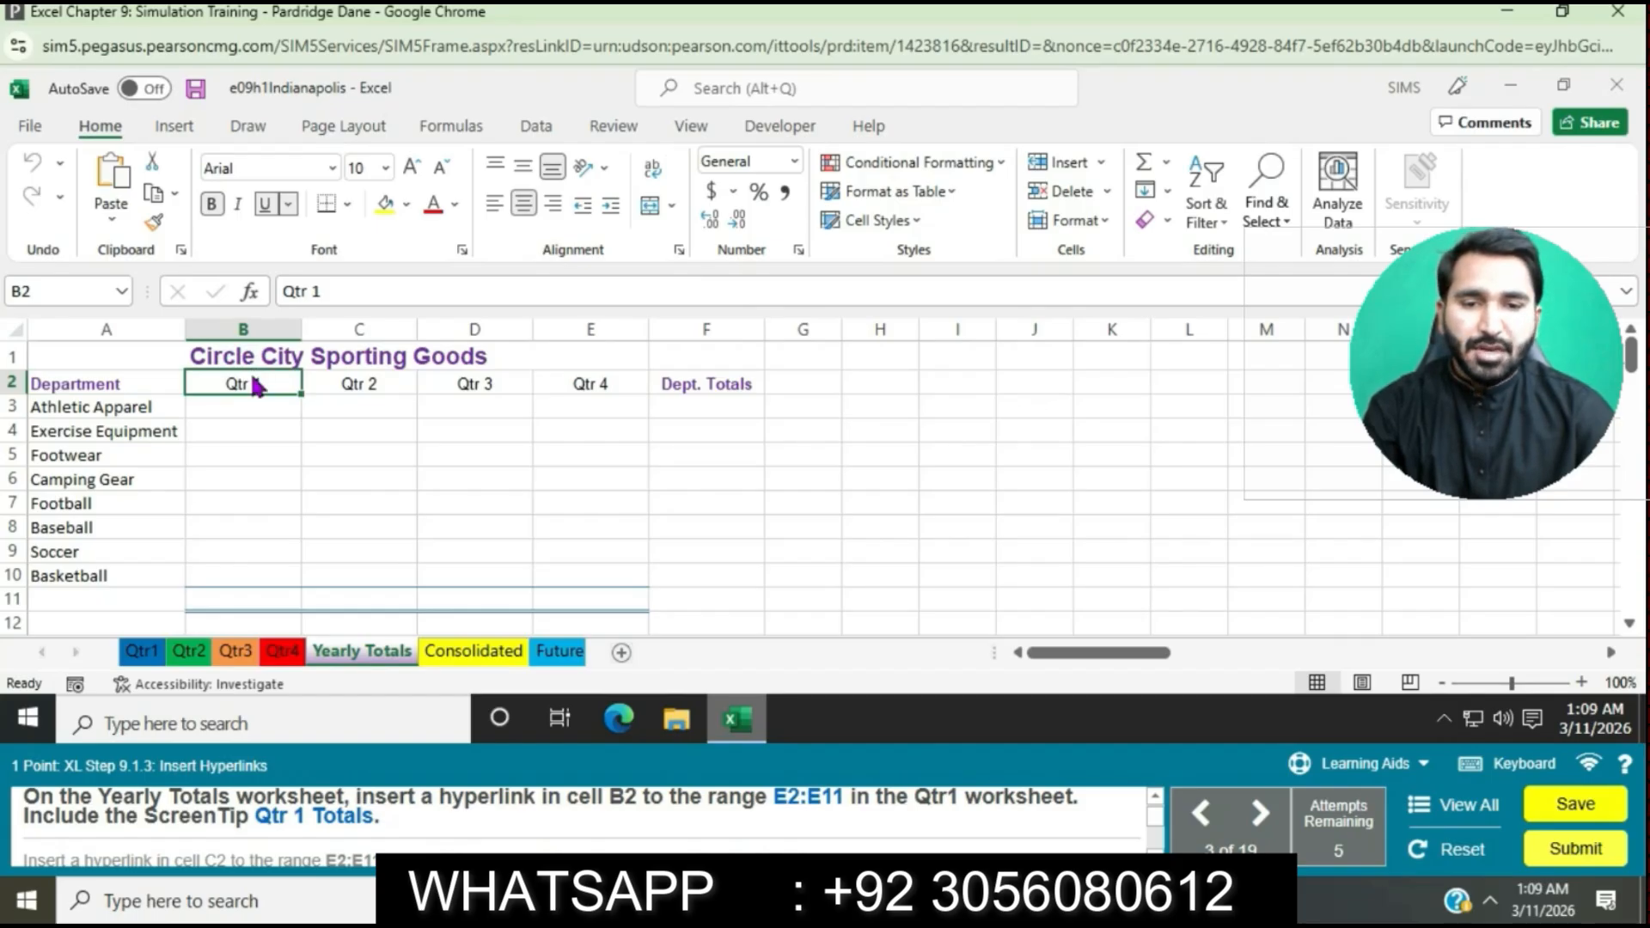
right_click(258, 387)
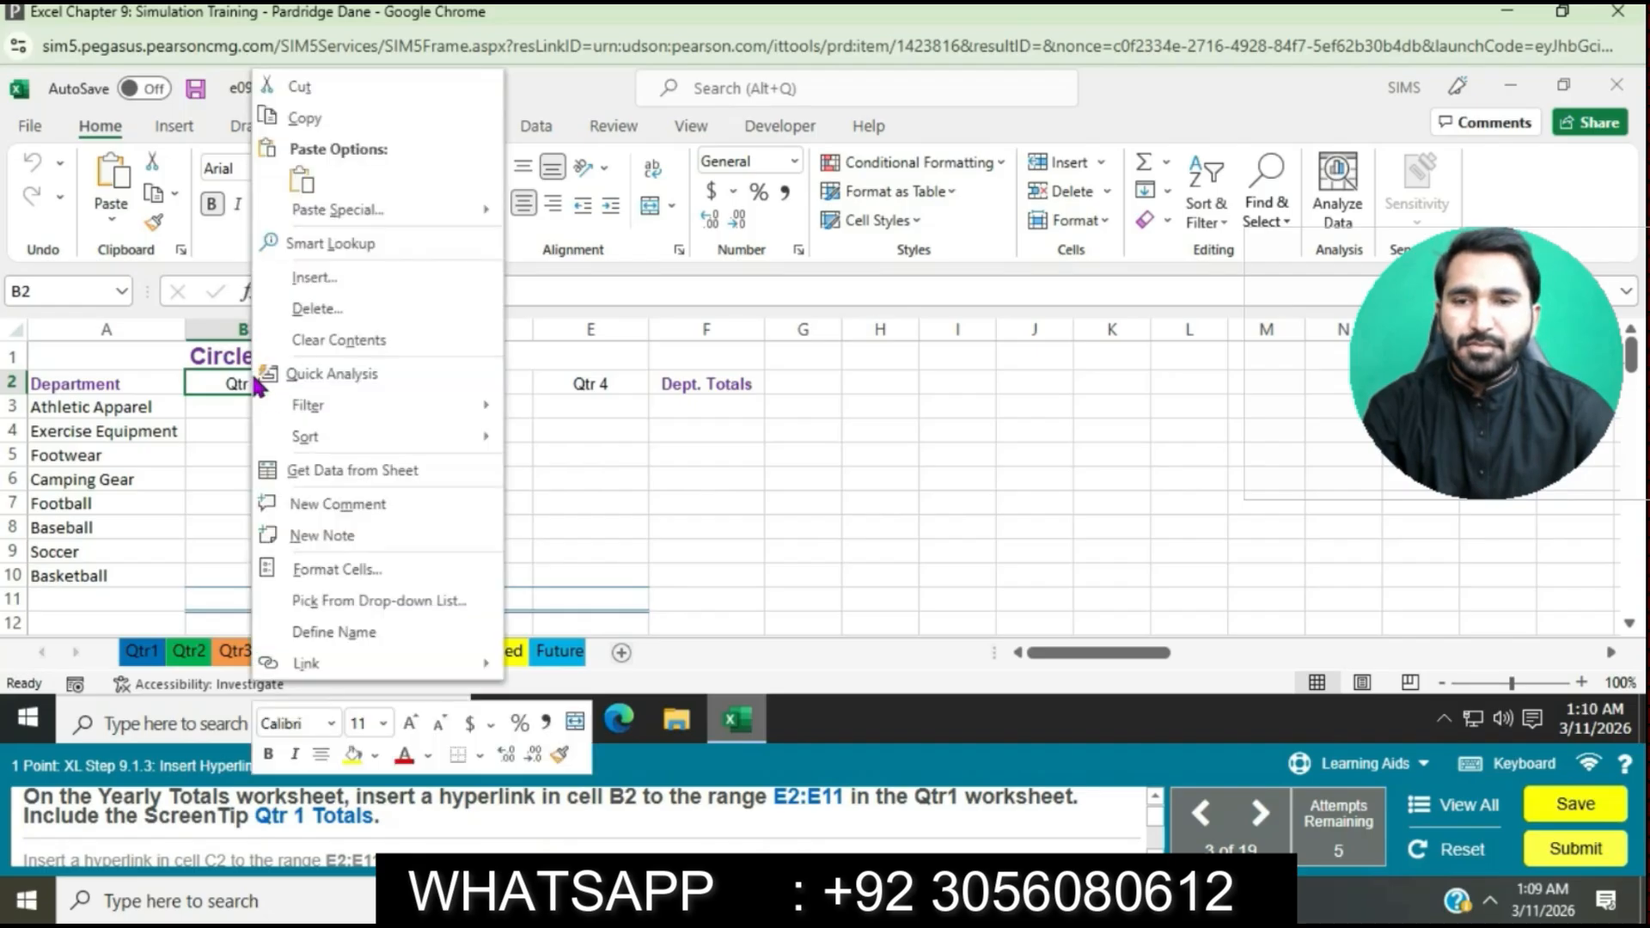
mouse_move(275, 405)
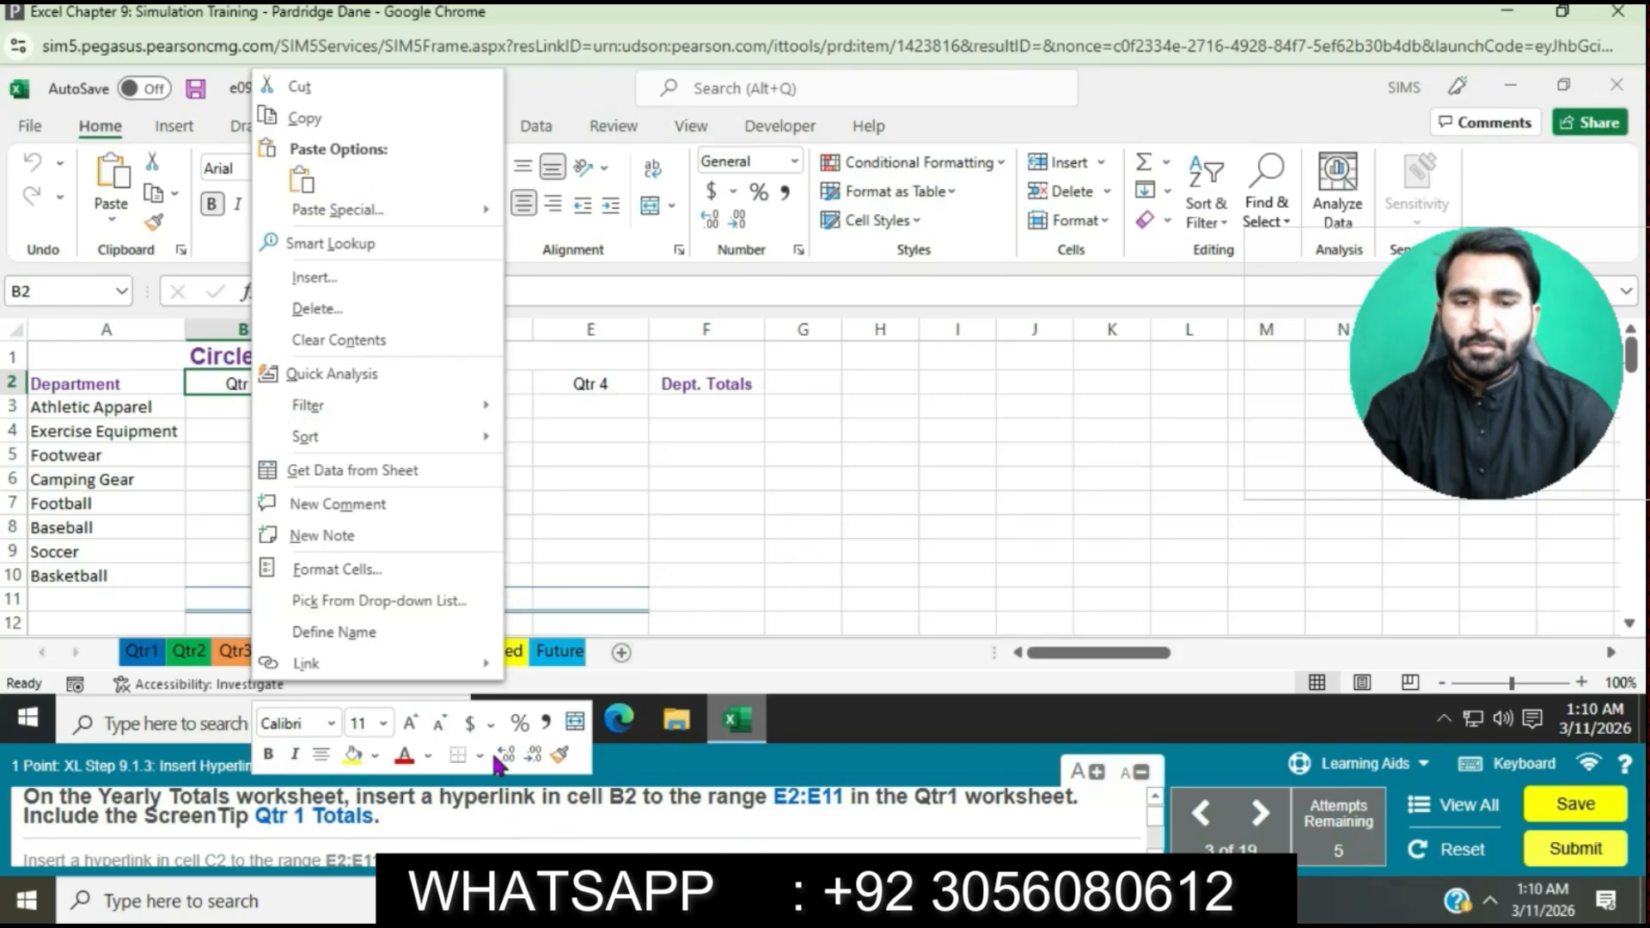
click(378, 663)
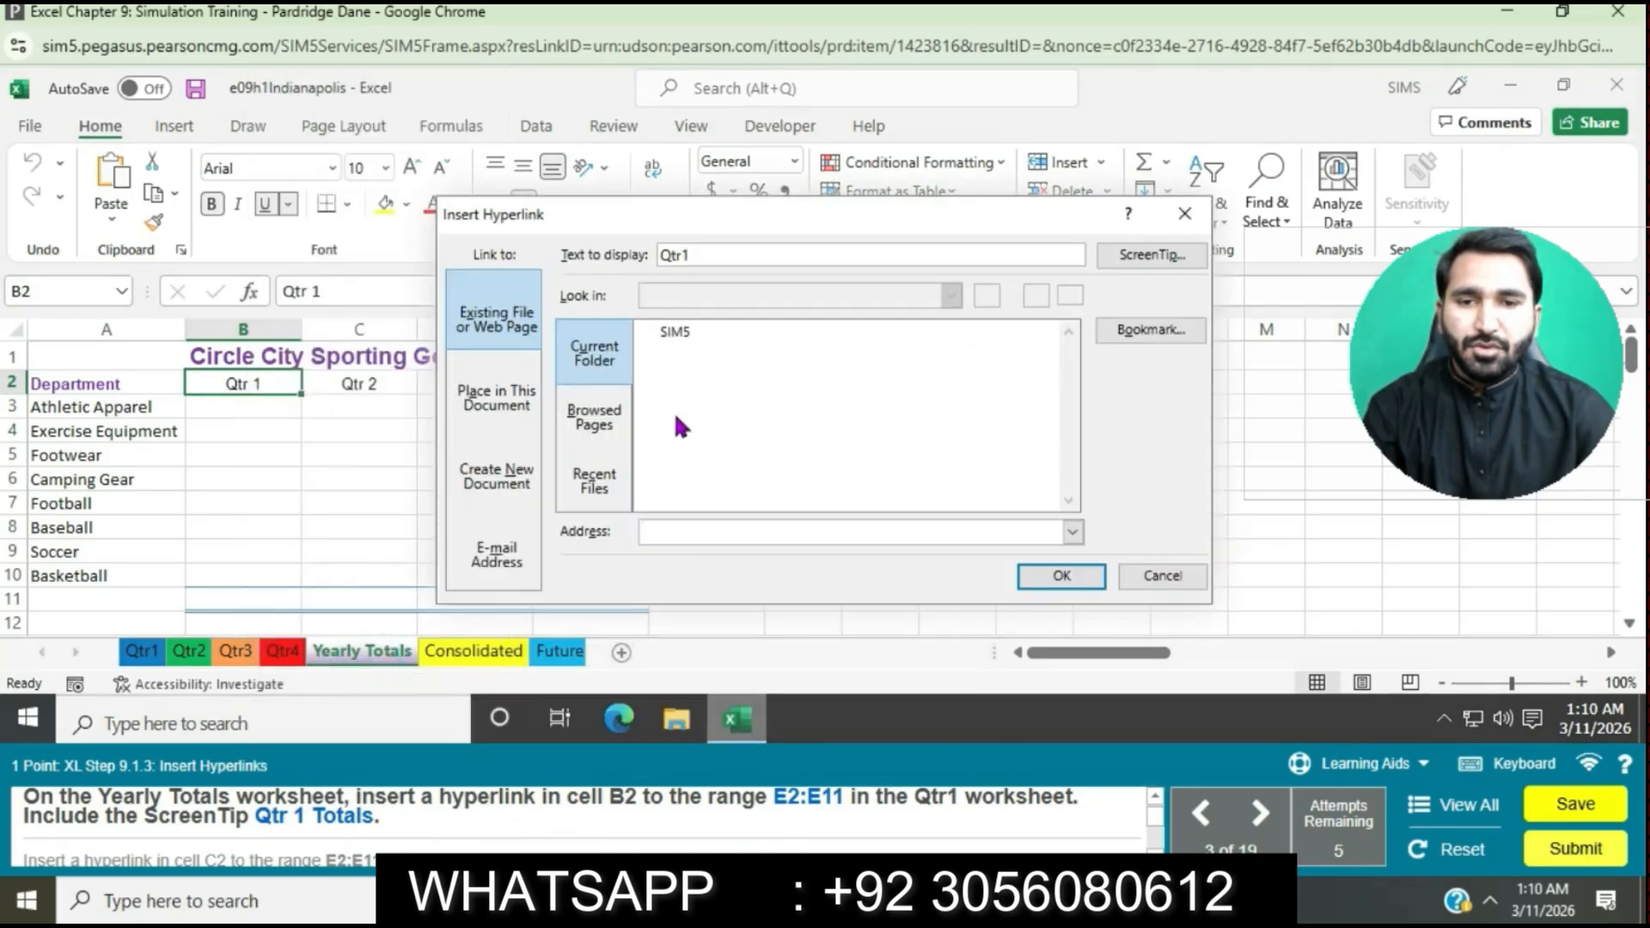
click(512, 381)
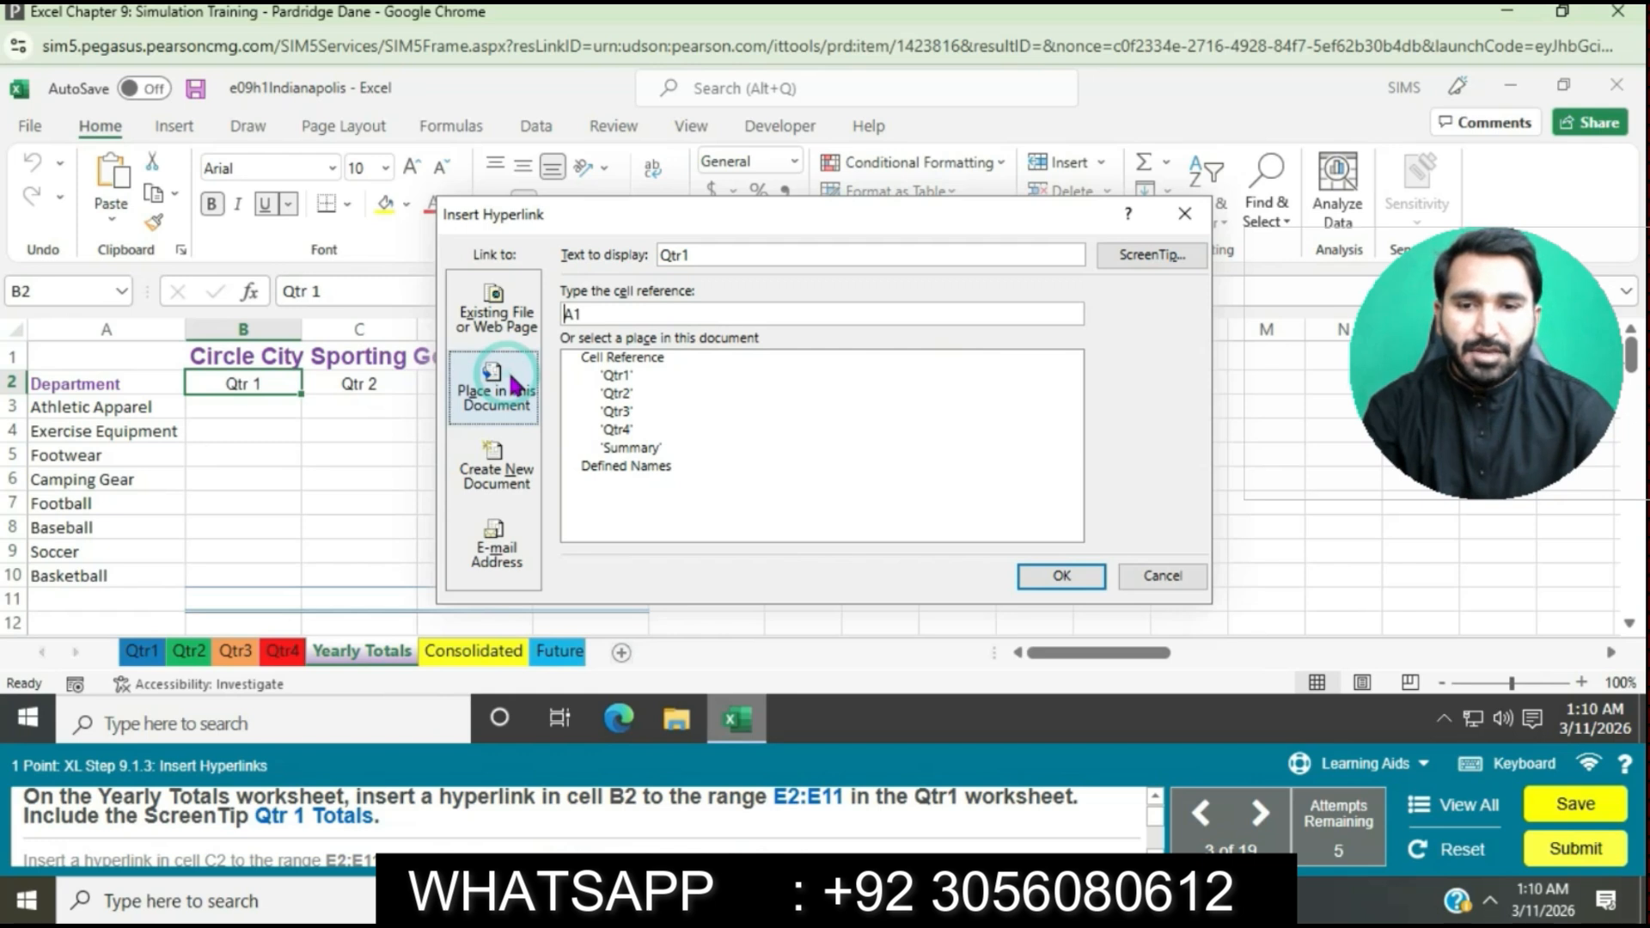
click(619, 378)
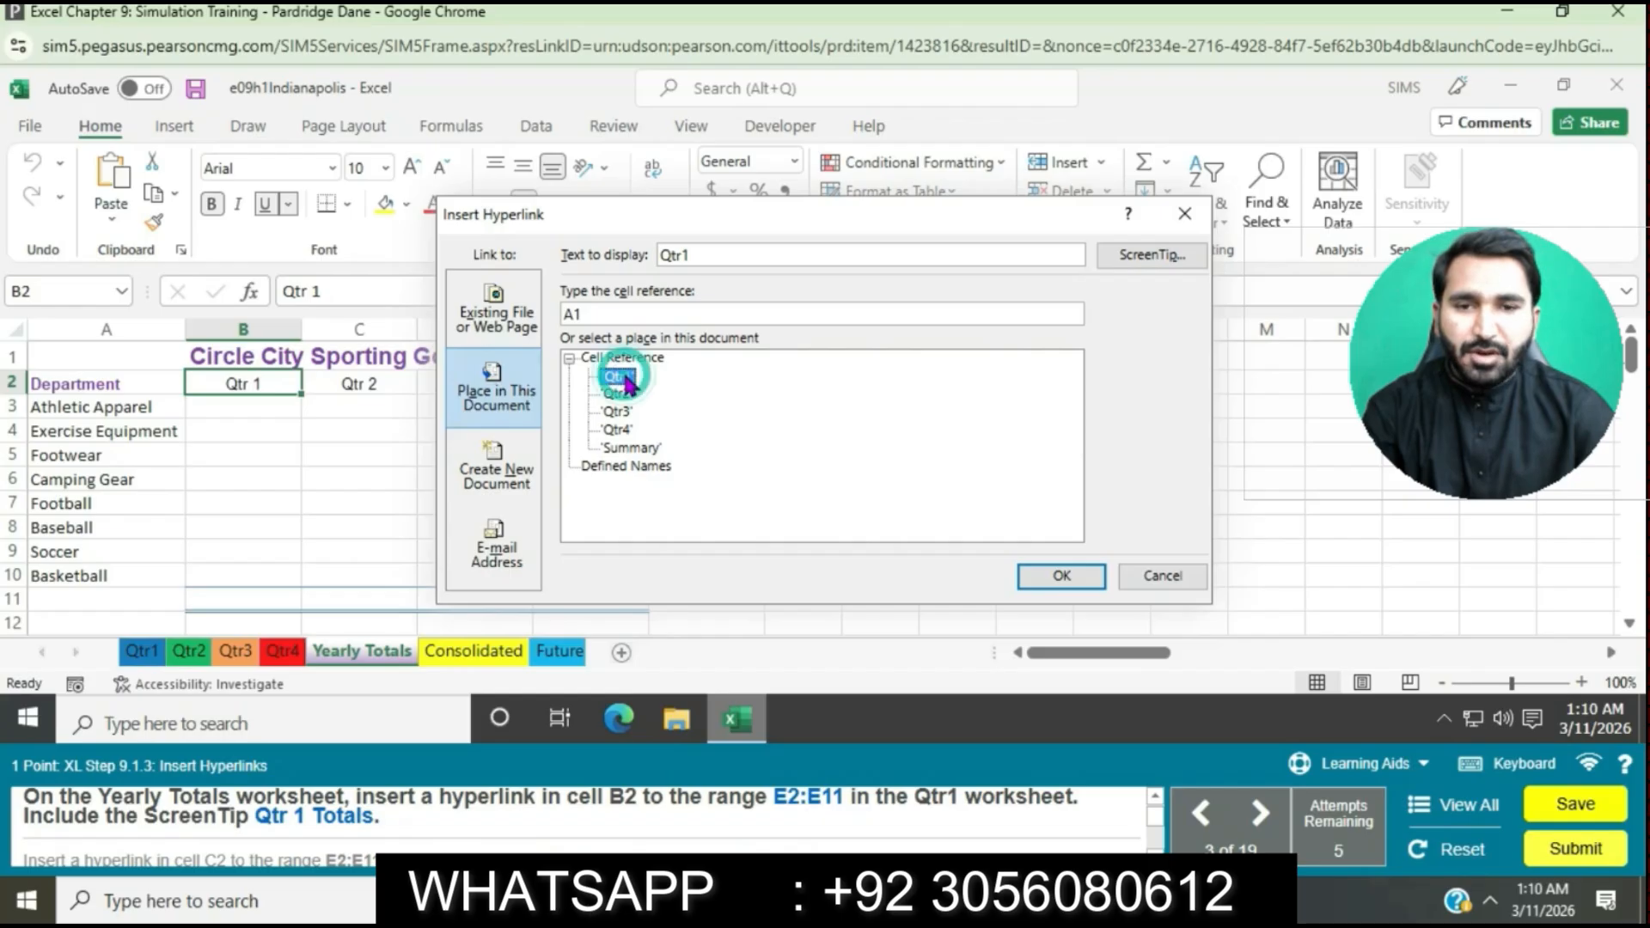
- Set the B2 hyperlink's cell reference to E2:E11 with Qtr1 as the target worksheet
click(604, 315)
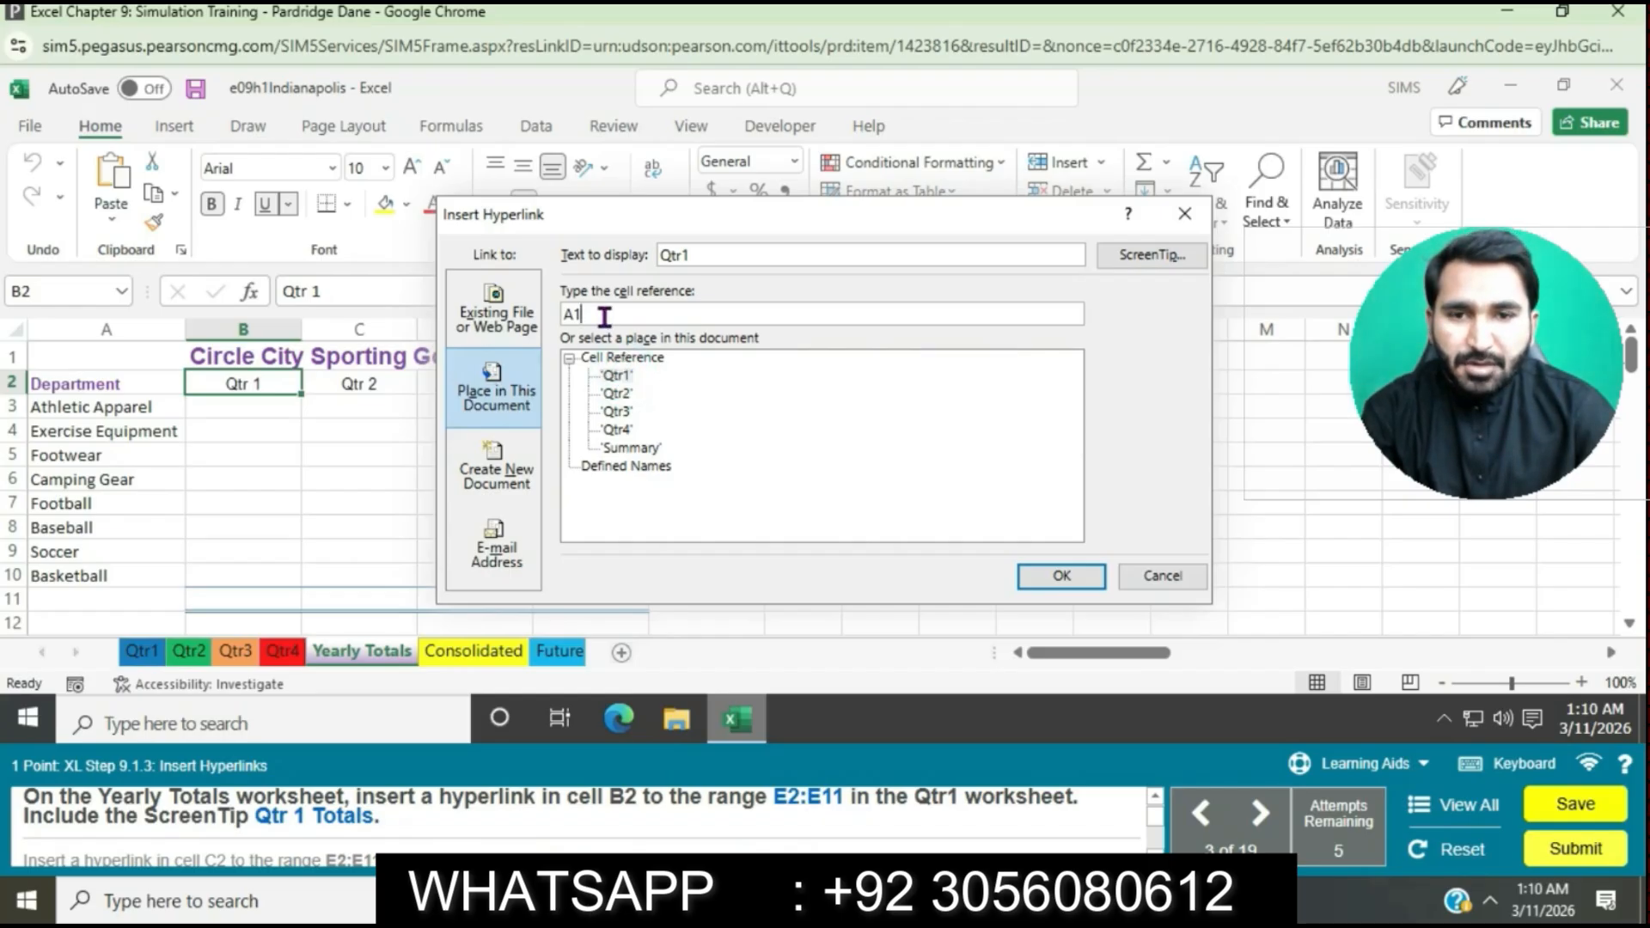
double_click(605, 314)
key(BackSpace)
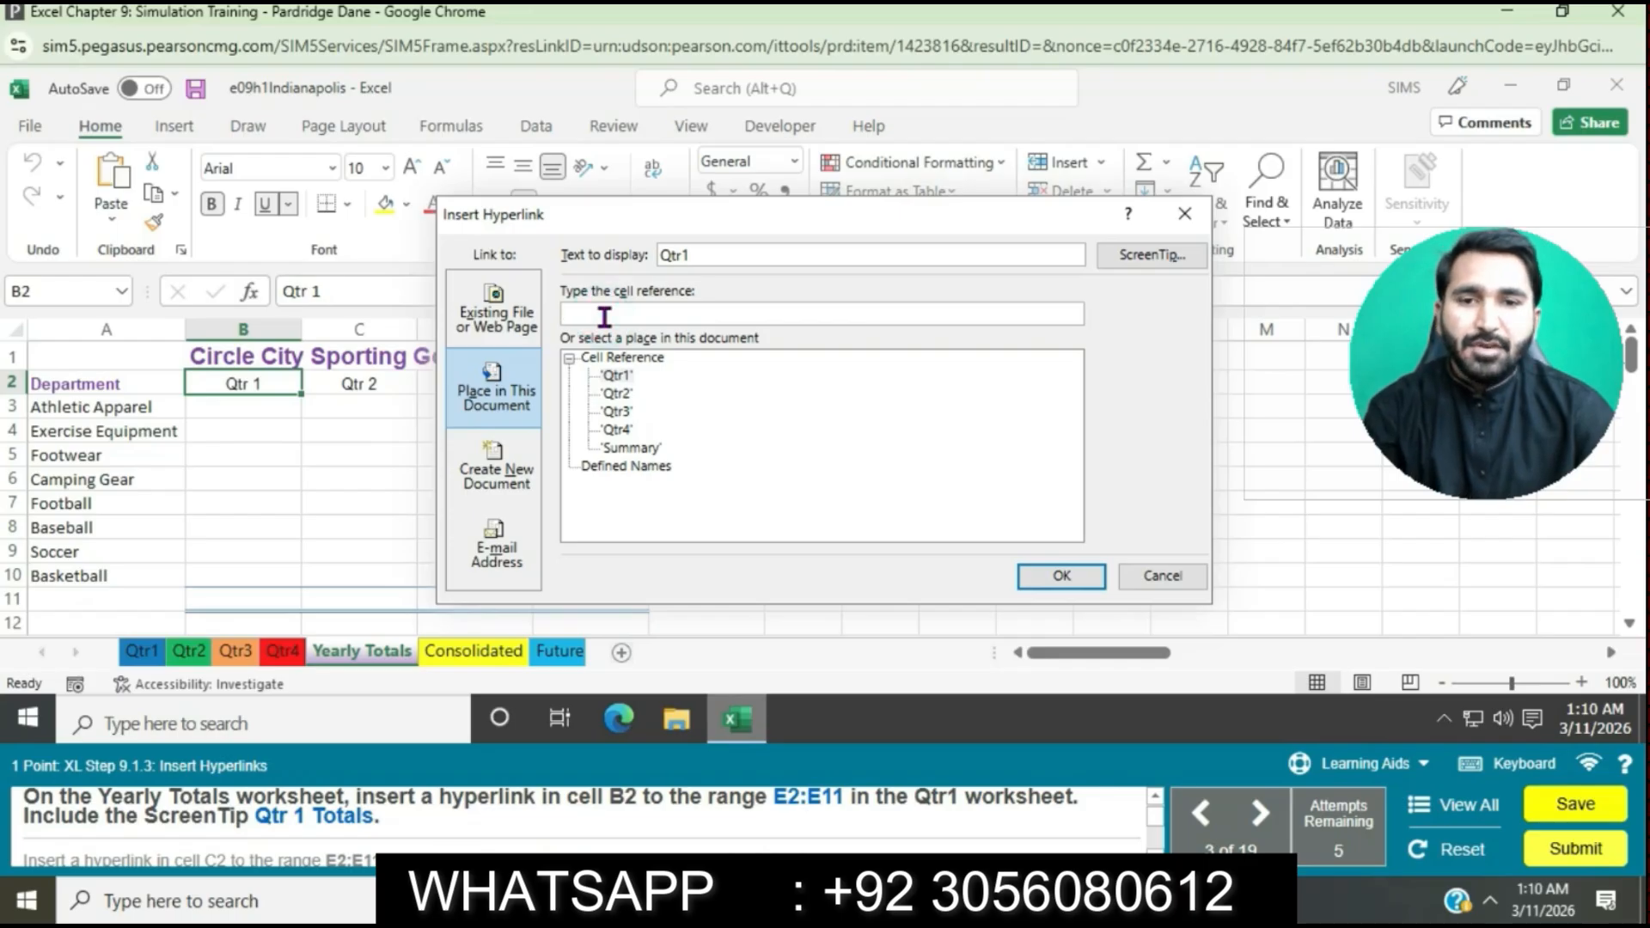
text(E)
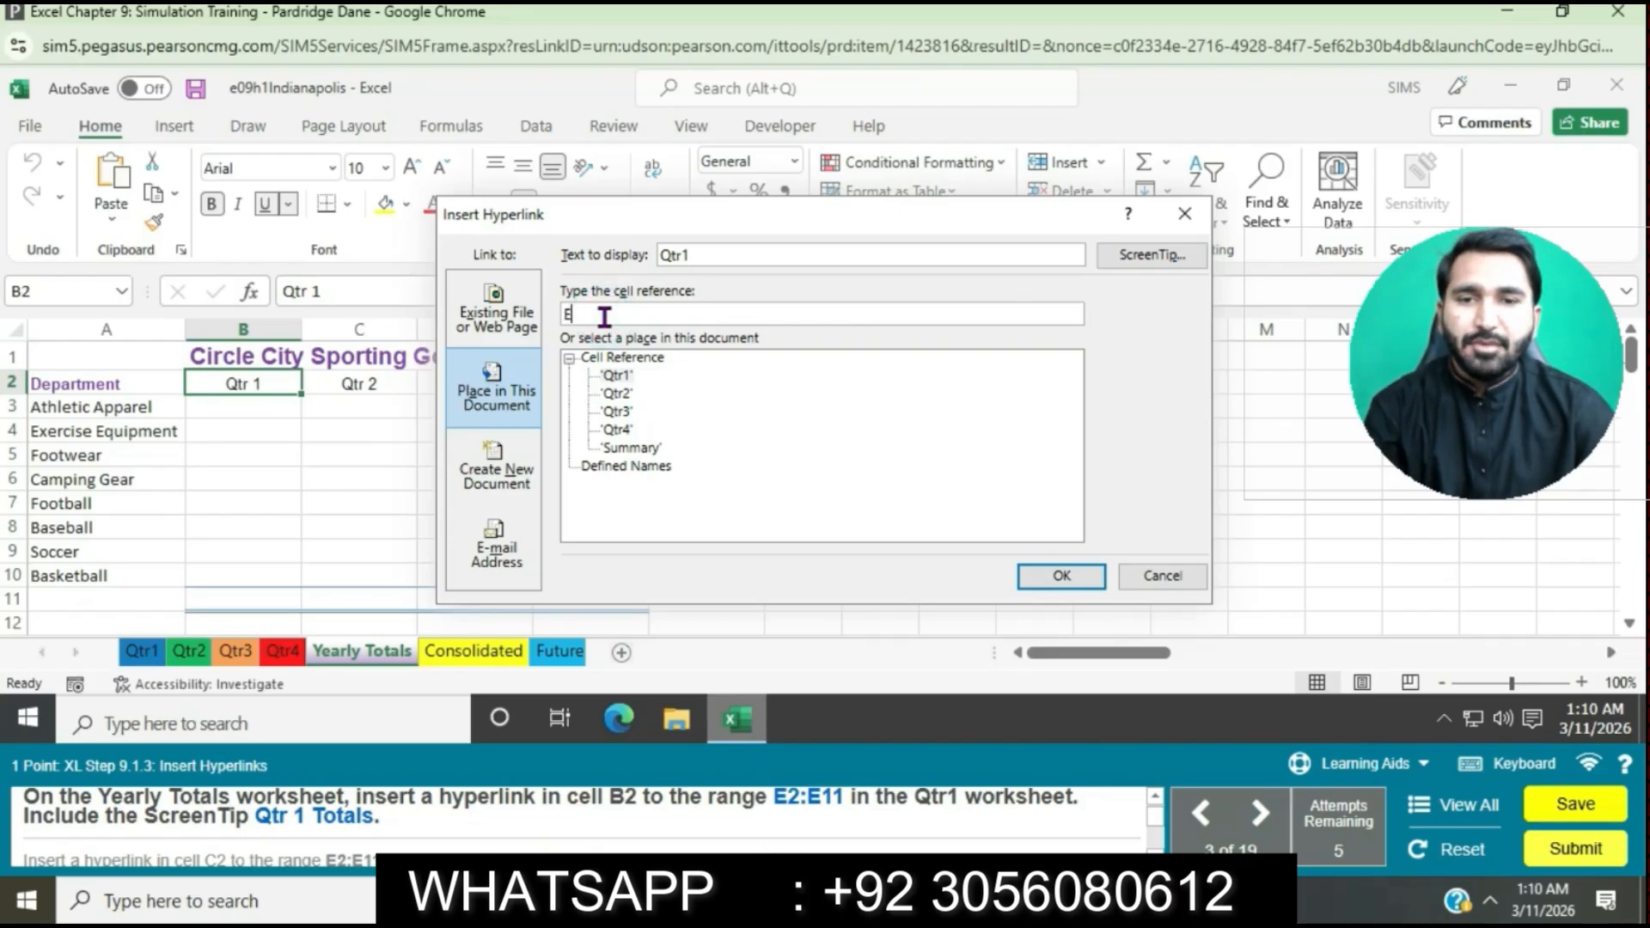
text(2:E)
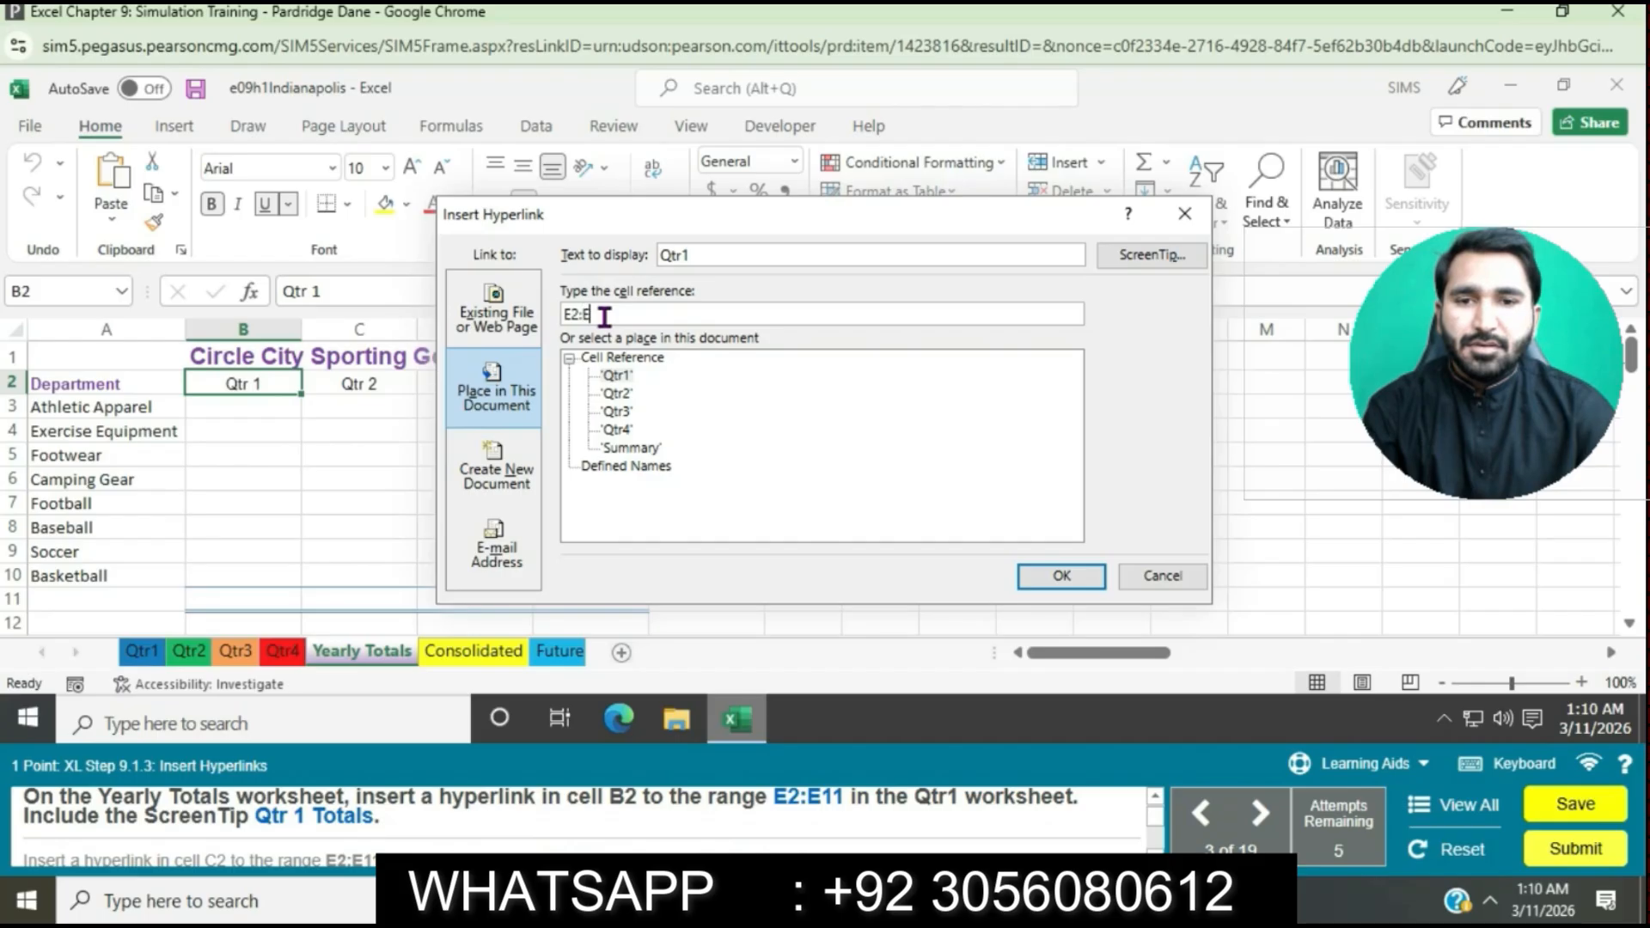
text(11)
click(1039, 584)
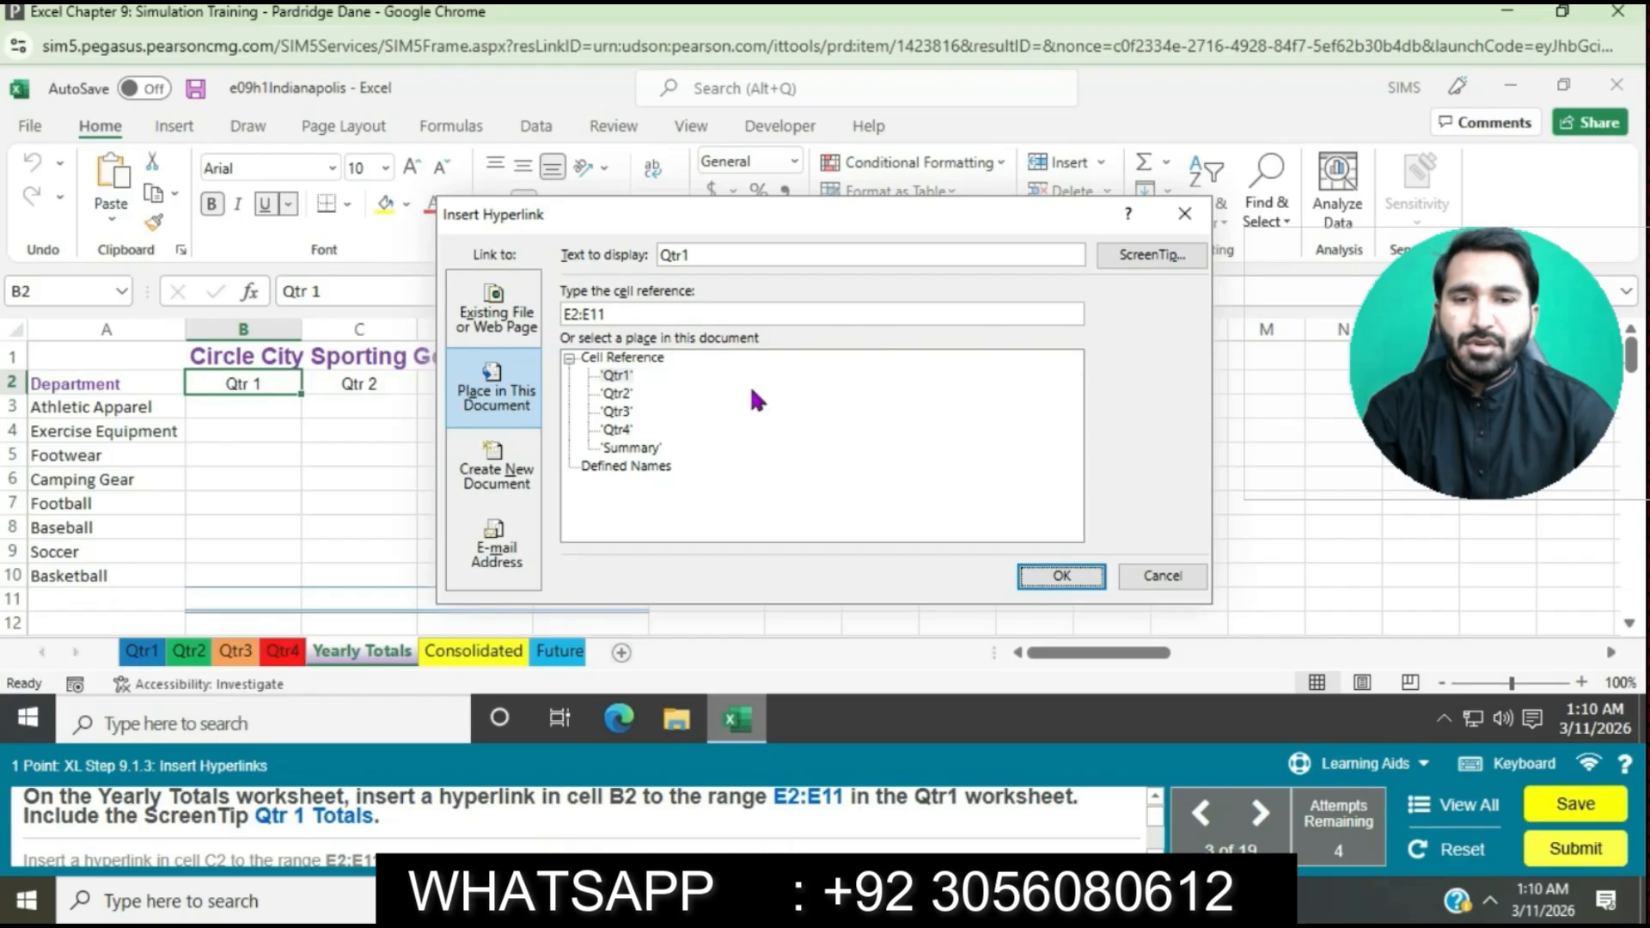
click(618, 377)
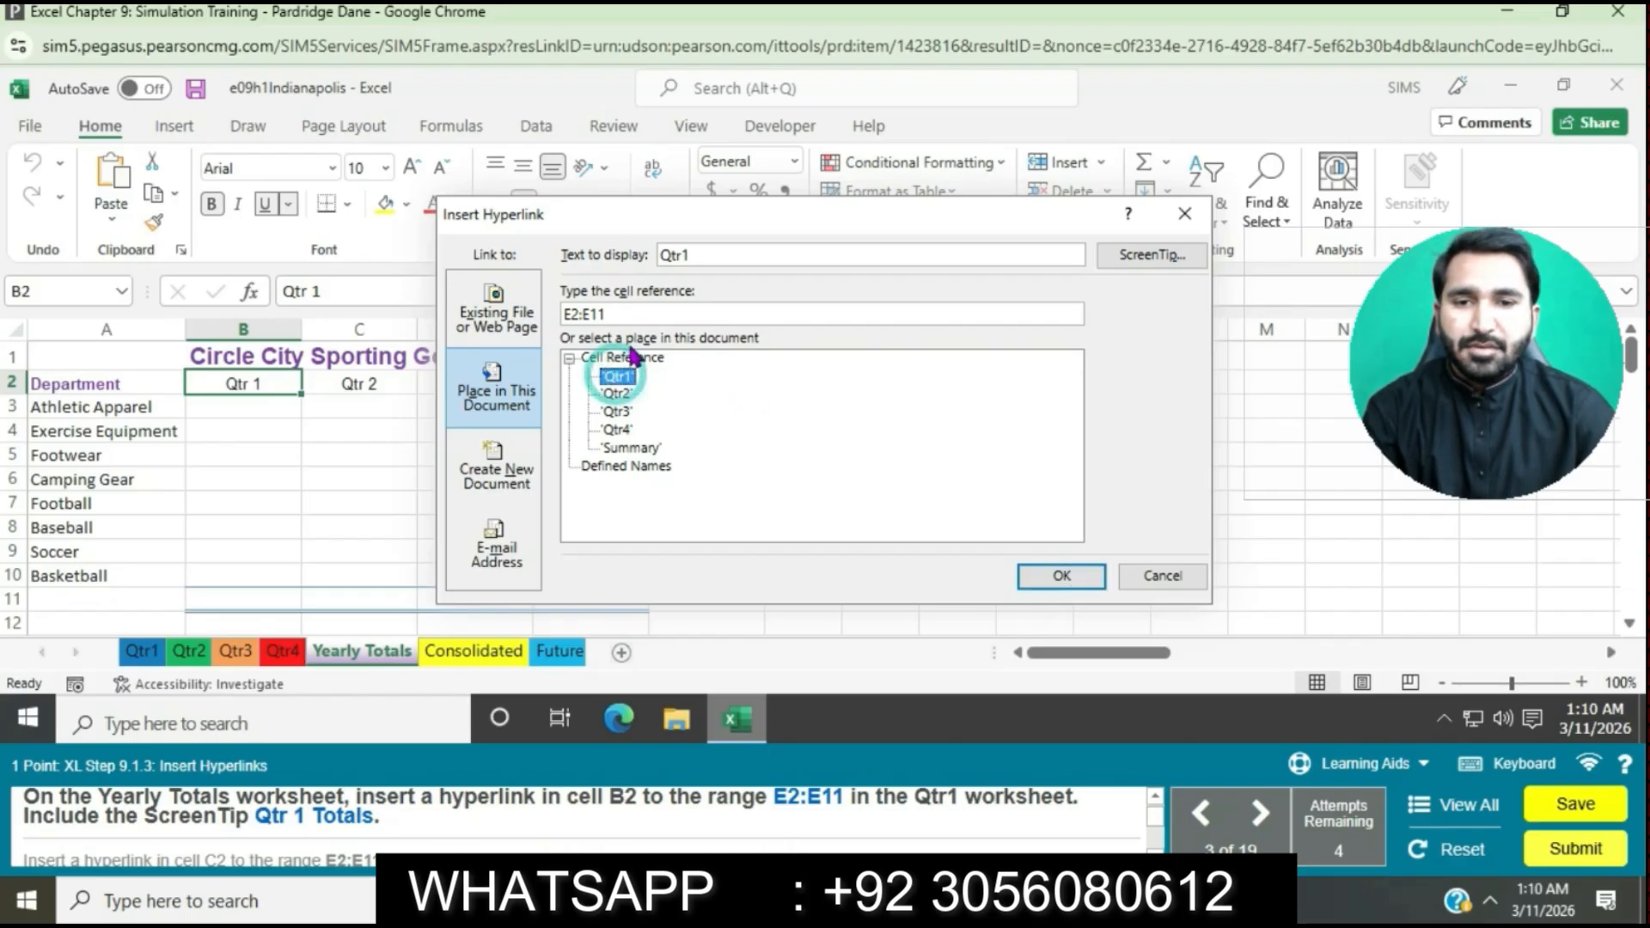
click(638, 316)
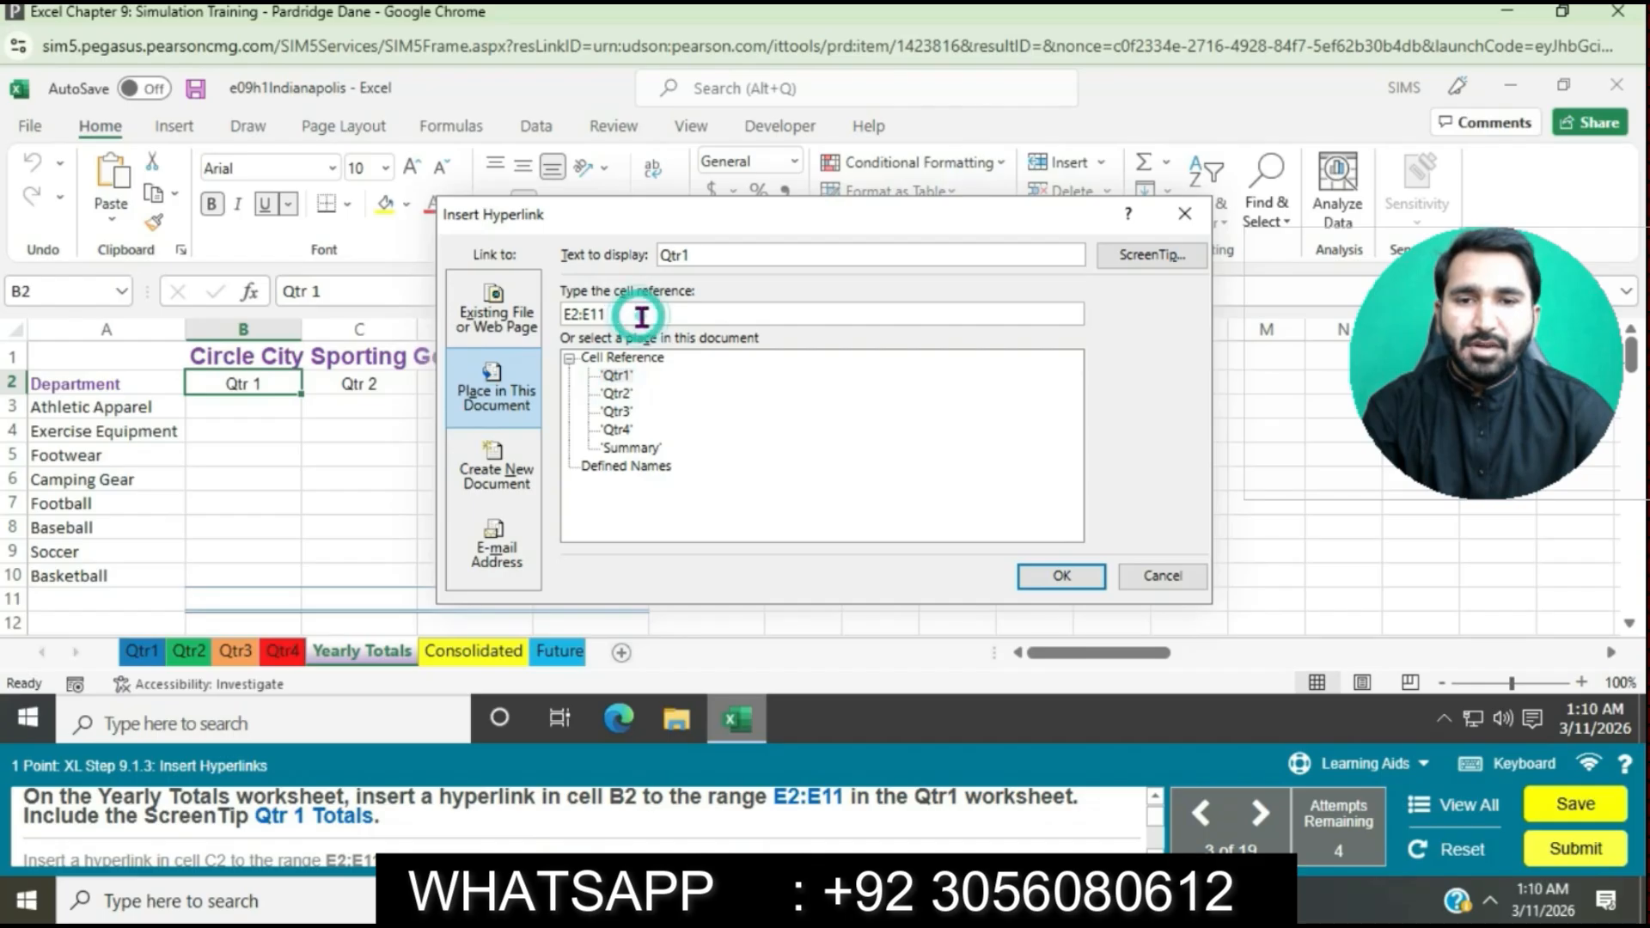
- Add the ScreenTip Qtr 1 Totals to the B2 hyperlink and insert the link
click(1137, 258)
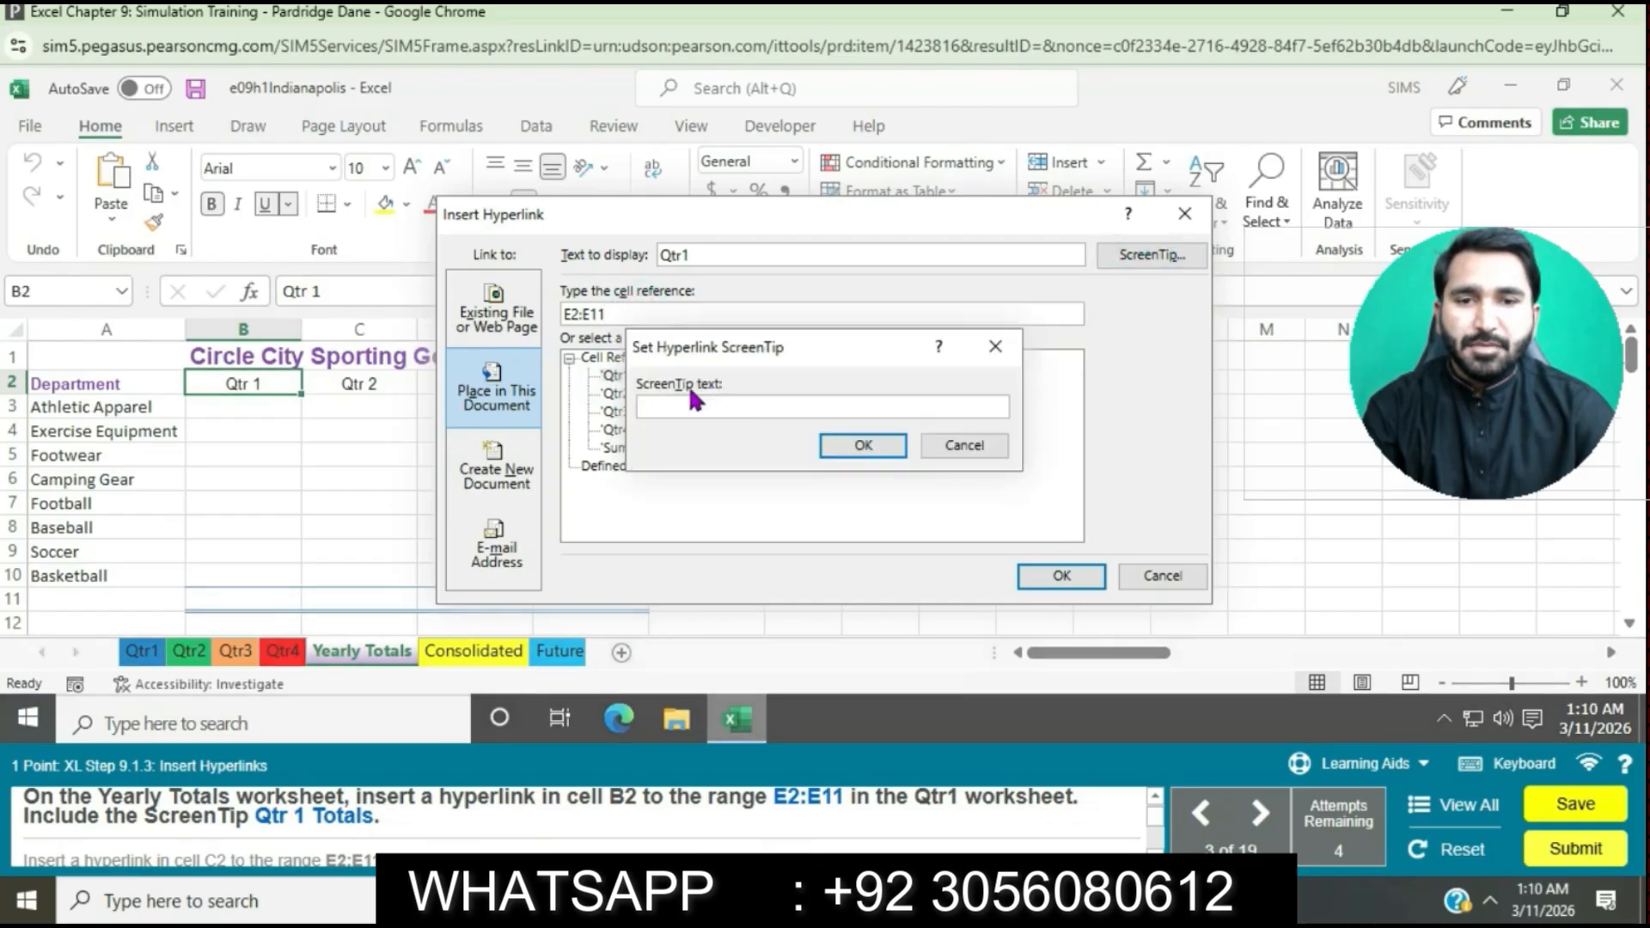
text(Qtr)
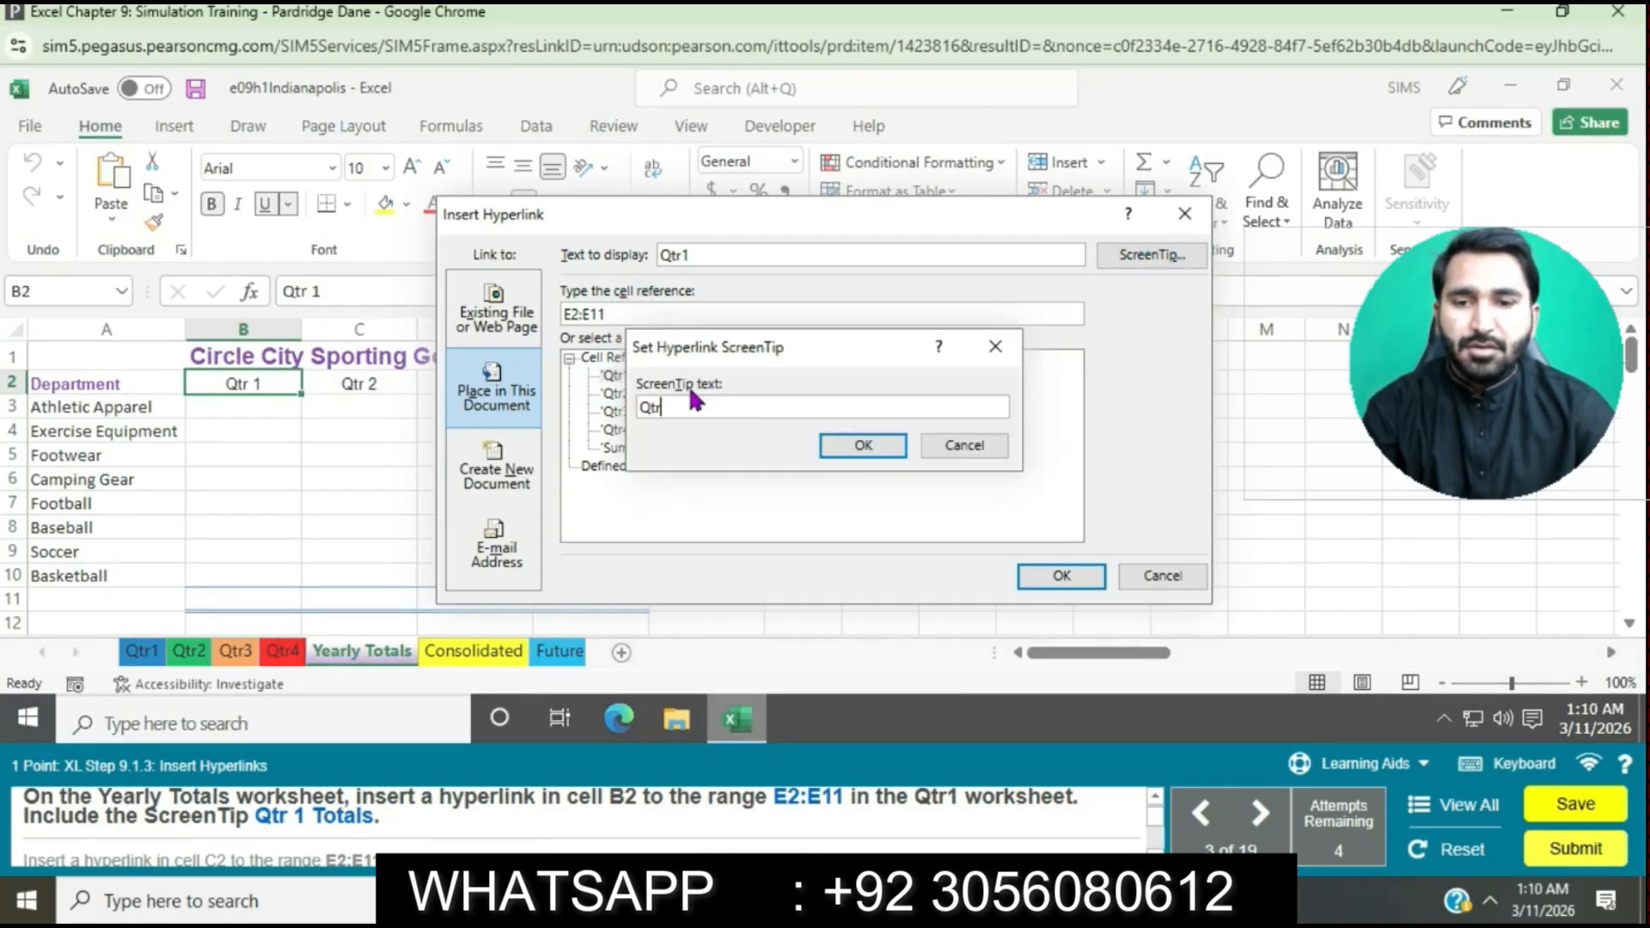
text( 1 Totals)
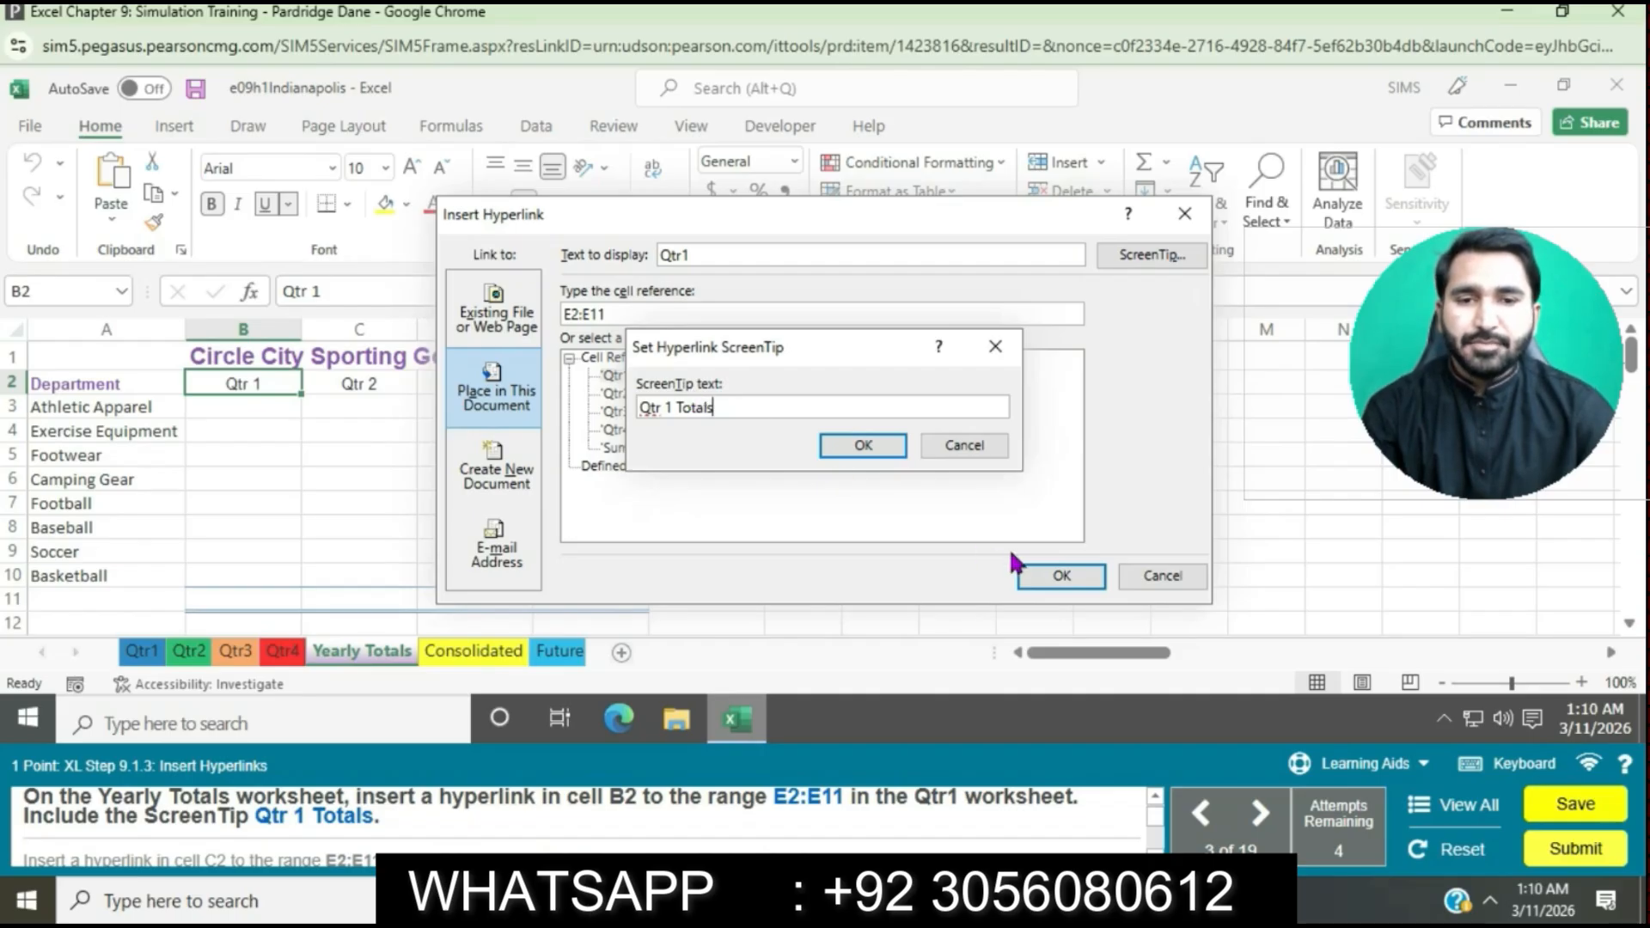
click(863, 445)
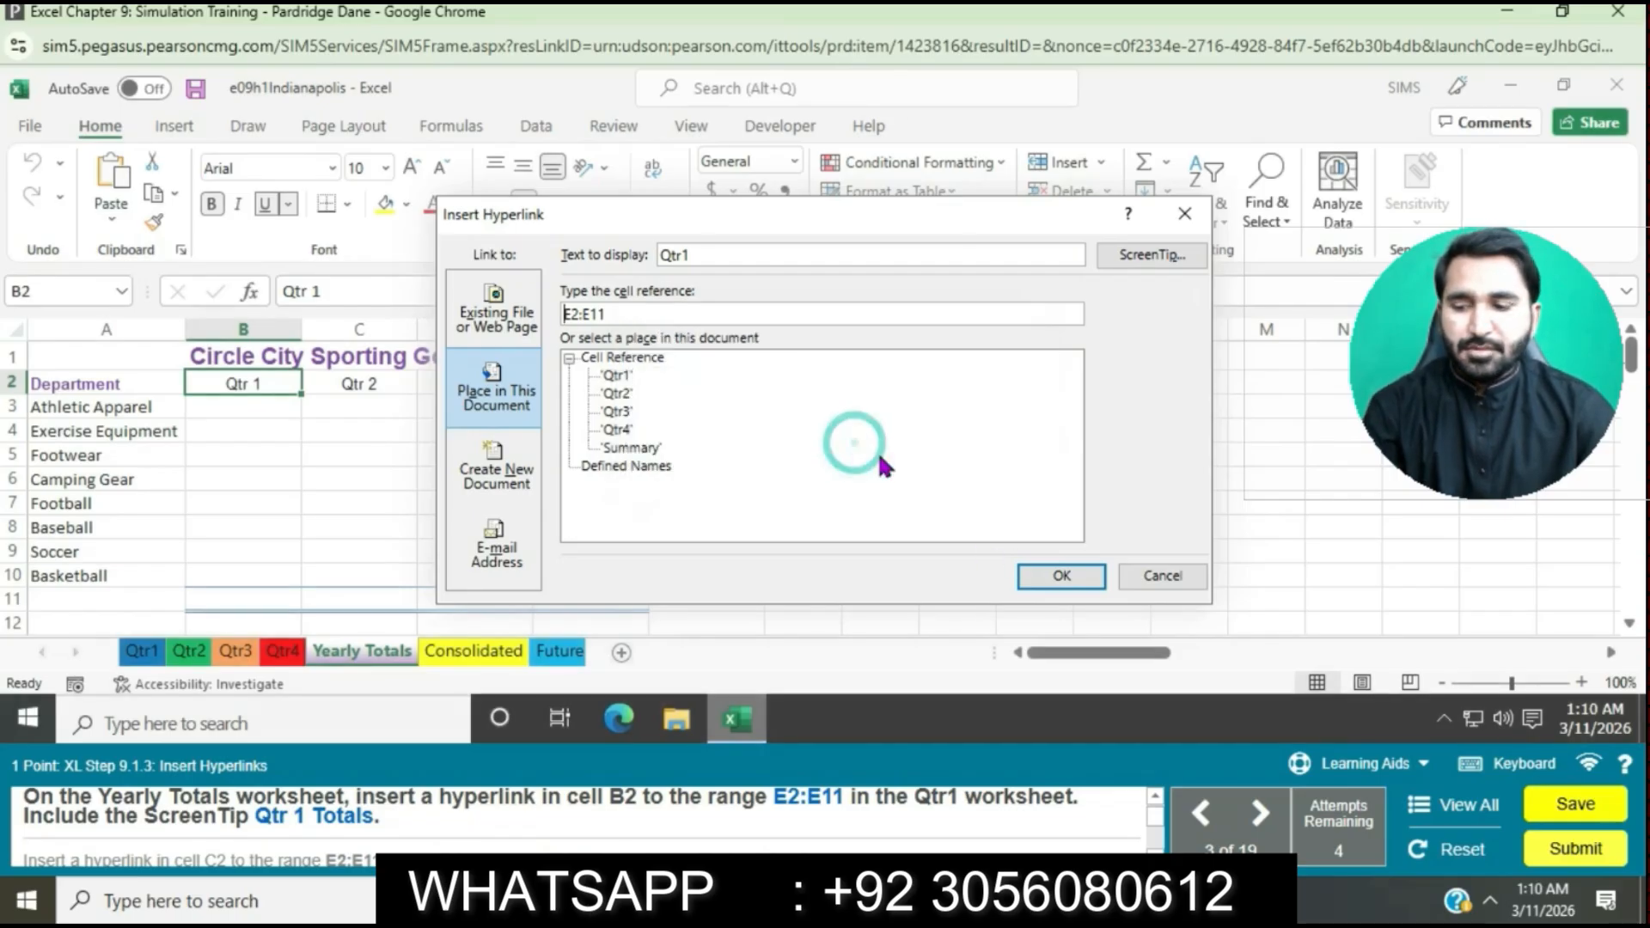
click(1065, 578)
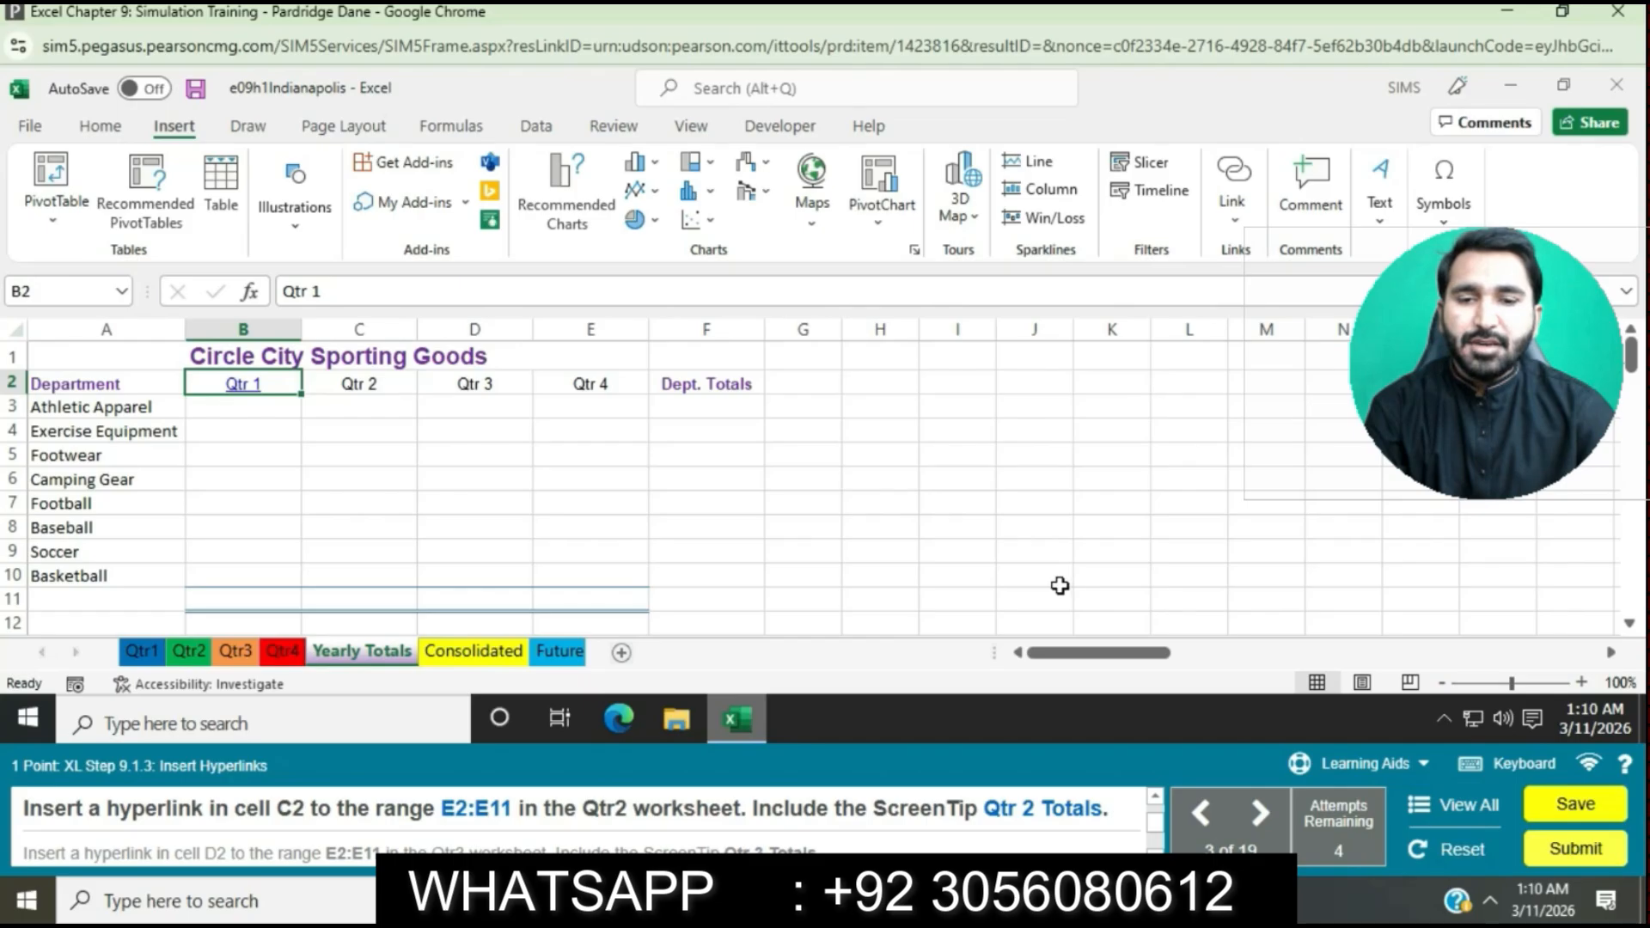
- Set up a hyperlink in cell C2 to range E2:E11 of the Qtr2 worksheet in this document
click(365, 392)
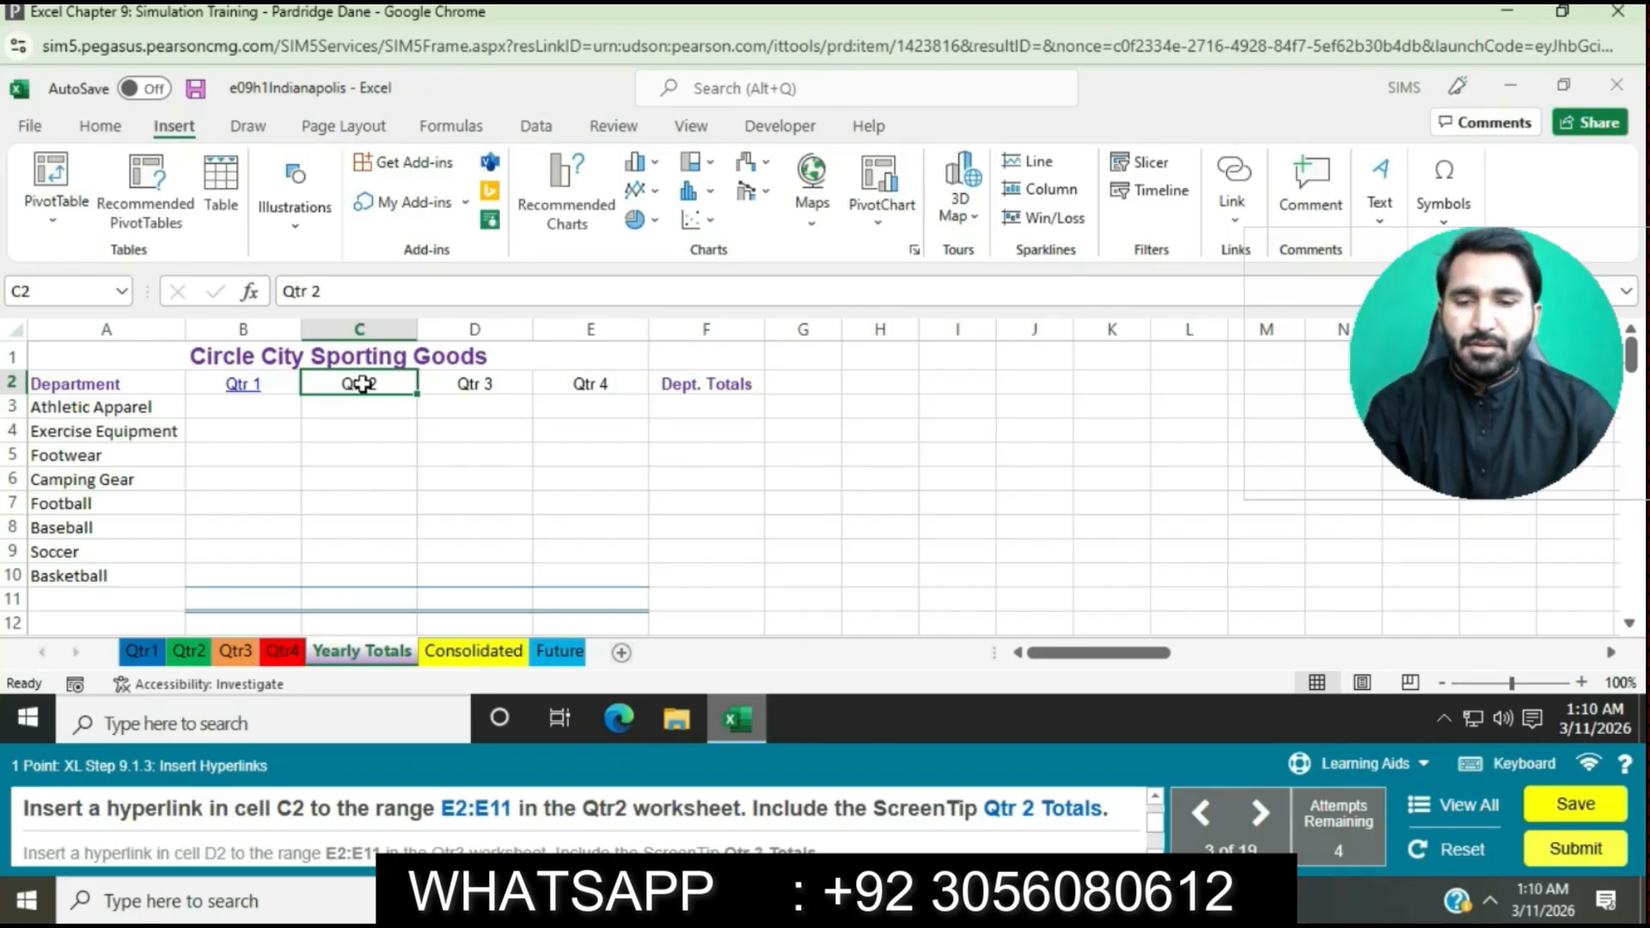
right_click(362, 384)
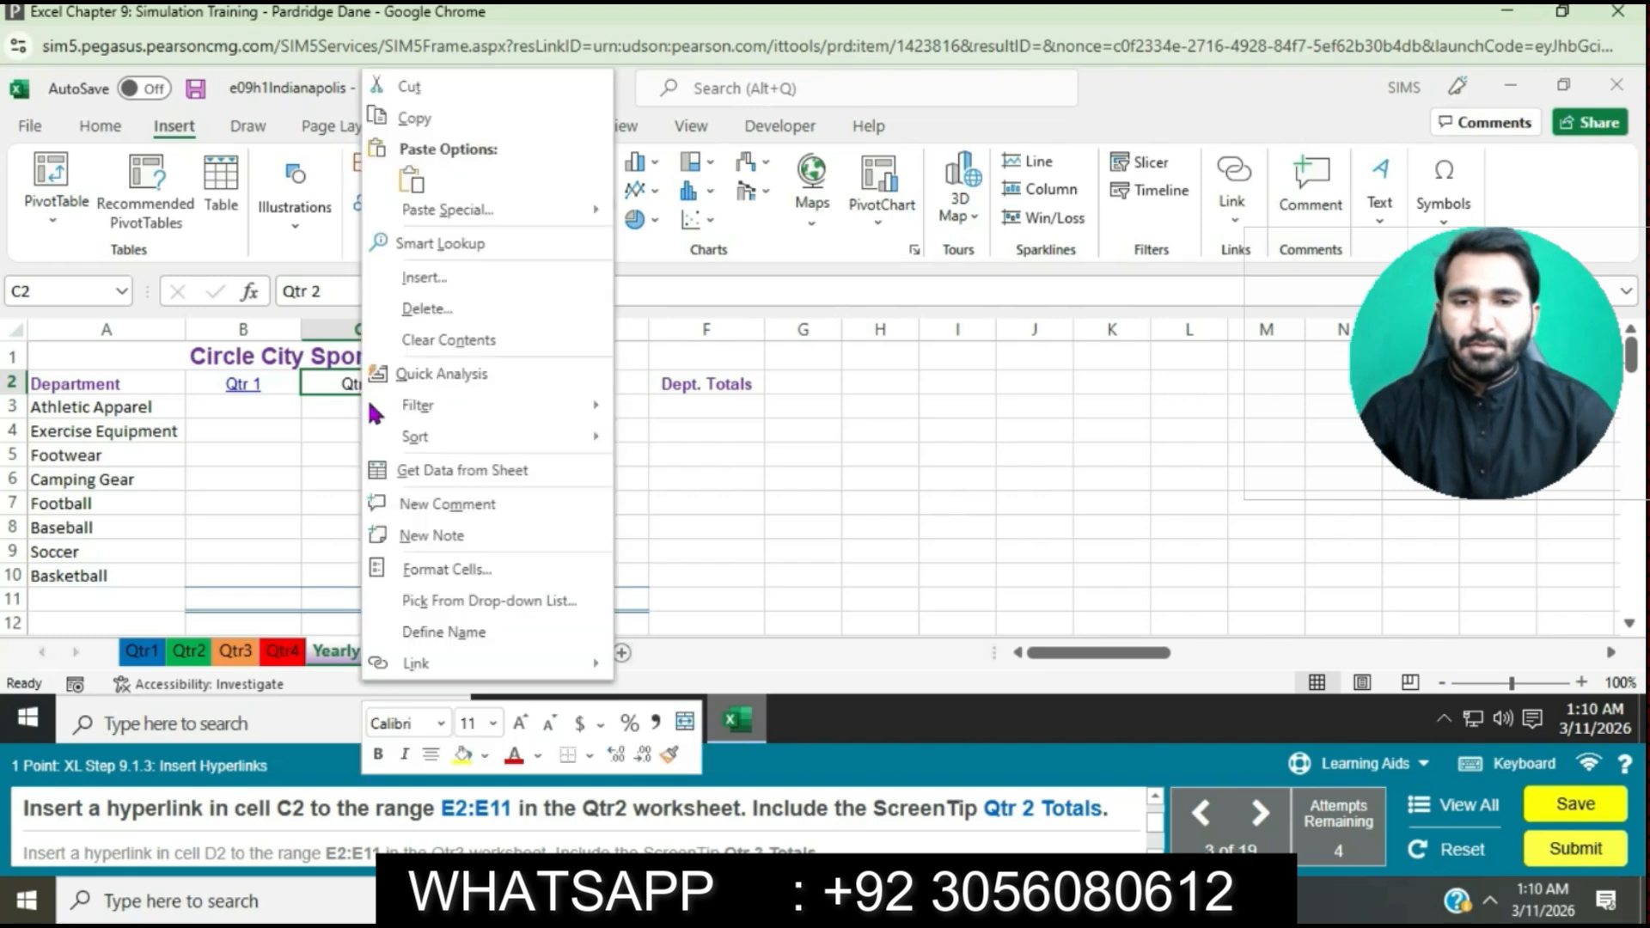
click(419, 663)
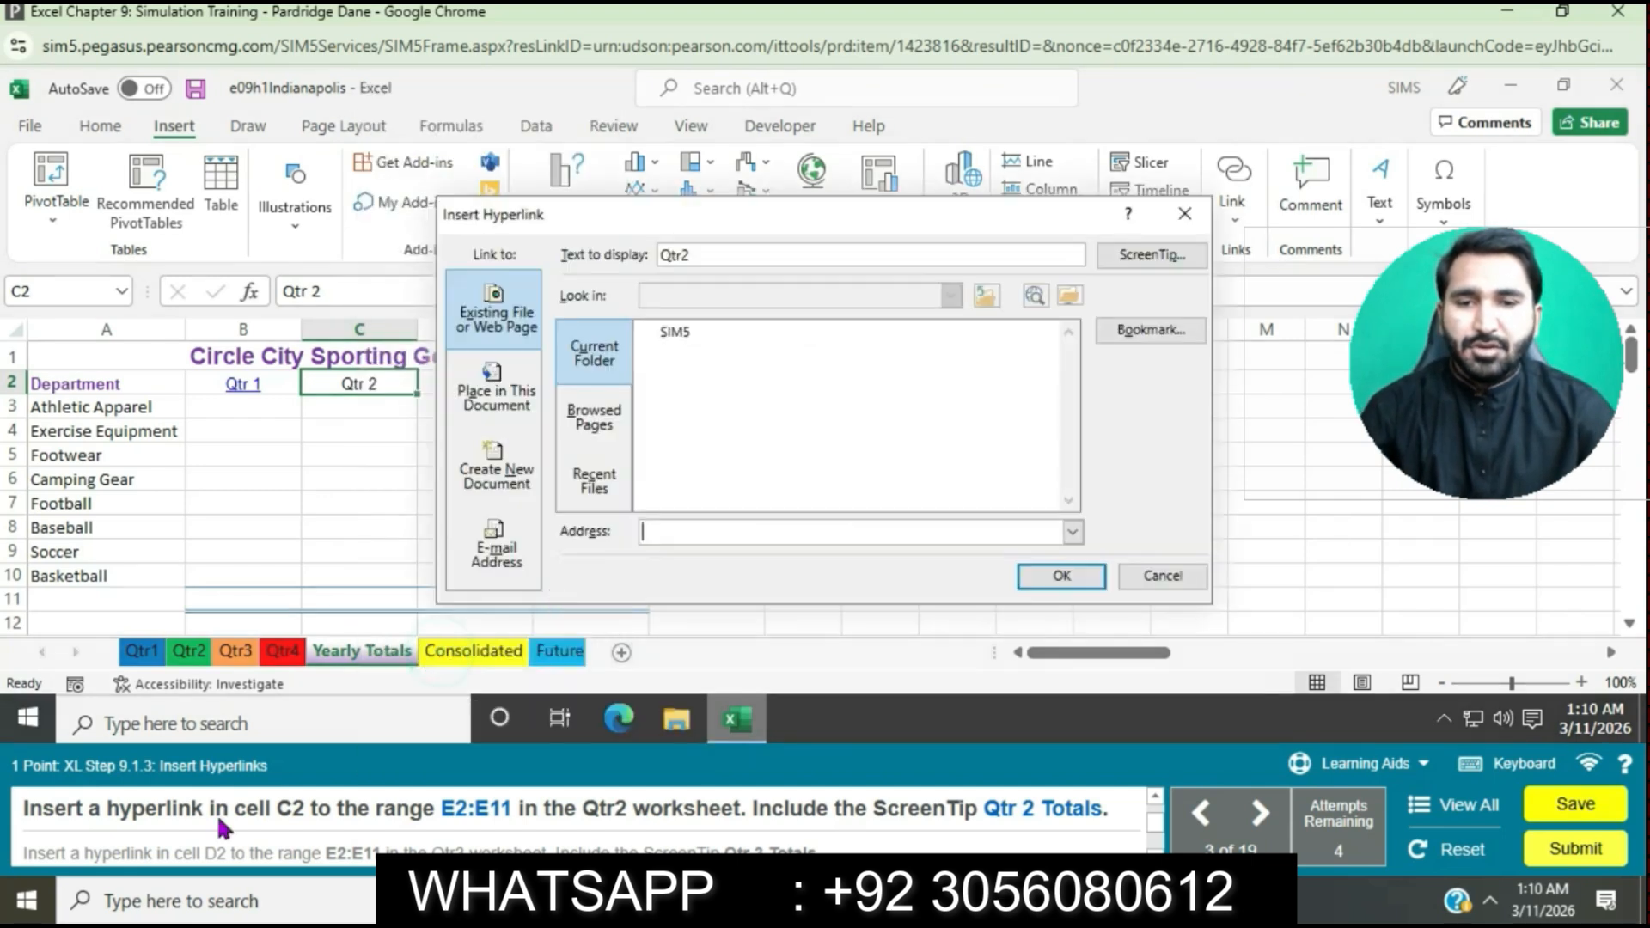
click(520, 390)
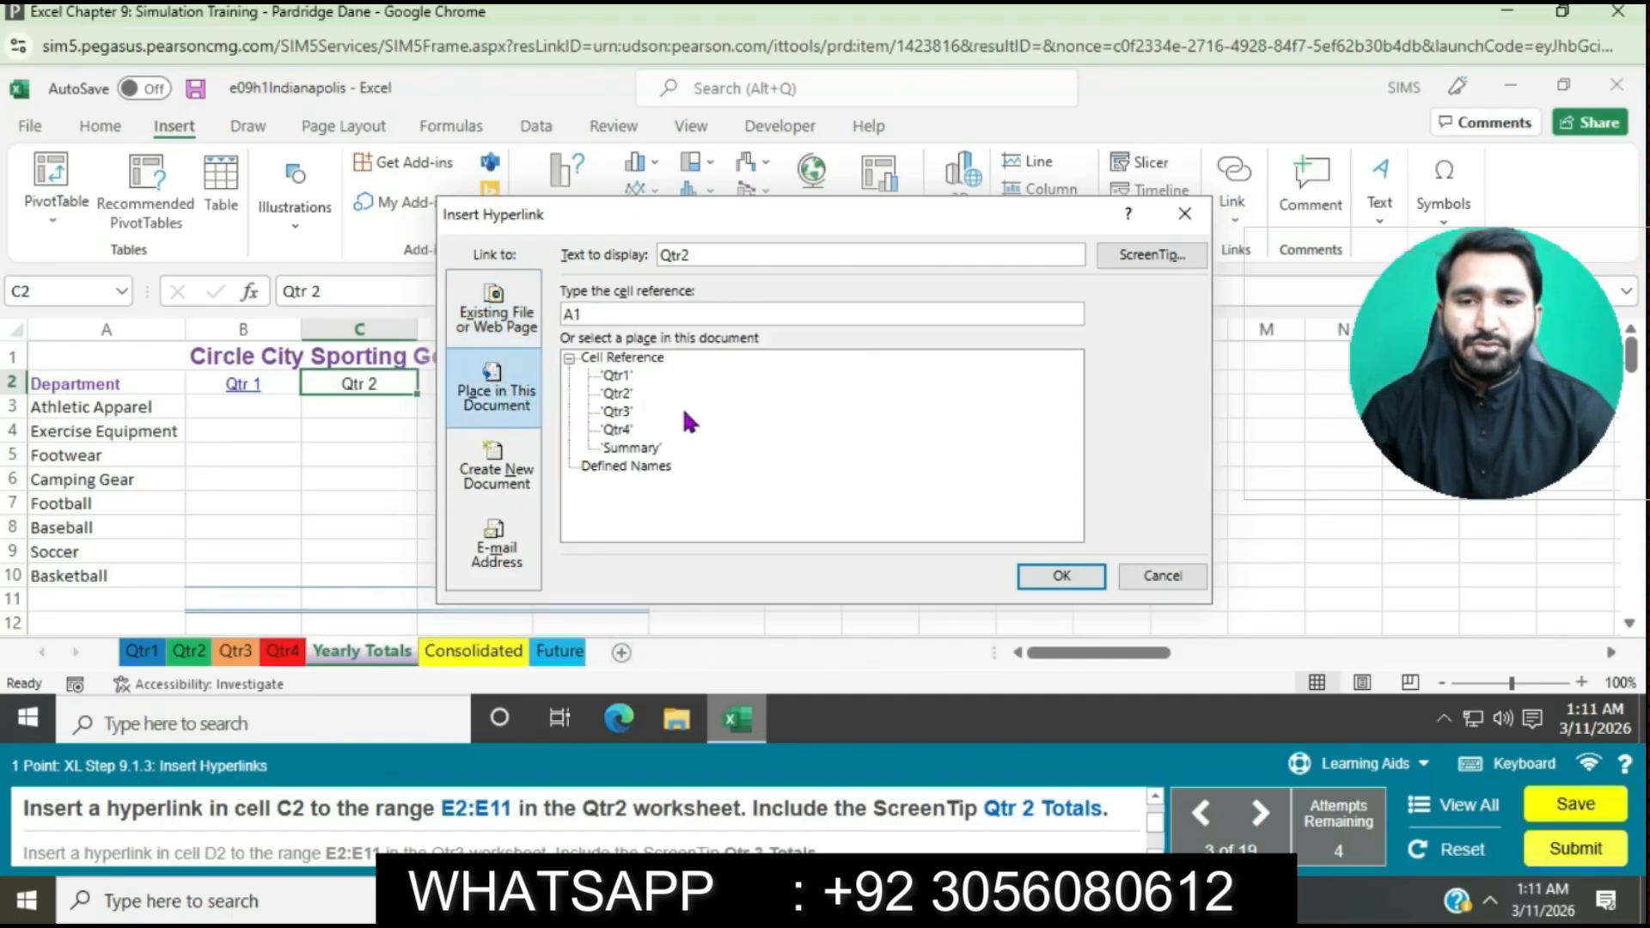
double_click(600, 315)
key(BackSpace)
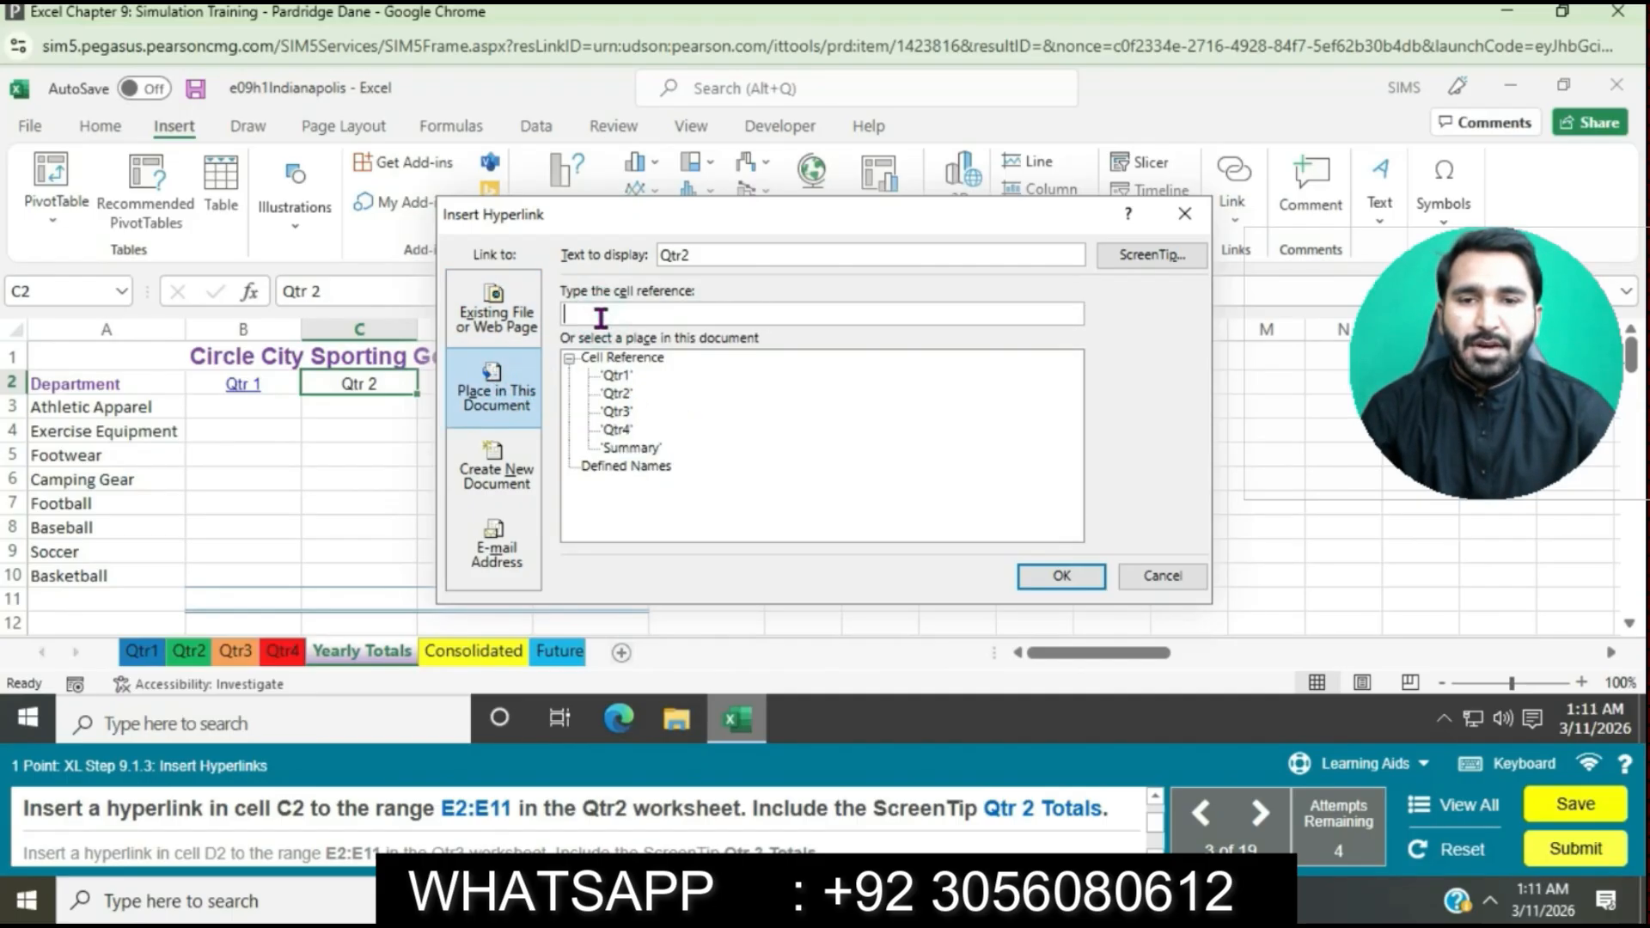
text(E2)
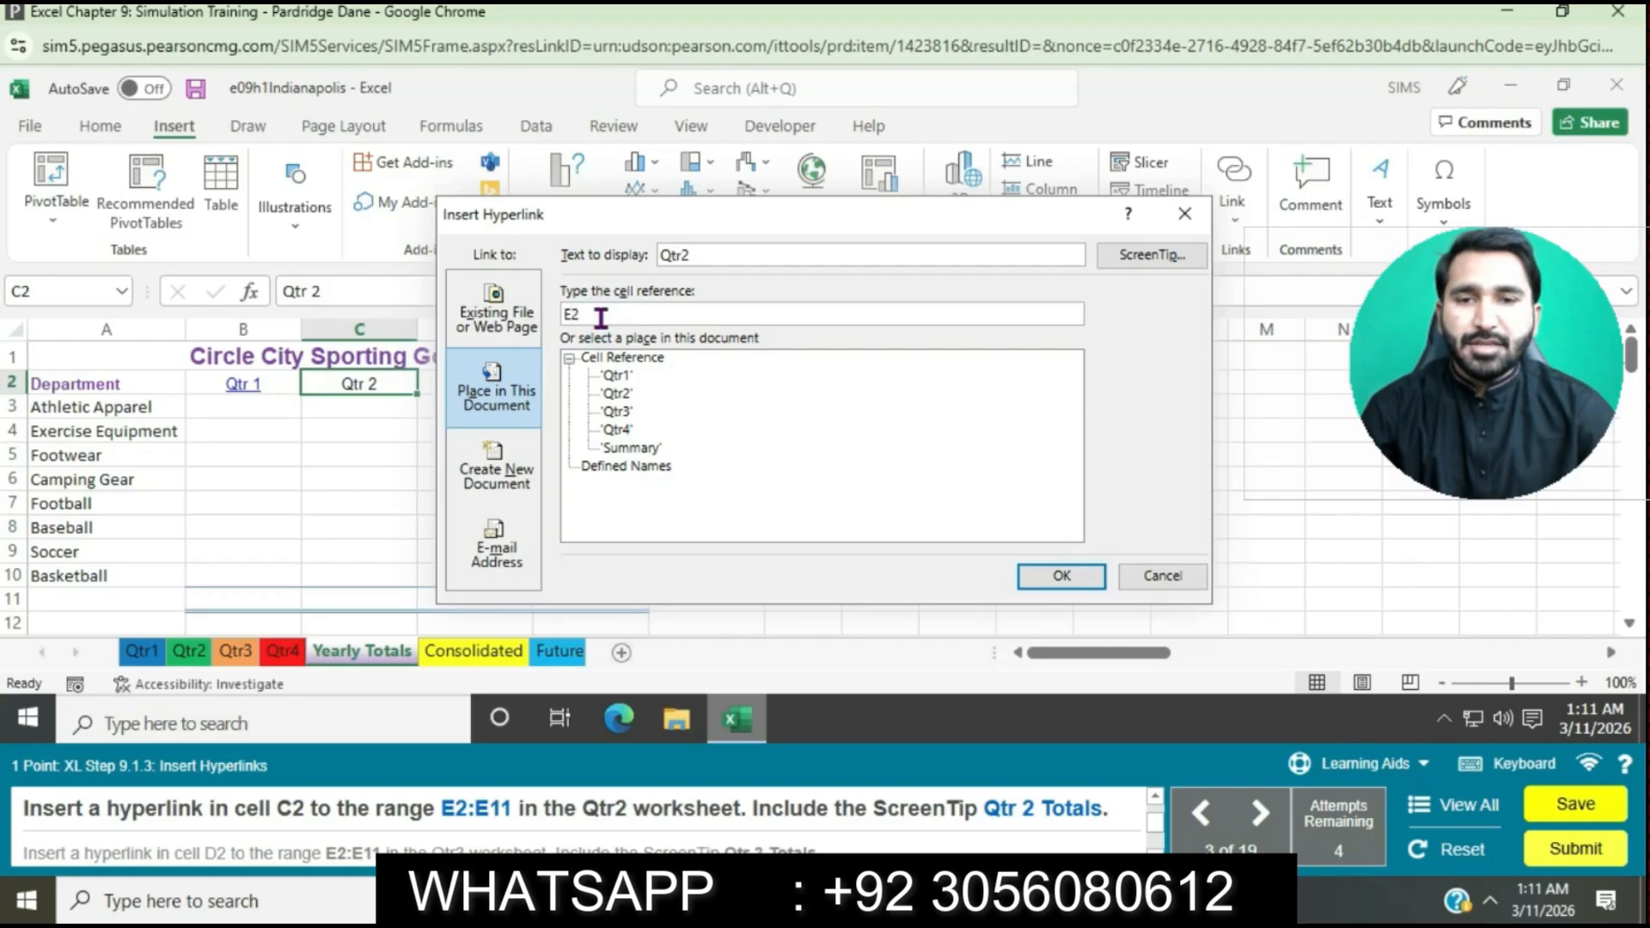
text(:E1)
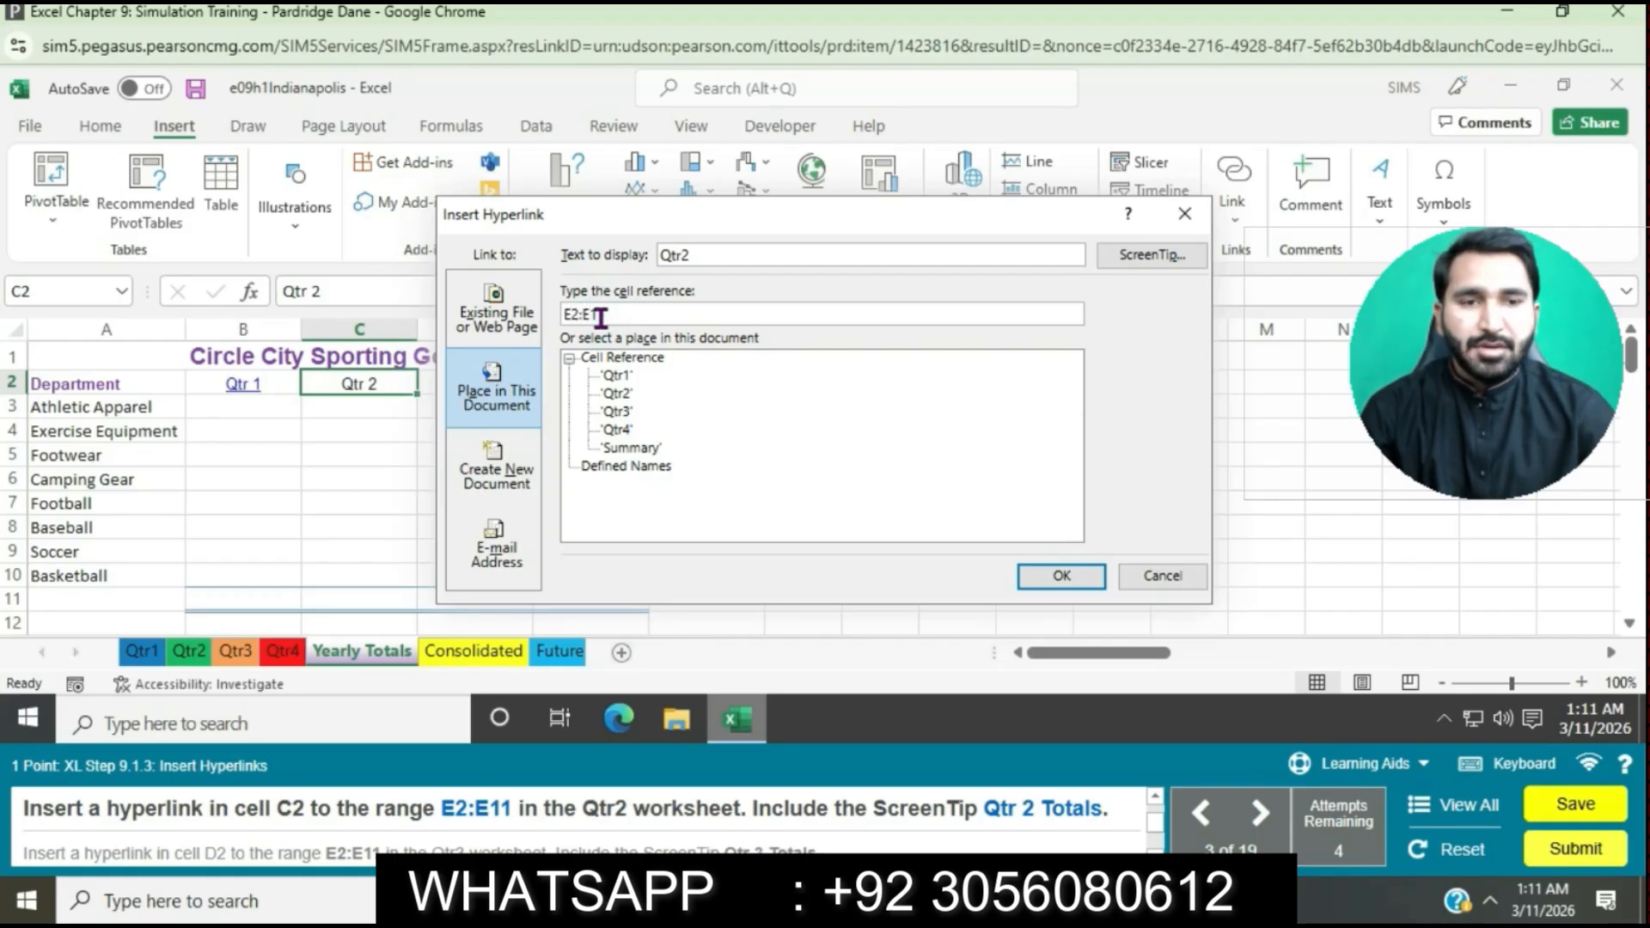
text(1)
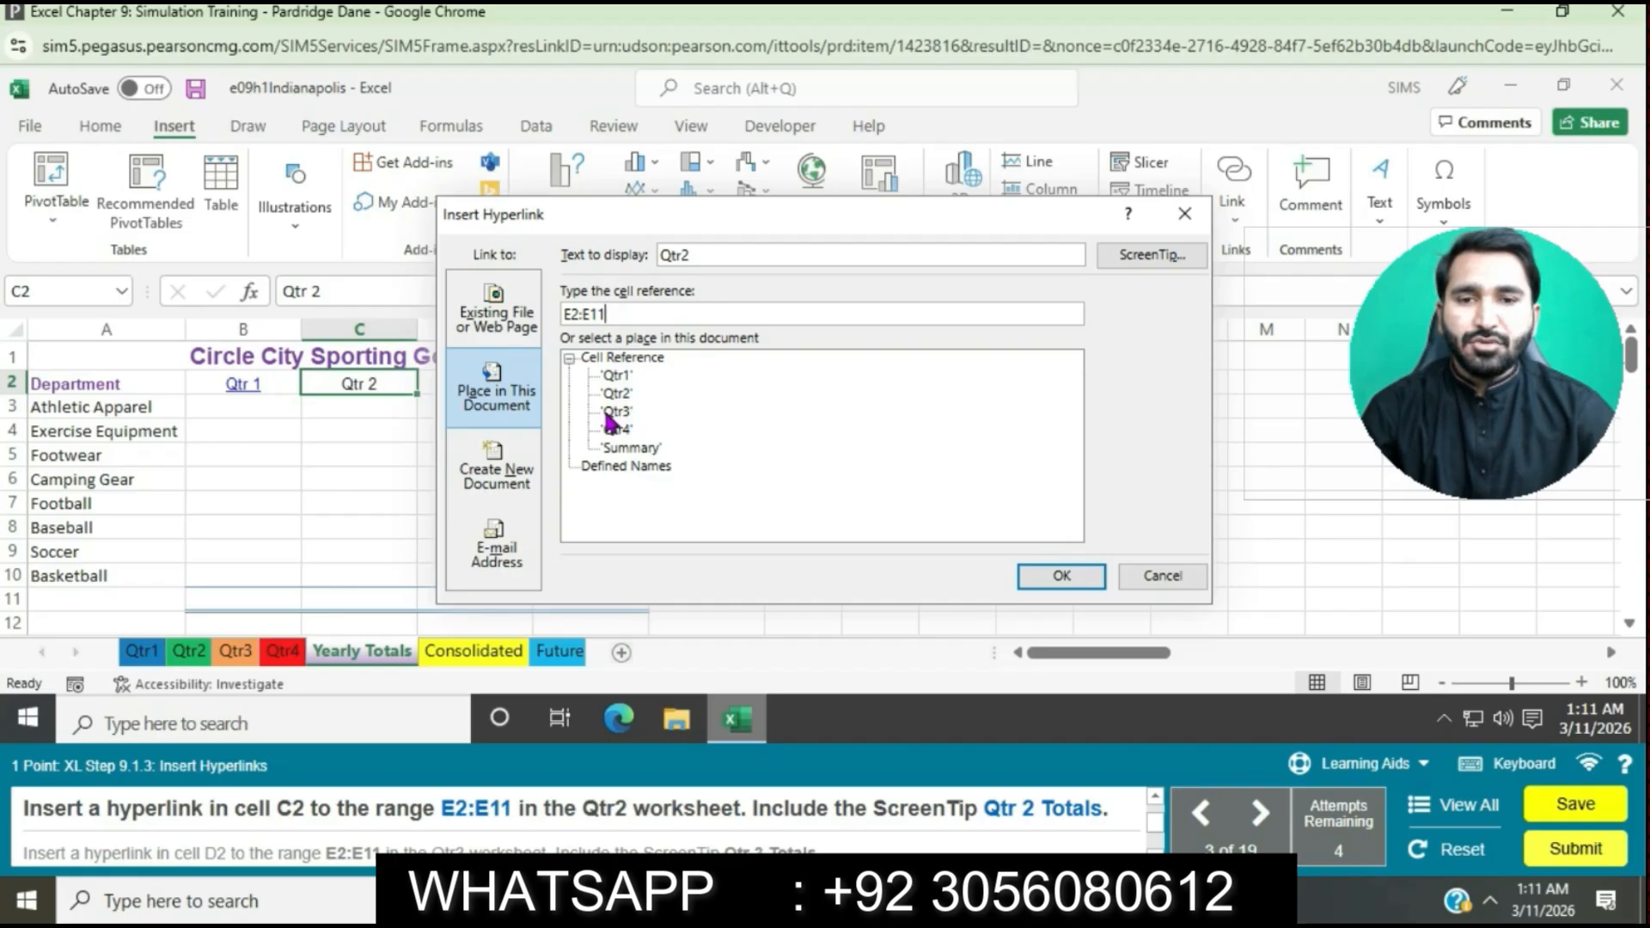
click(624, 399)
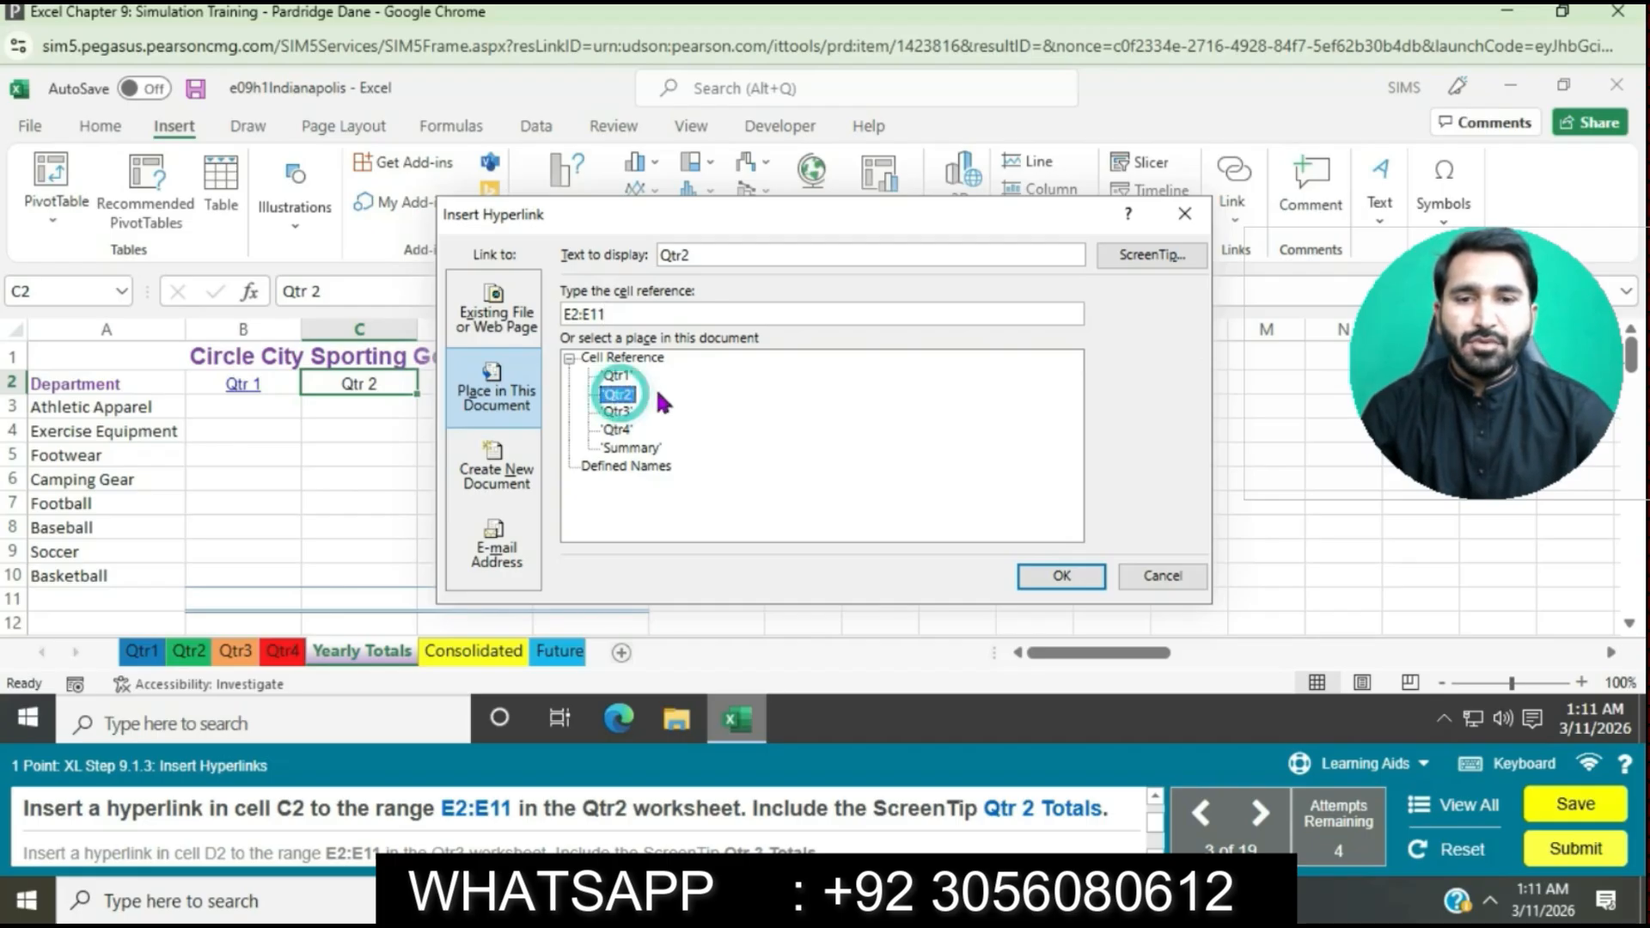
- Add the ScreenTip Qtr 2 Totals to the C2 hyperlink and insert the link
click(1144, 266)
text(Q)
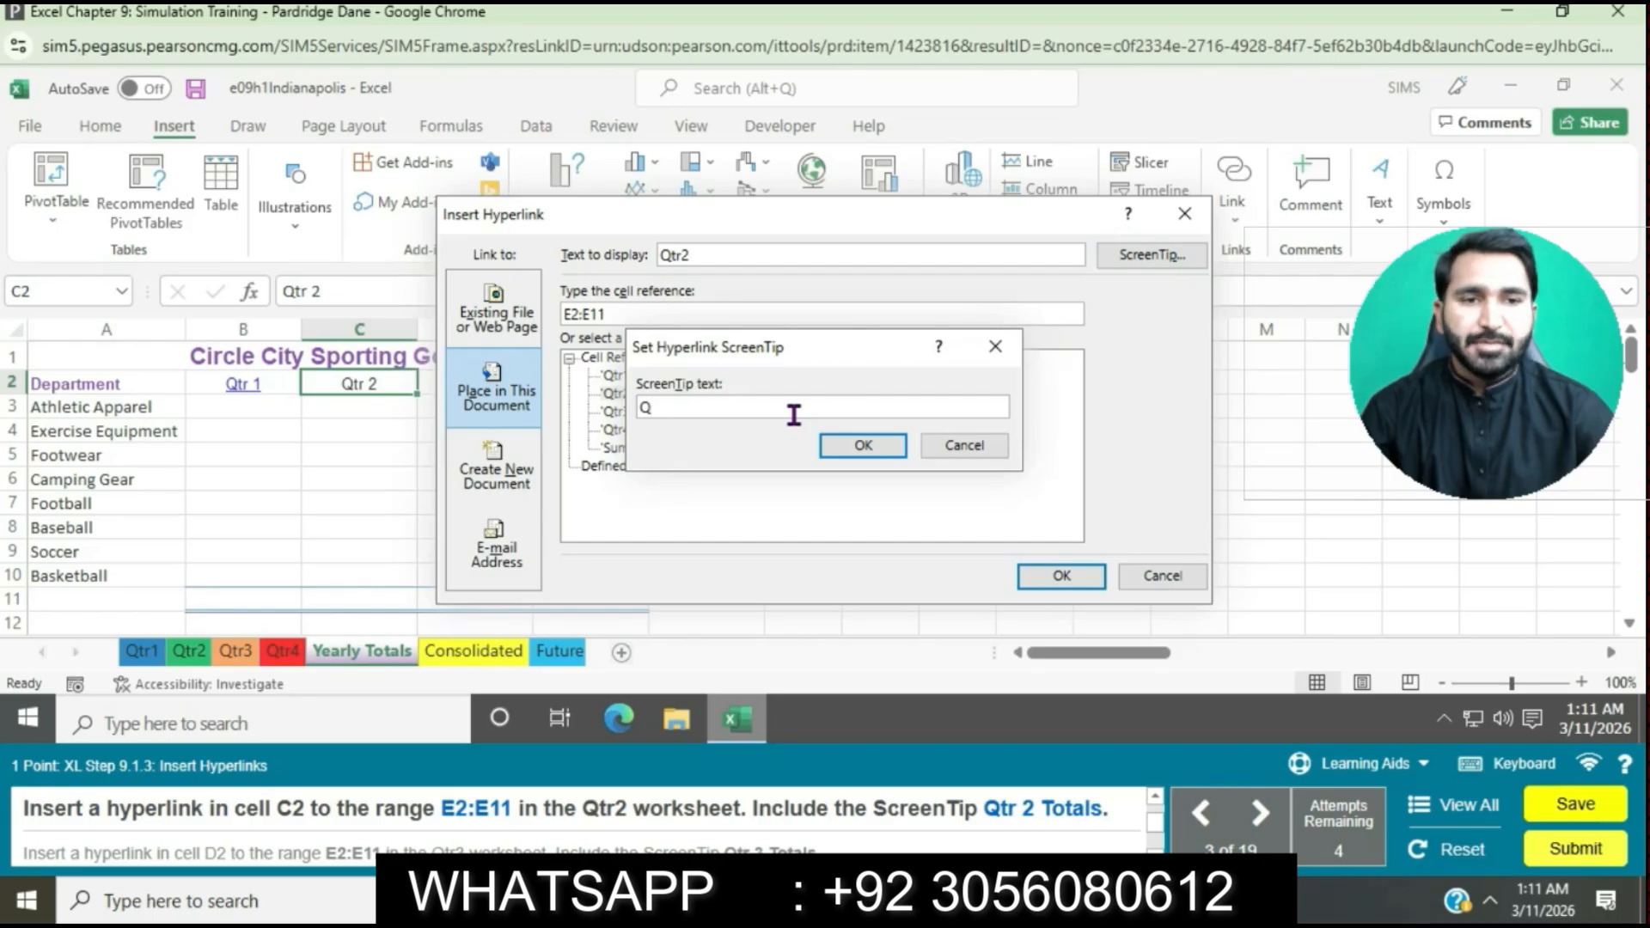
text(tr)
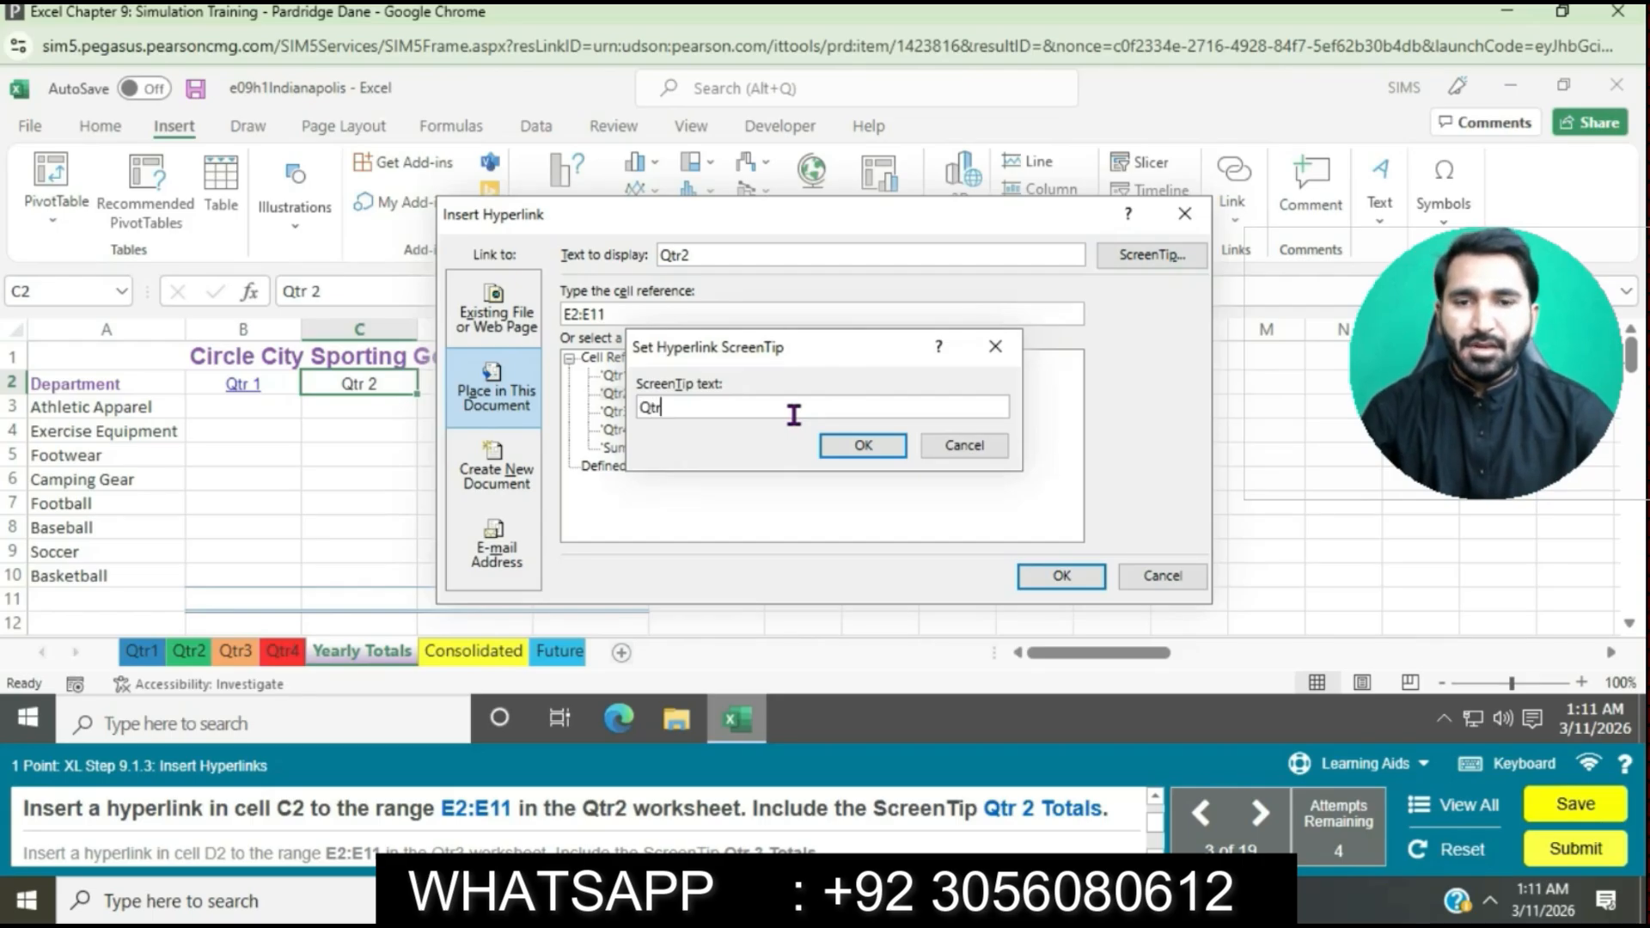
text( 2 T)
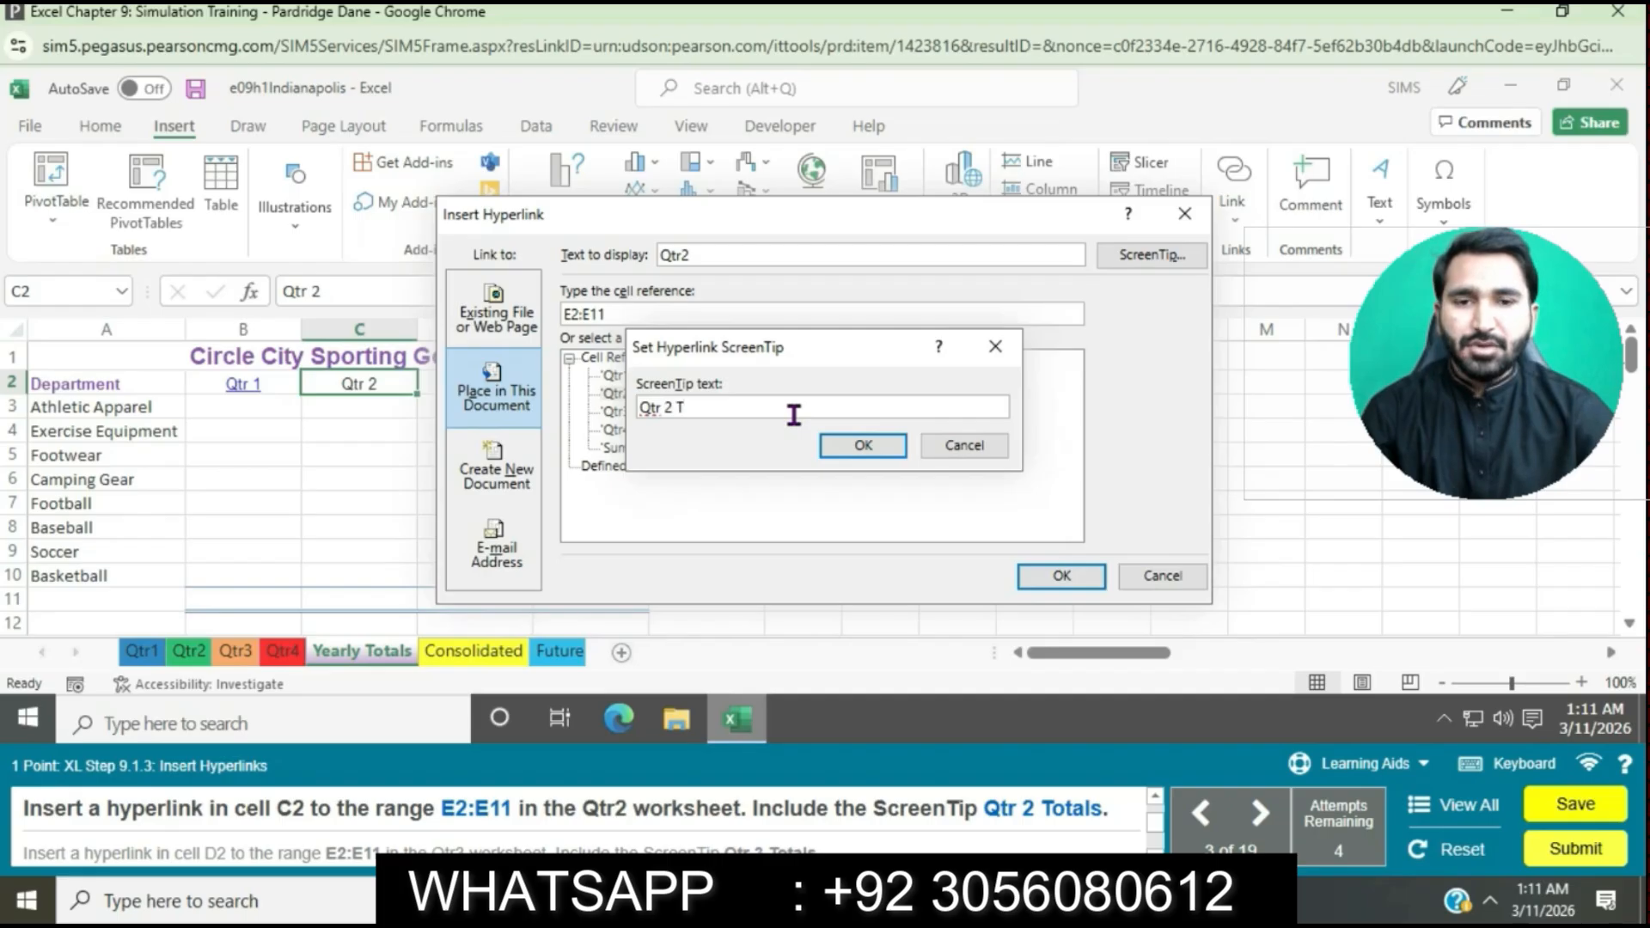
text(otals)
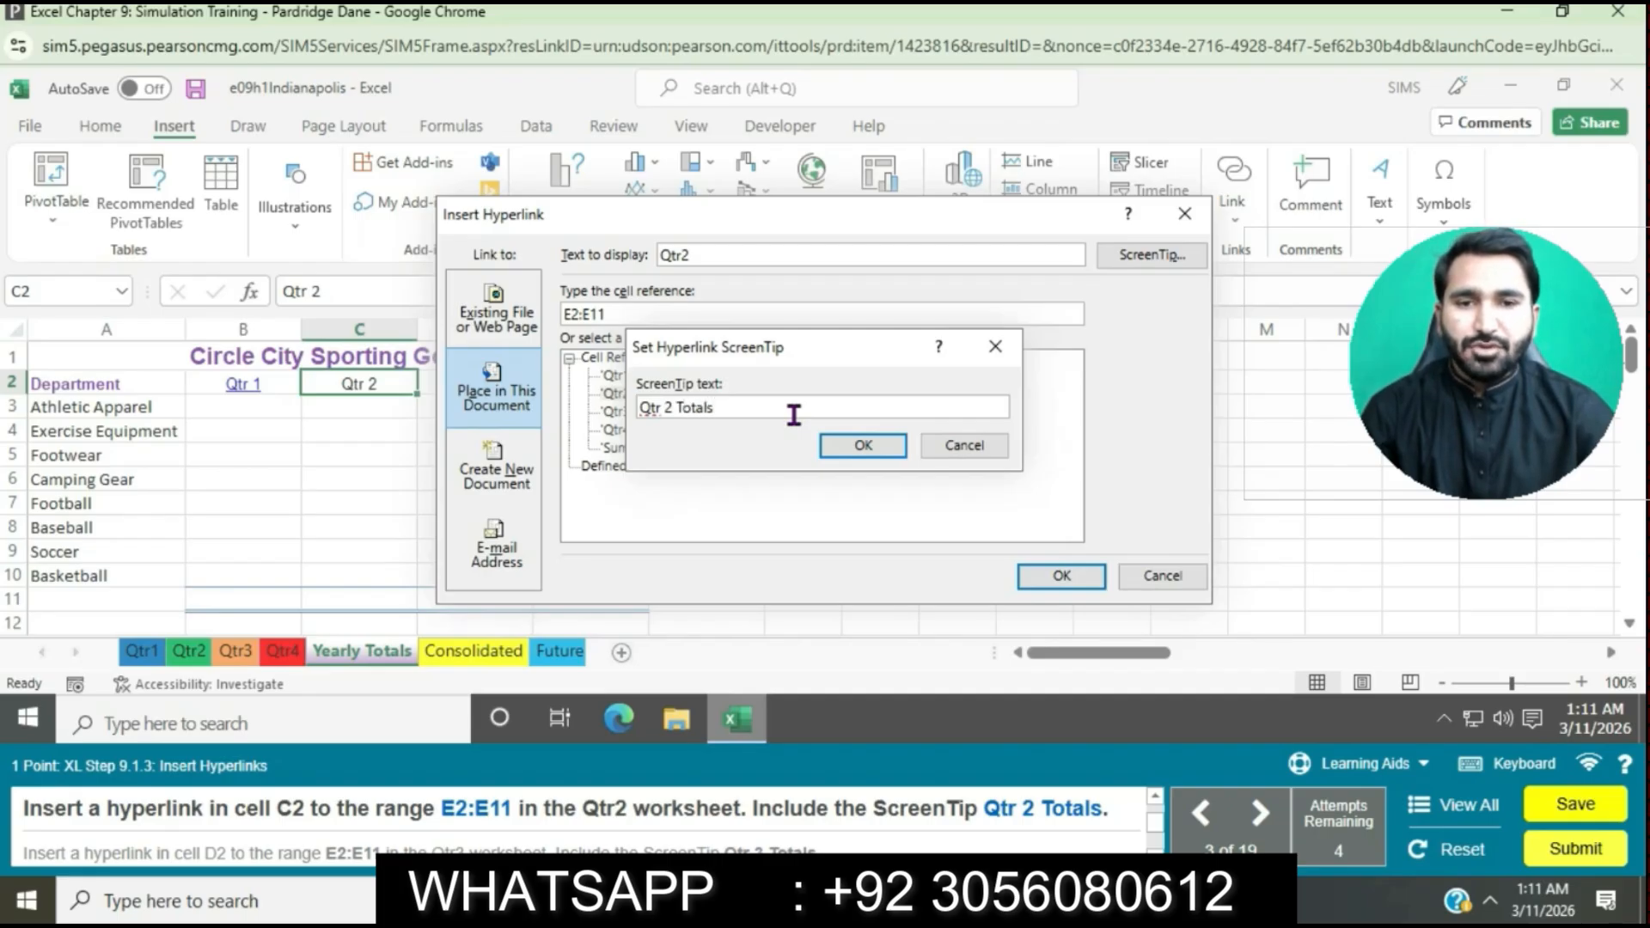
click(862, 445)
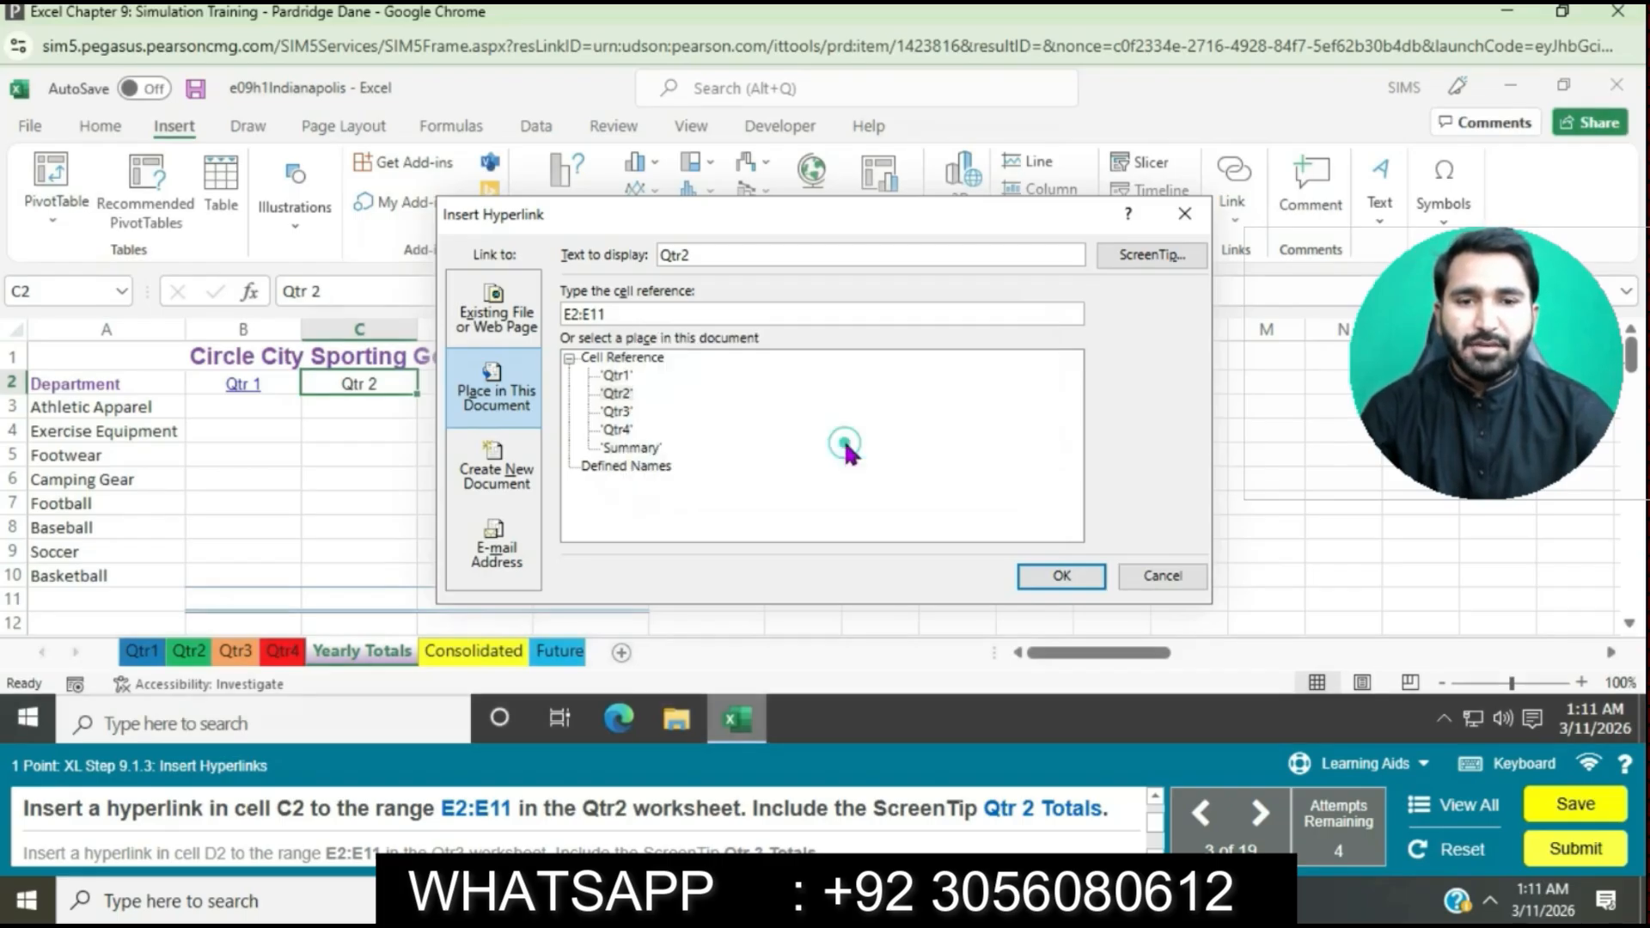
click(1059, 576)
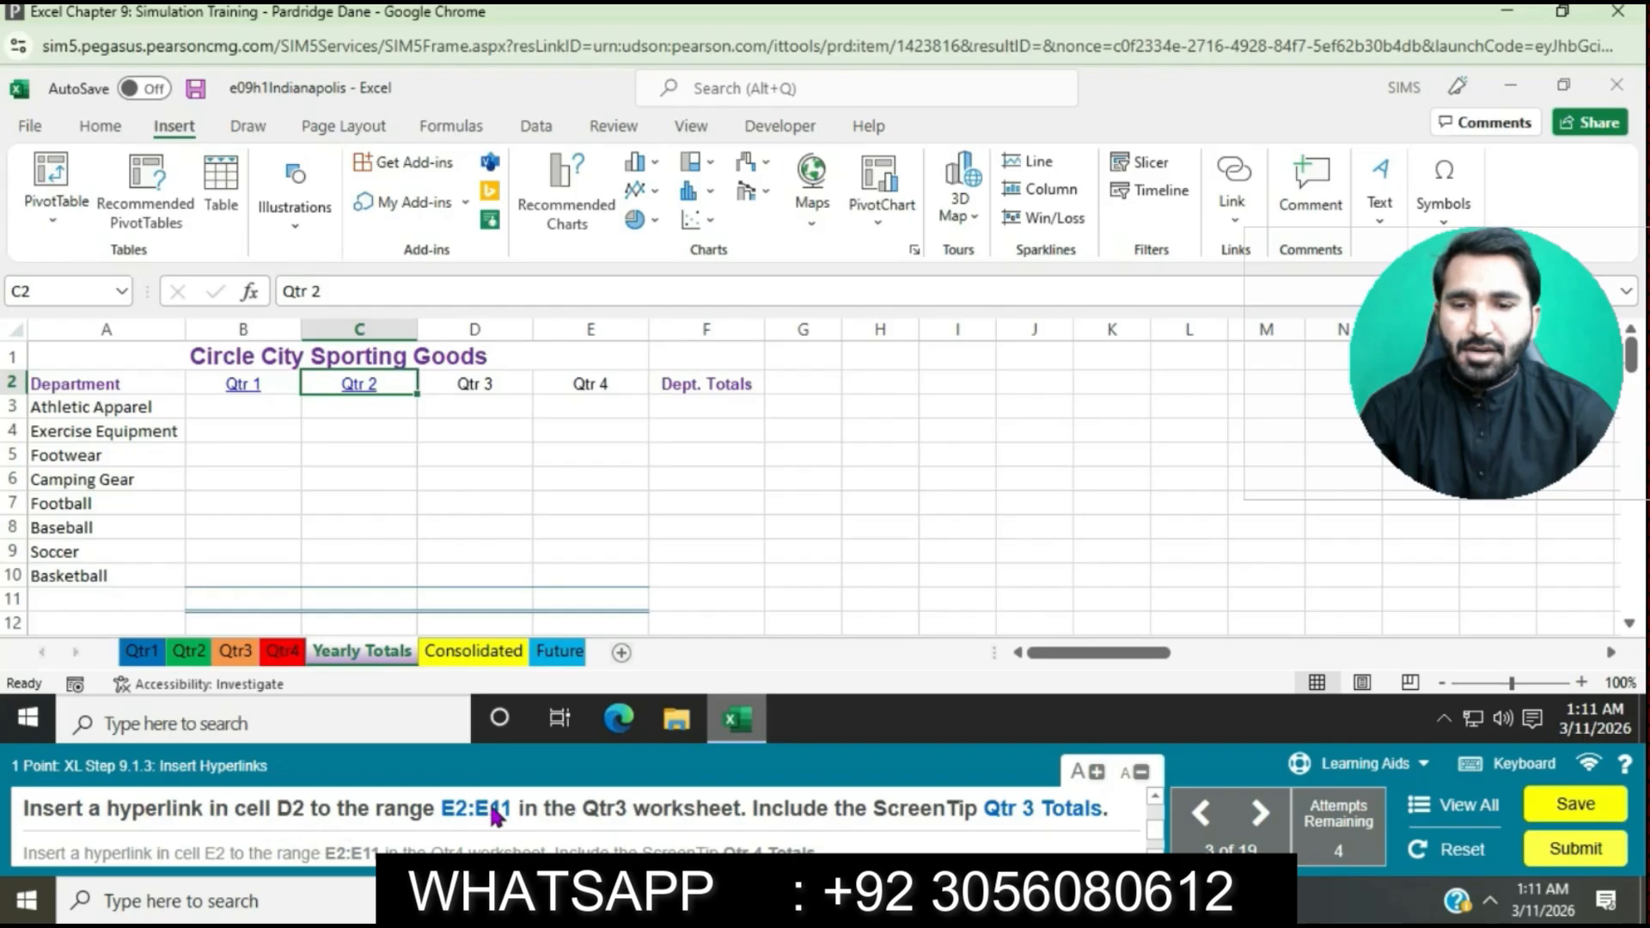
- Set up a hyperlink in cell D2 to range E2:E11 of the Qtr3 worksheet in this document
click(515, 381)
right_click(516, 381)
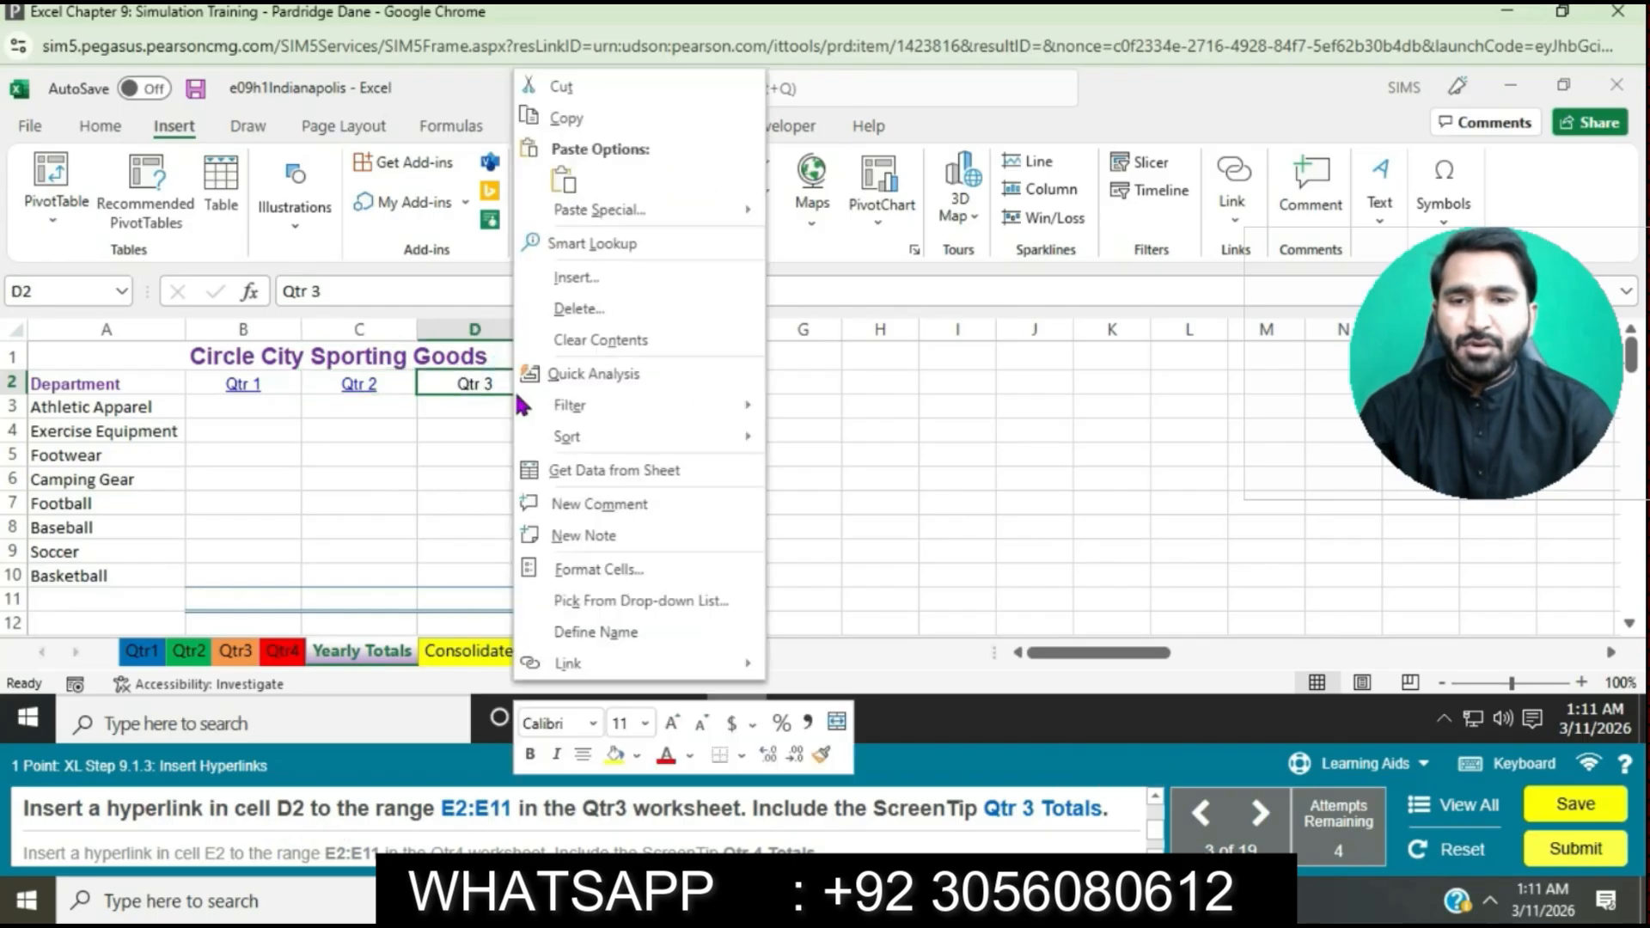
click(595, 679)
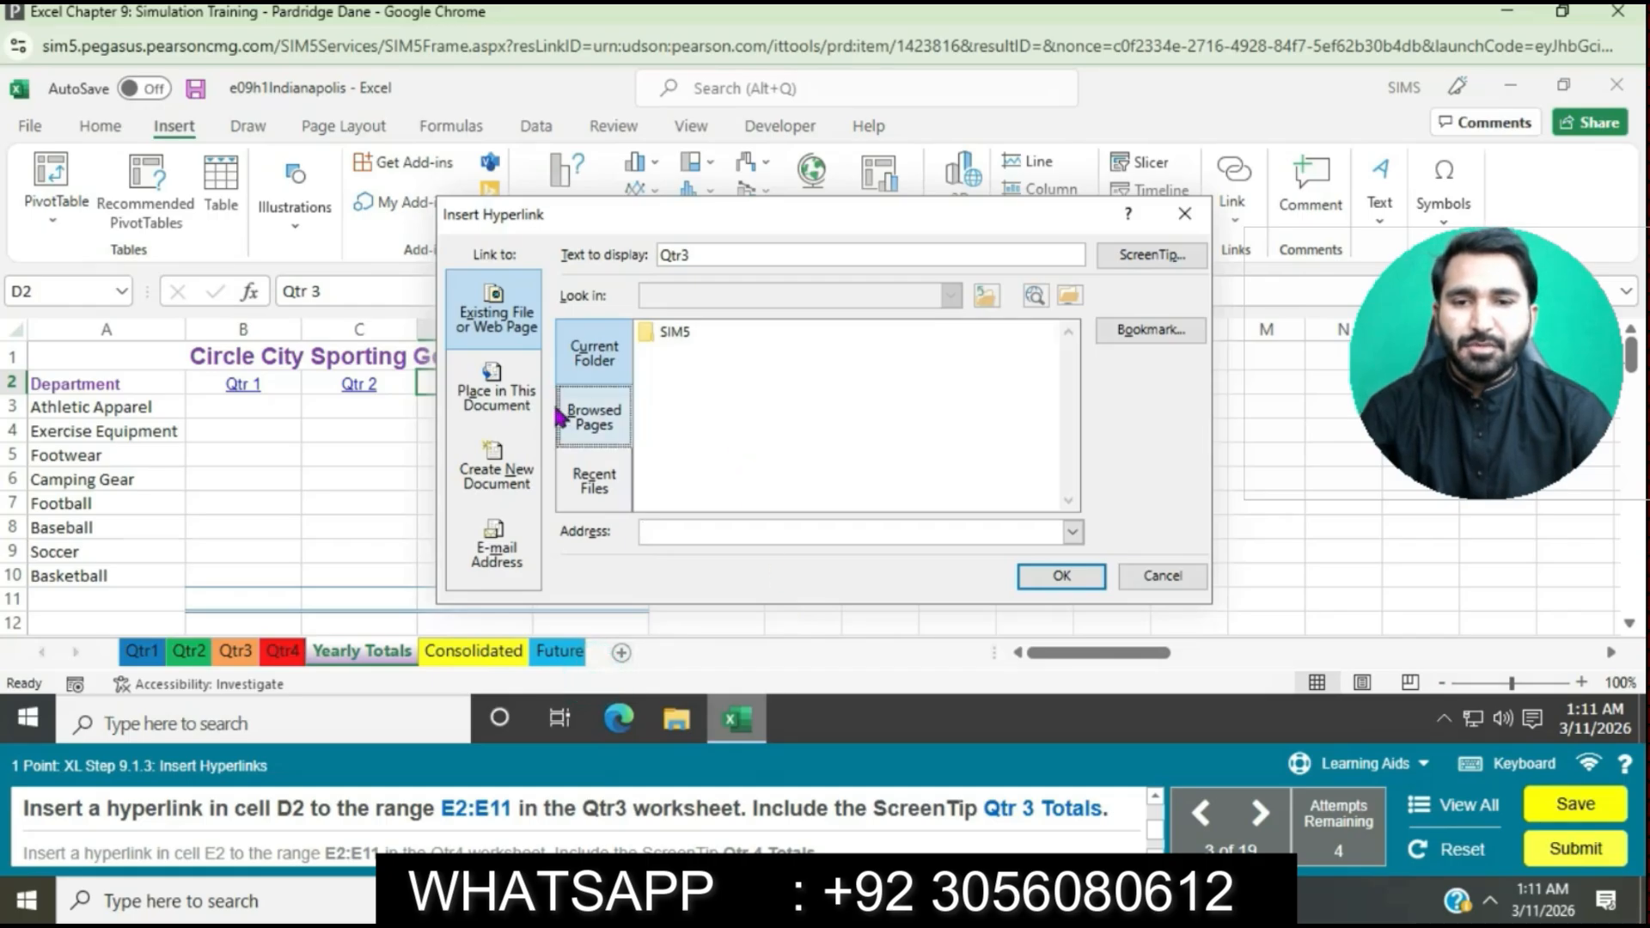
click(519, 404)
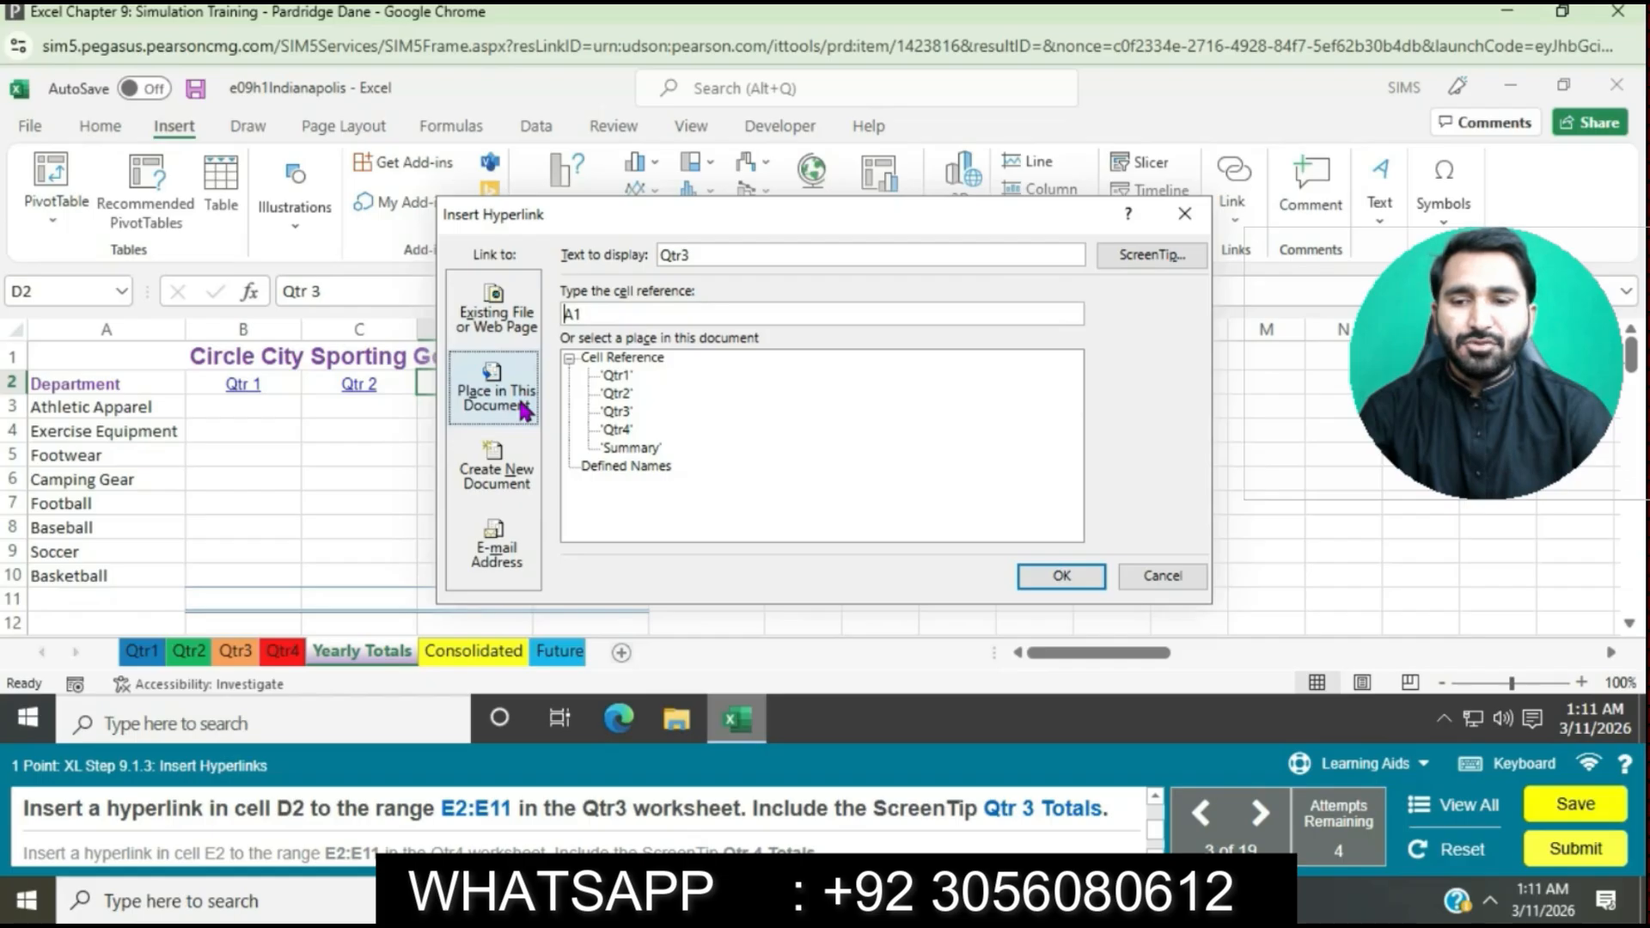
click(617, 411)
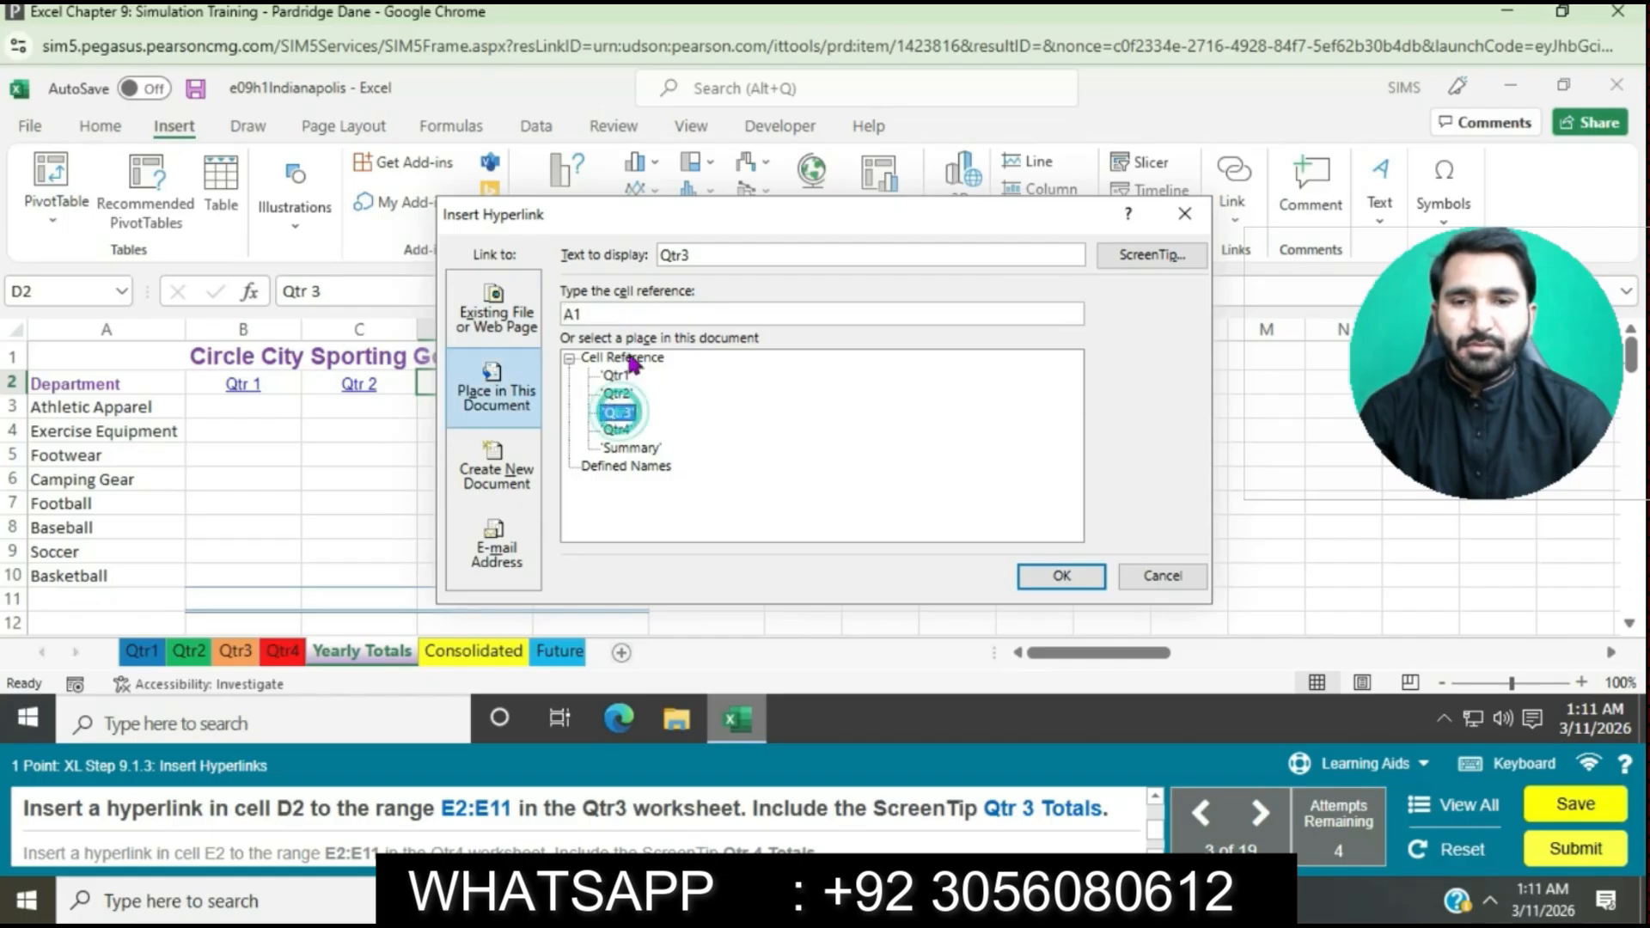
click(608, 314)
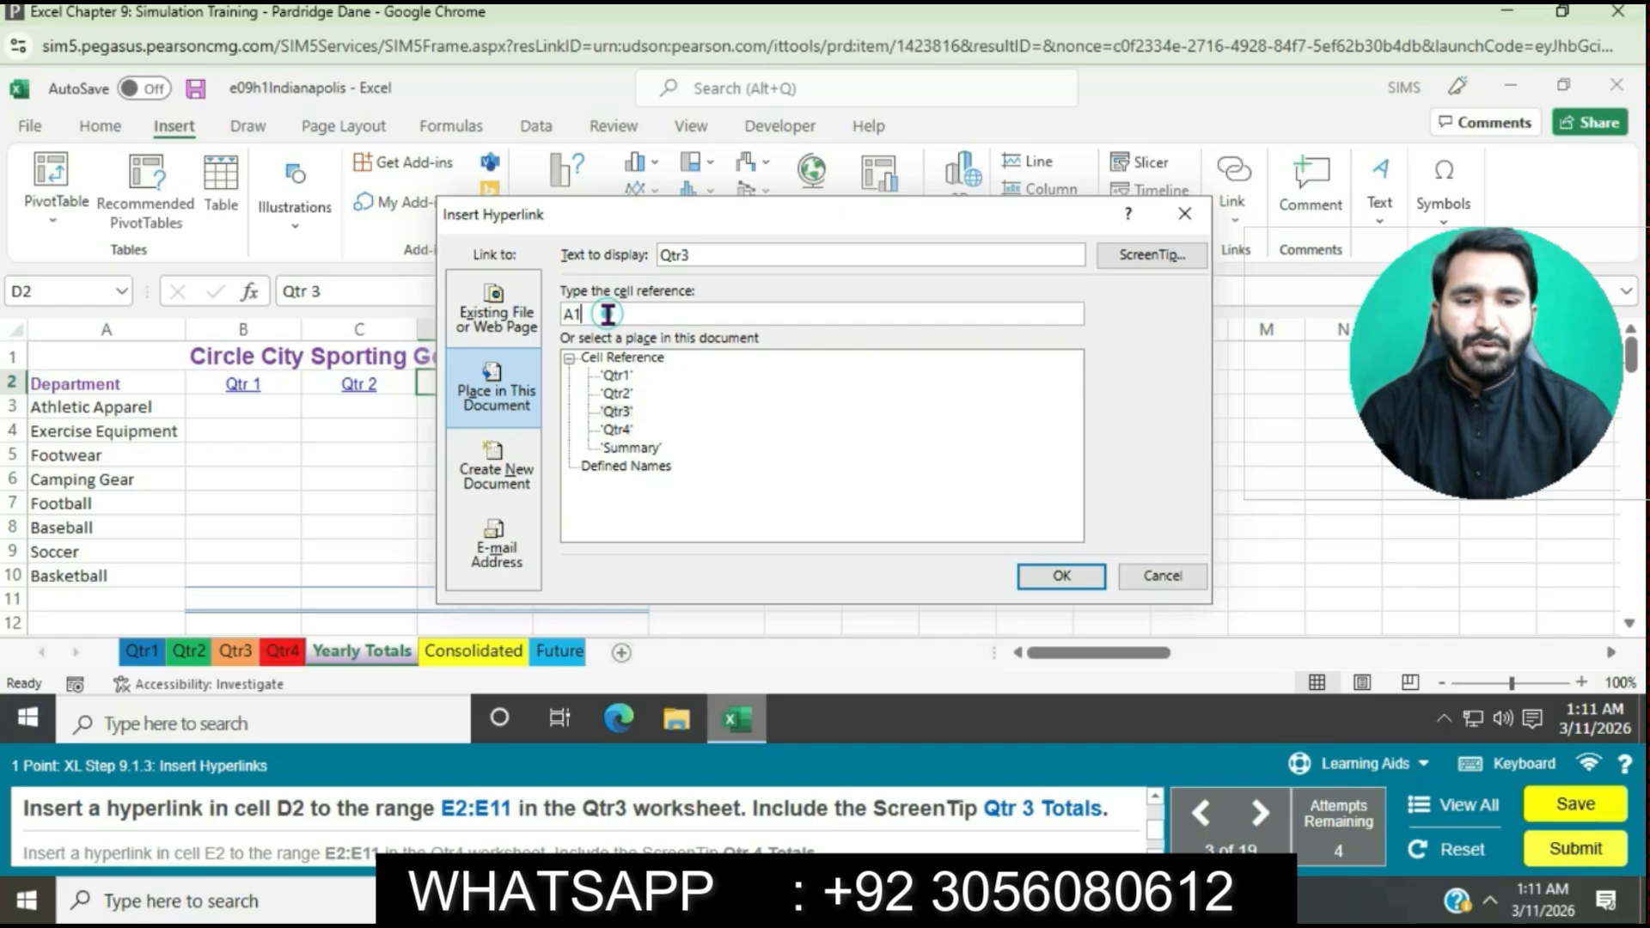
key(BackSpace)
key(BackSpace)
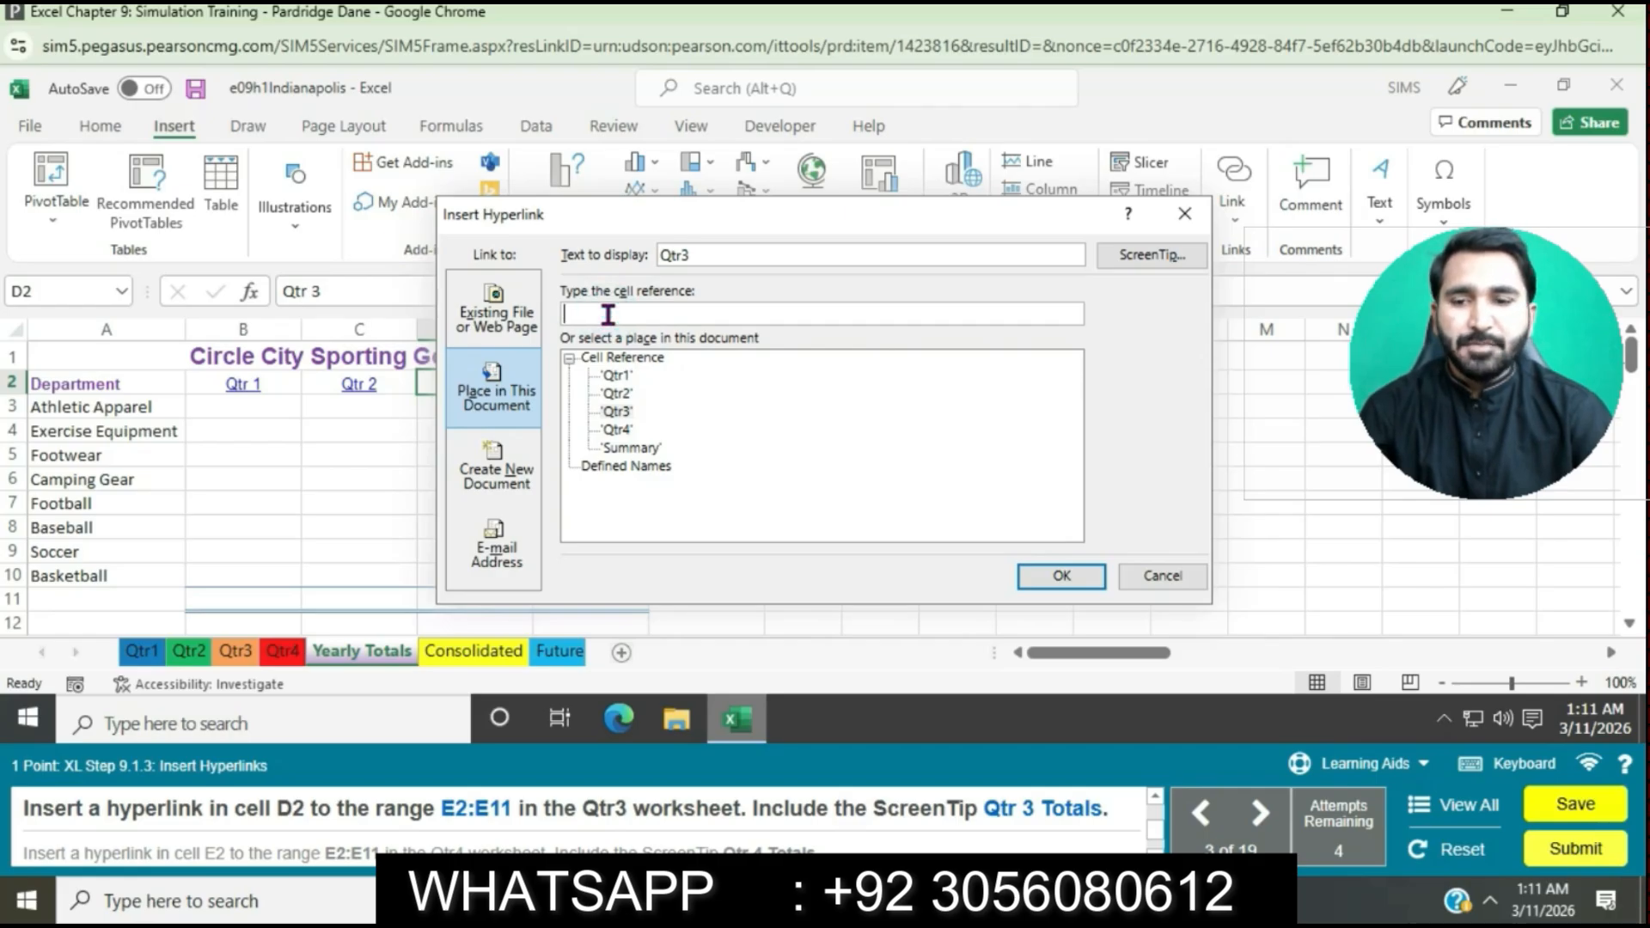
text(E2)
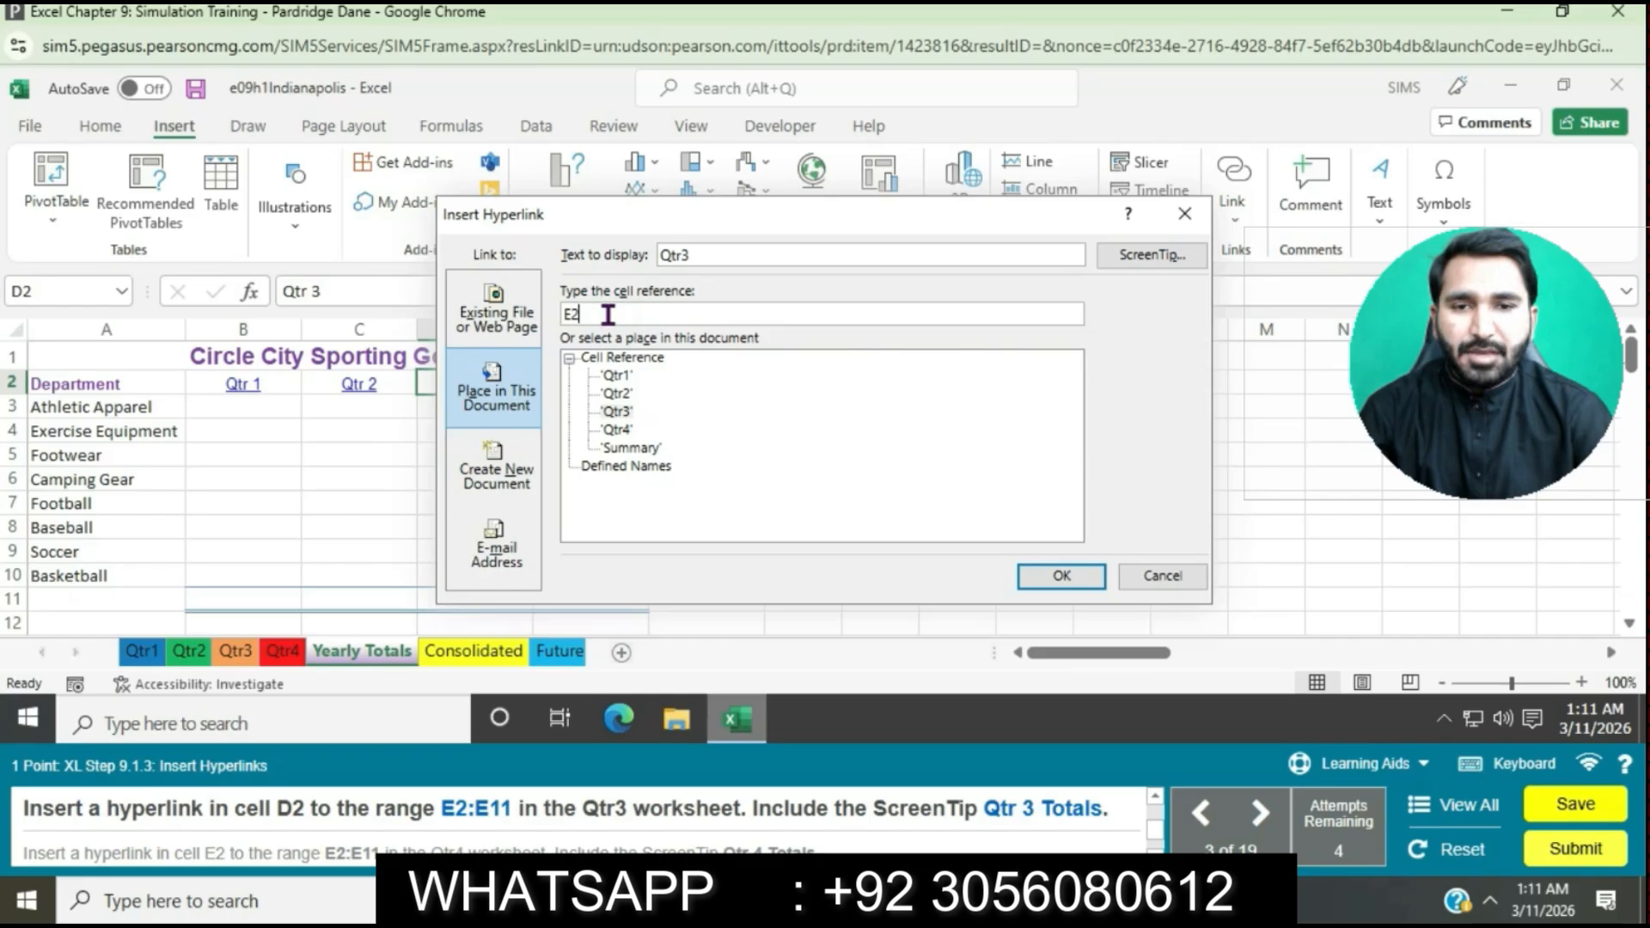
text(:E11)
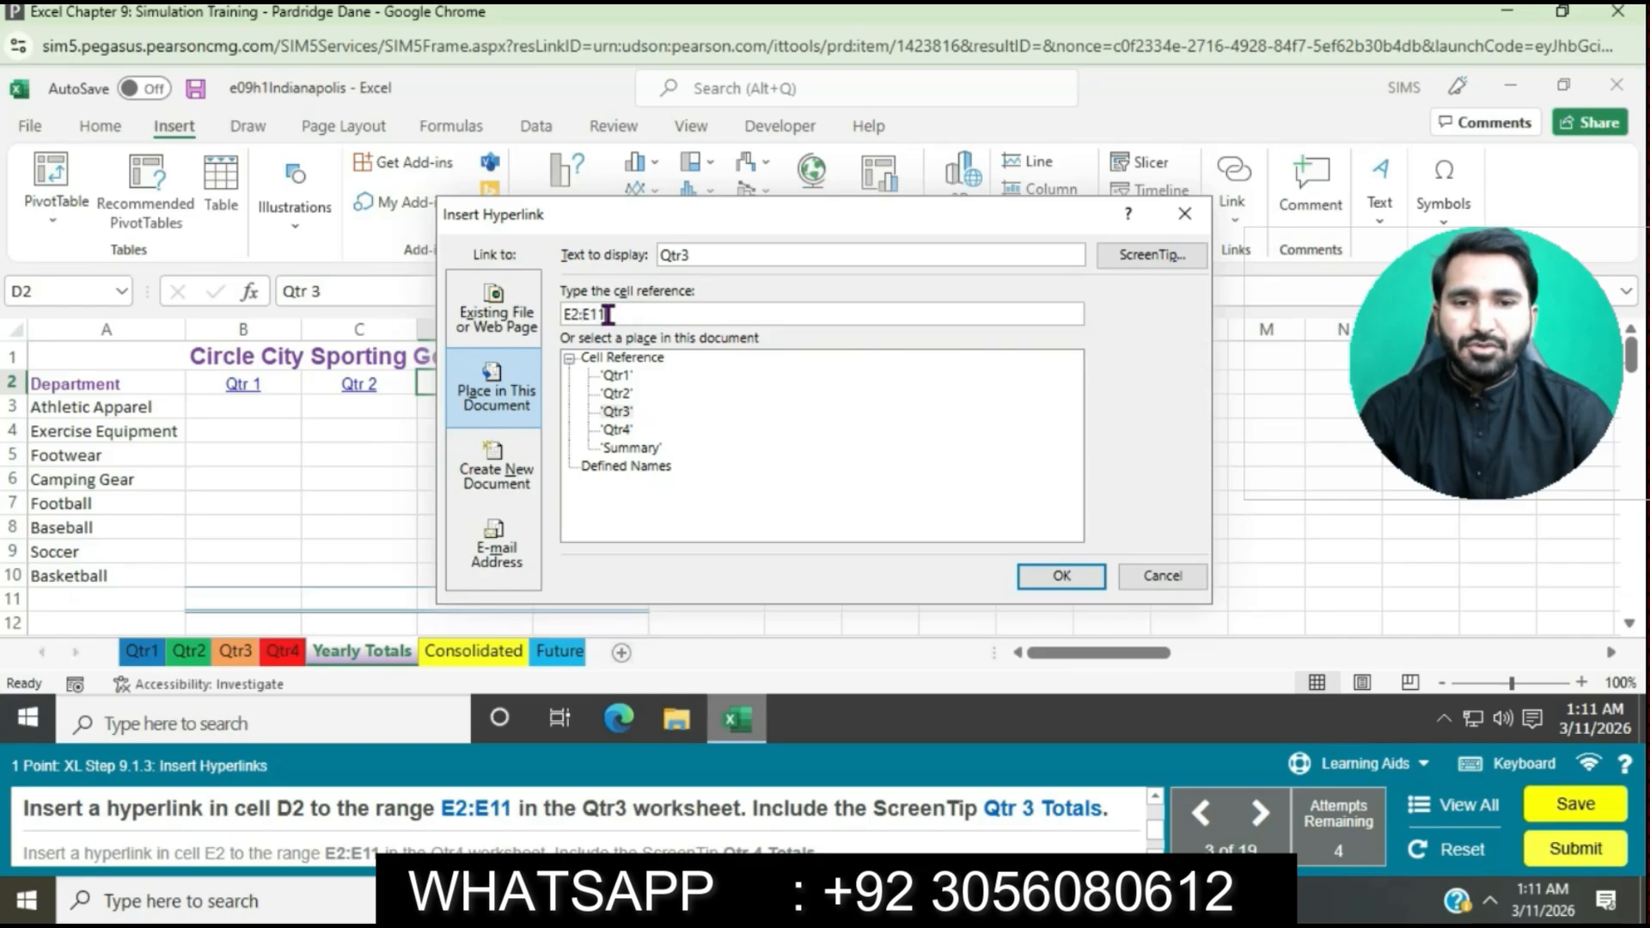
- Add the ScreenTip Qtr 3 Totals to the D2 hyperlink and insert the link
click(1141, 256)
text(Qtr )
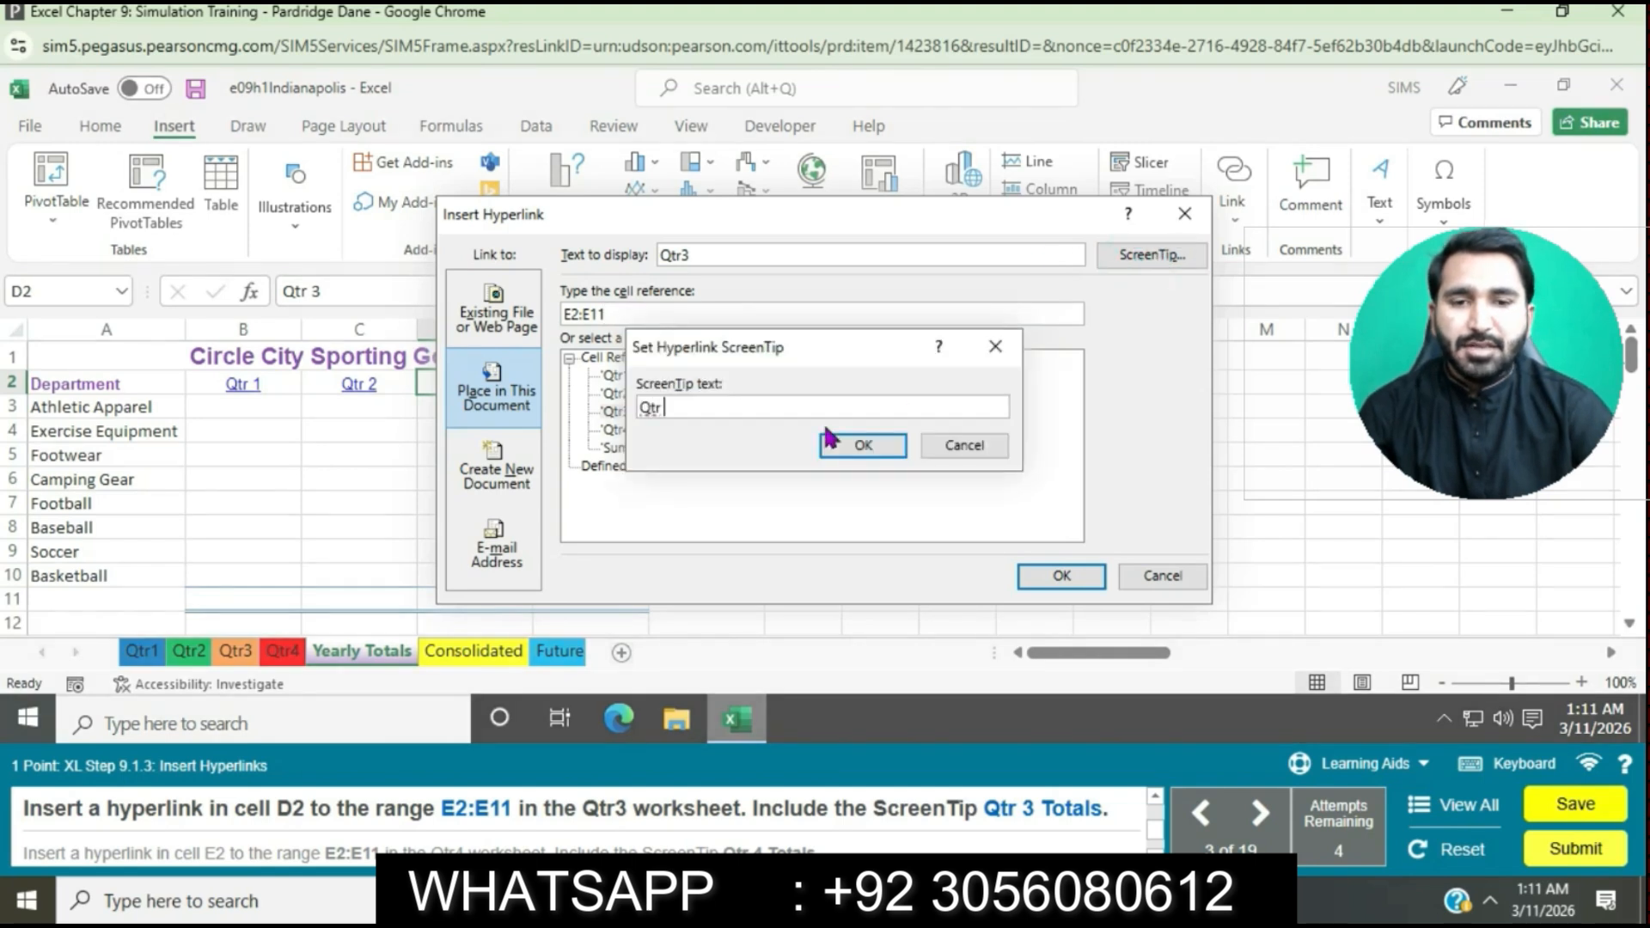
text(3 To)
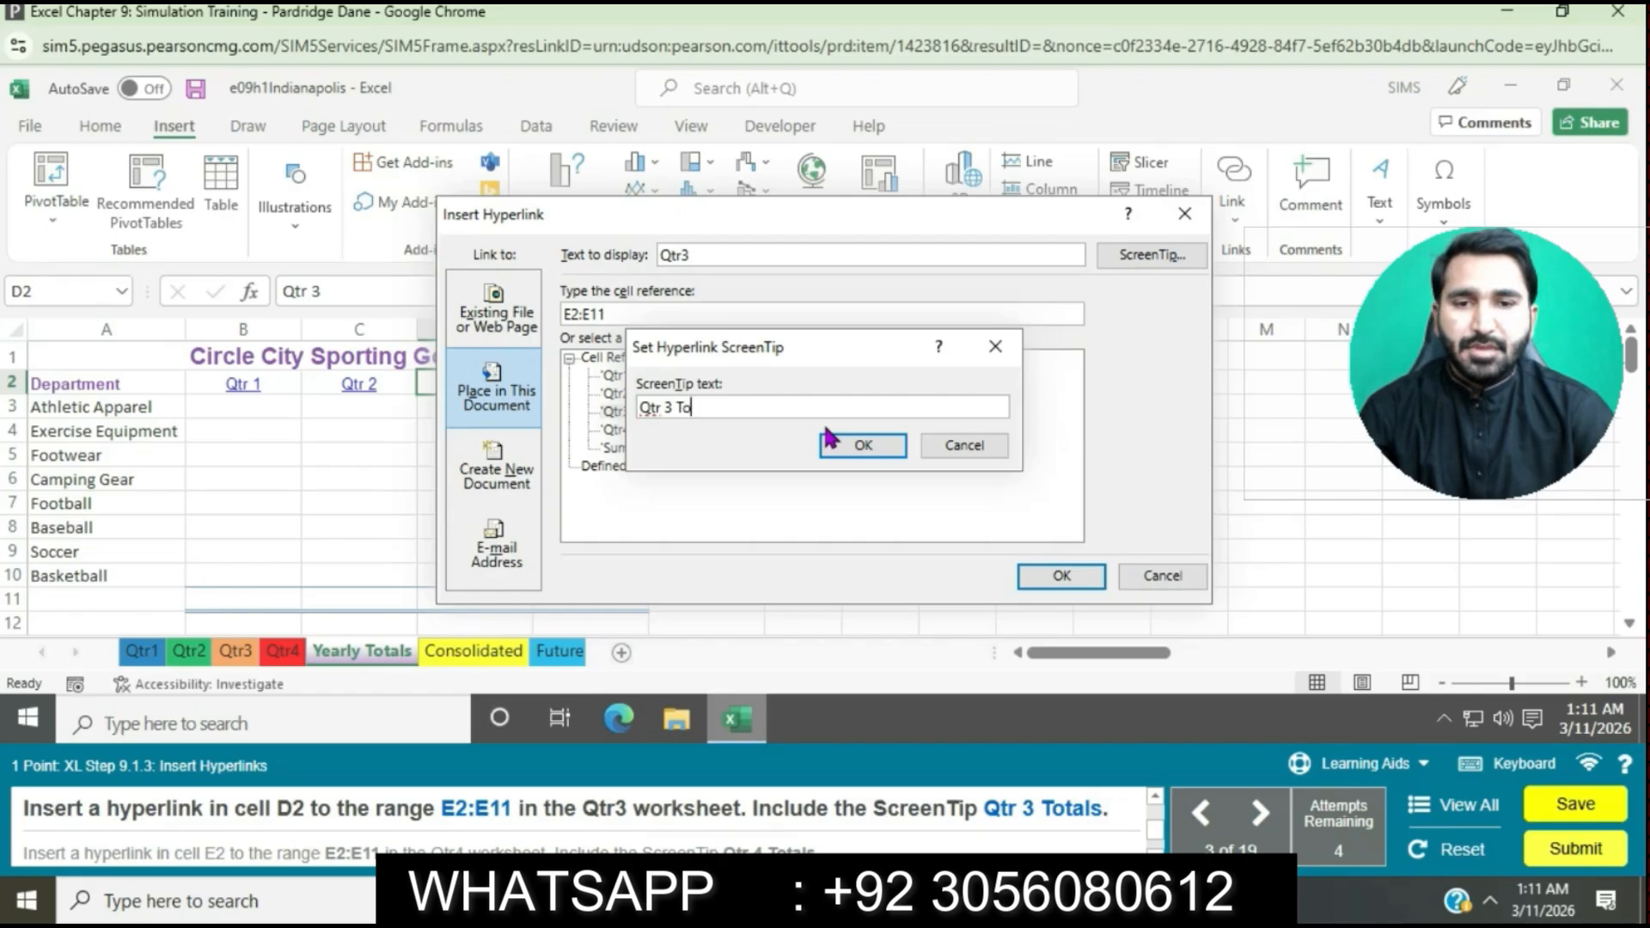
text(tals)
click(829, 440)
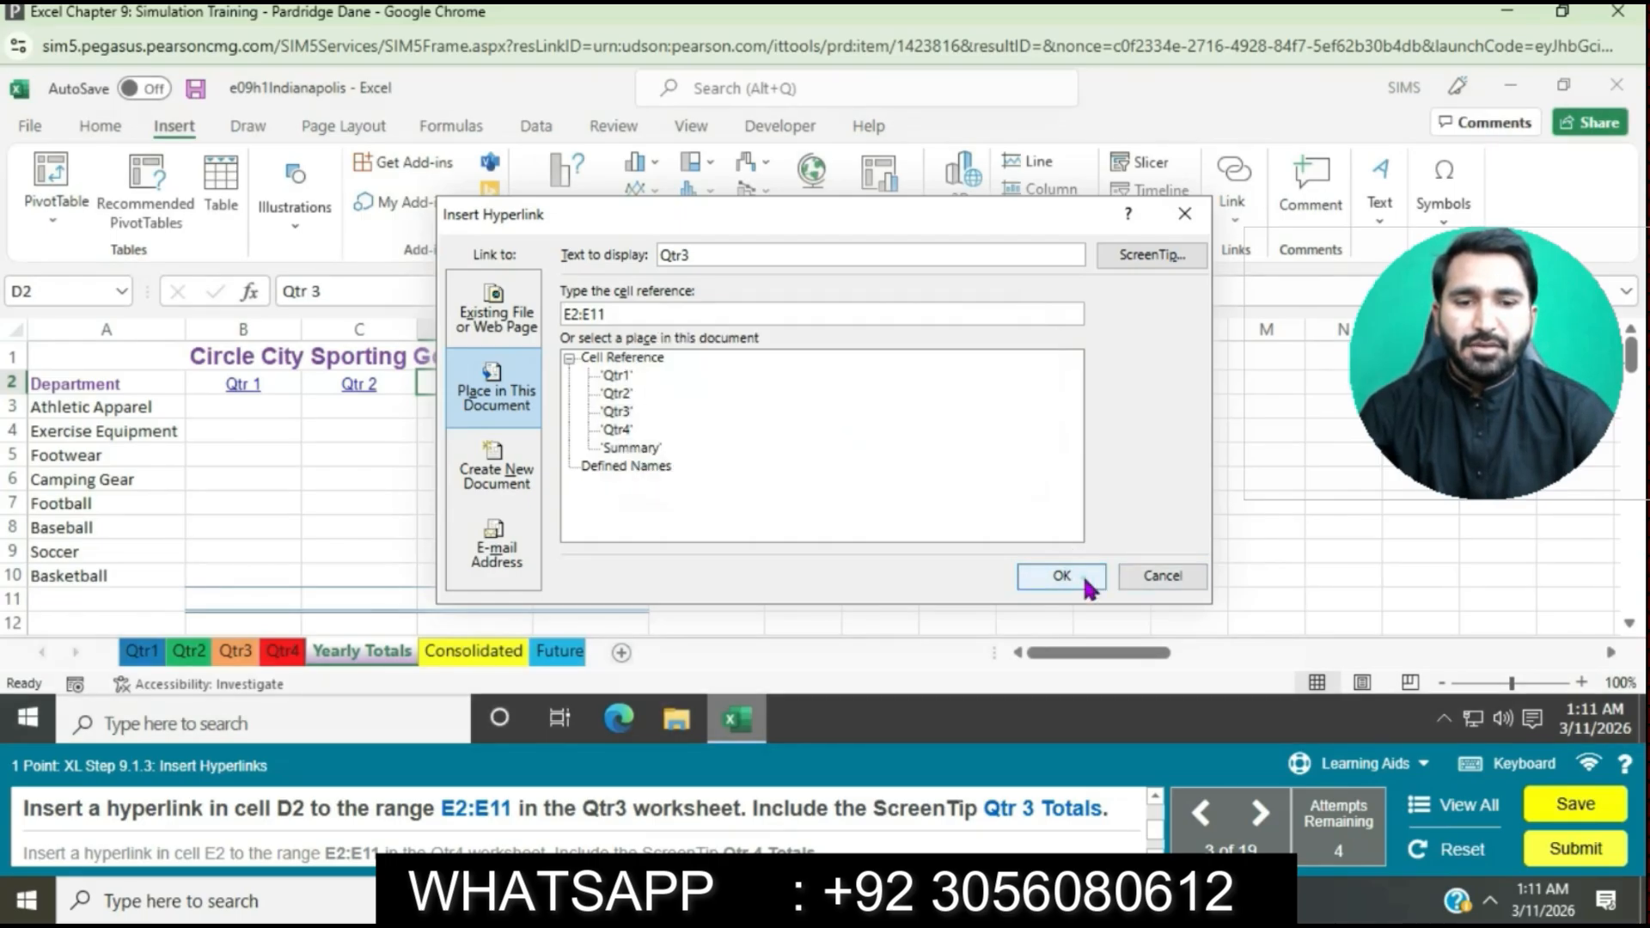
click(1087, 582)
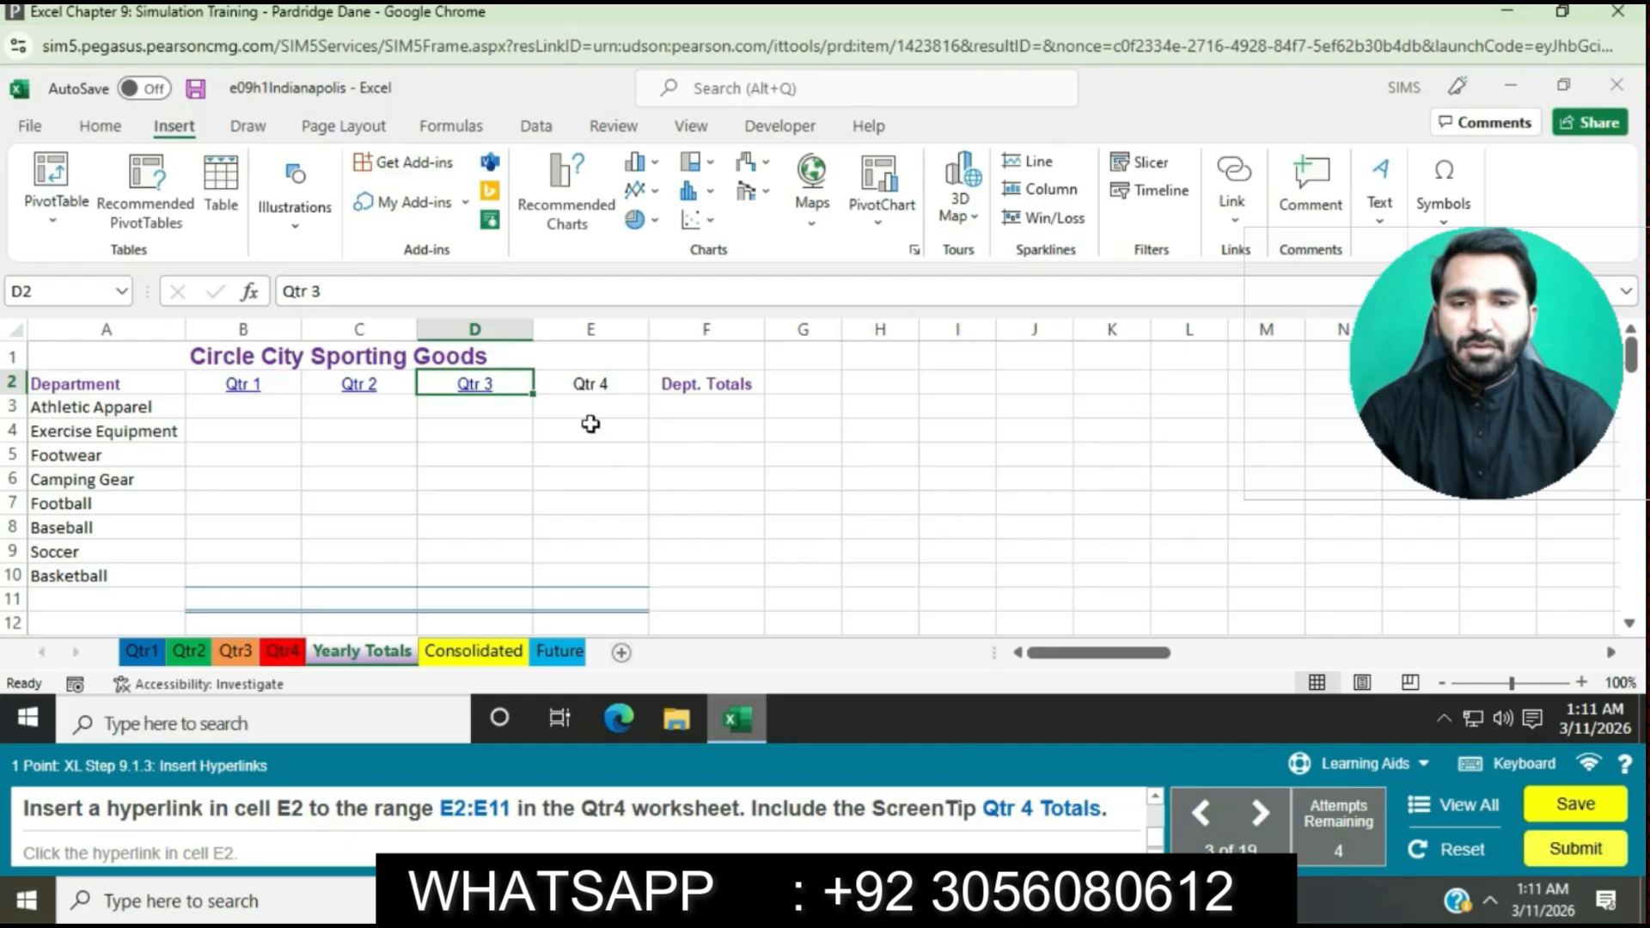
- Set up a hyperlink in cell E2 to range E2:E11 of the Qtr4 worksheet in this document
click(593, 378)
right_click(593, 377)
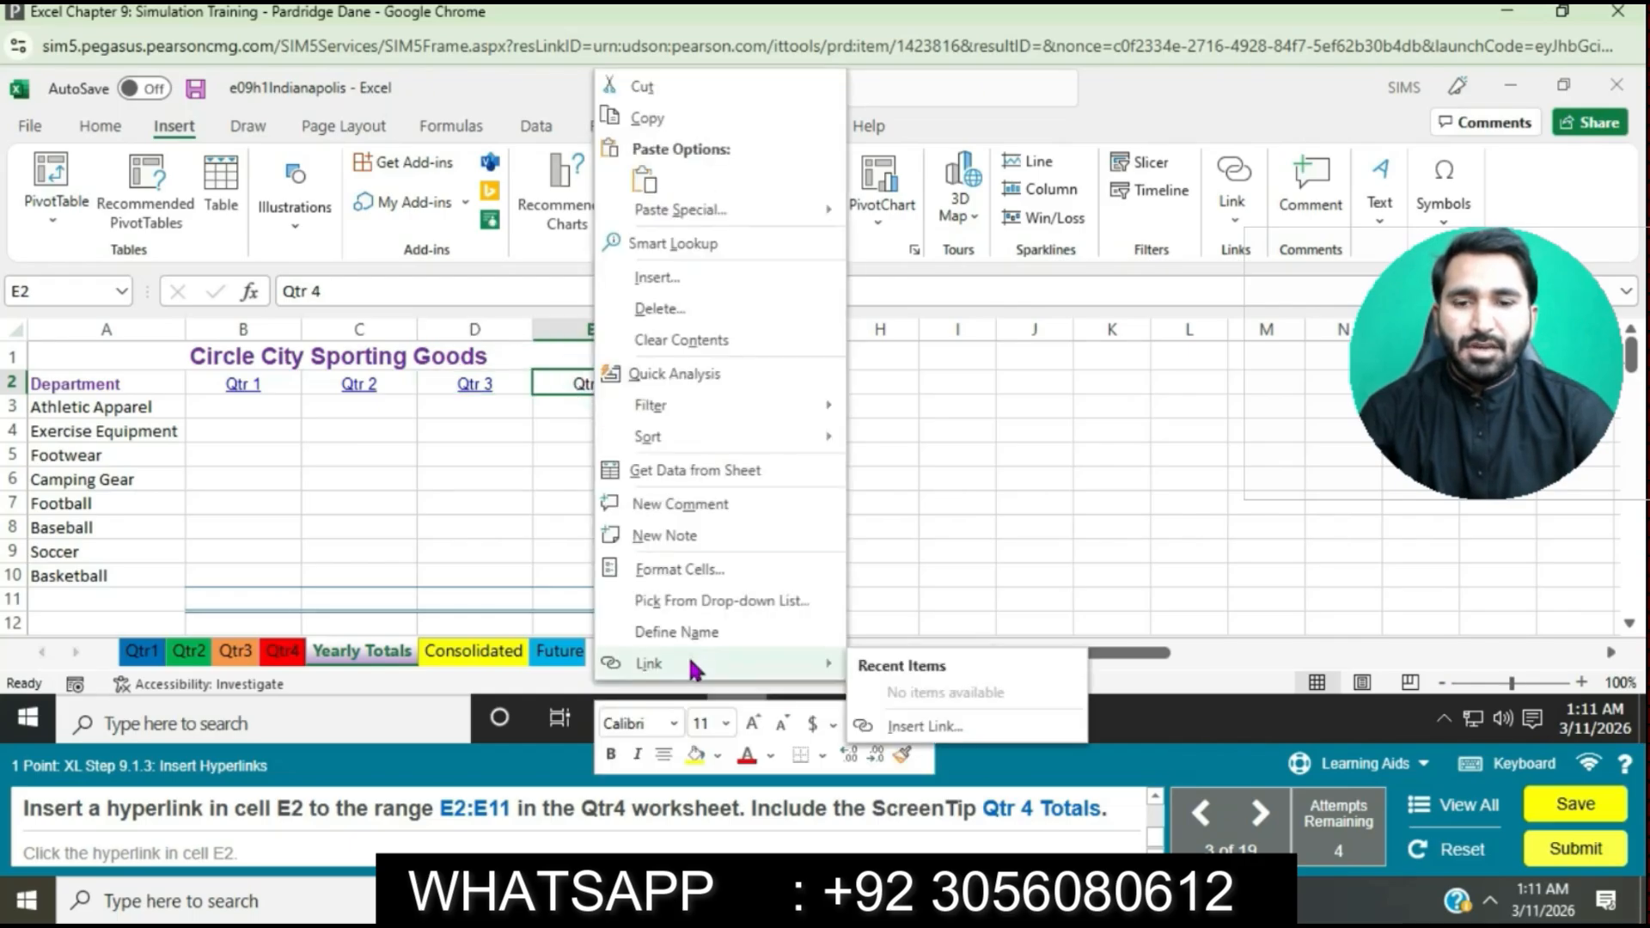
click(698, 666)
click(486, 387)
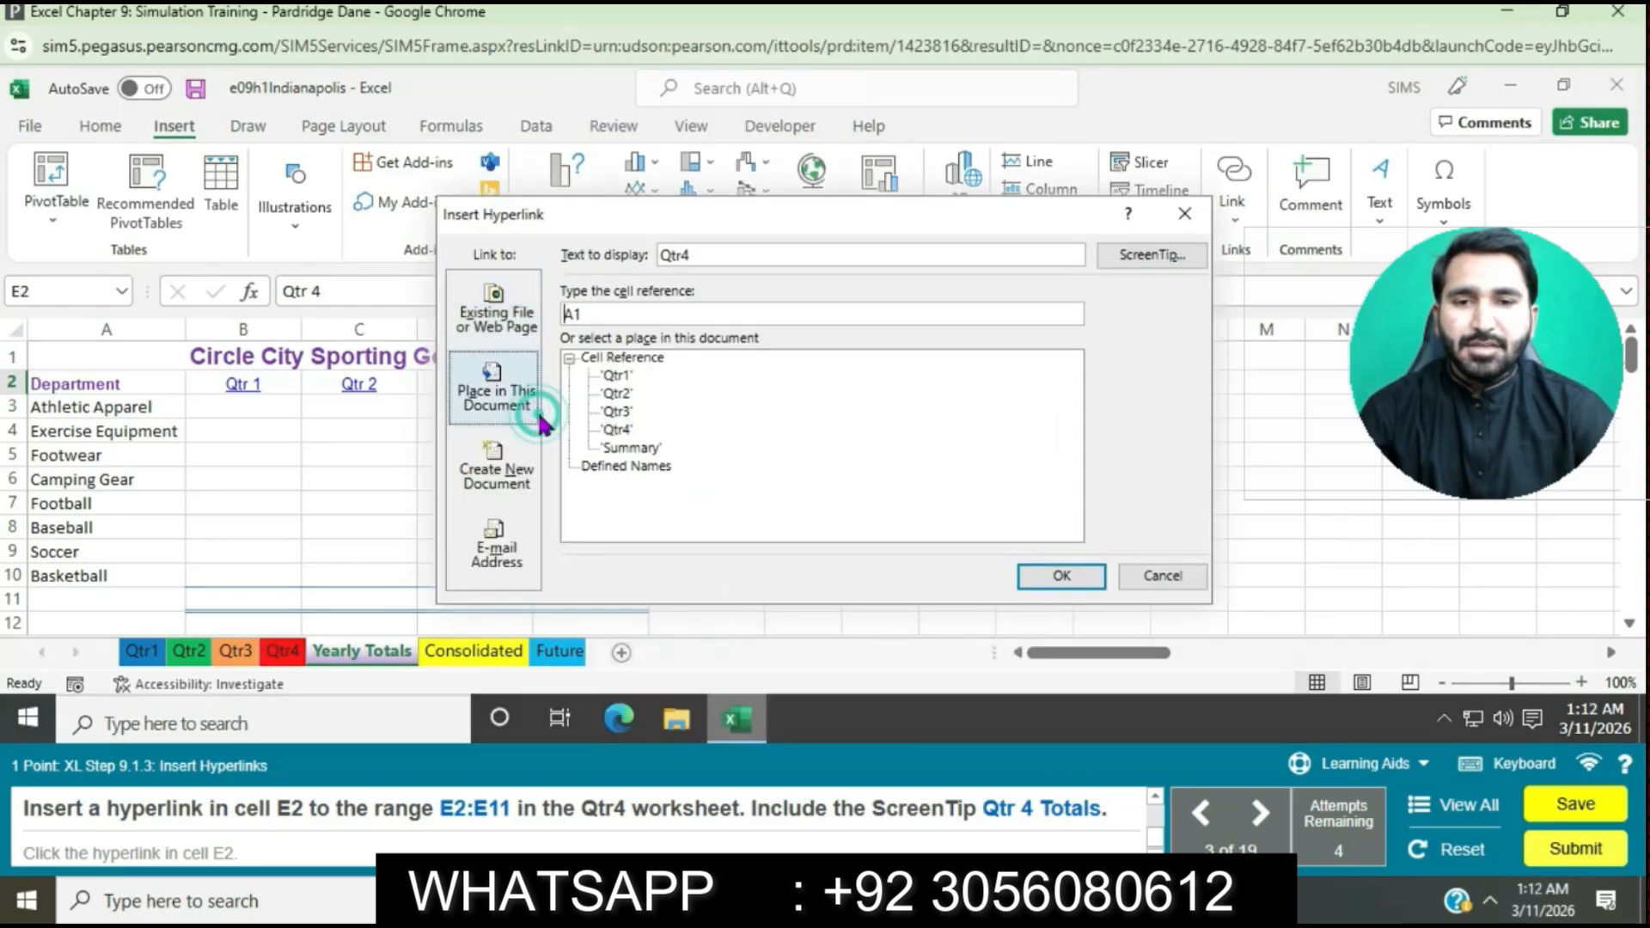
click(619, 430)
click(613, 313)
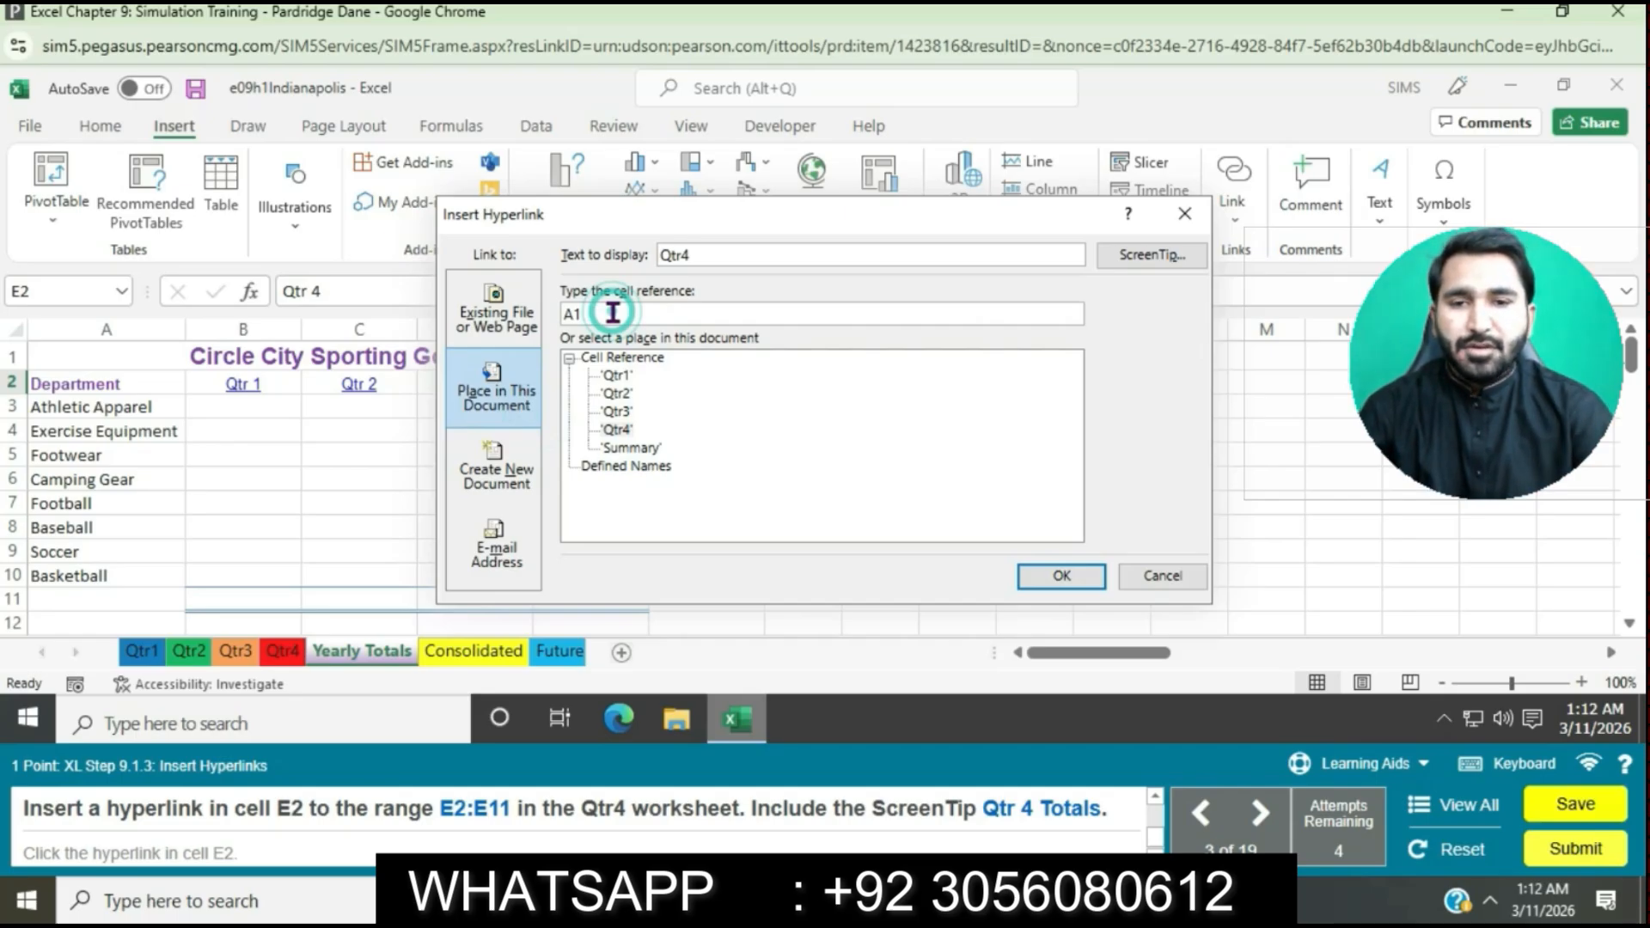
click(613, 313)
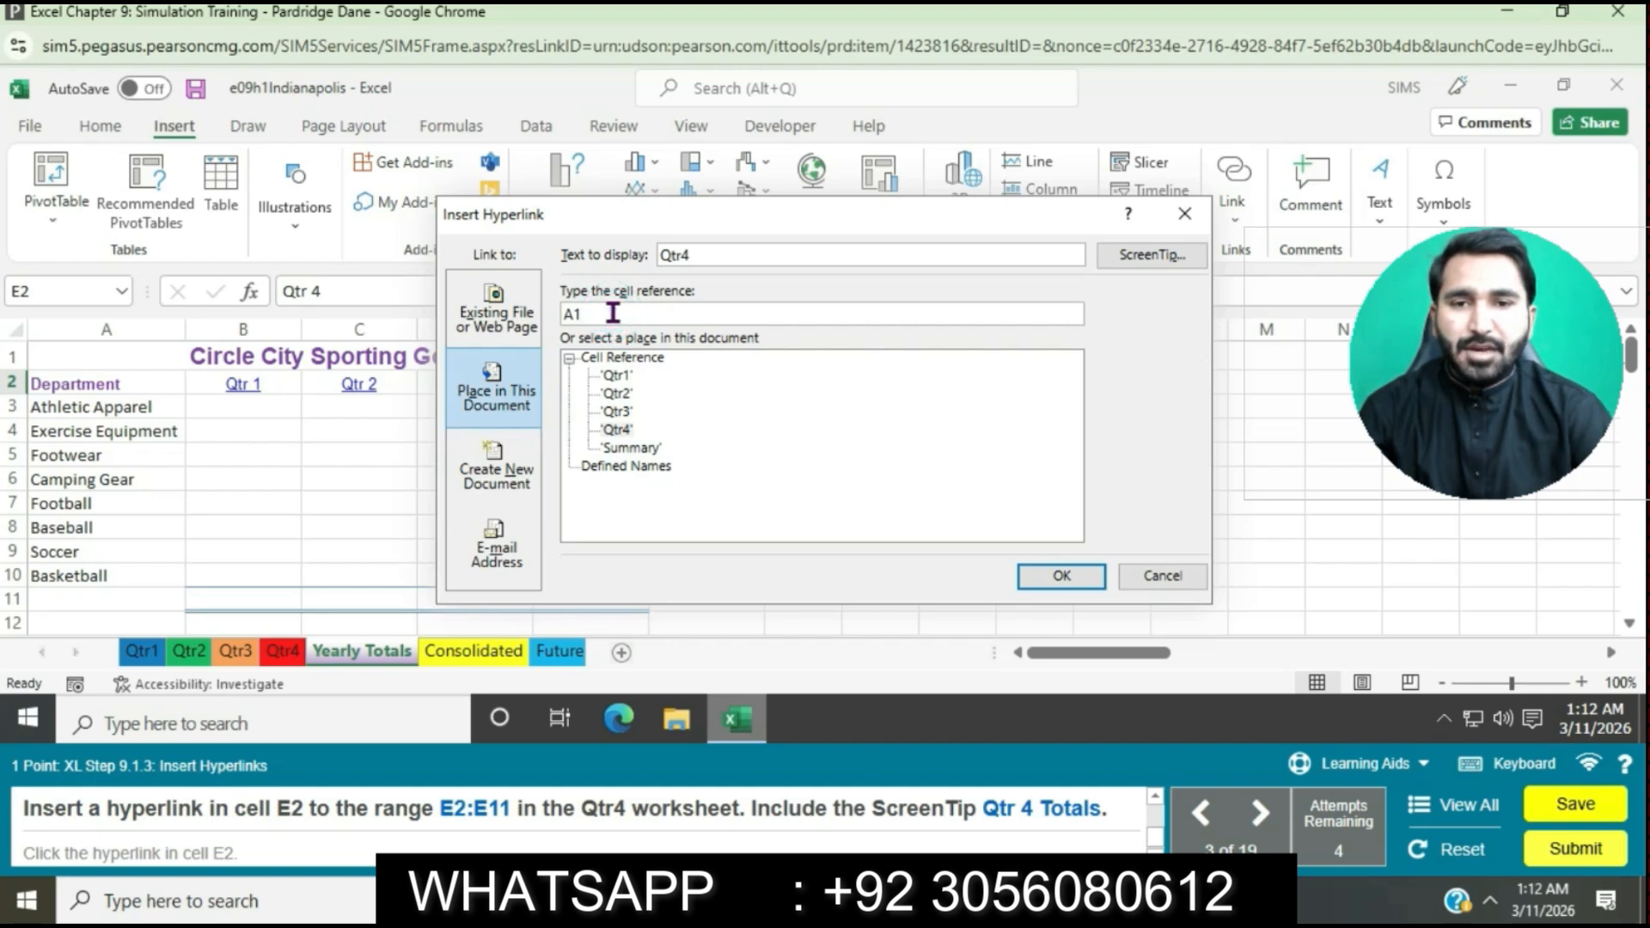
key(BackSpace)
key(BackSpace)
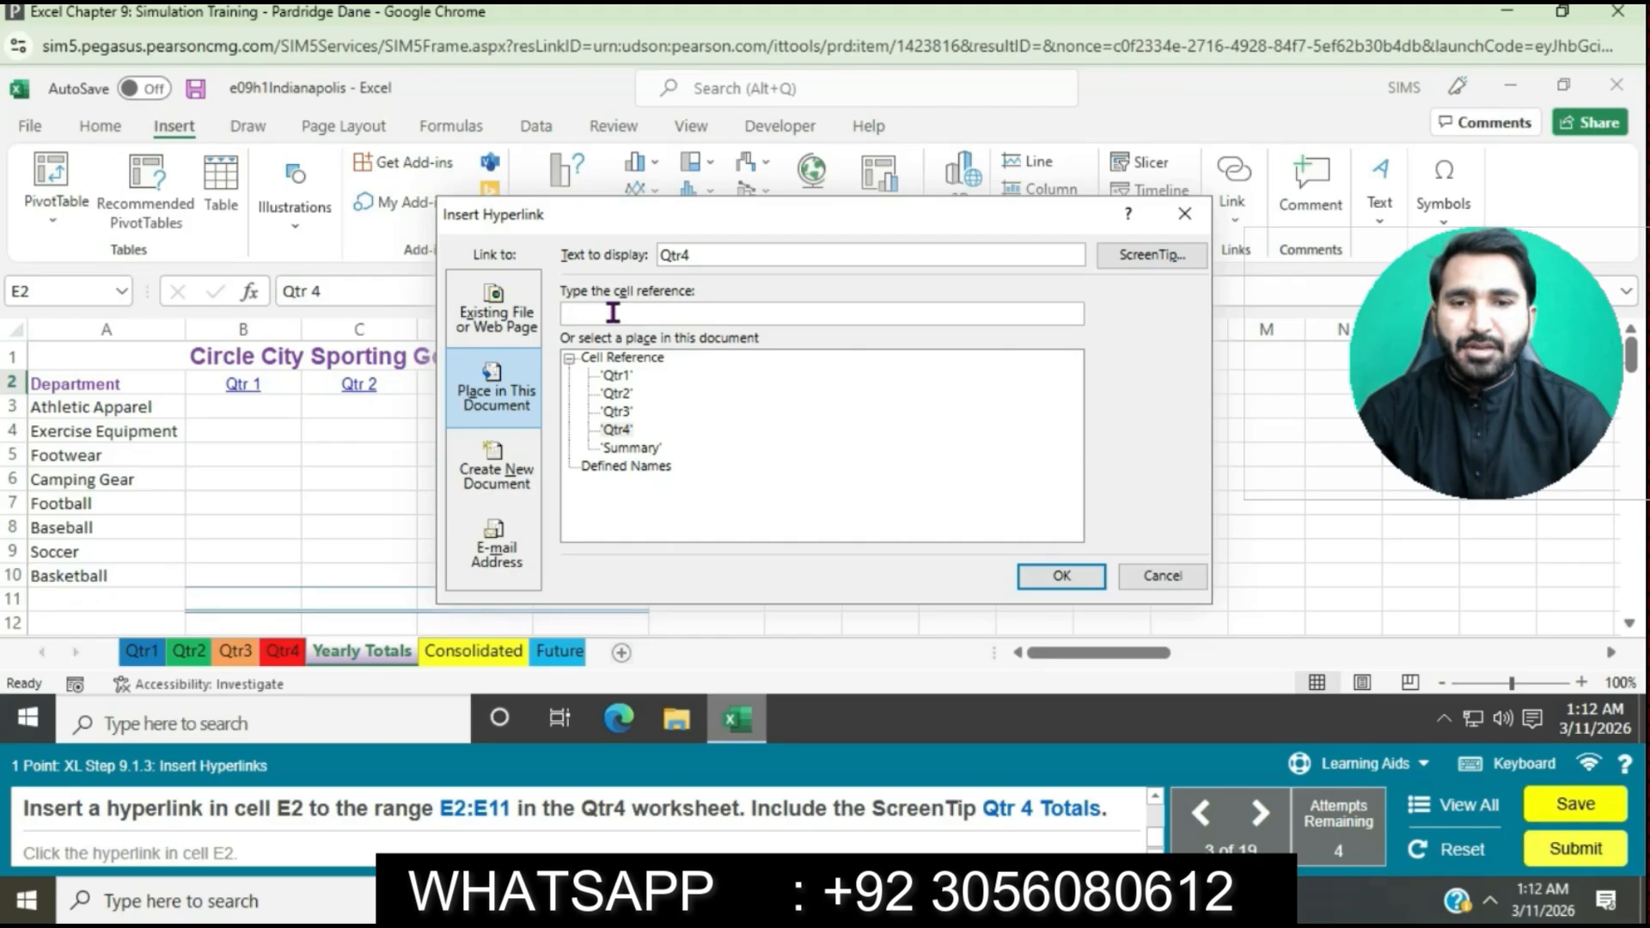
text(E2)
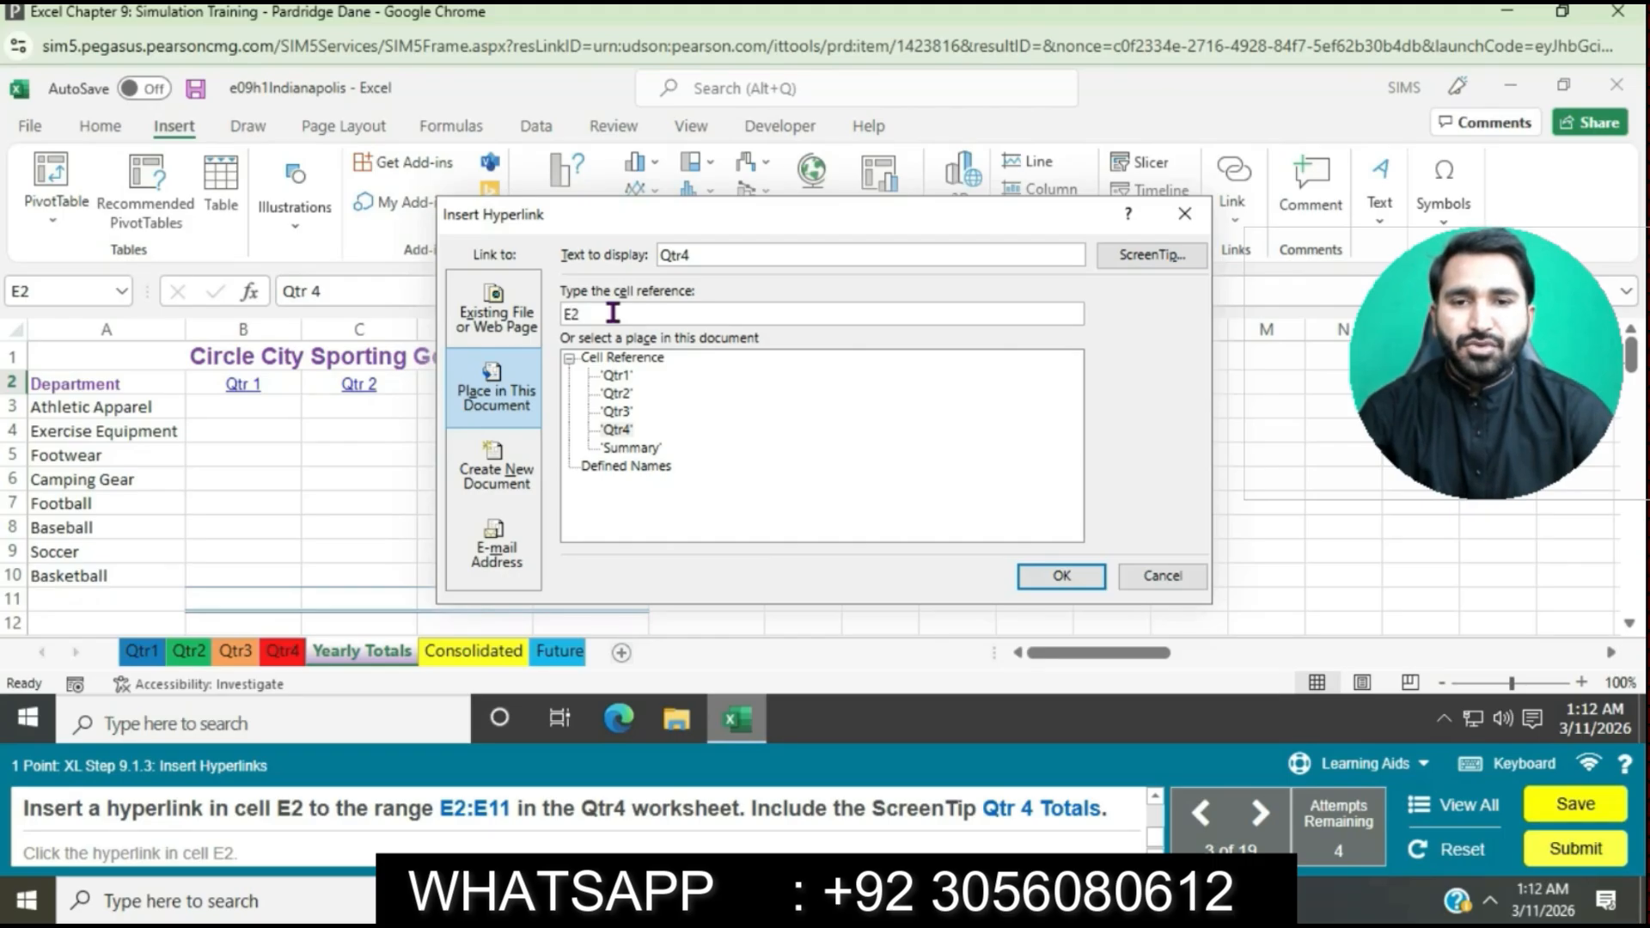
text(:E11)
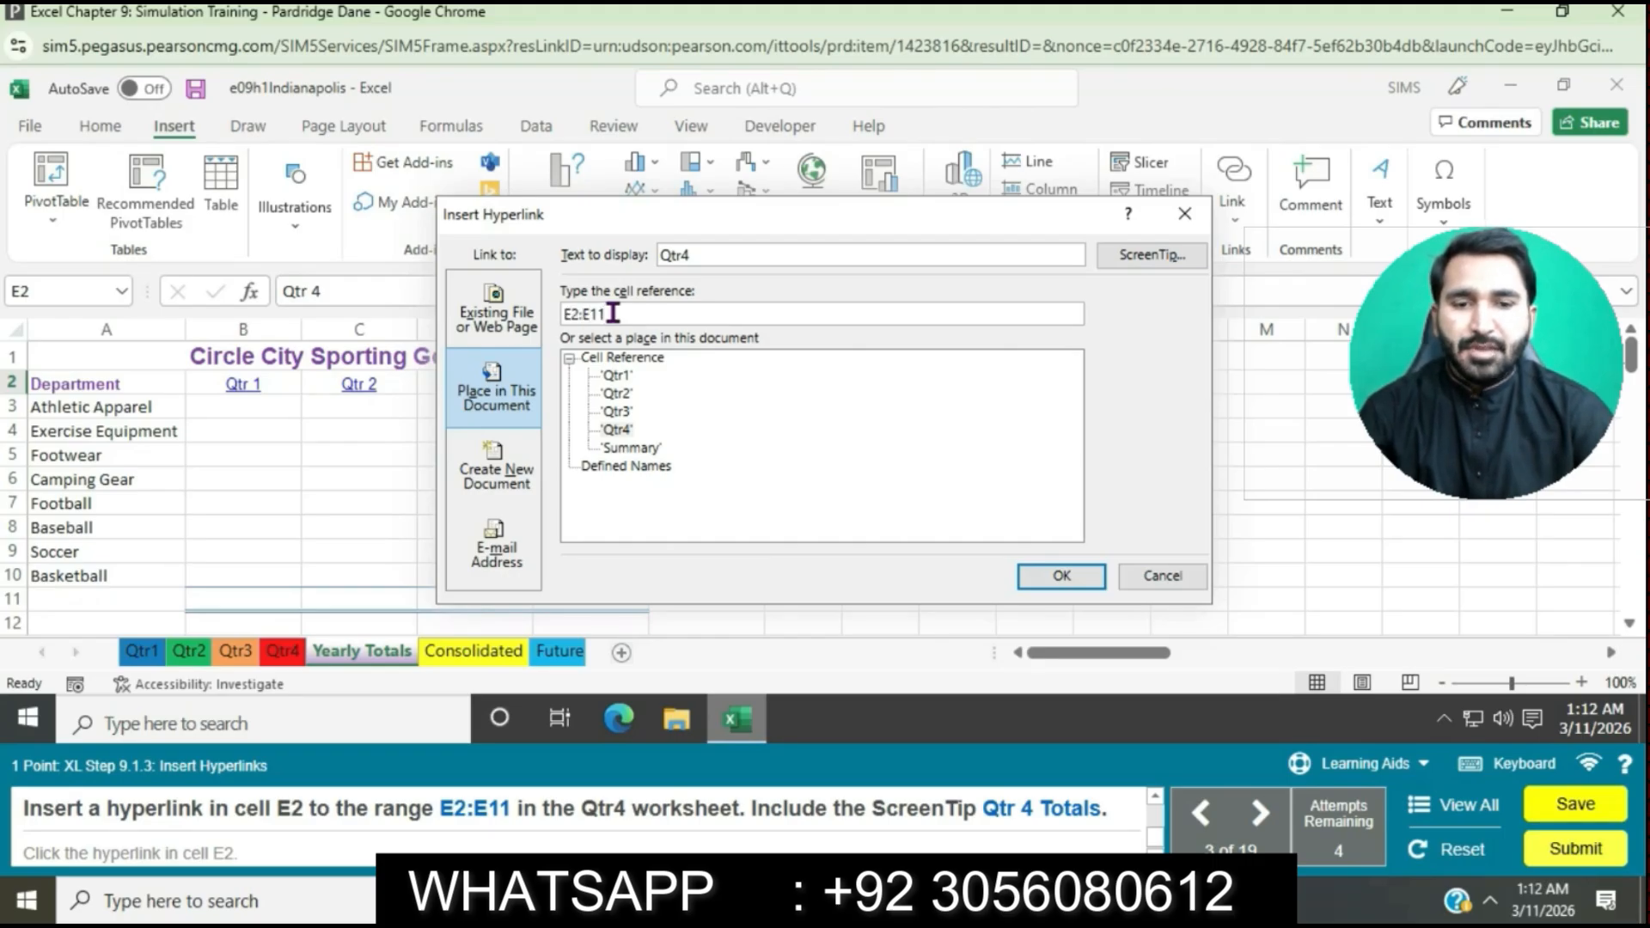
- Insert the E2 hyperlink with the ScreenTip Qtr 4 Totals and follow the link
click(1152, 255)
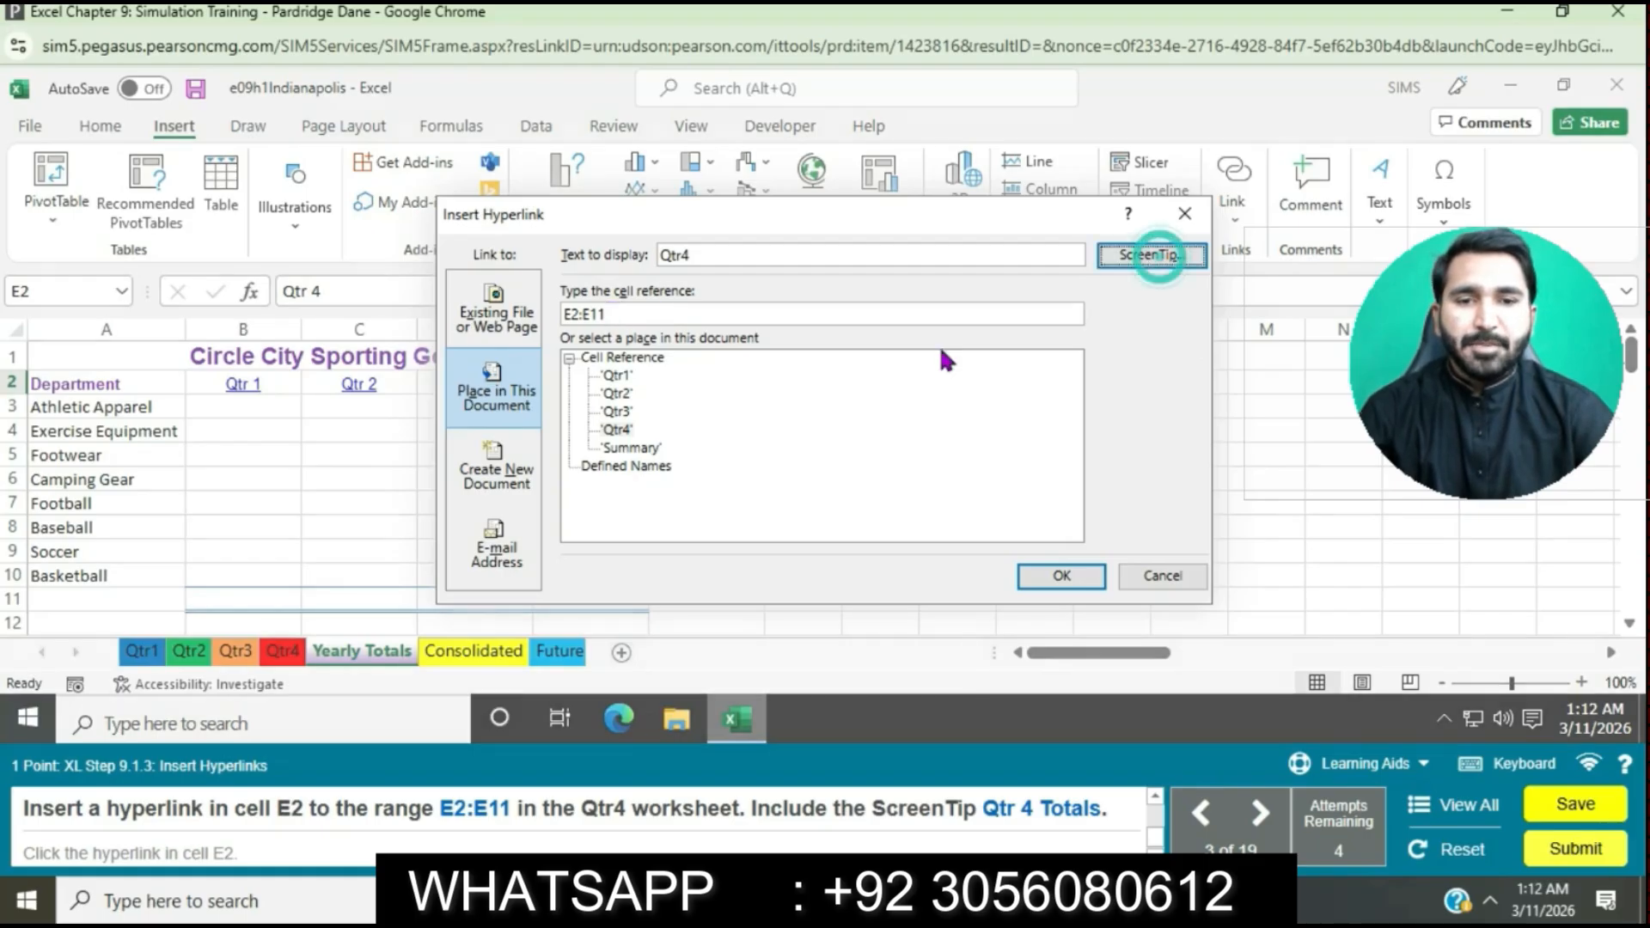
text(Qtr )
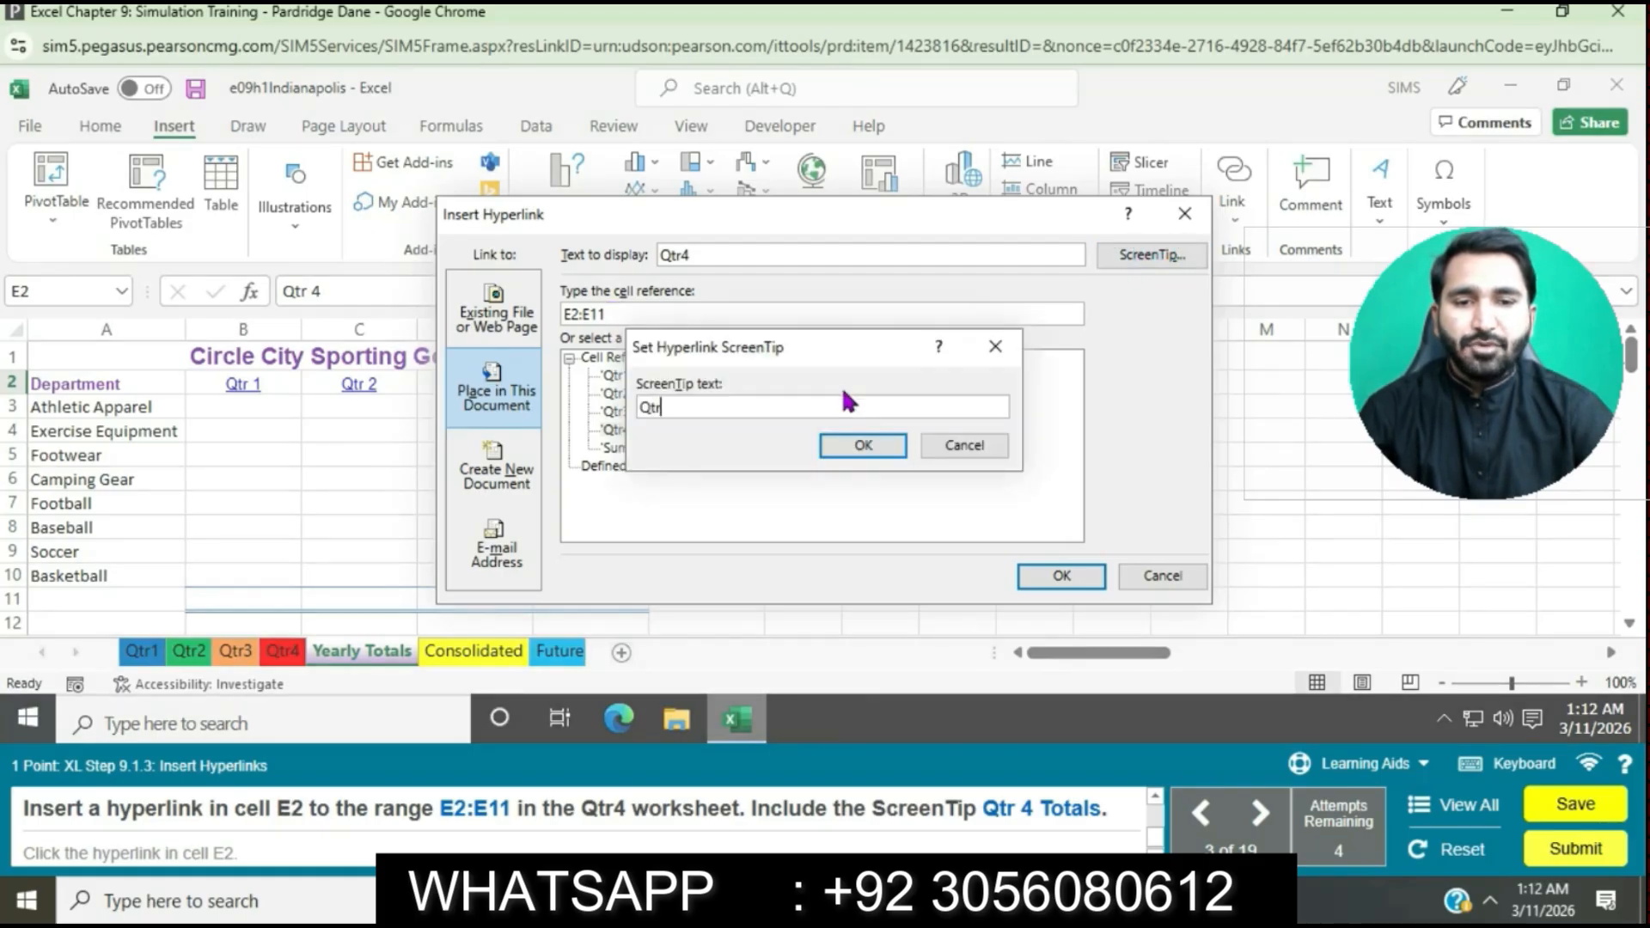
text(4)
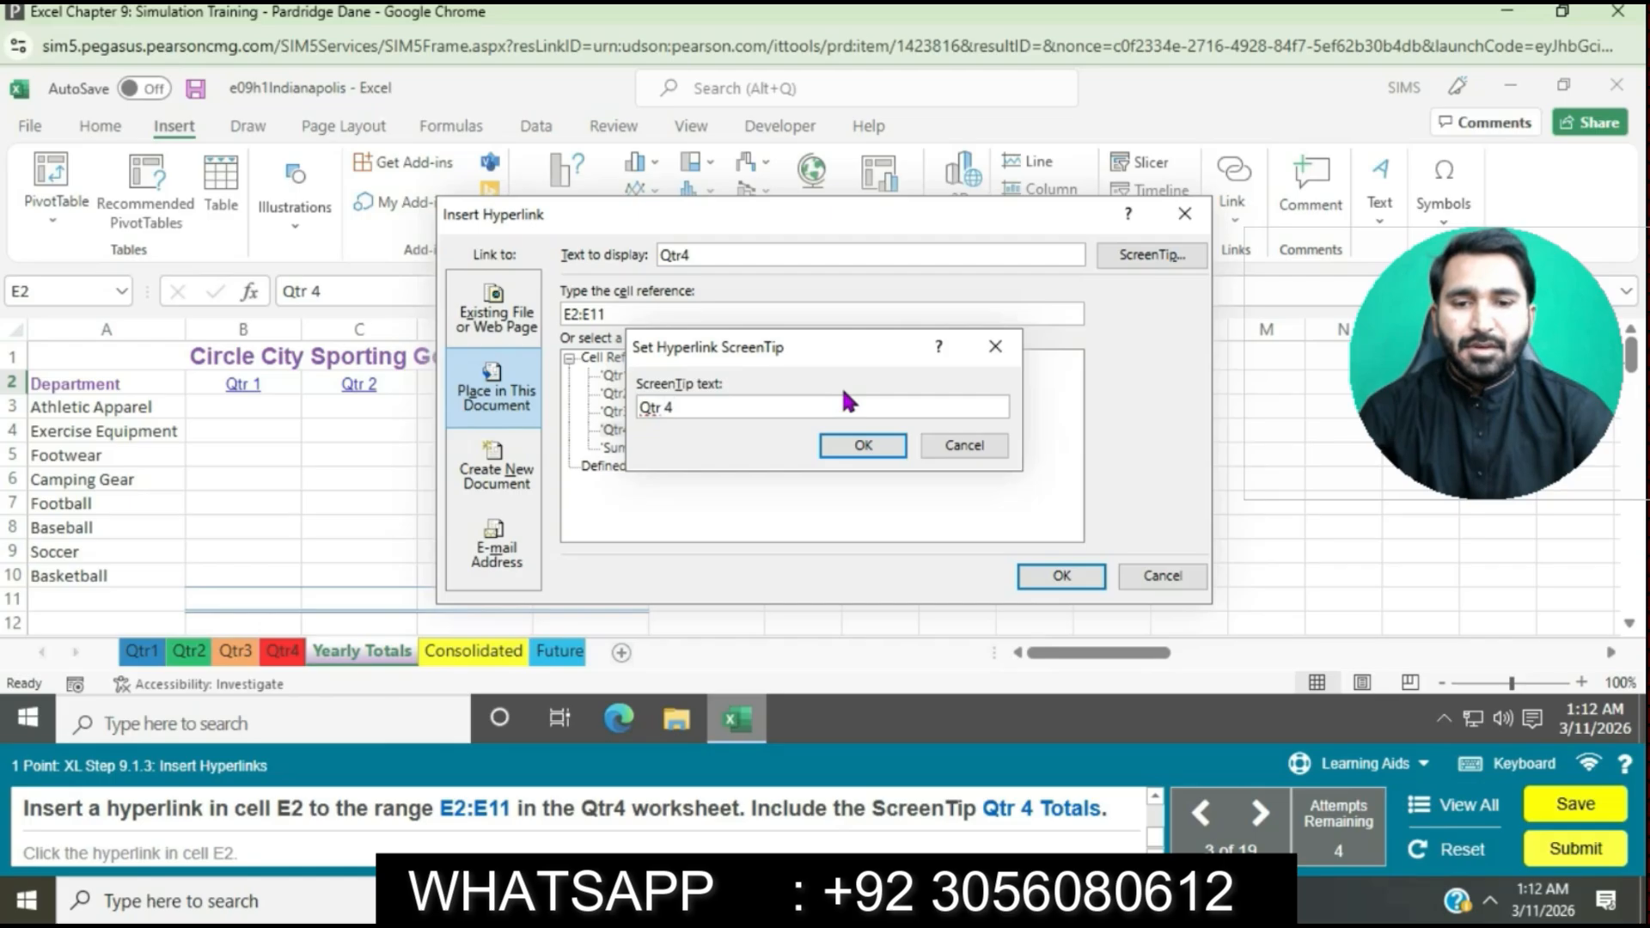
text( Totals)
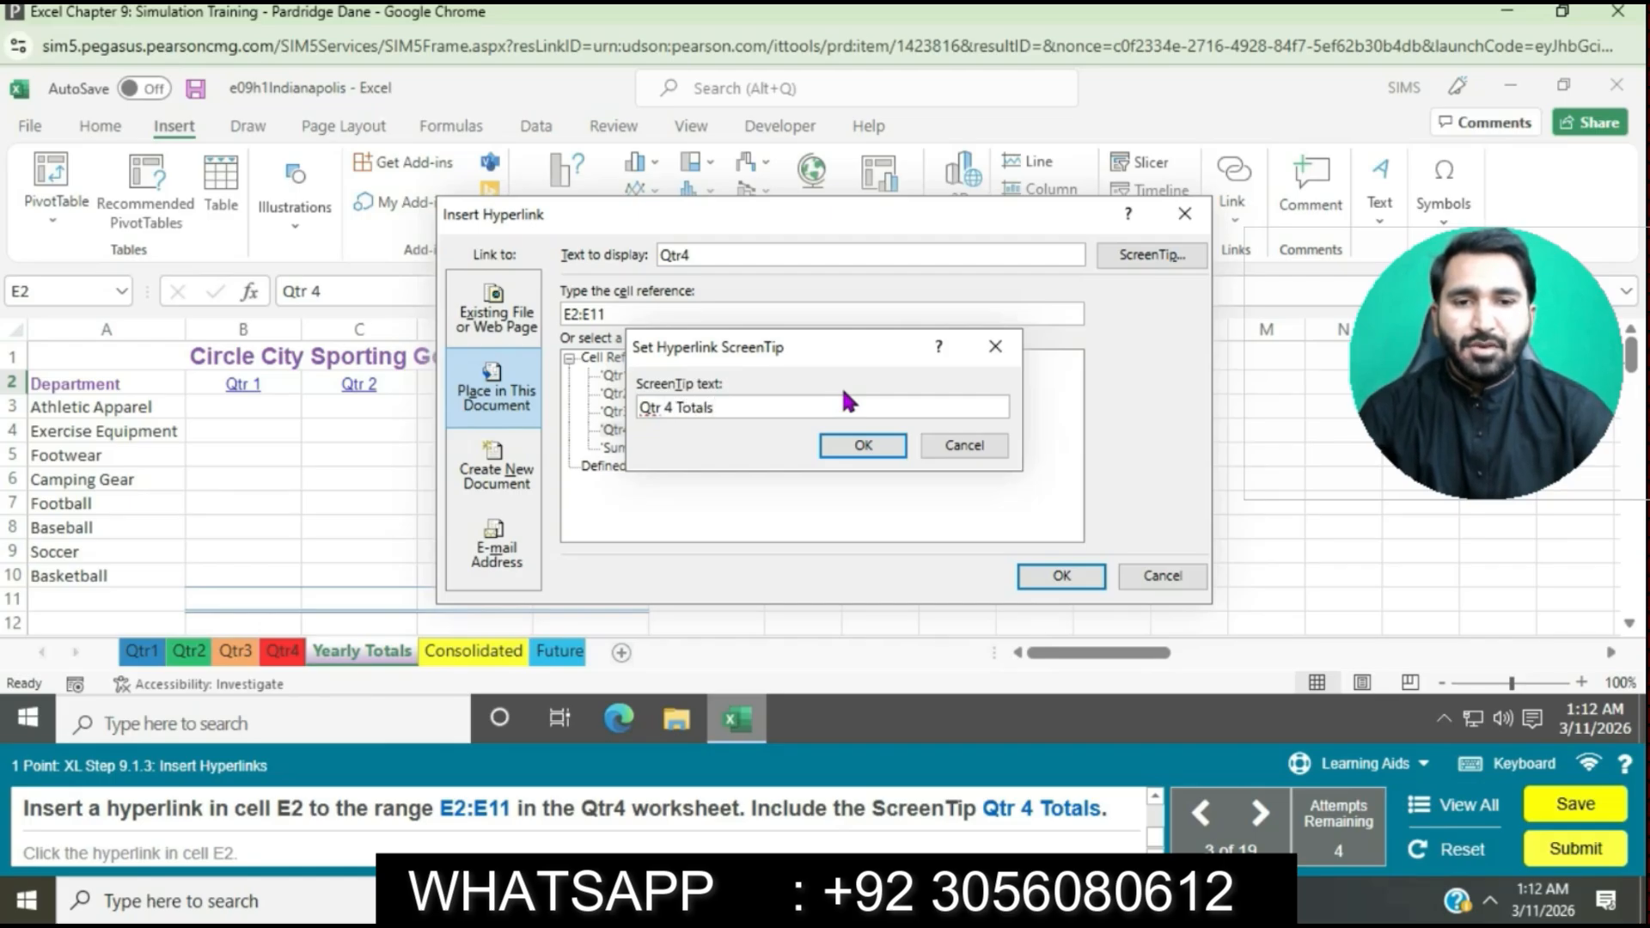
click(864, 447)
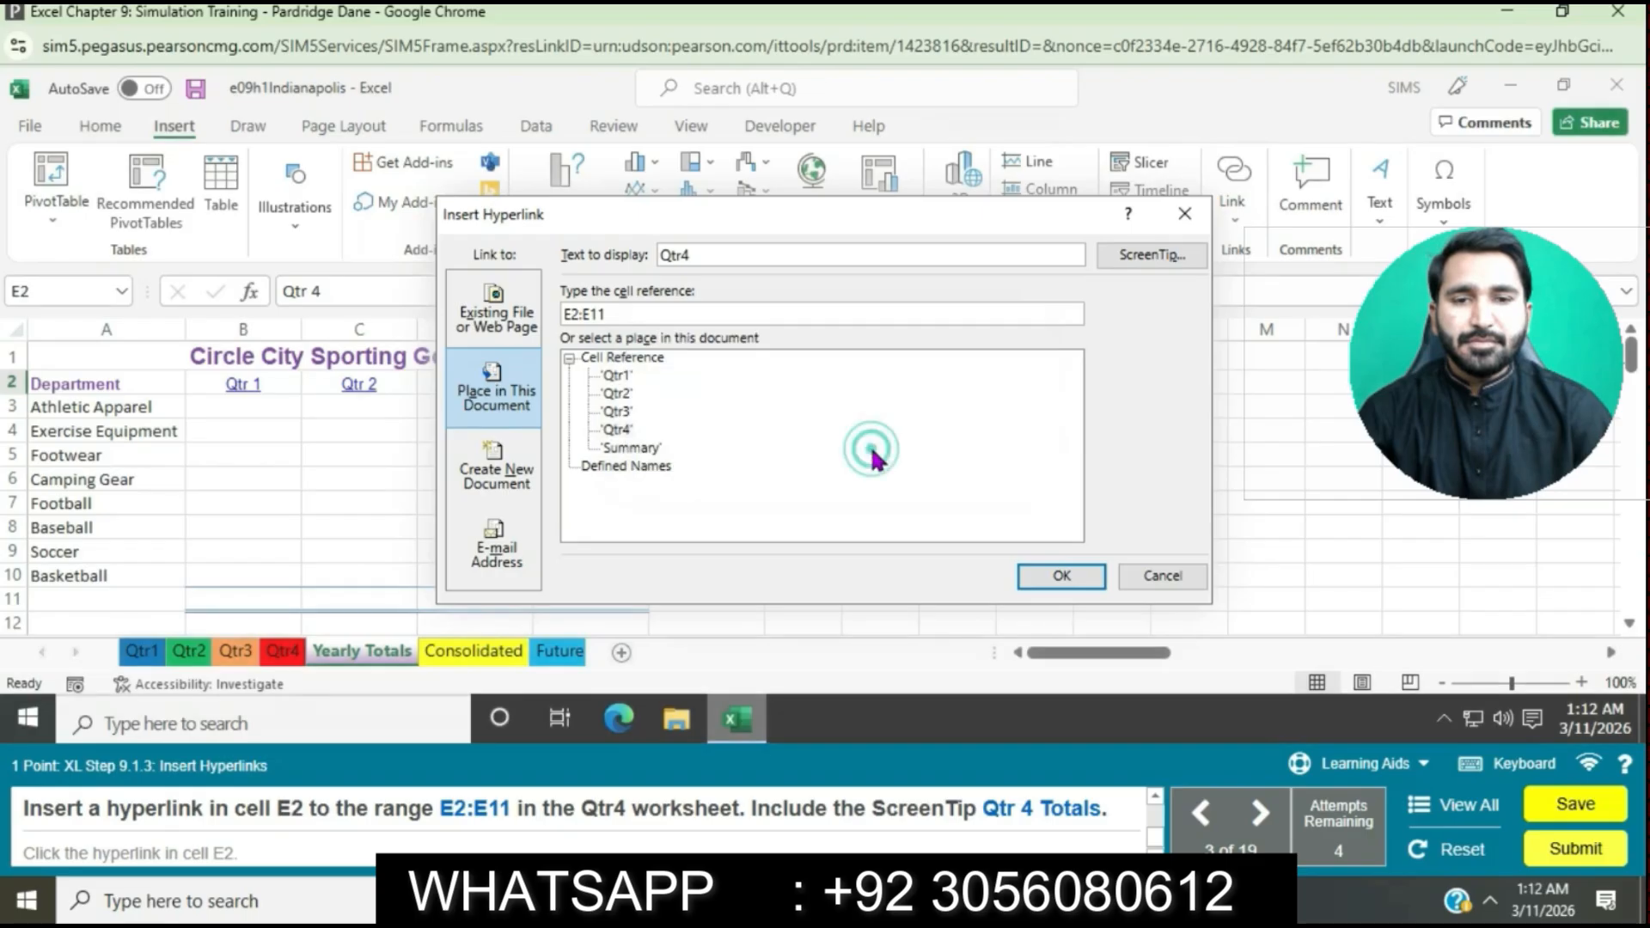
click(1066, 576)
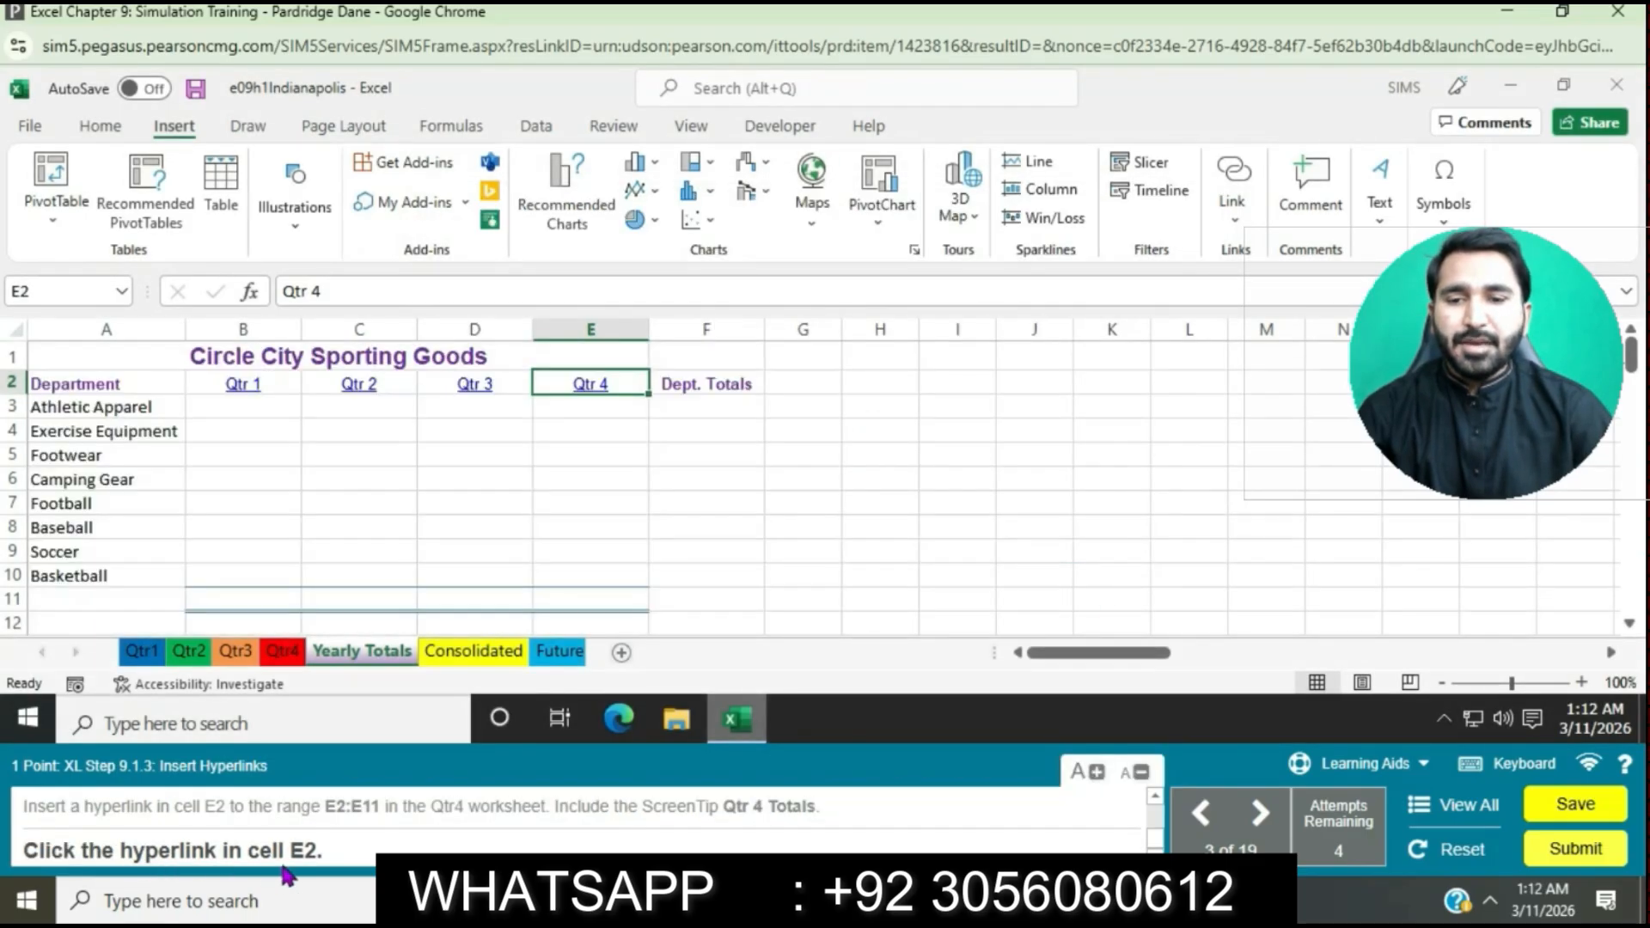
click(593, 391)
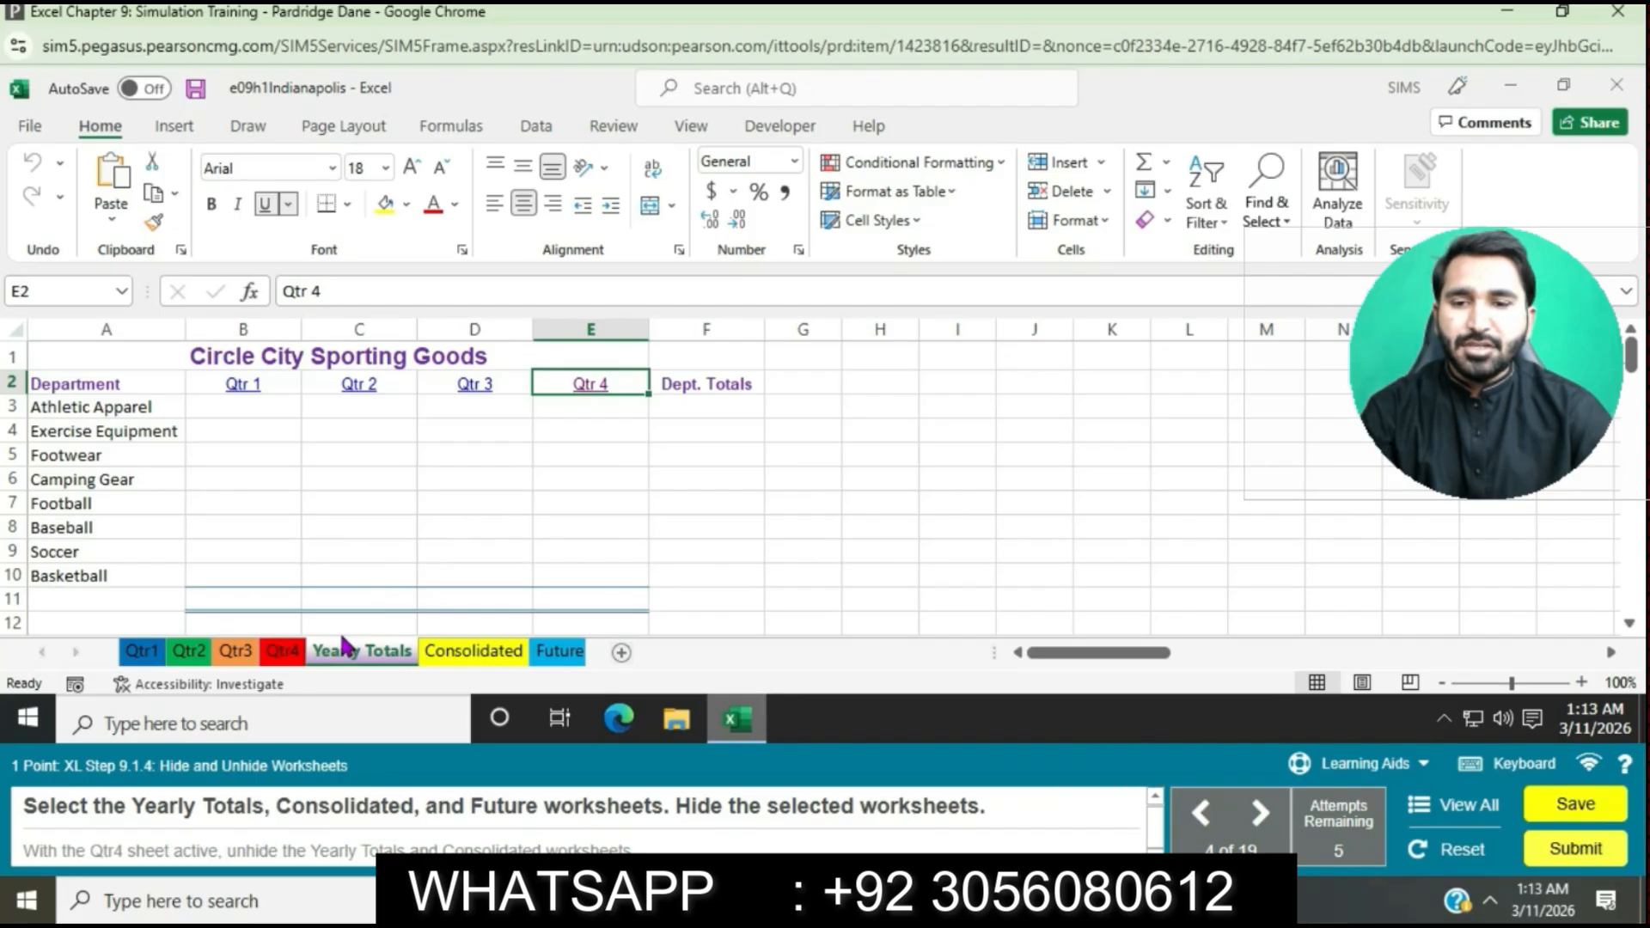
- Group the Yearly Totals, Consolidated and Future worksheets and hide them
ctrl+click(465, 663)
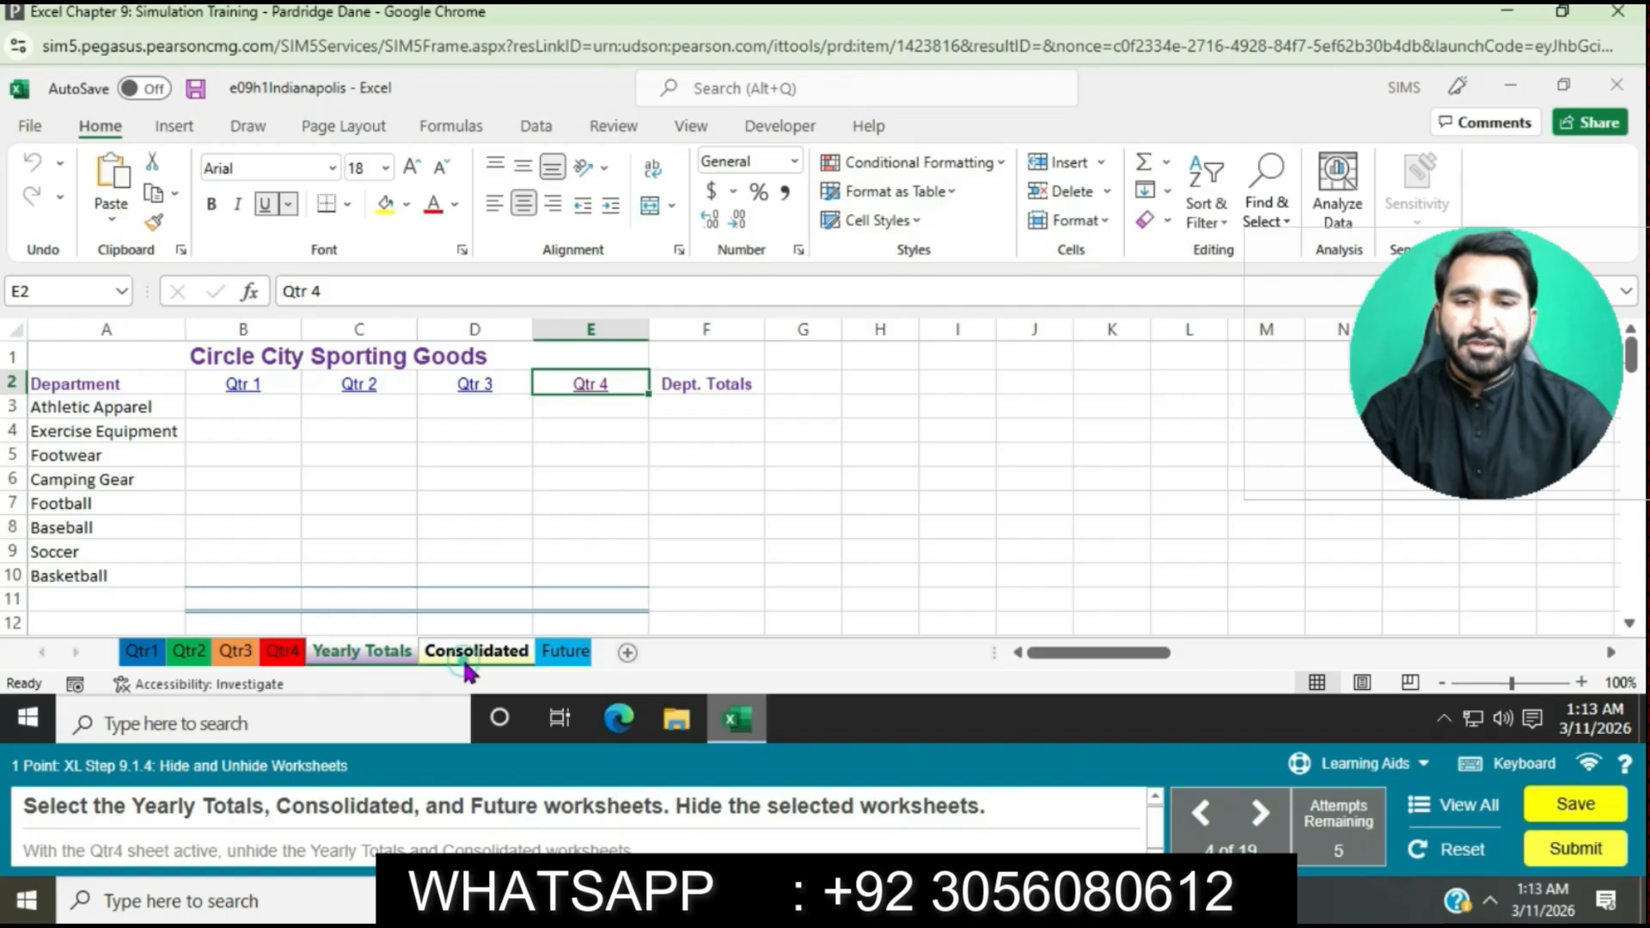
ctrl+click(567, 661)
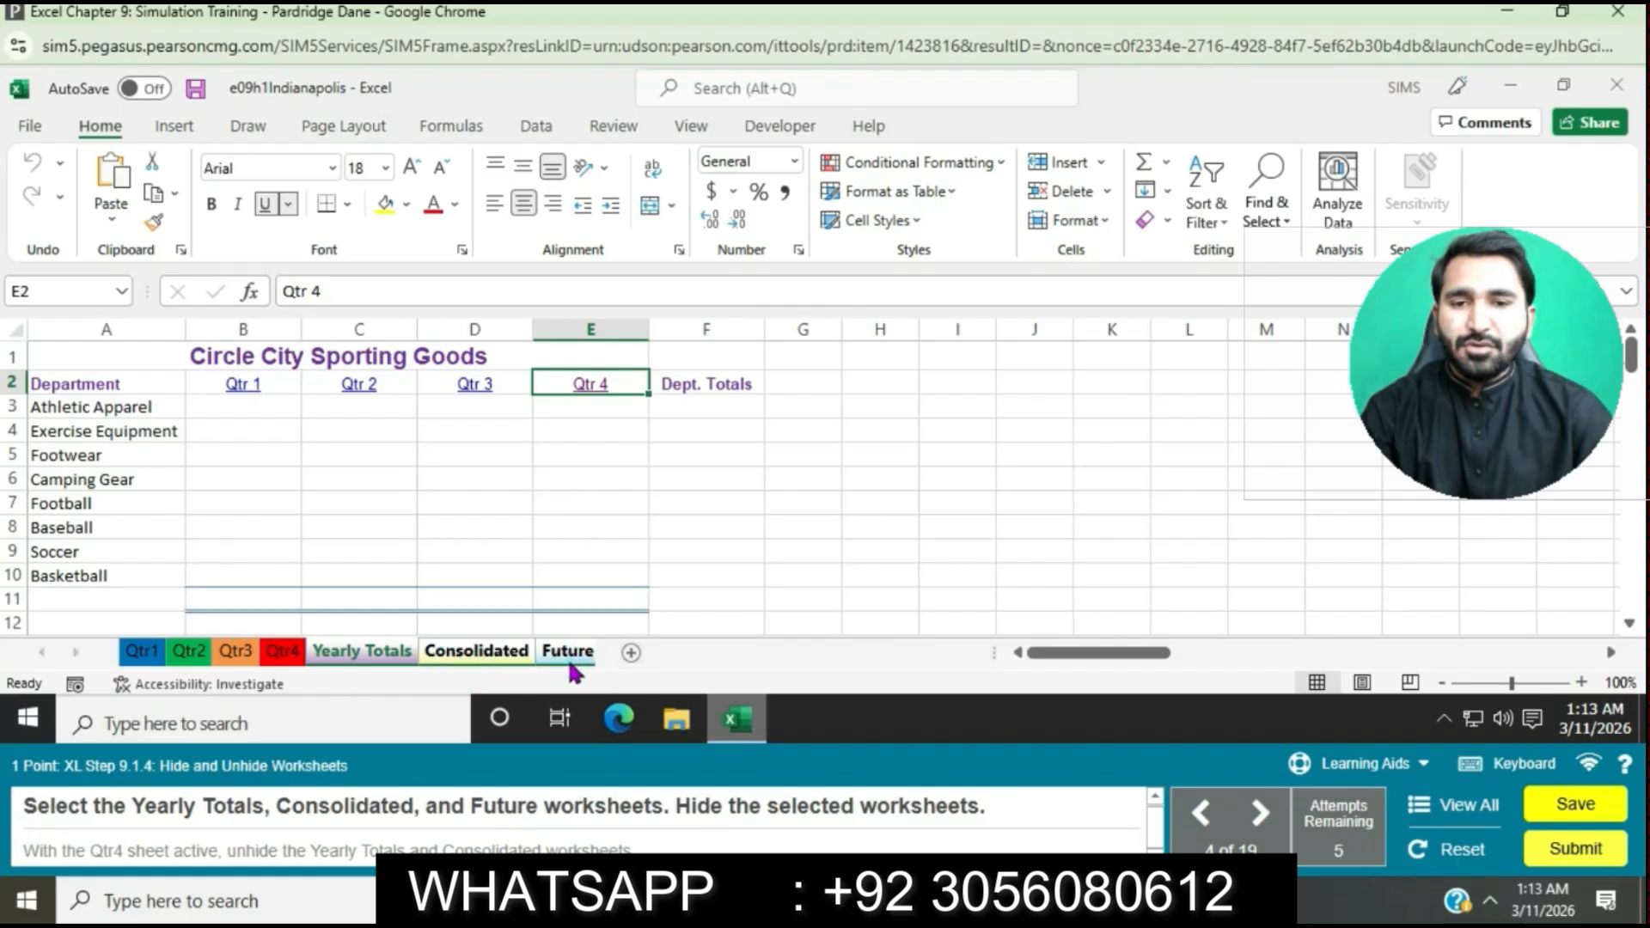
right_click(571, 667)
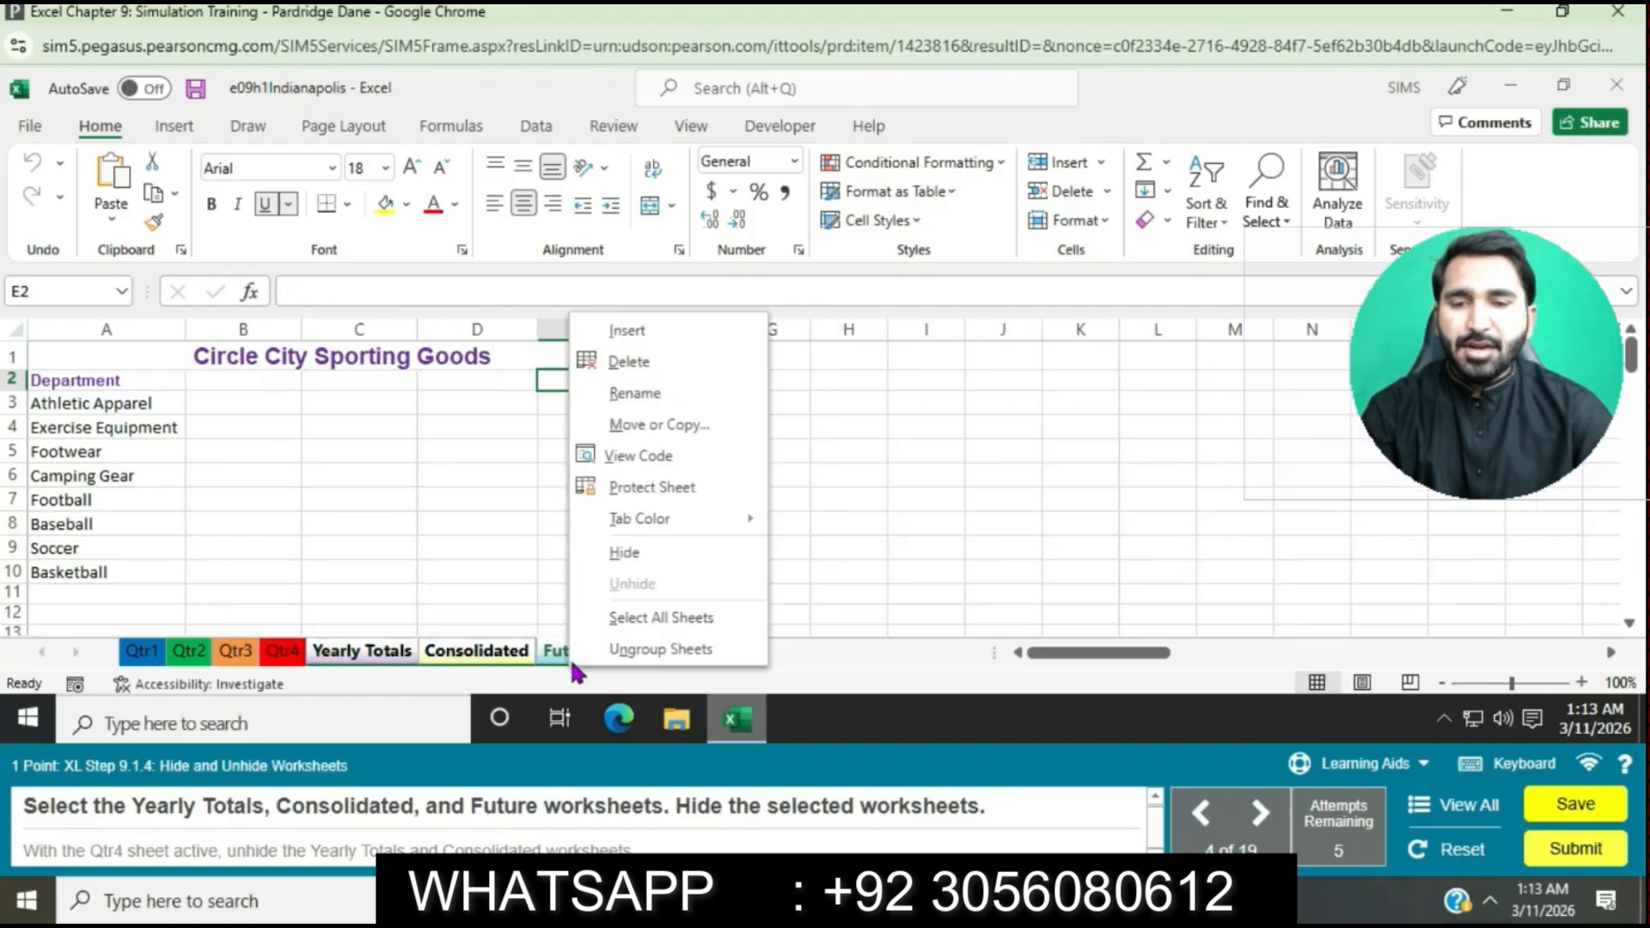
click(636, 553)
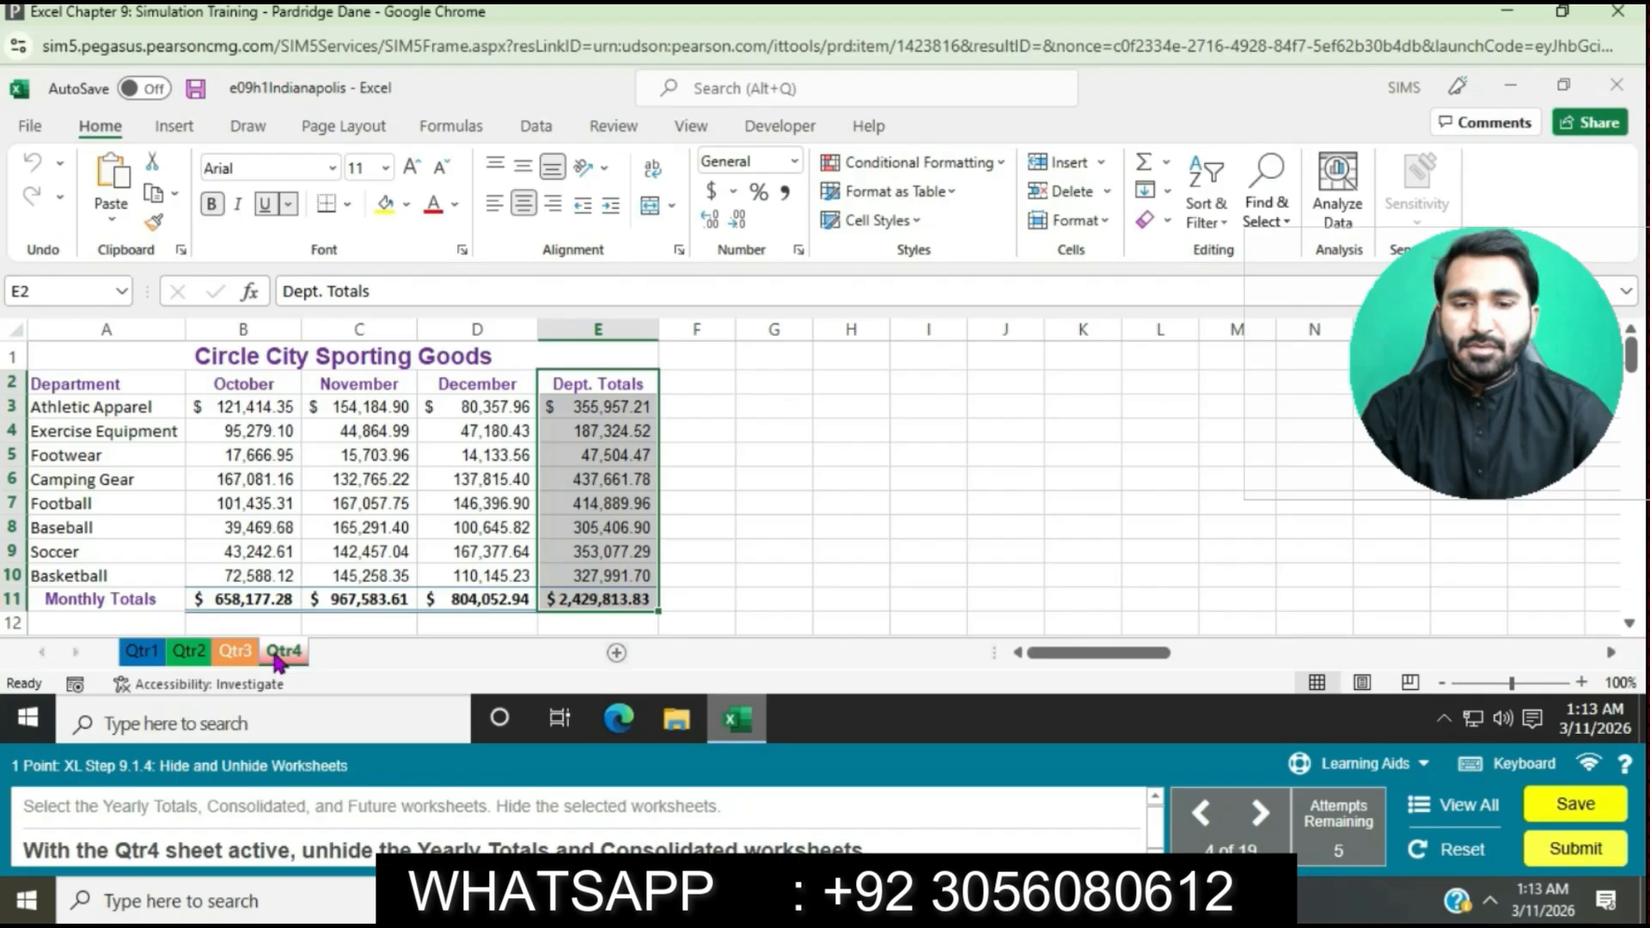
- Unhide the Yearly Totals and Consolidated worksheets together with the Qtr4 sheet active
right_click(280, 654)
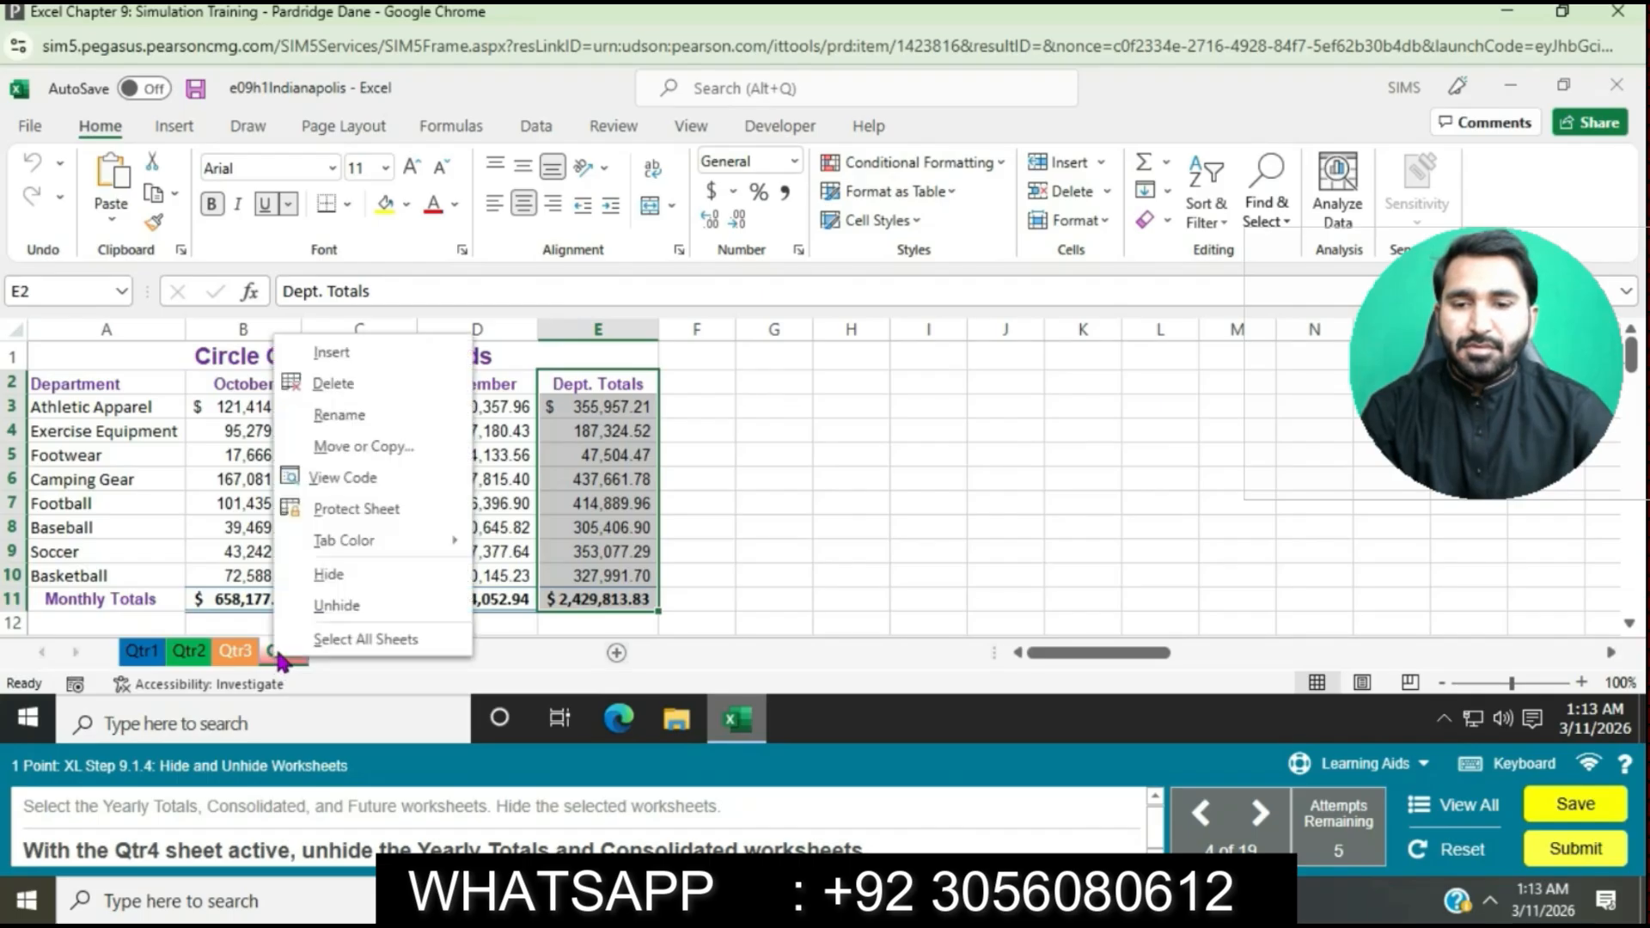
click(323, 610)
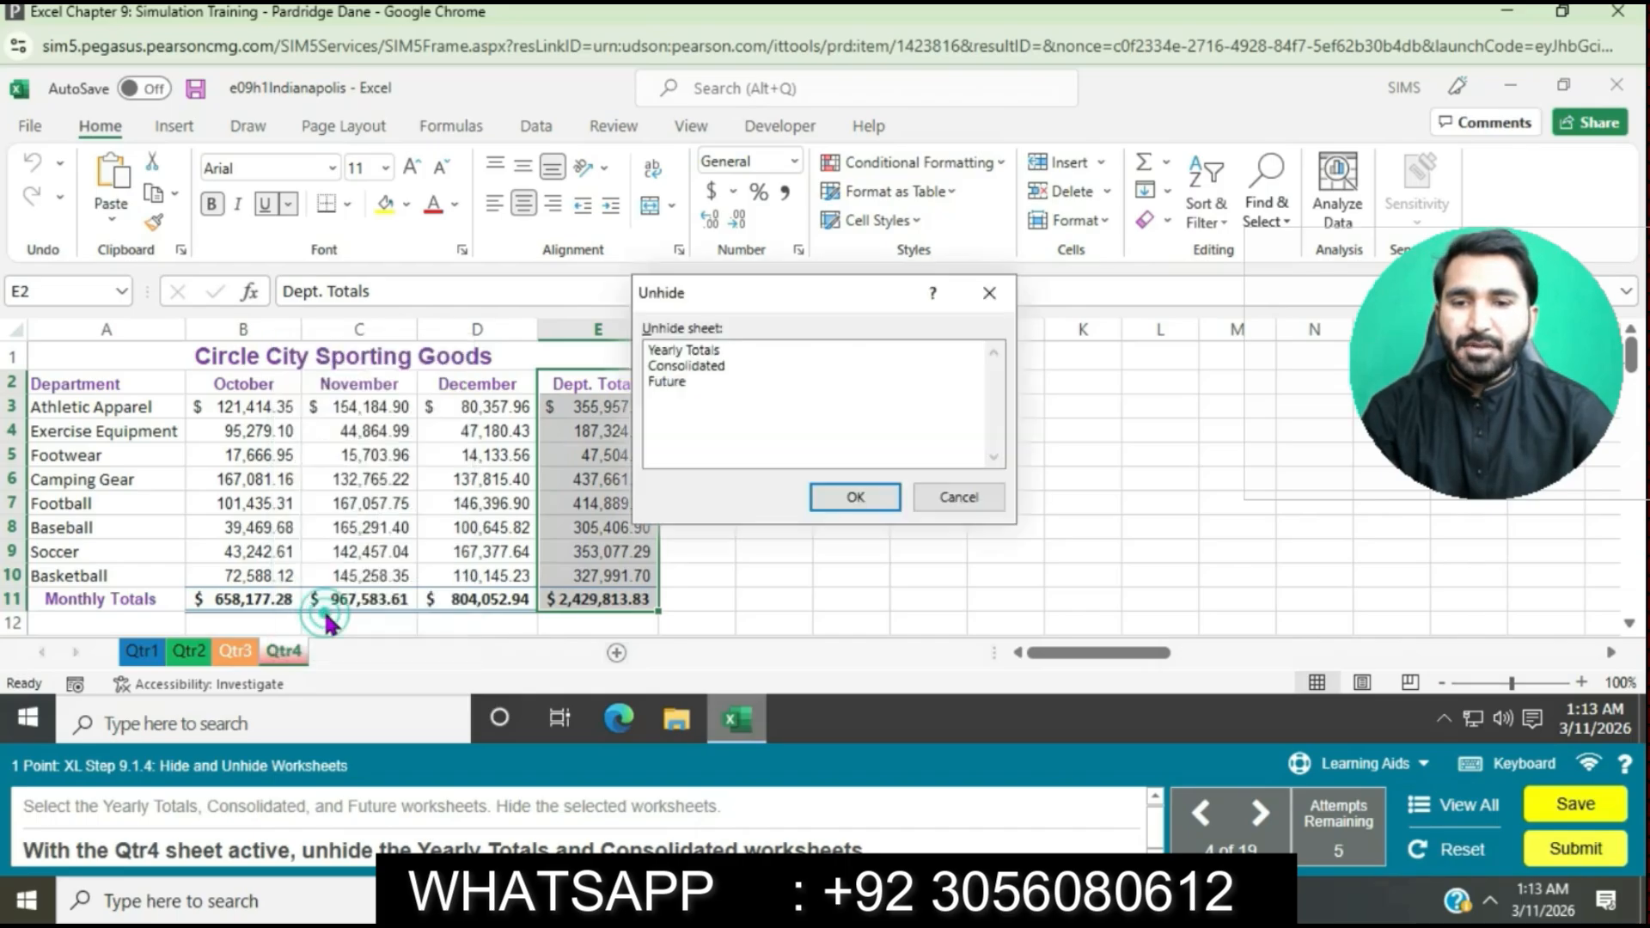
click(692, 351)
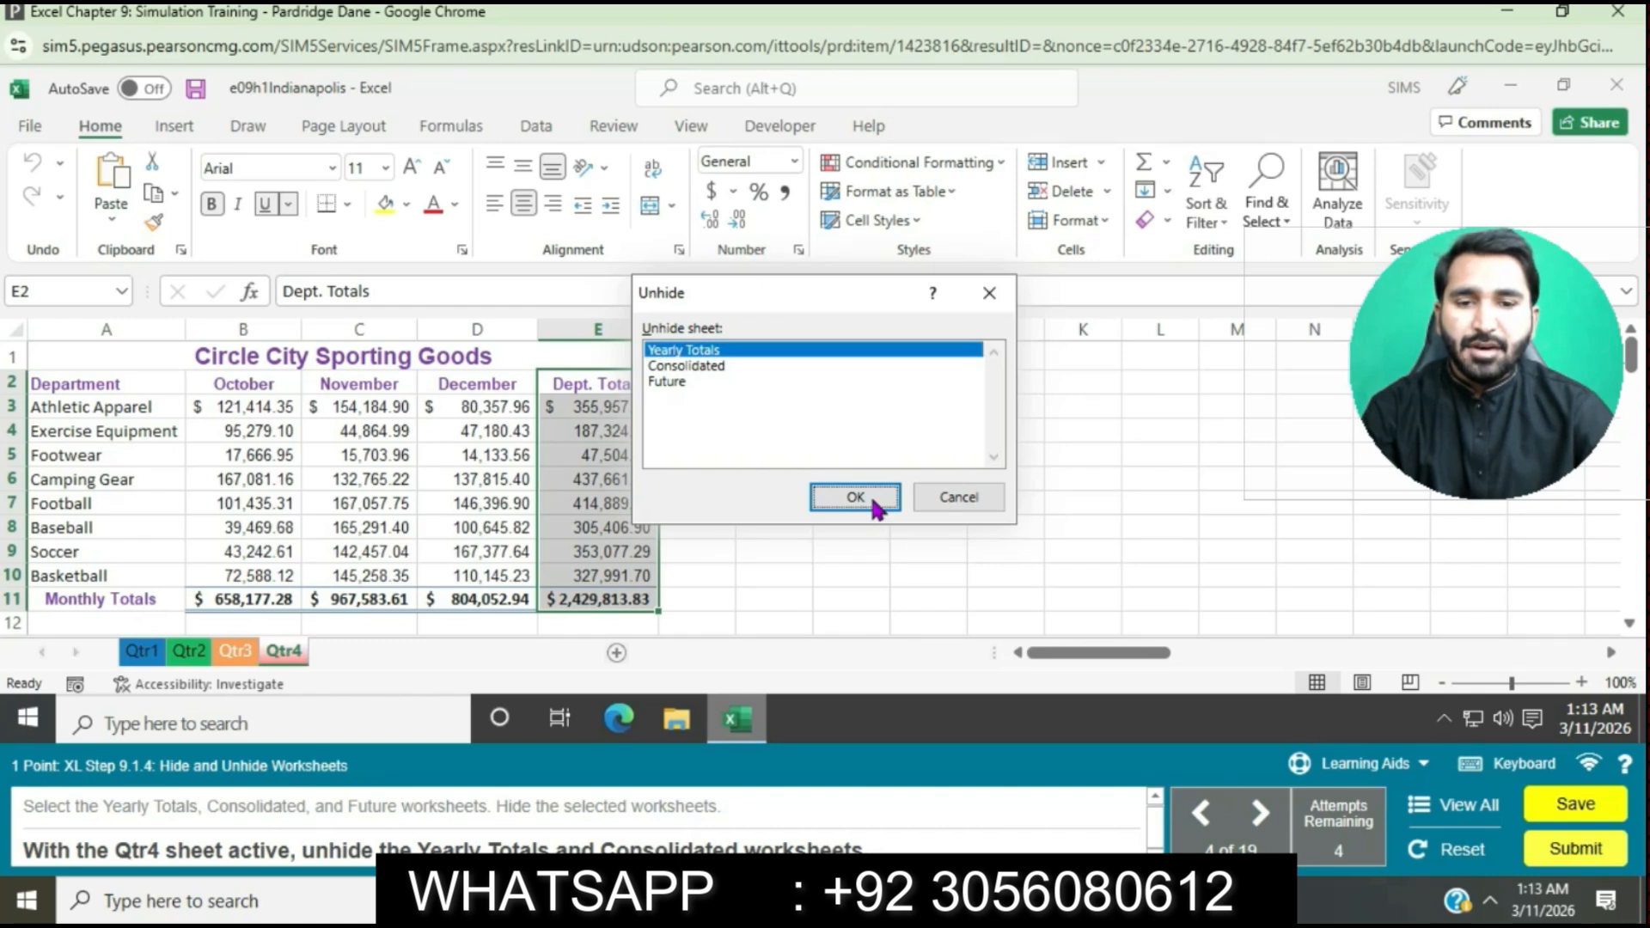
ctrl+click(692, 368)
ctrl+click(692, 369)
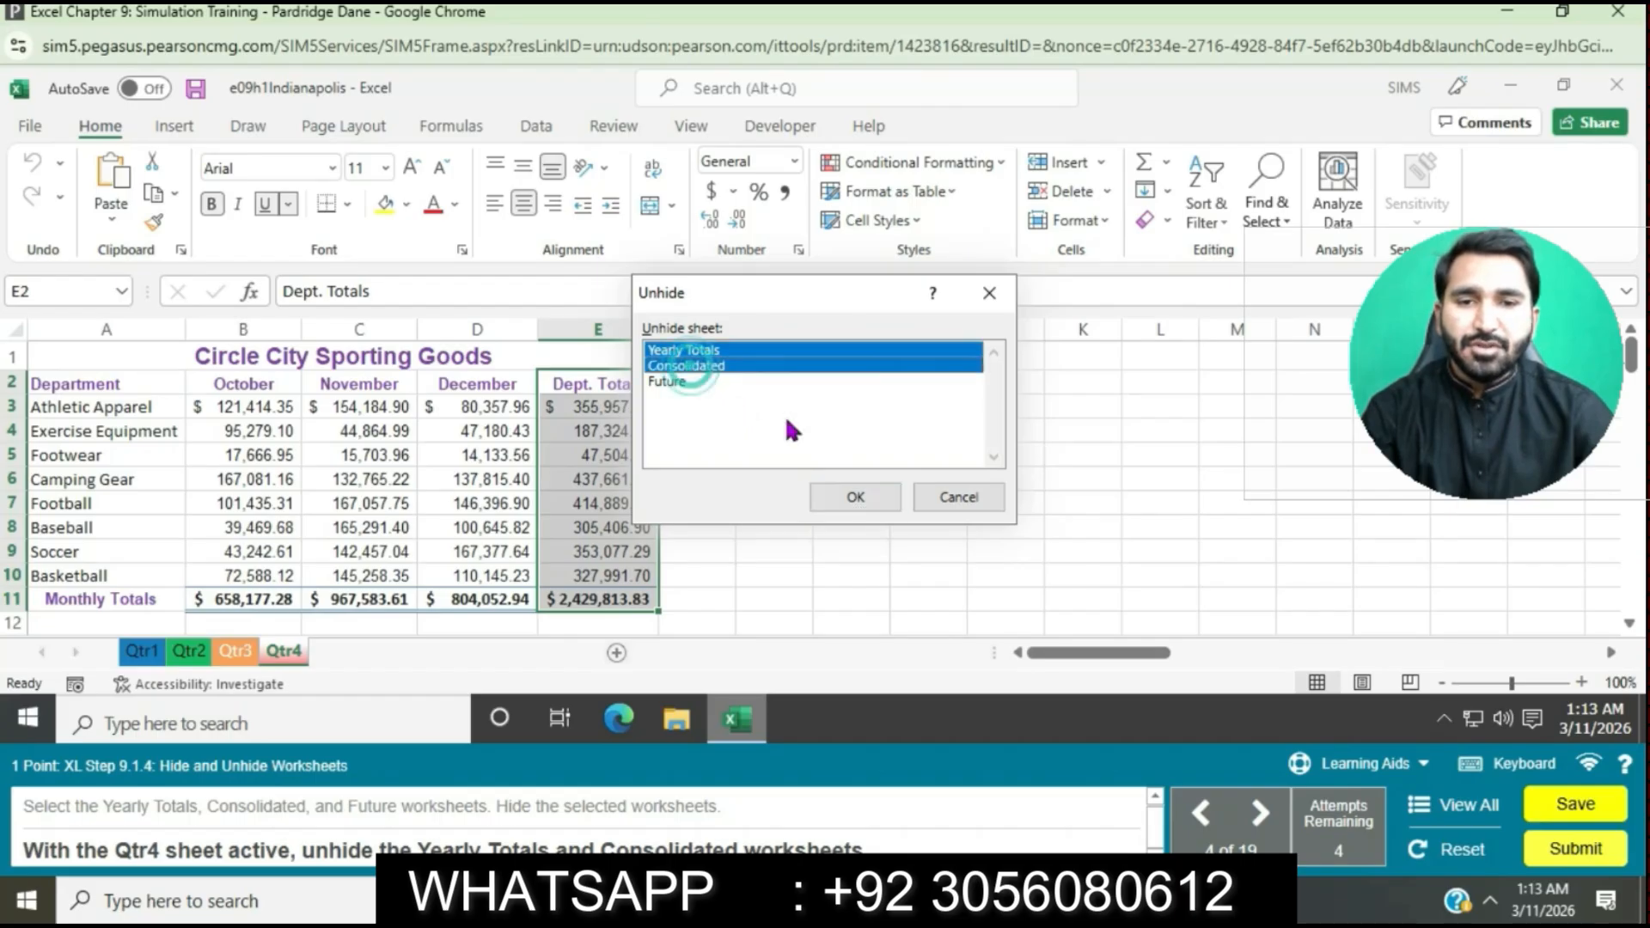
click(854, 496)
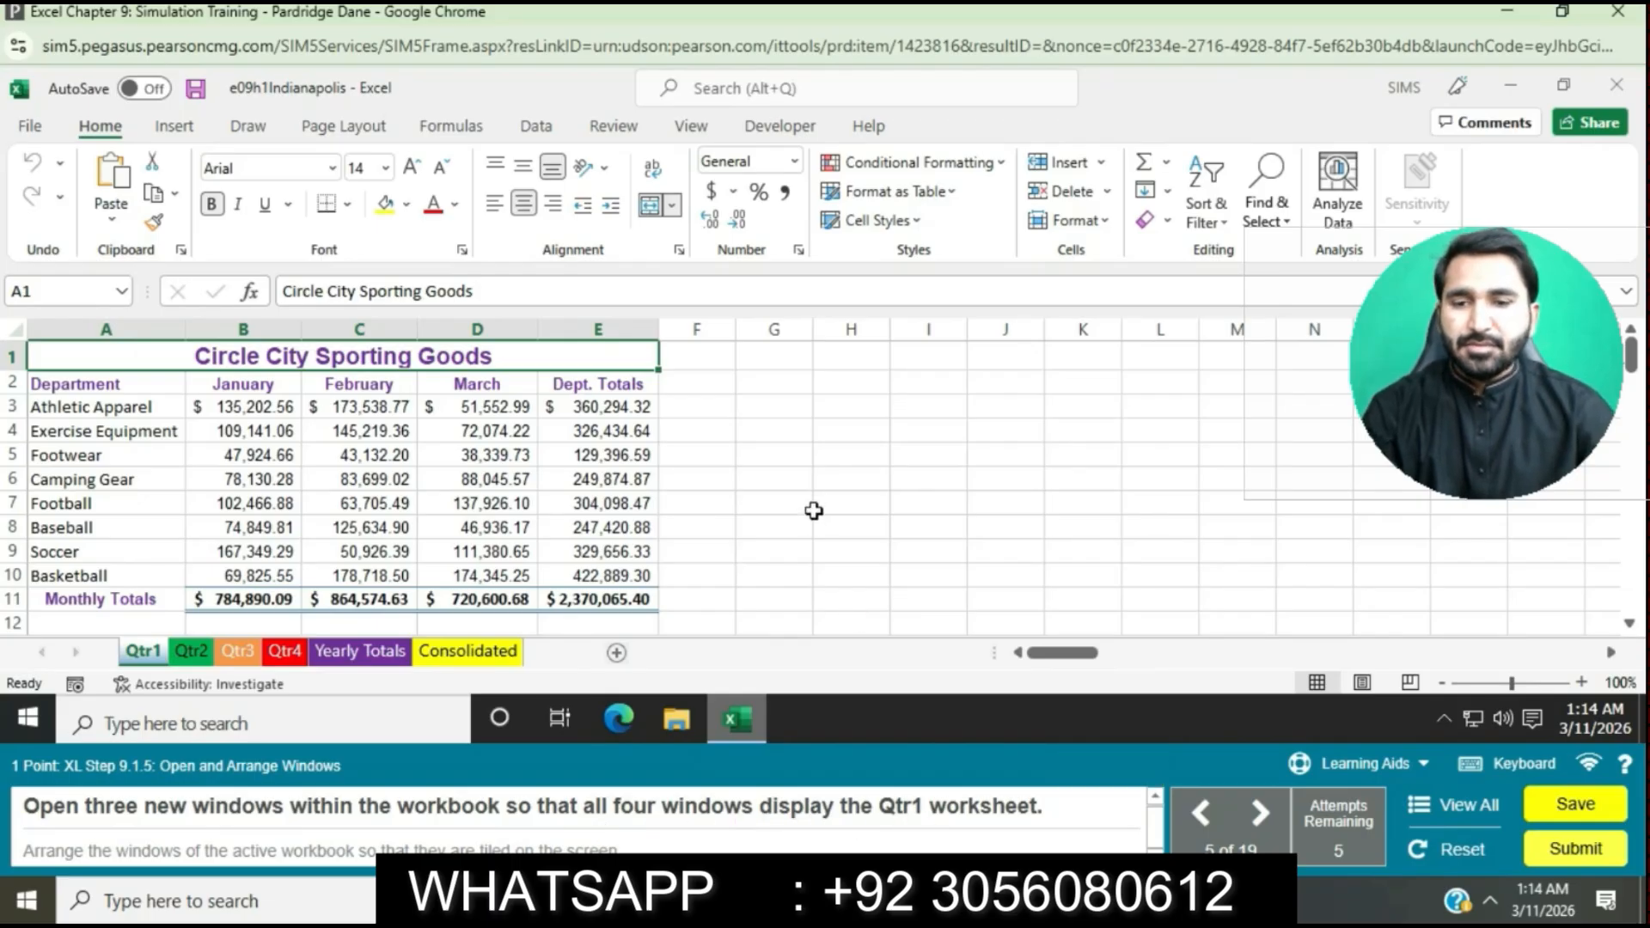
- Open three new windows of the workbook on the Qtr1 worksheet and arrange the active workbook's windows as tiled
click(704, 126)
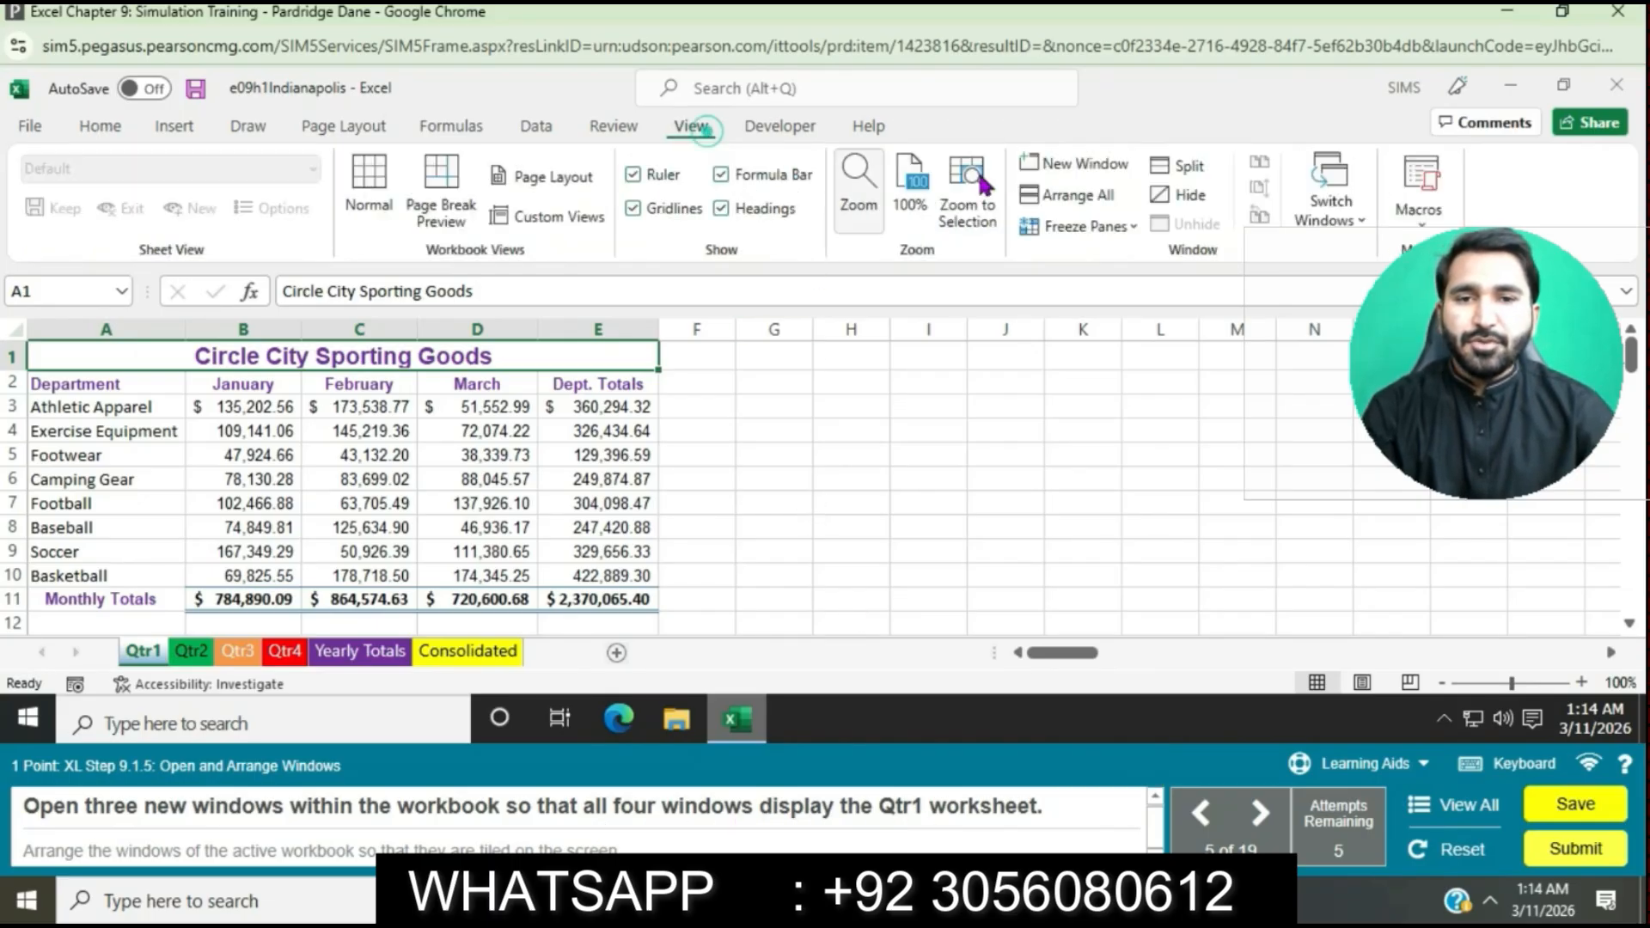
click(1073, 164)
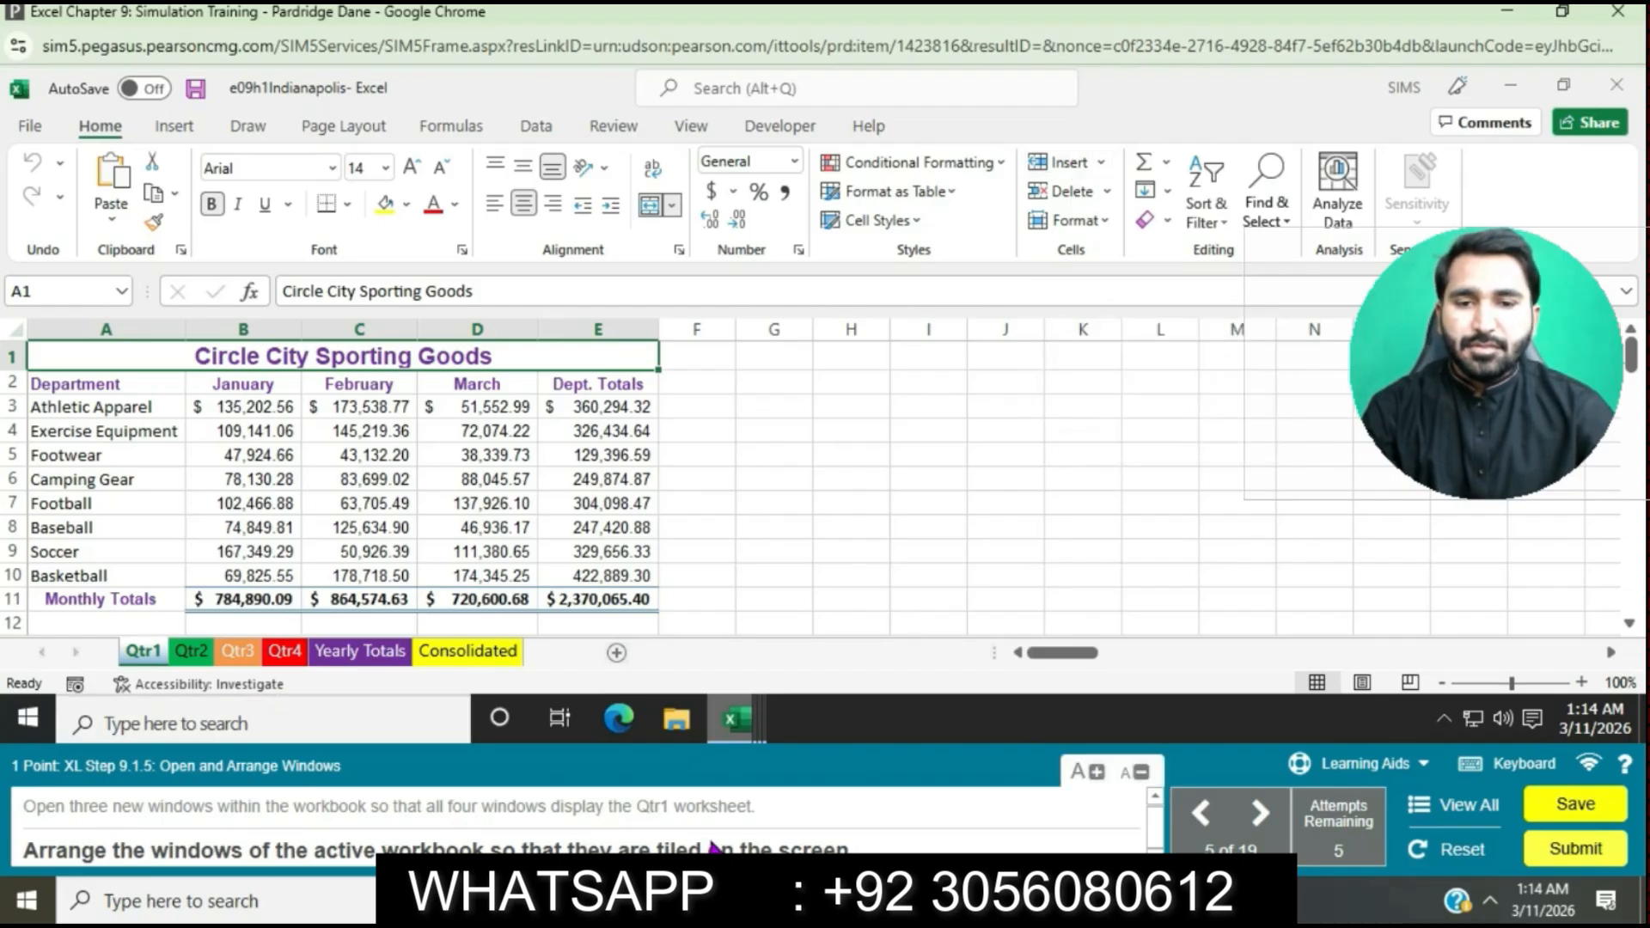
click(764, 129)
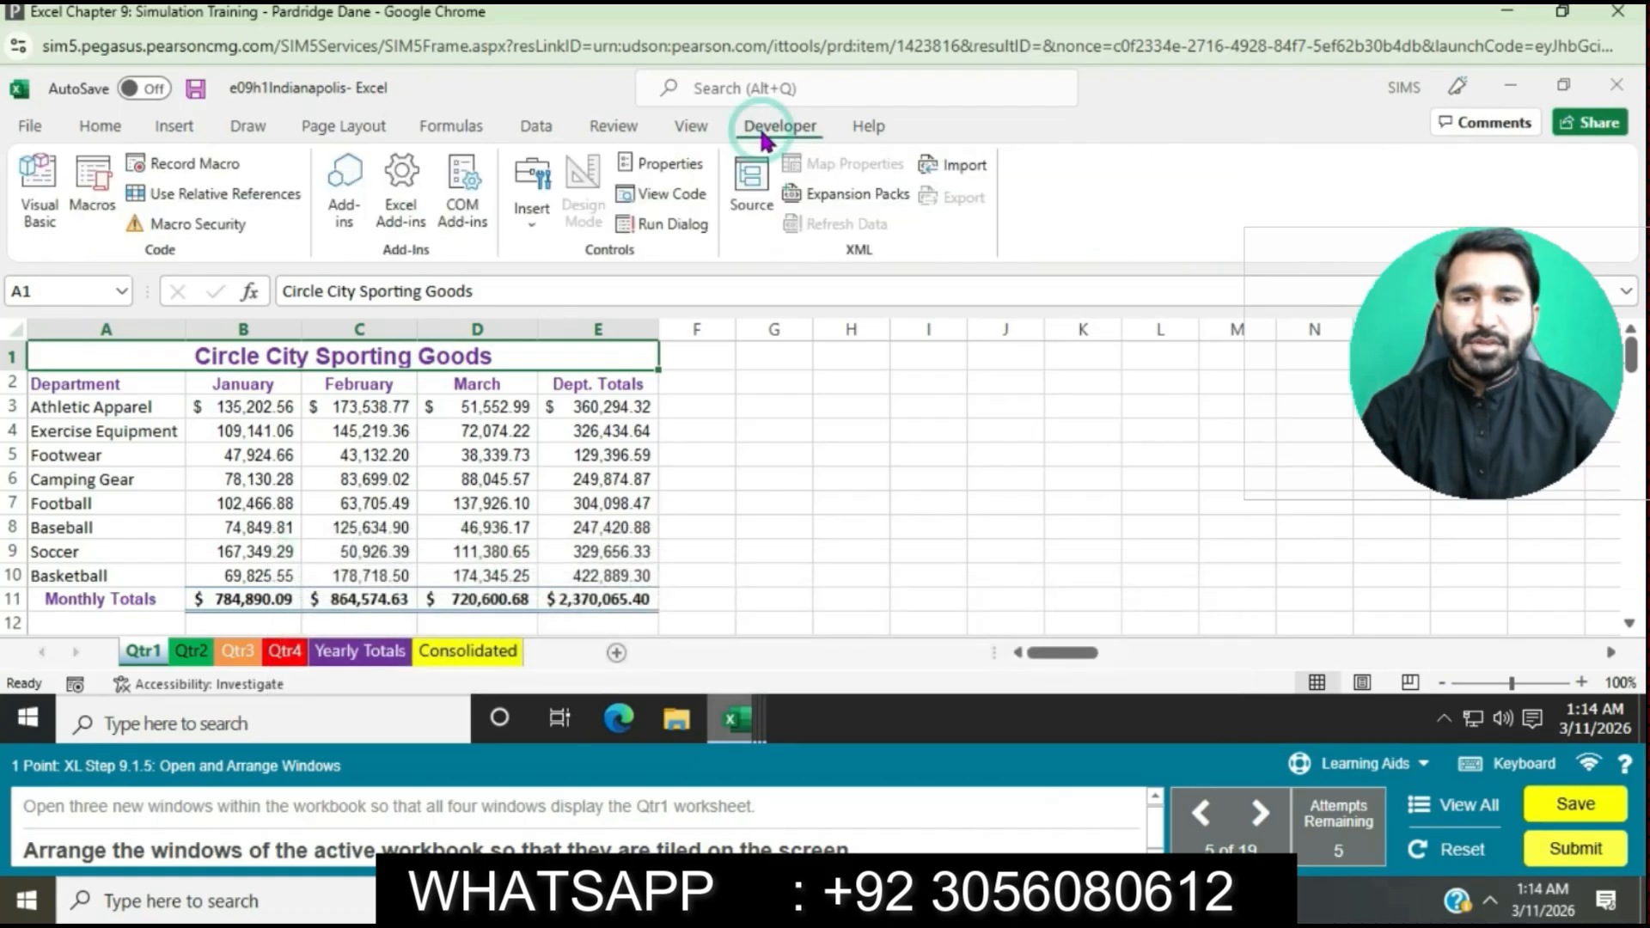
click(692, 127)
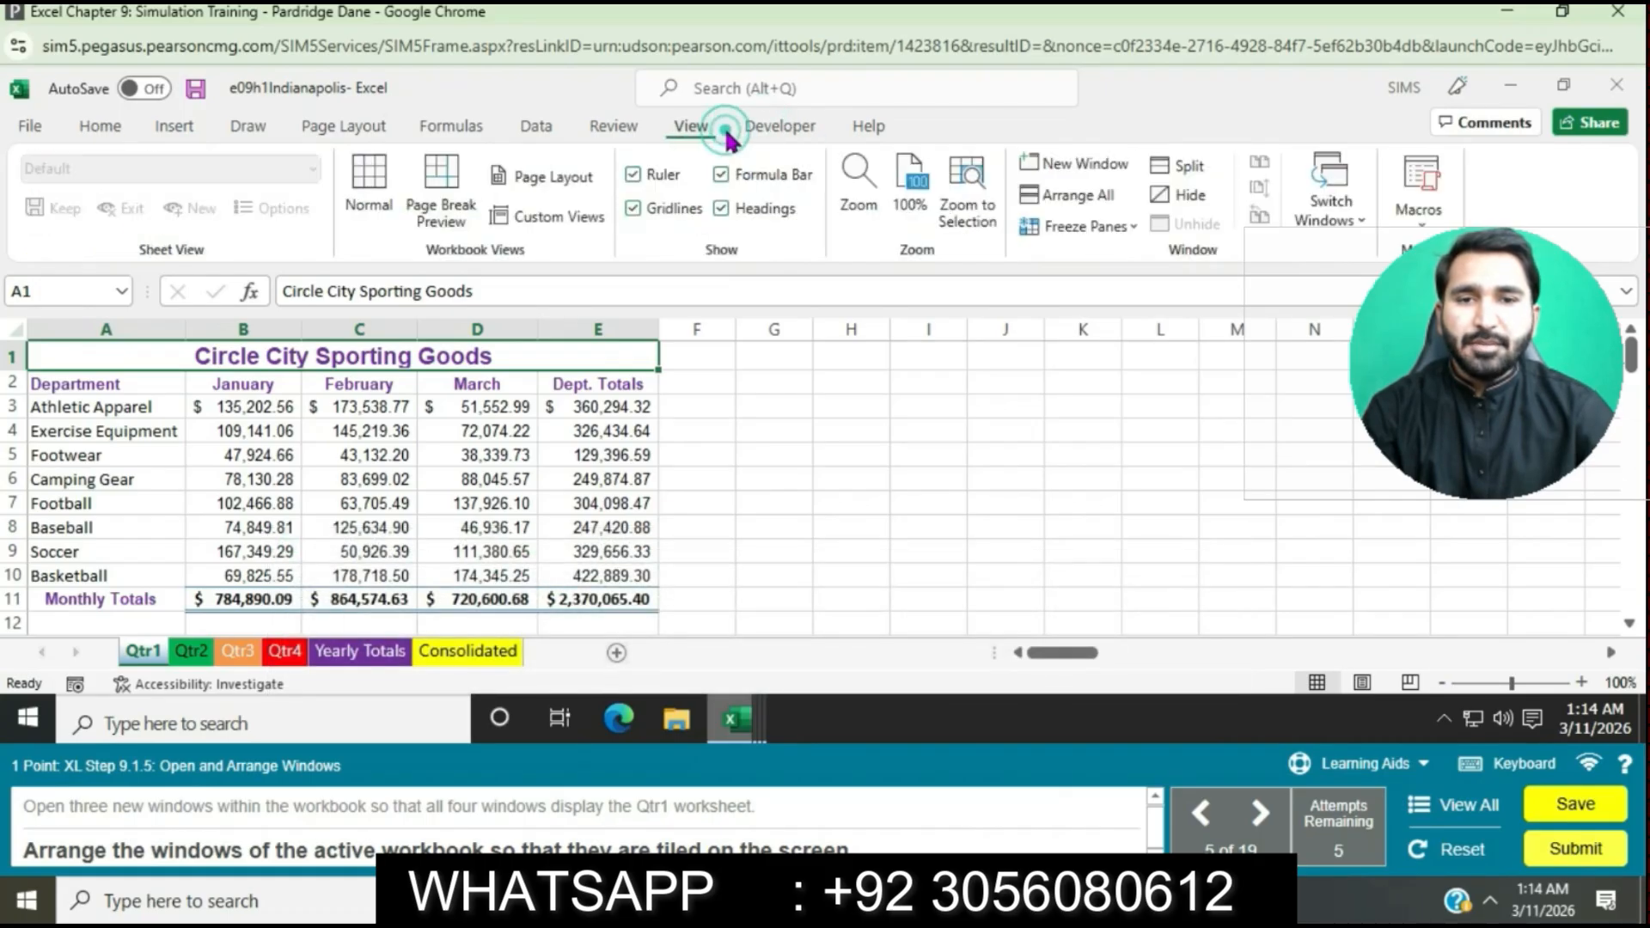
click(1020, 196)
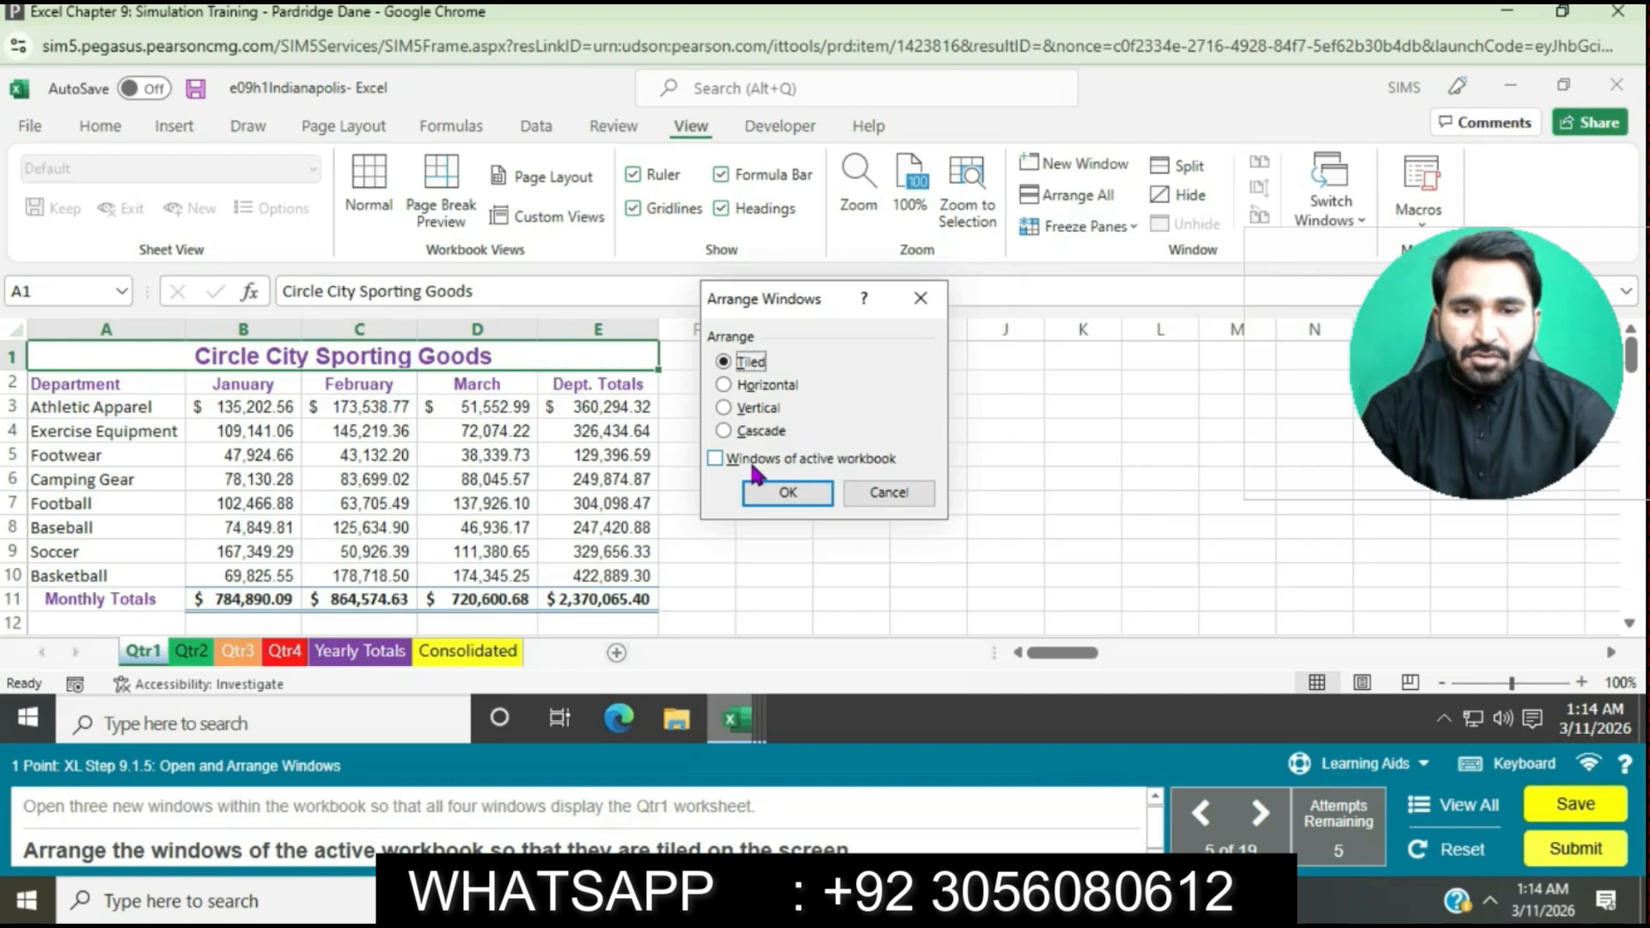
click(717, 459)
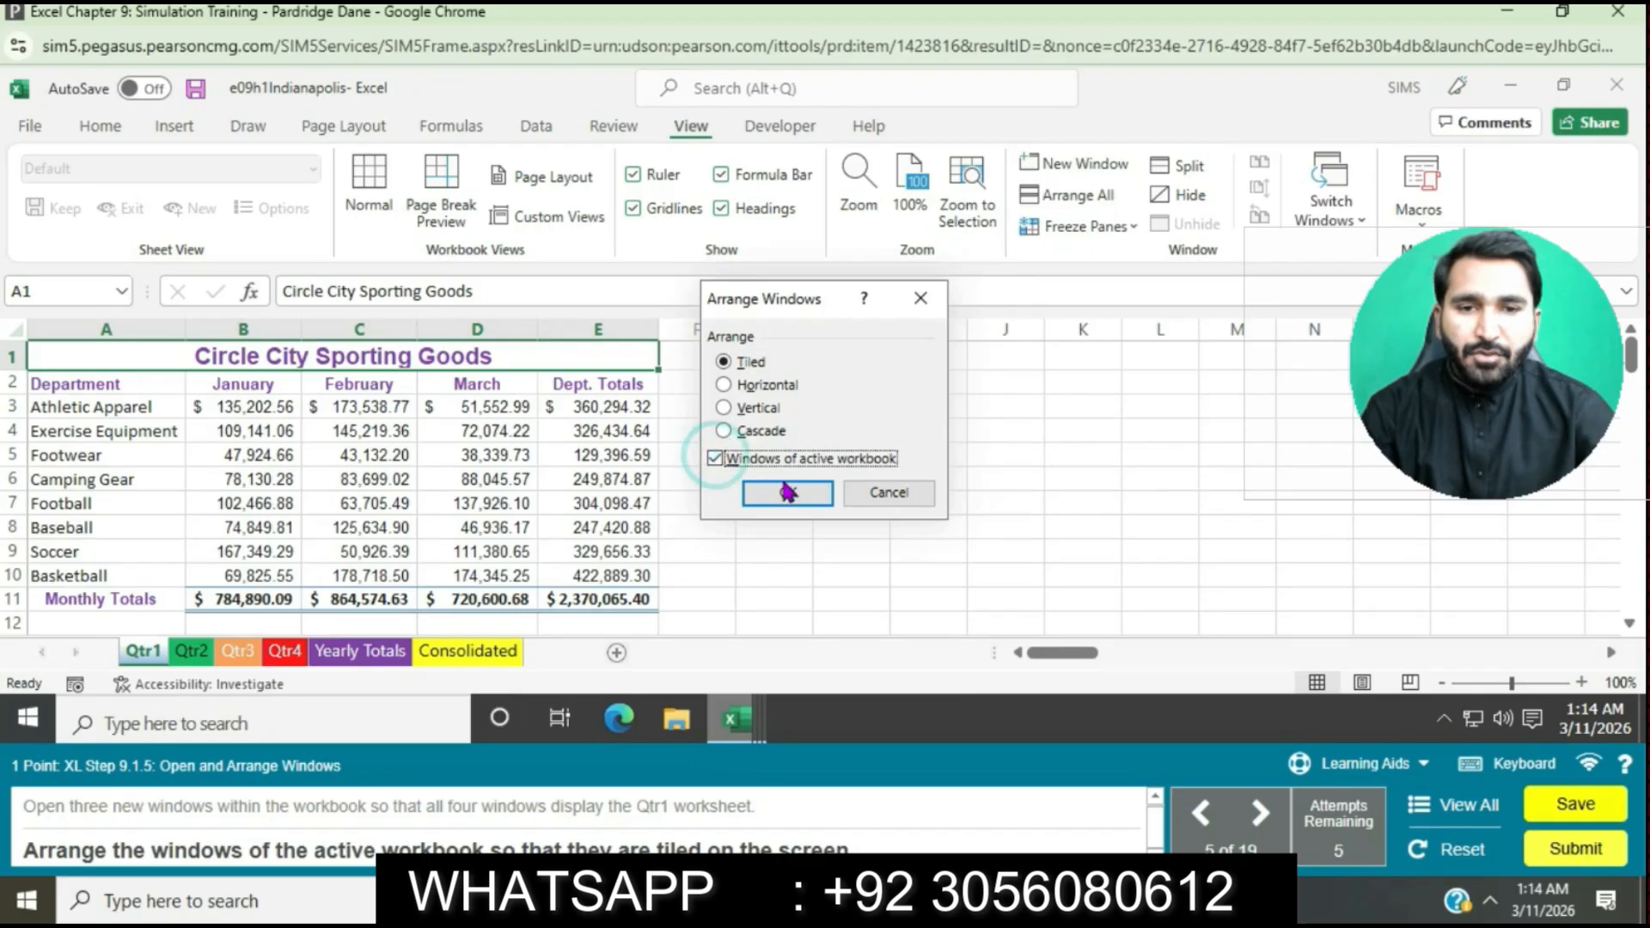
click(787, 492)
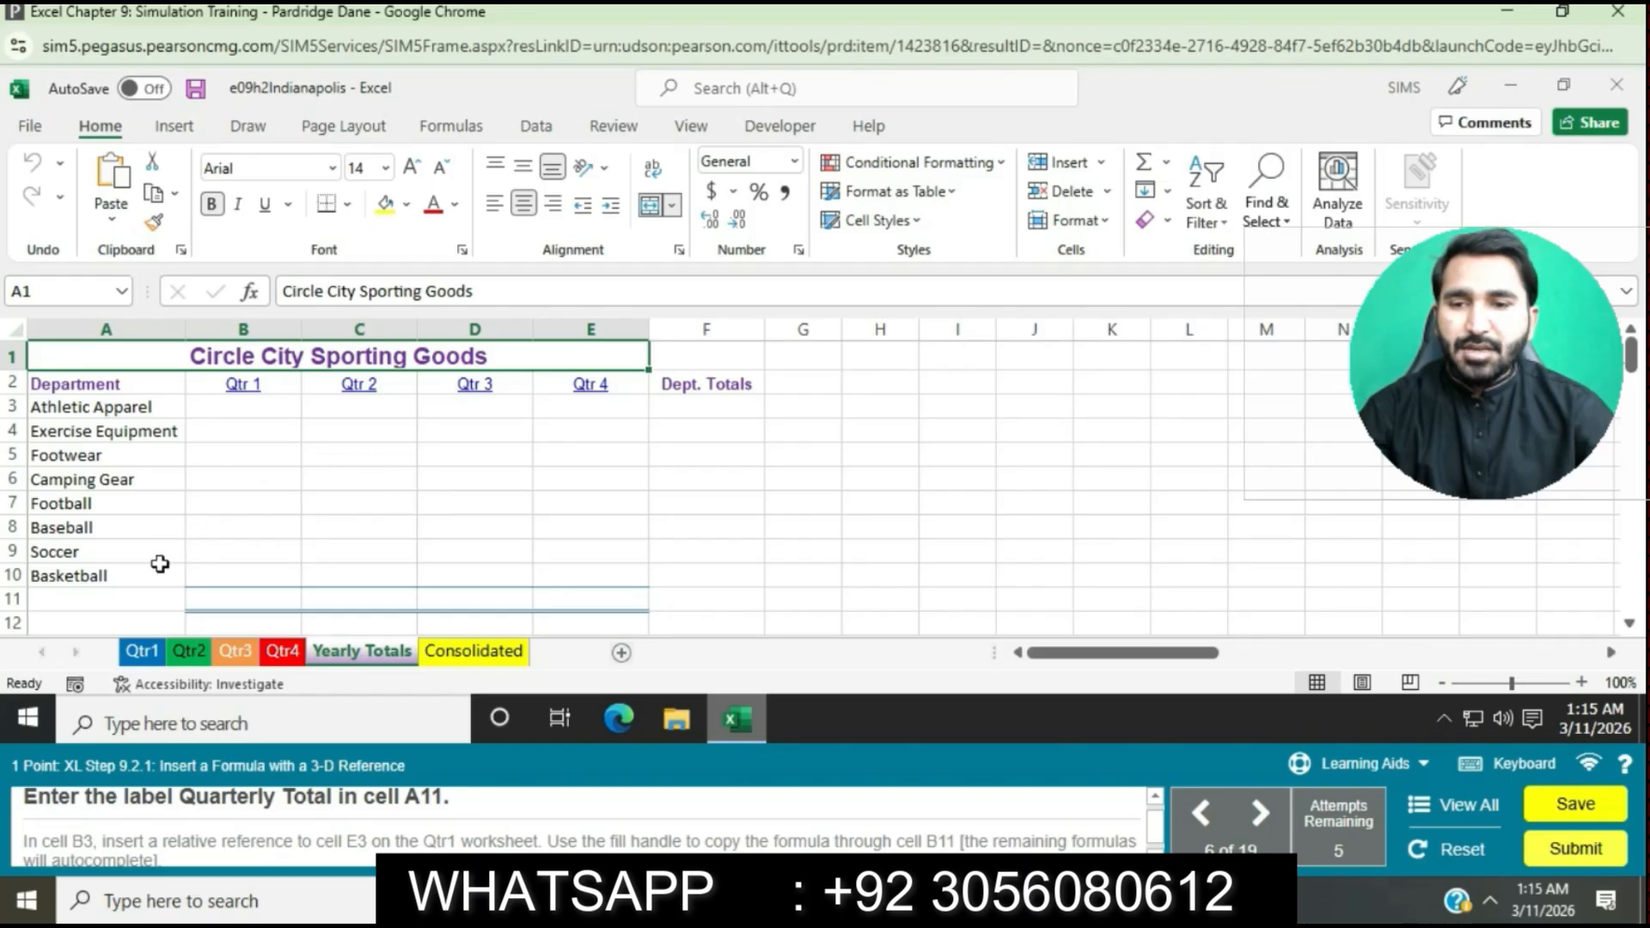
- Enter the label Quarterly Total in cell A11 of the Yearly Totals worksheet
click(129, 597)
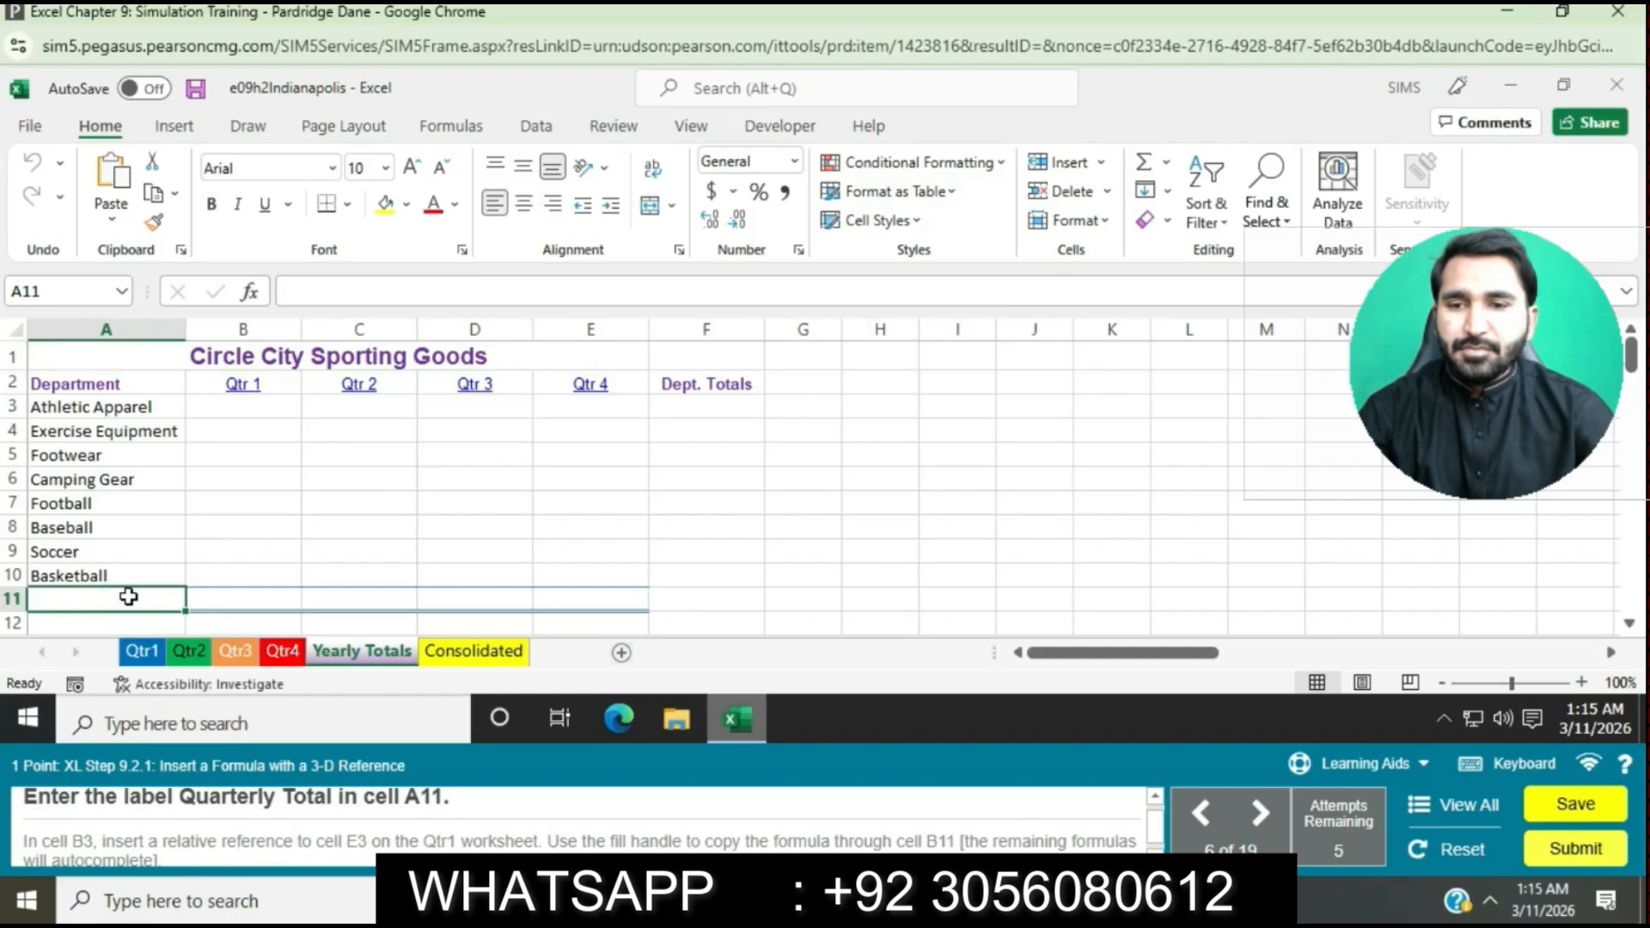
text(Qua)
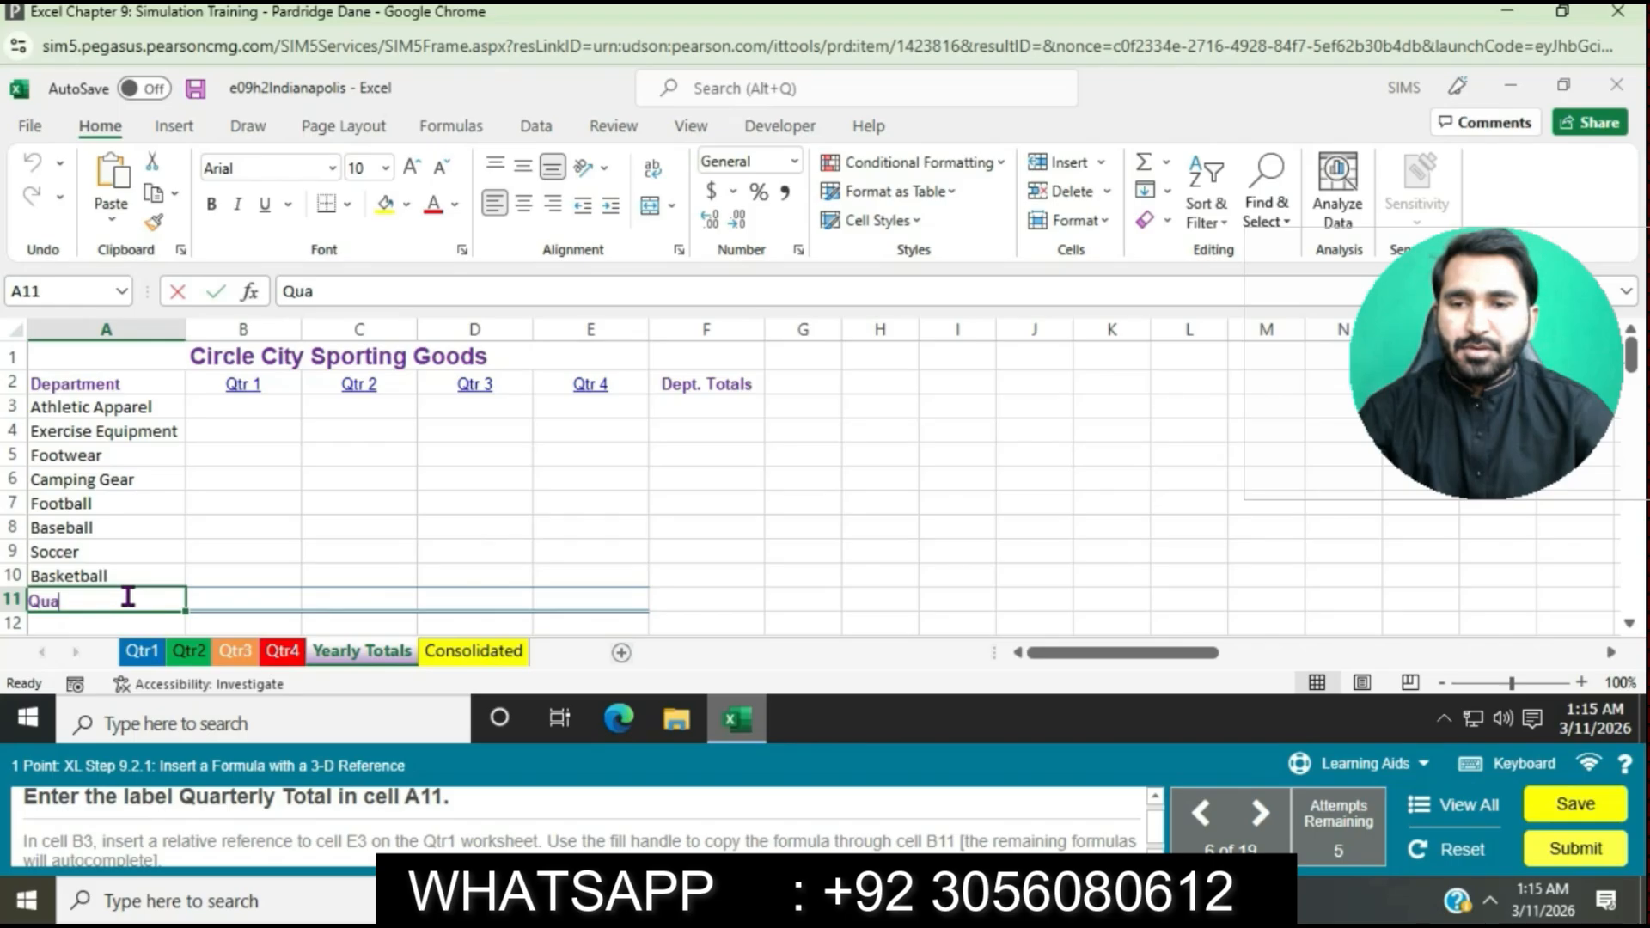
text(rter)
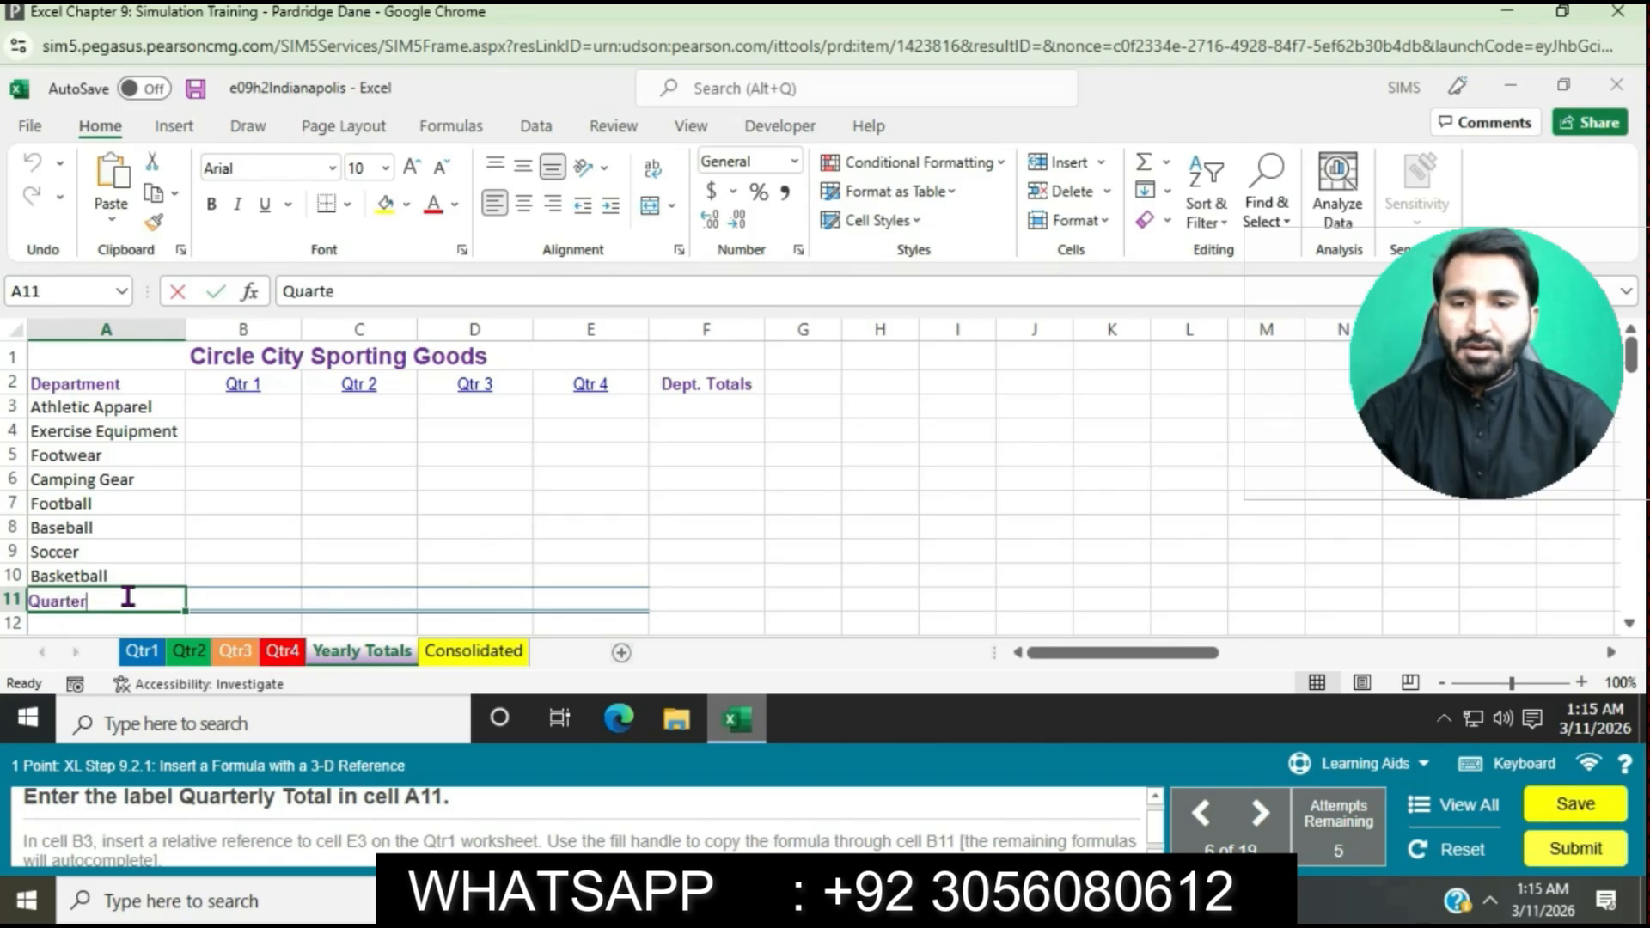
text(ly T)
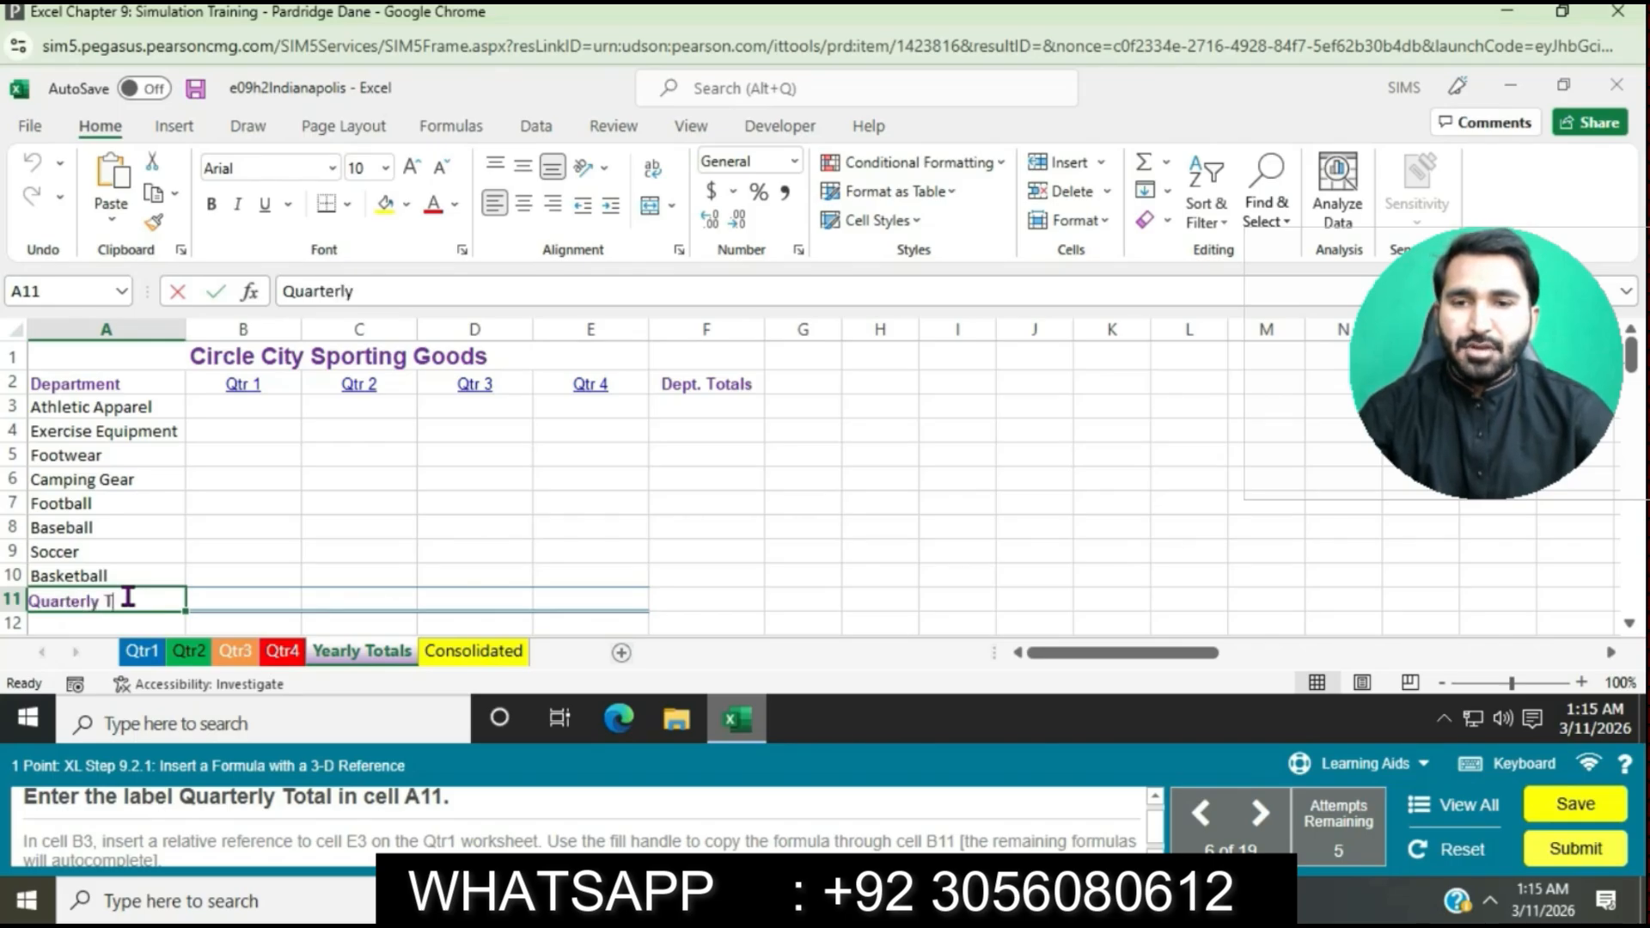
text(otal)
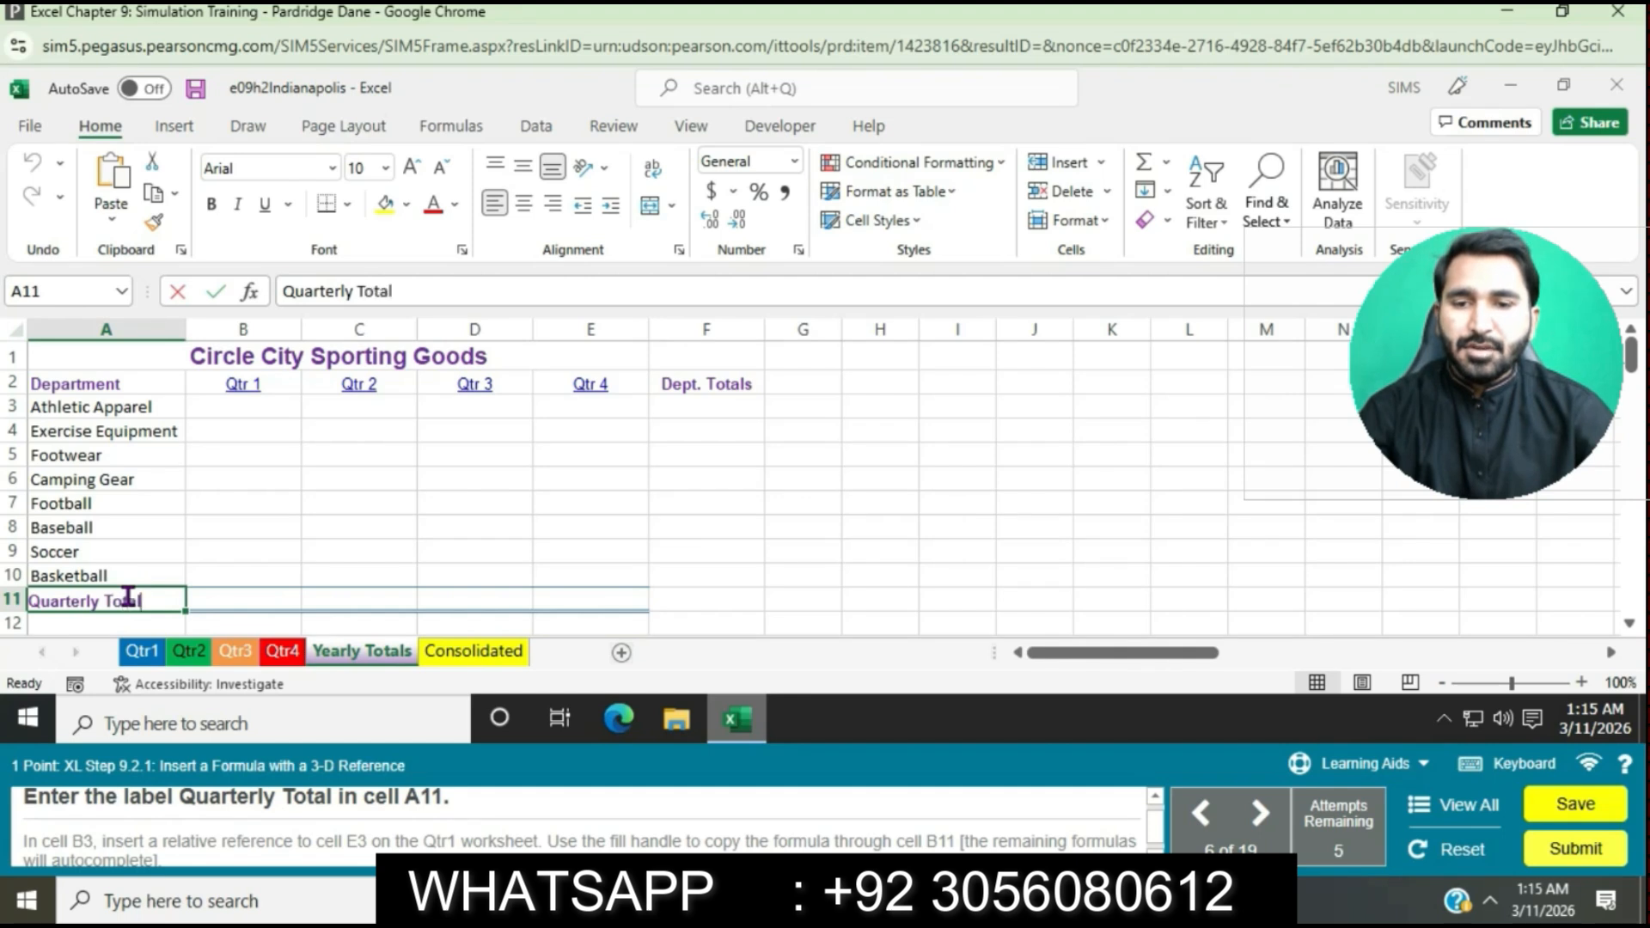
key(Return)
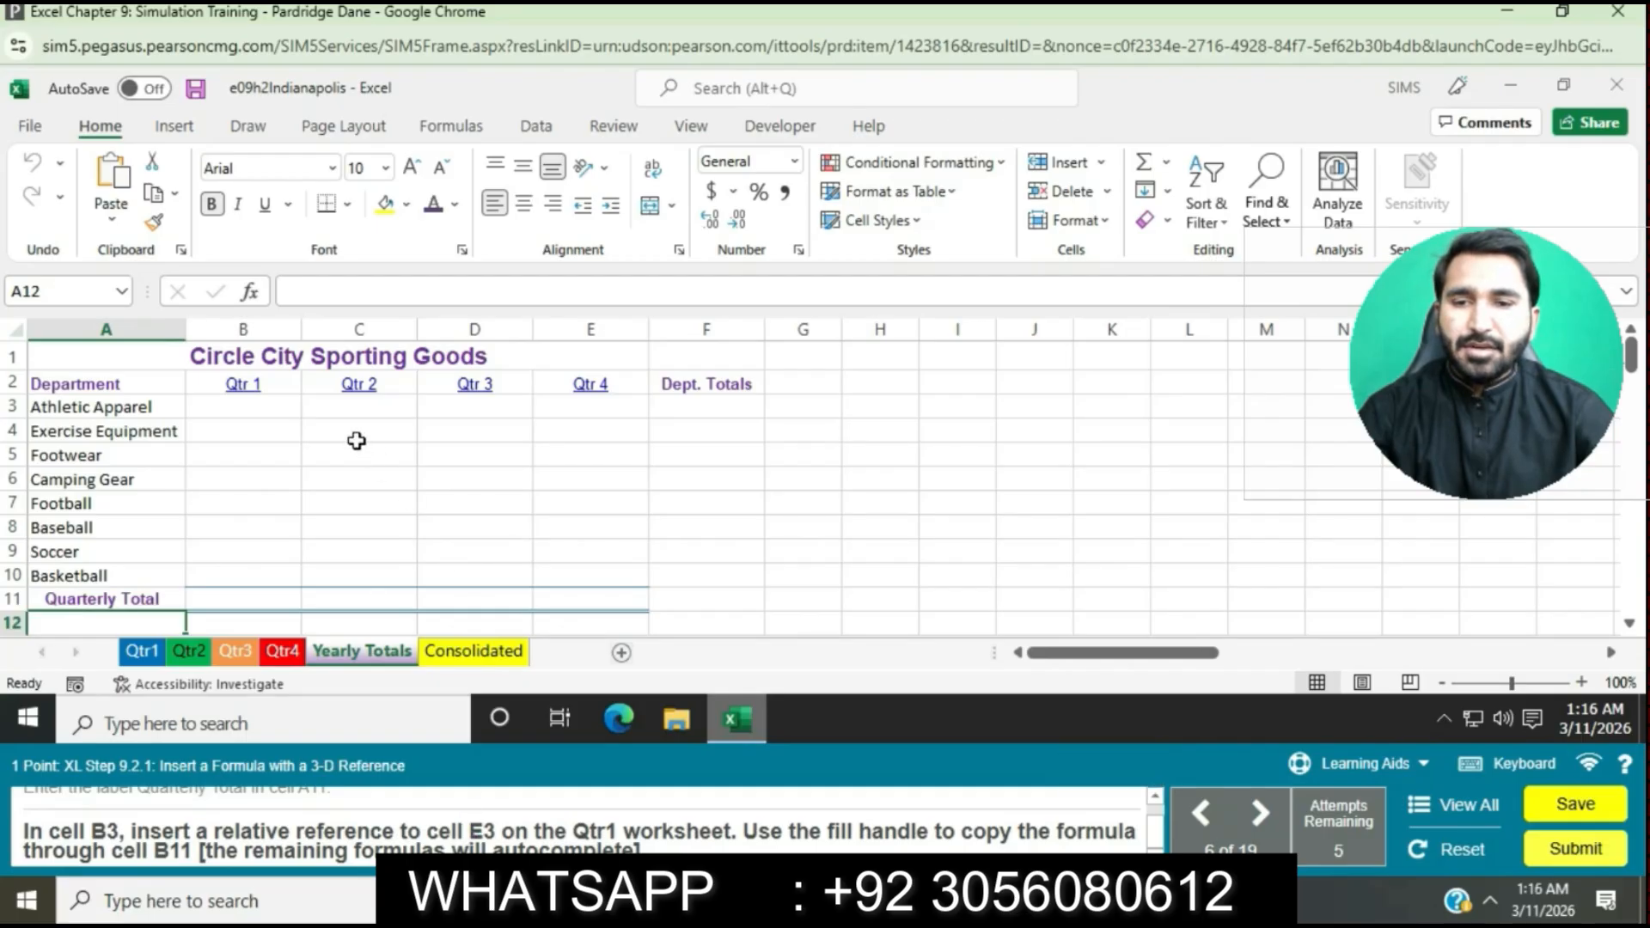
- Insert a relative reference in cell B3 of Yearly Totals to cell E3 on the Qtr1 worksheet
click(251, 410)
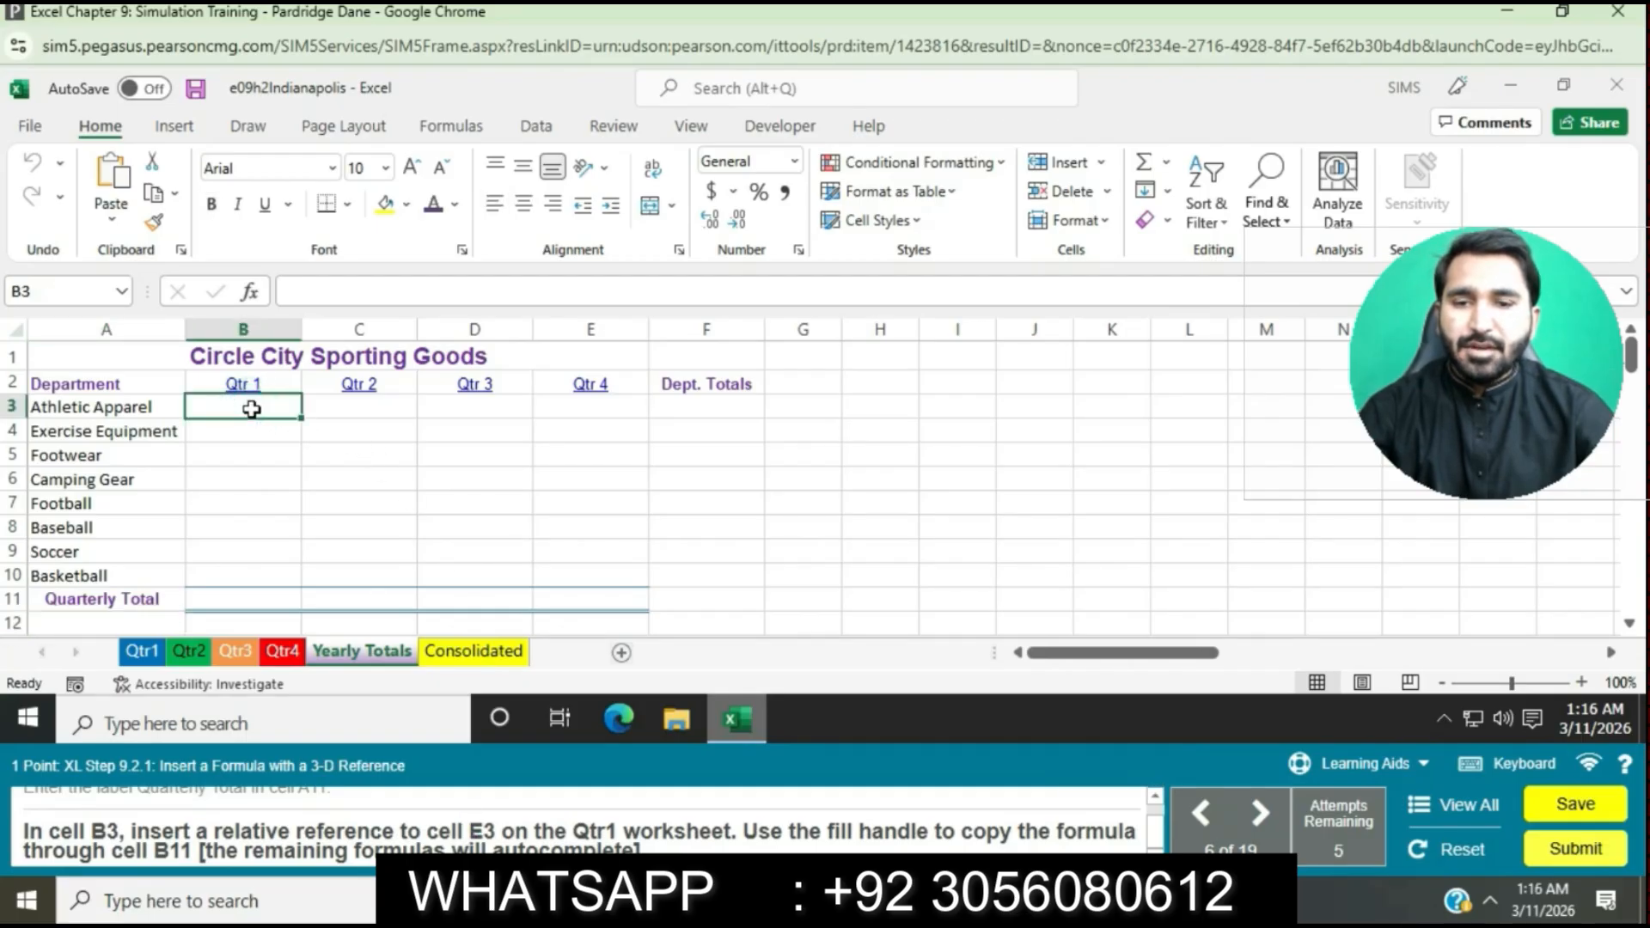
key(Return)
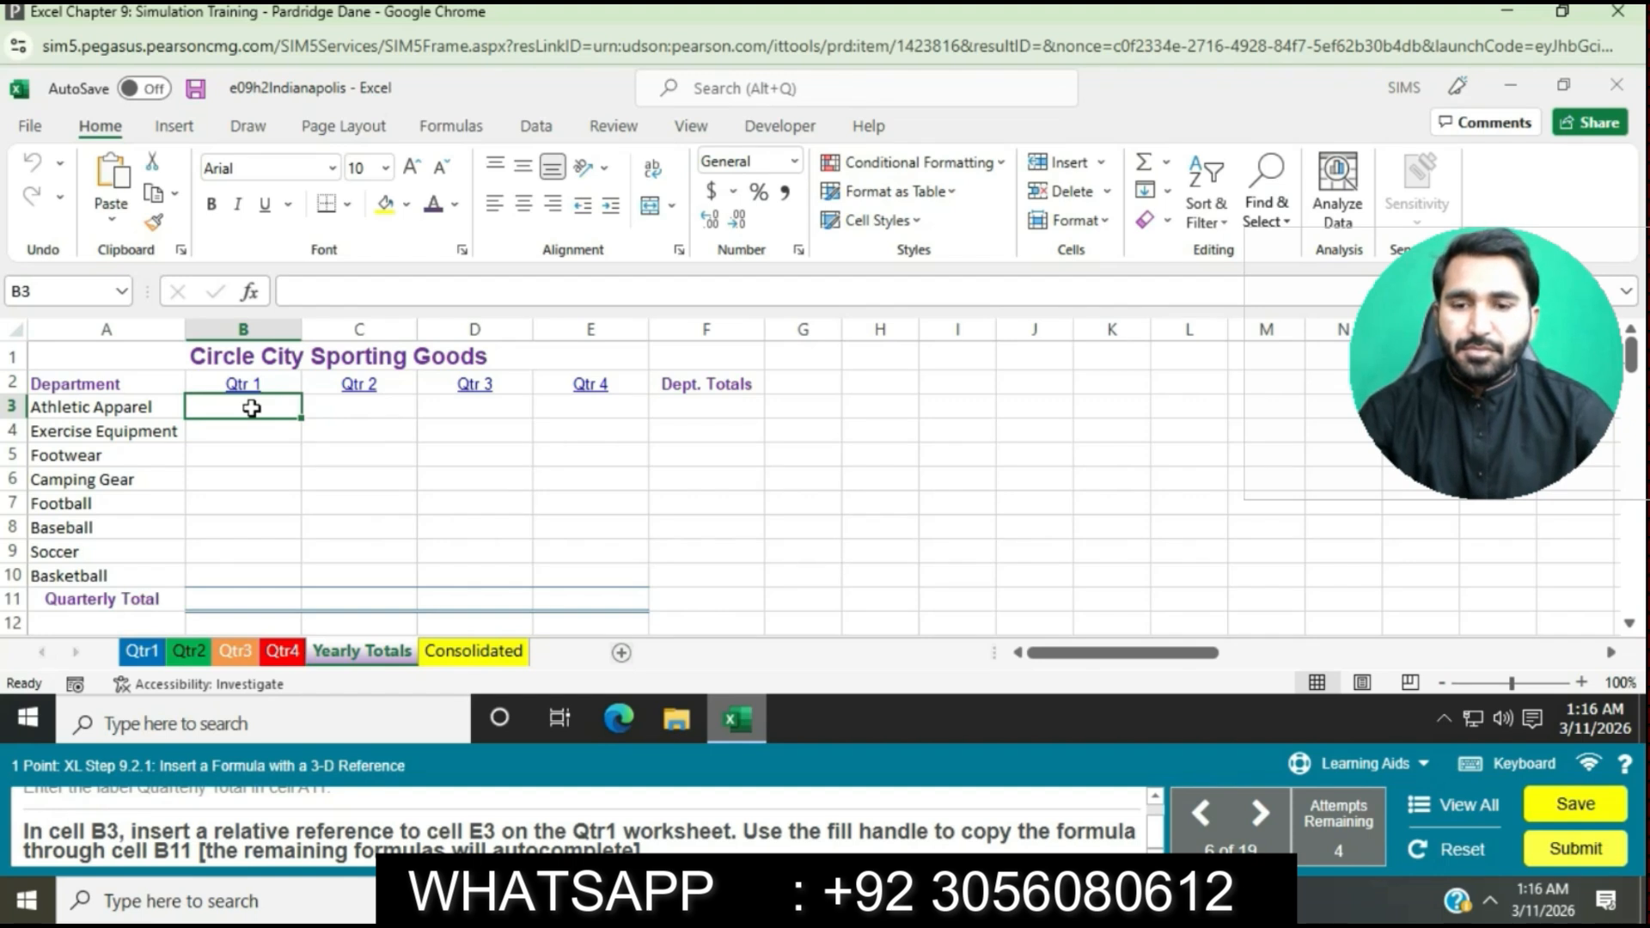
text(=)
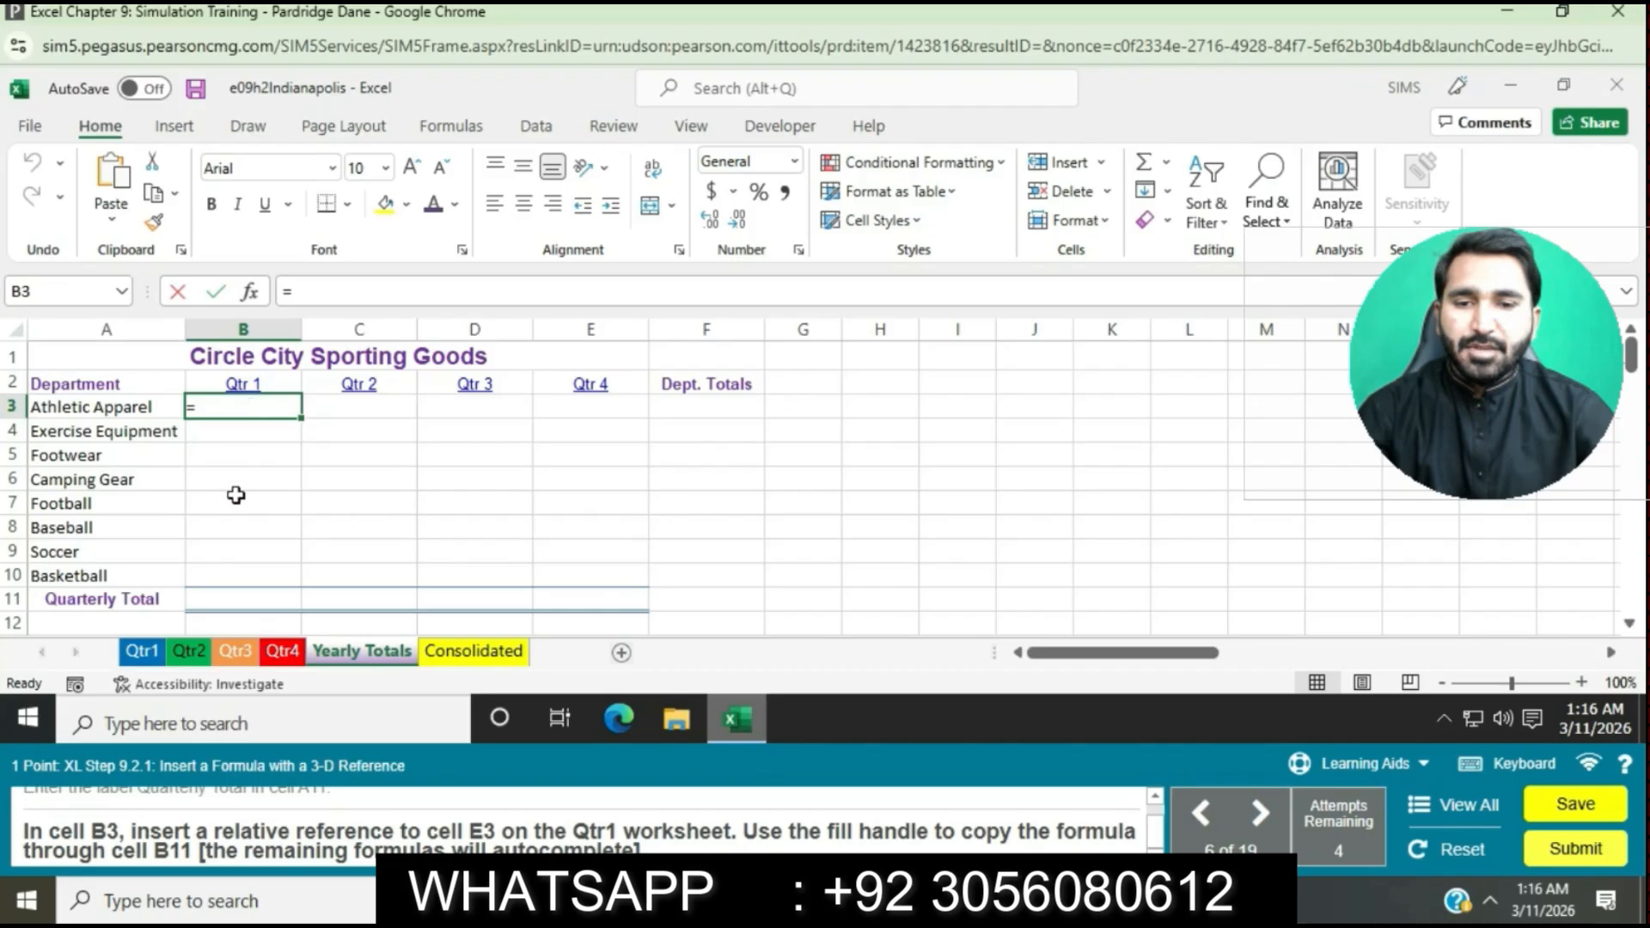
click(144, 652)
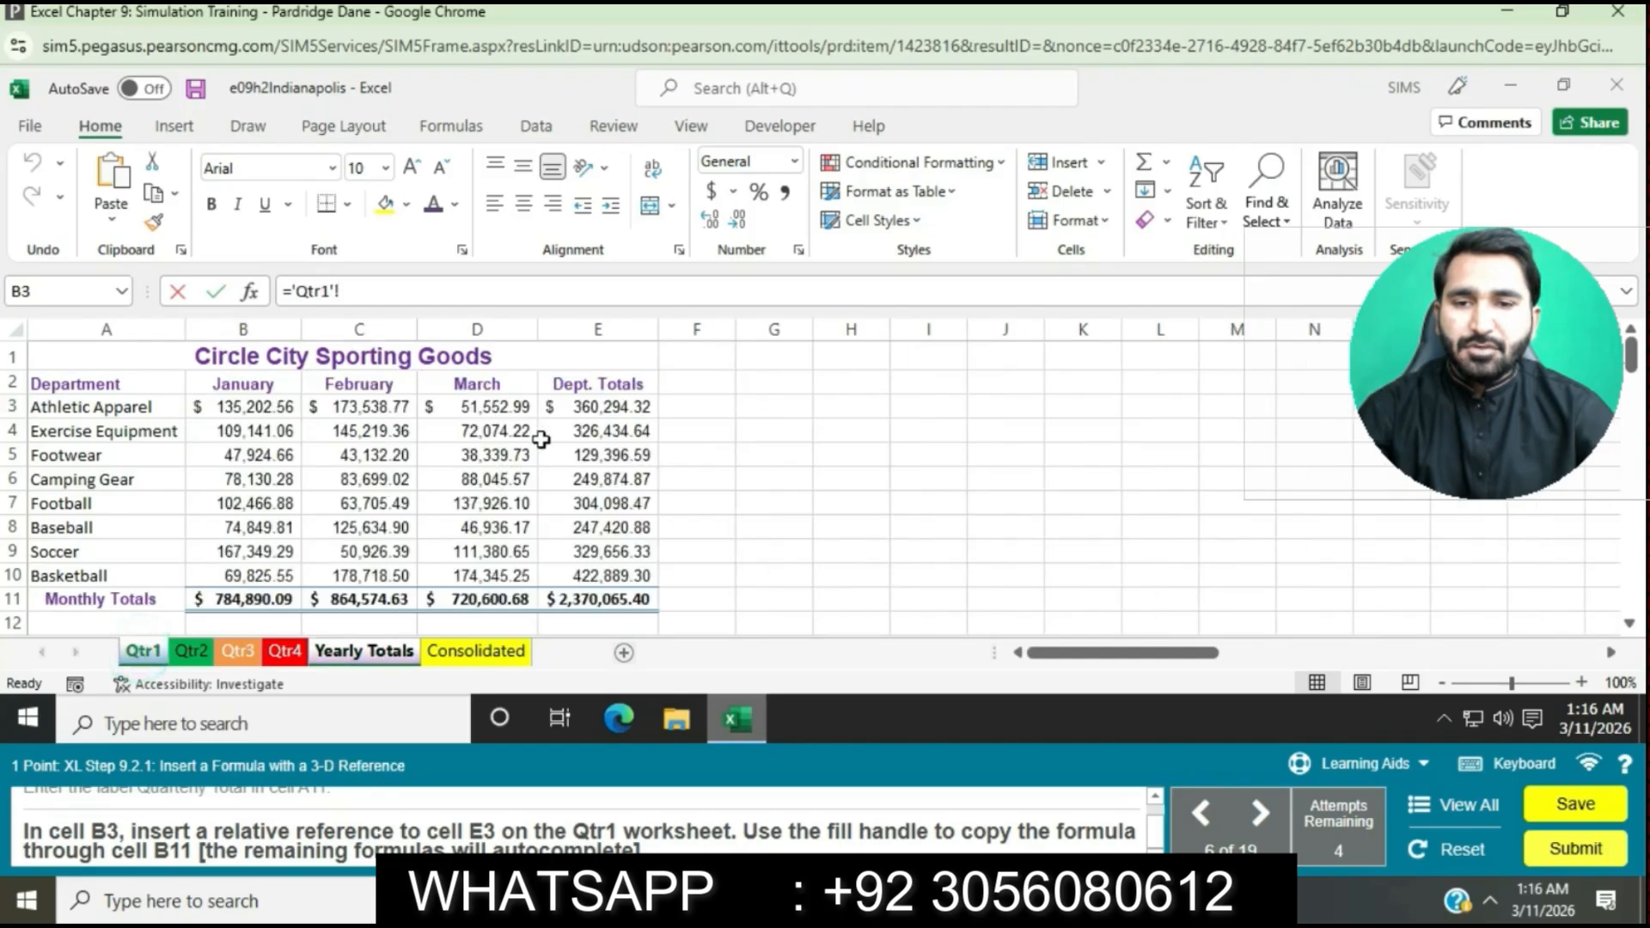
click(562, 410)
key(Return)
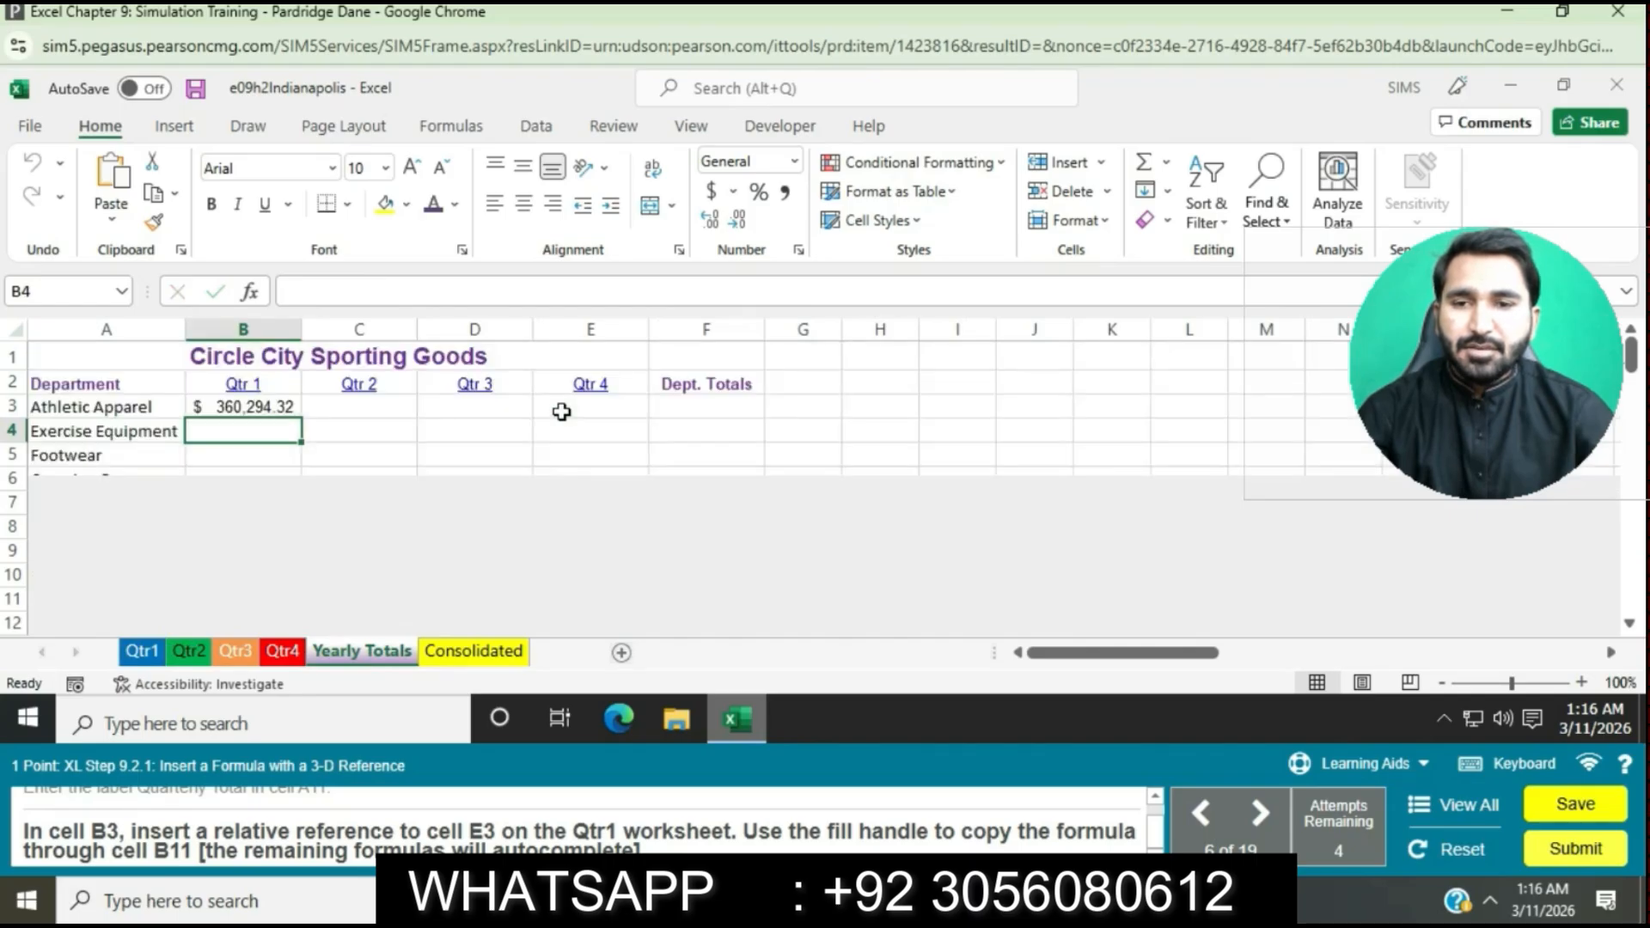
- Copy the Qtr1 reference formula from cell B3 down through cell B11
click(267, 404)
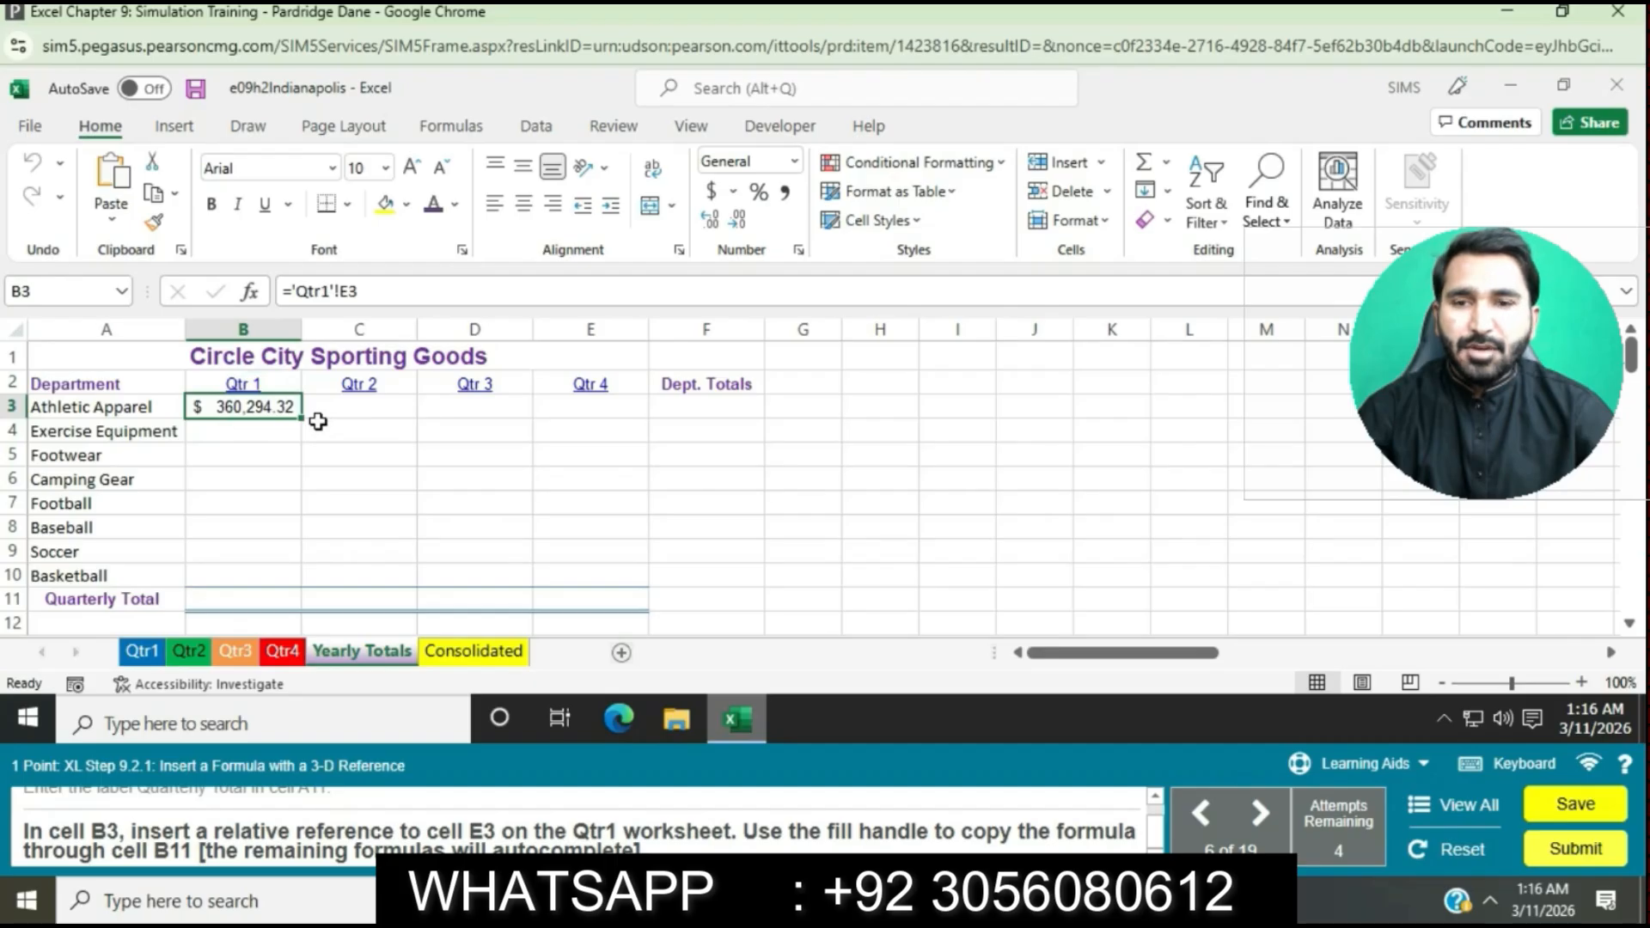
drag(302, 418, 278, 579)
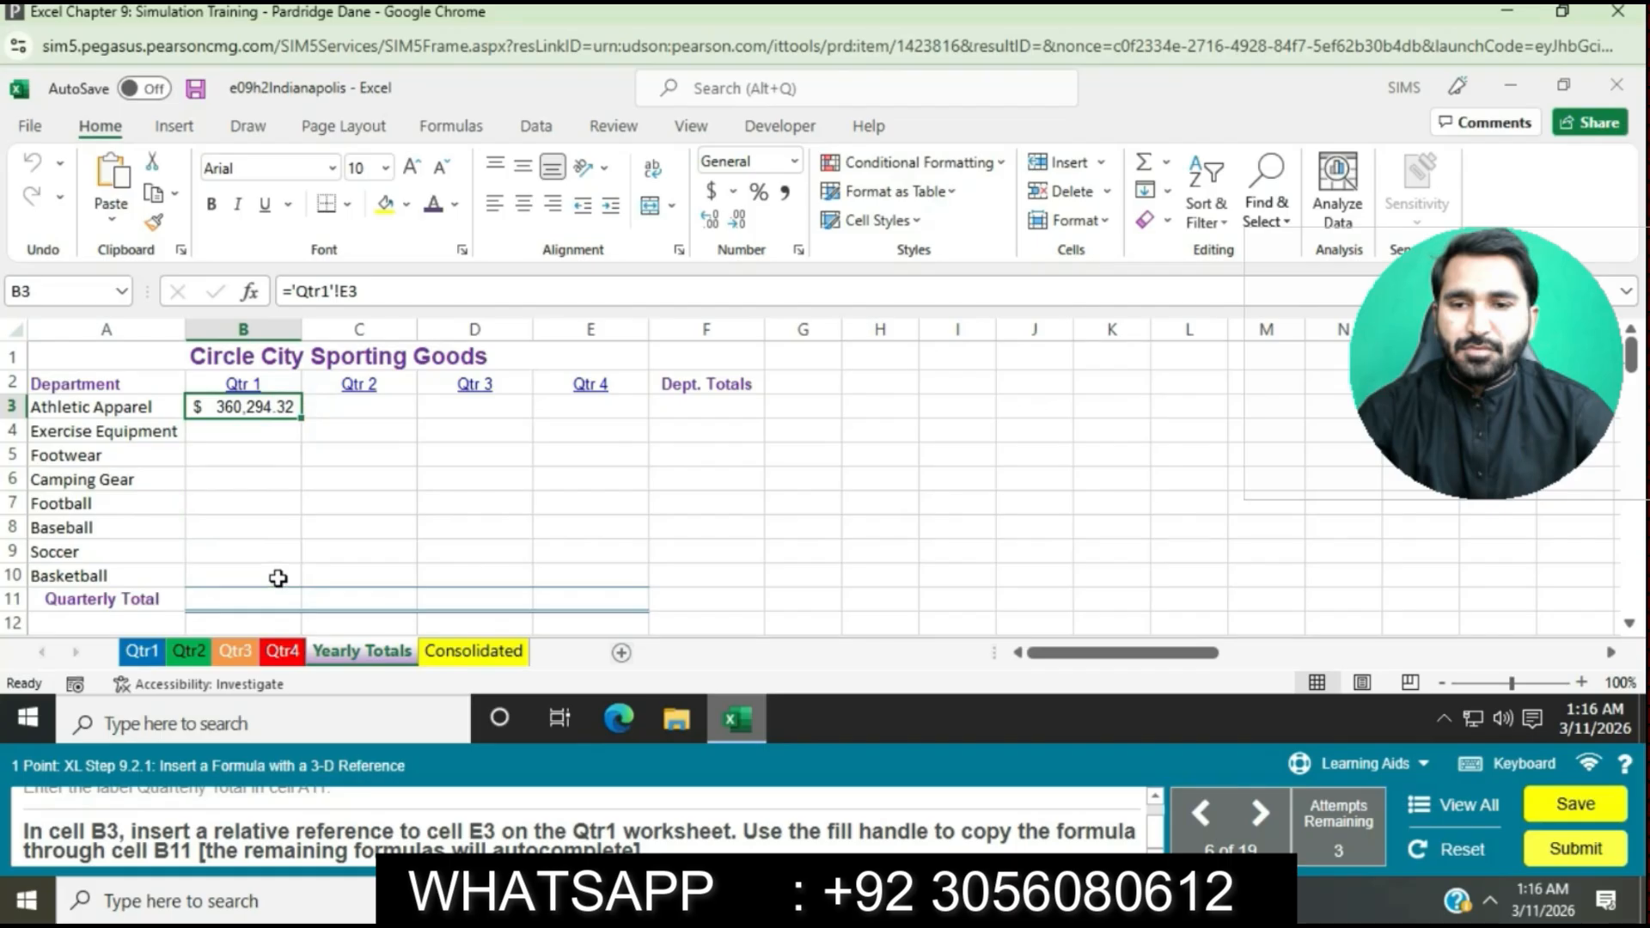
click(262, 409)
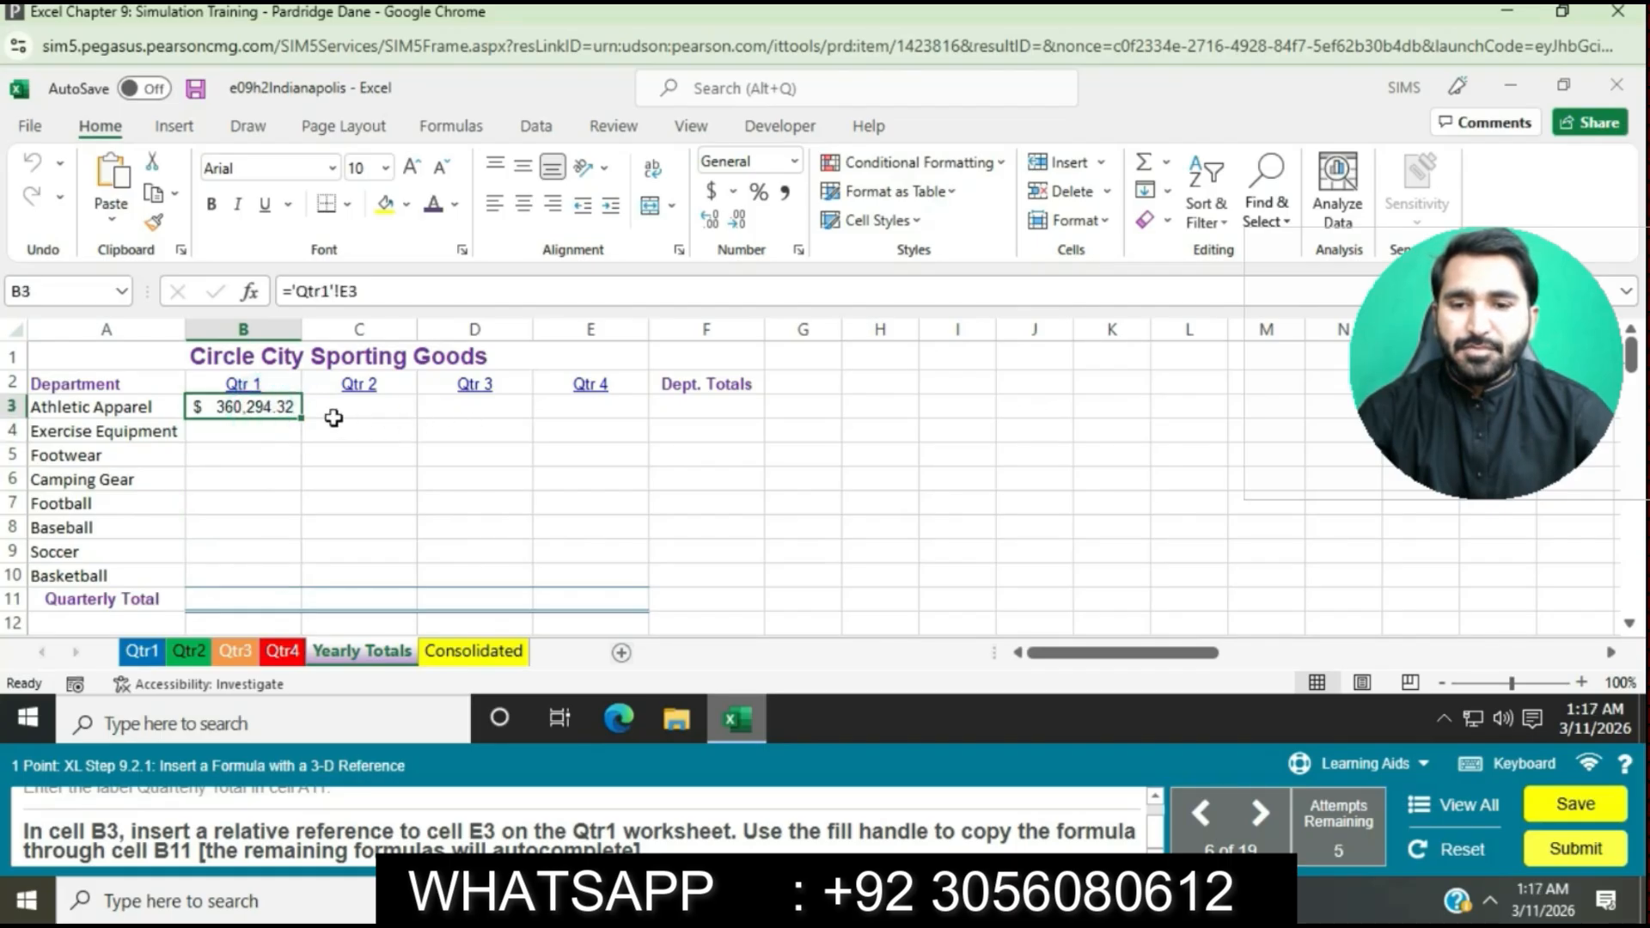
drag(305, 419, 263, 573)
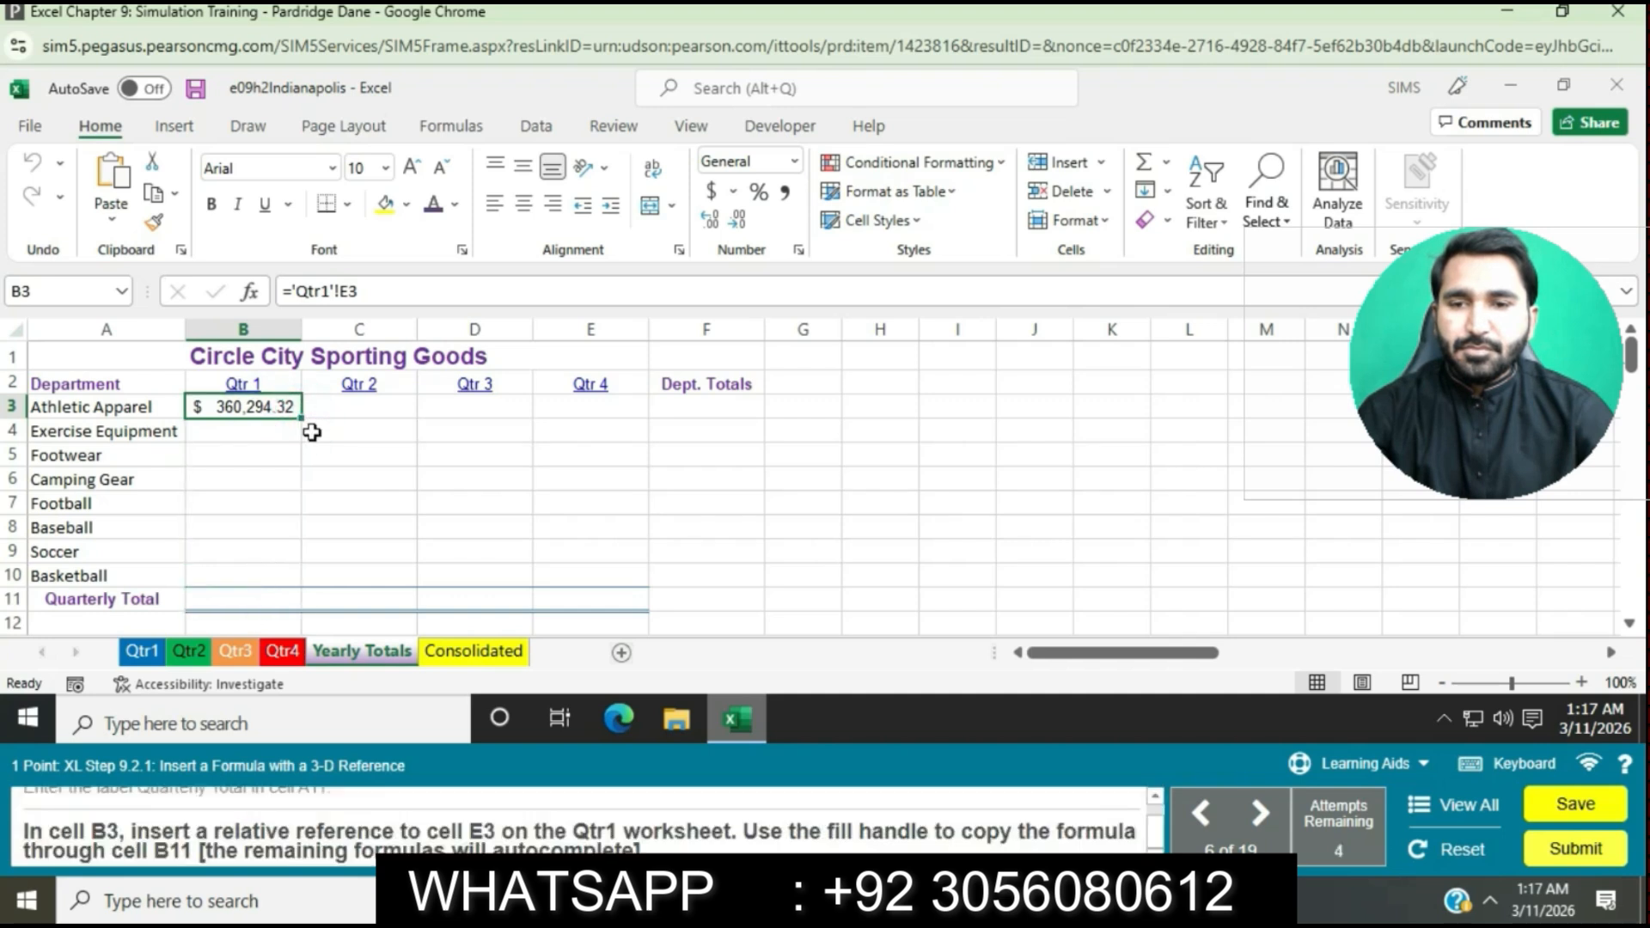
drag(300, 419, 276, 593)
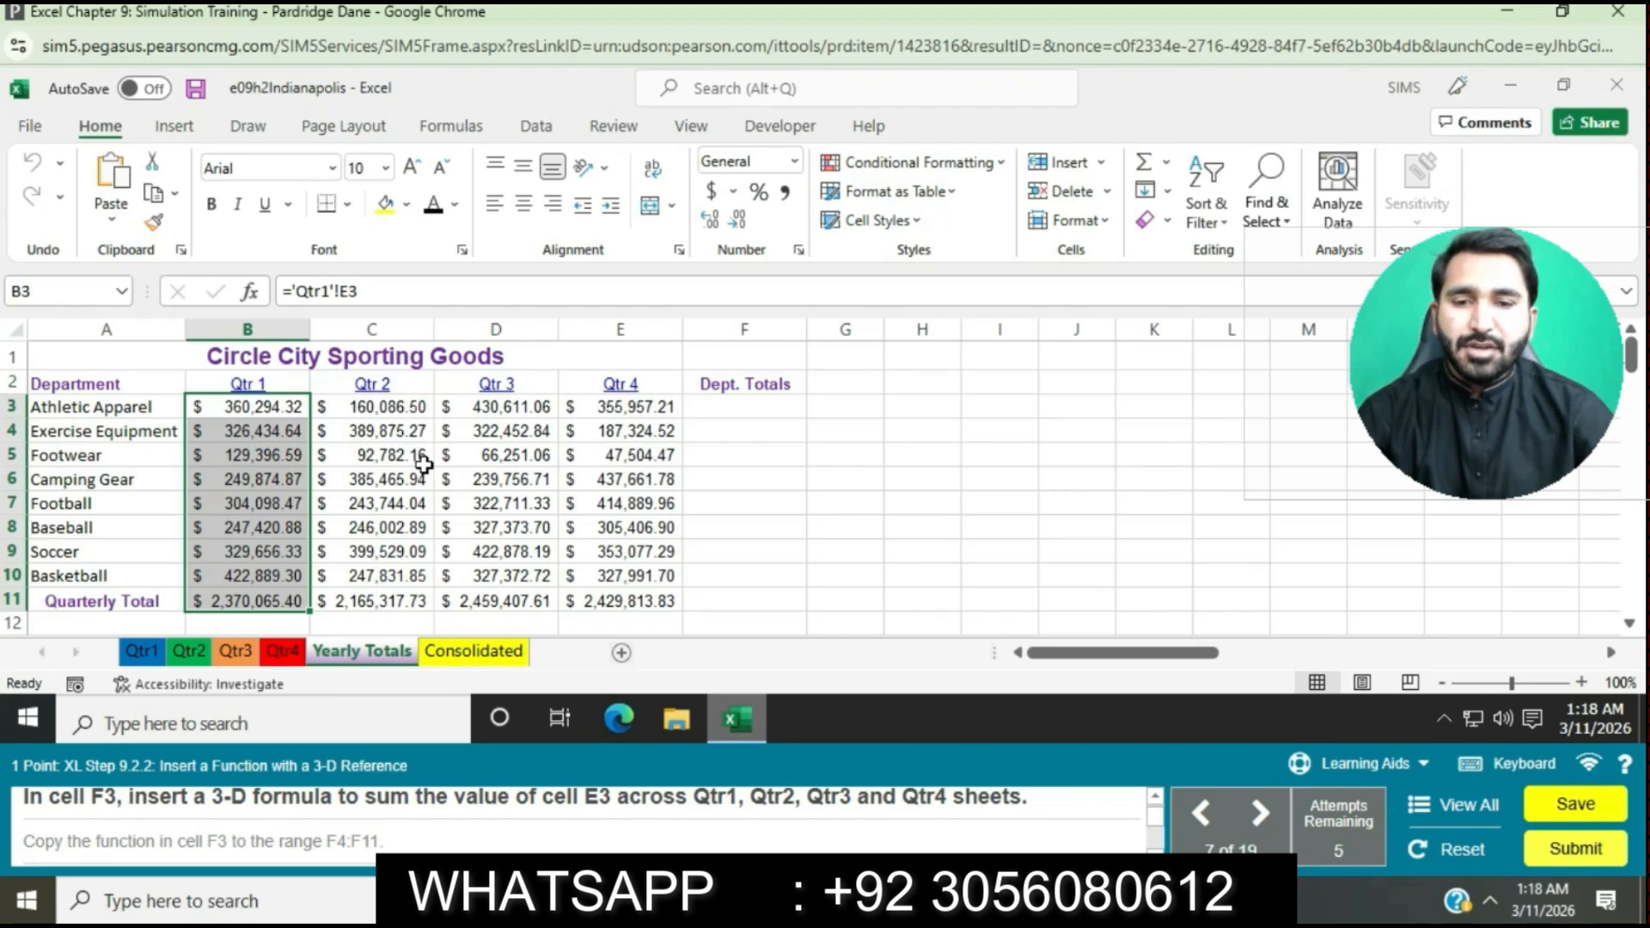
- Enter a formula in cell F3 of Yearly Totals adding cell E3 from the Qtr1, Qtr2, Qtr3 and Qtr4 sheets
click(731, 412)
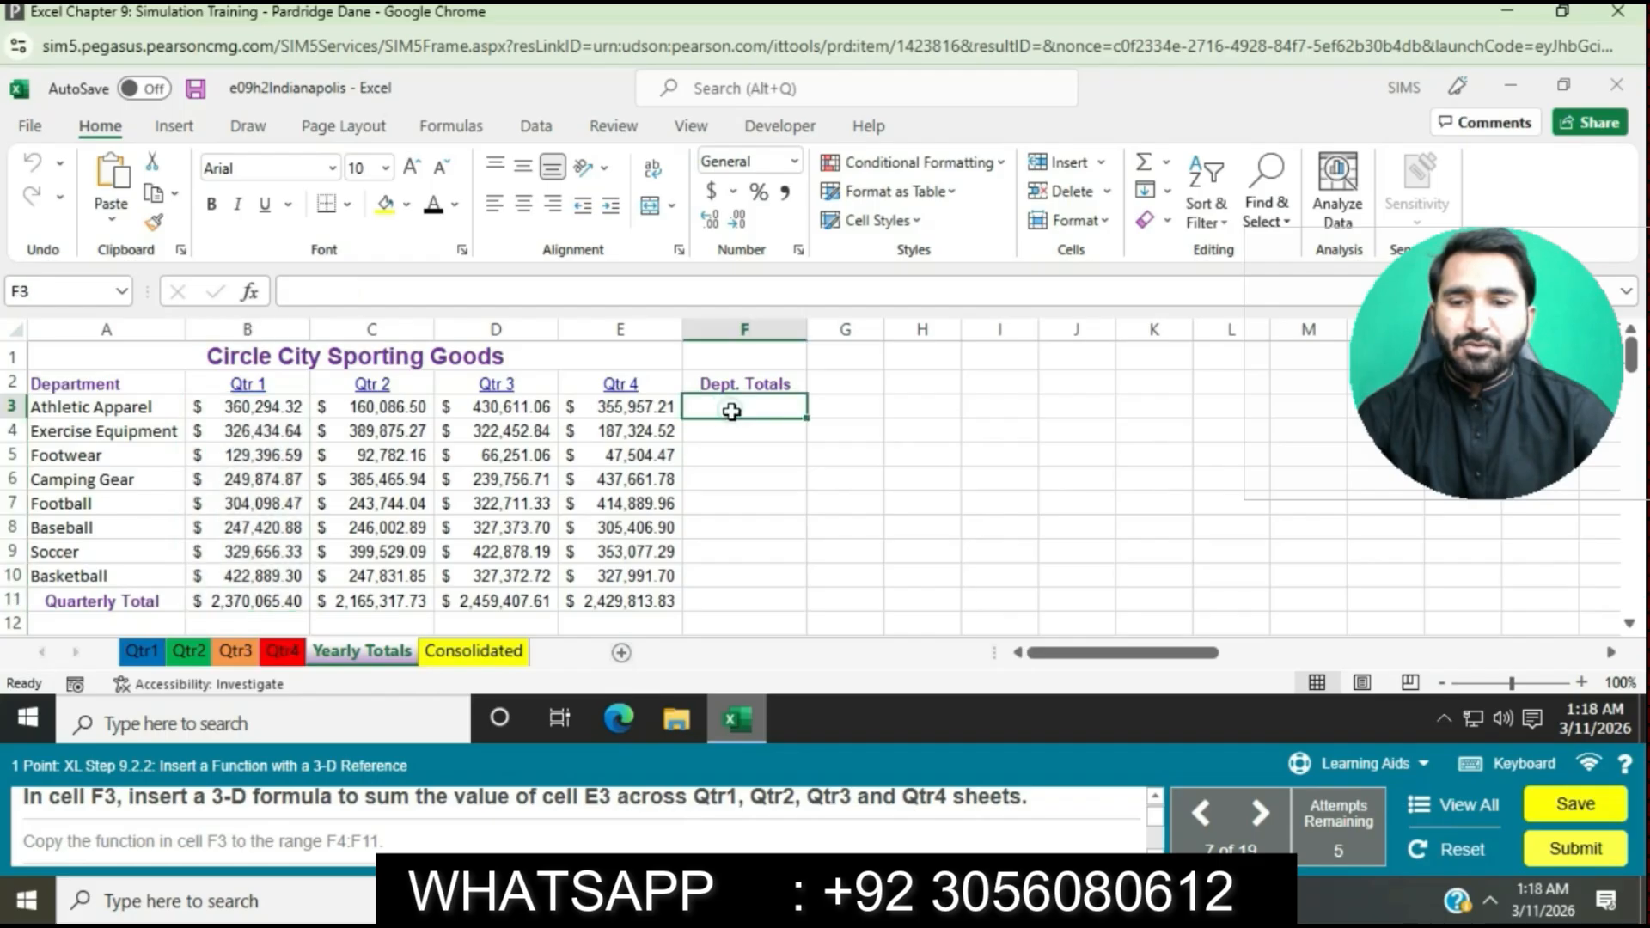
click(768, 404)
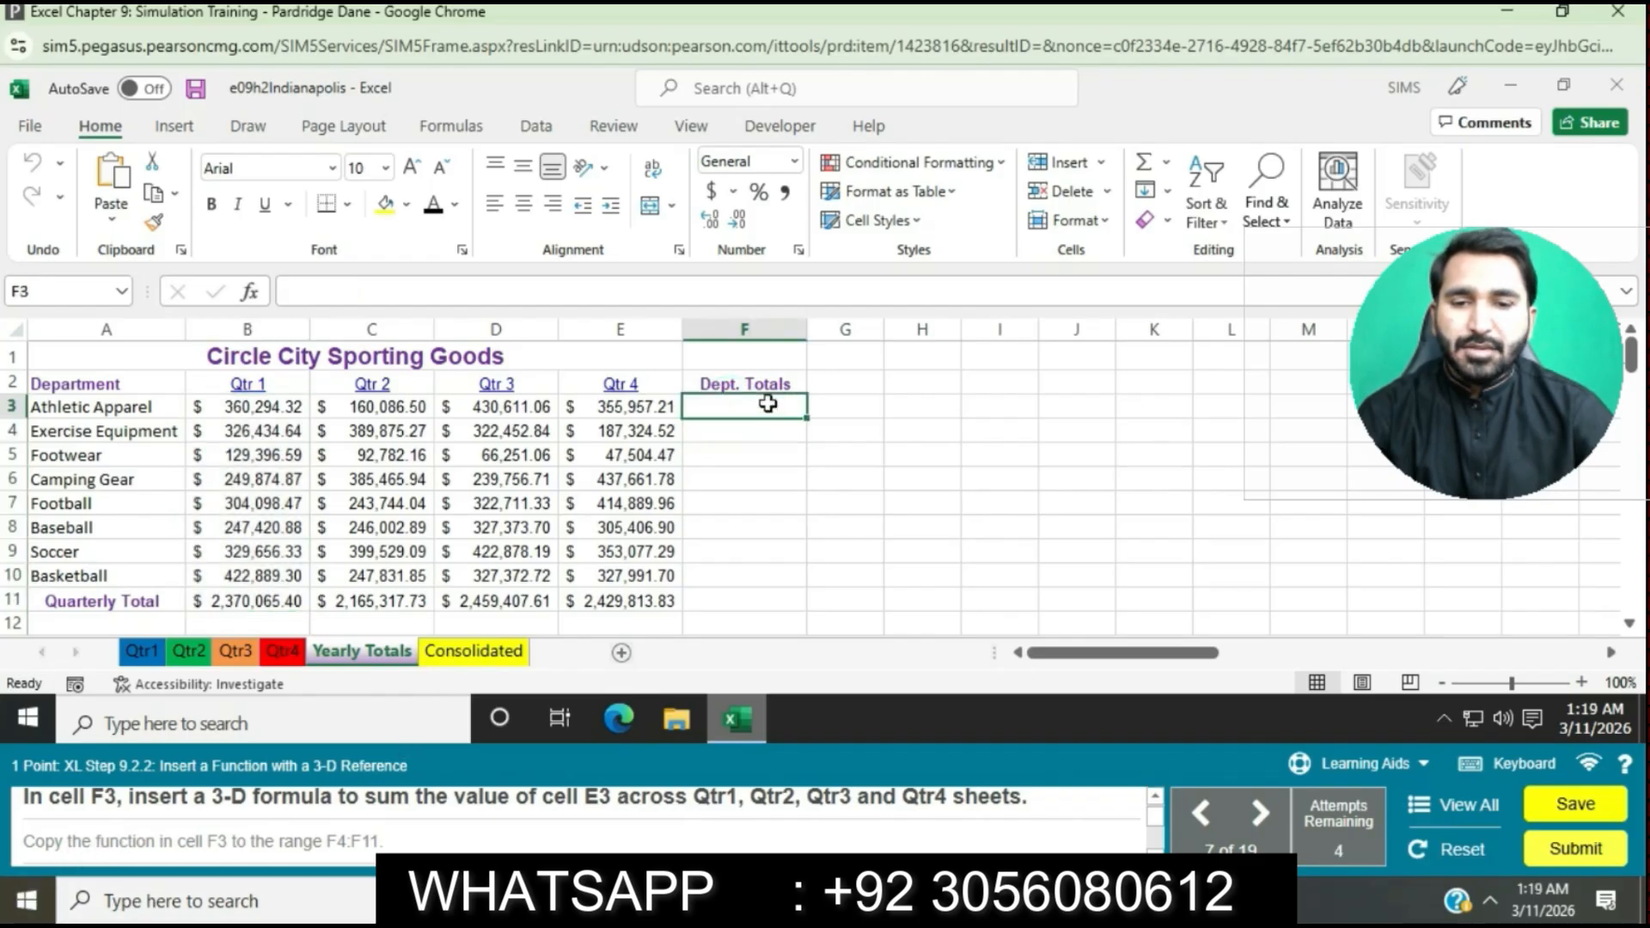
click(768, 404)
text(=)
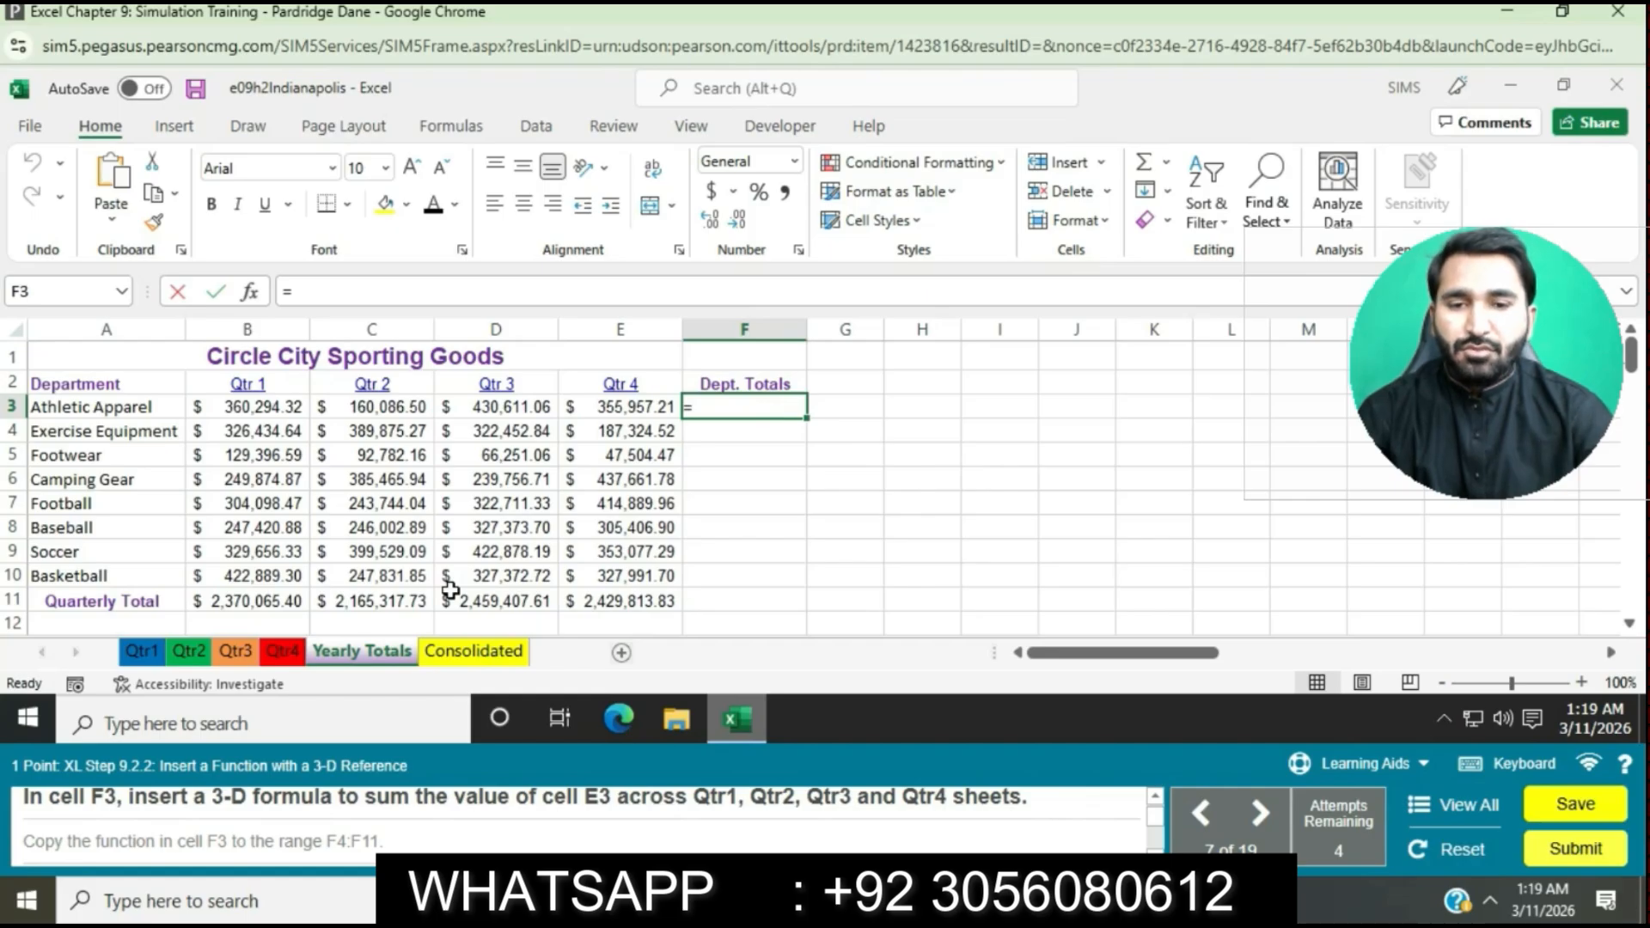
click(142, 651)
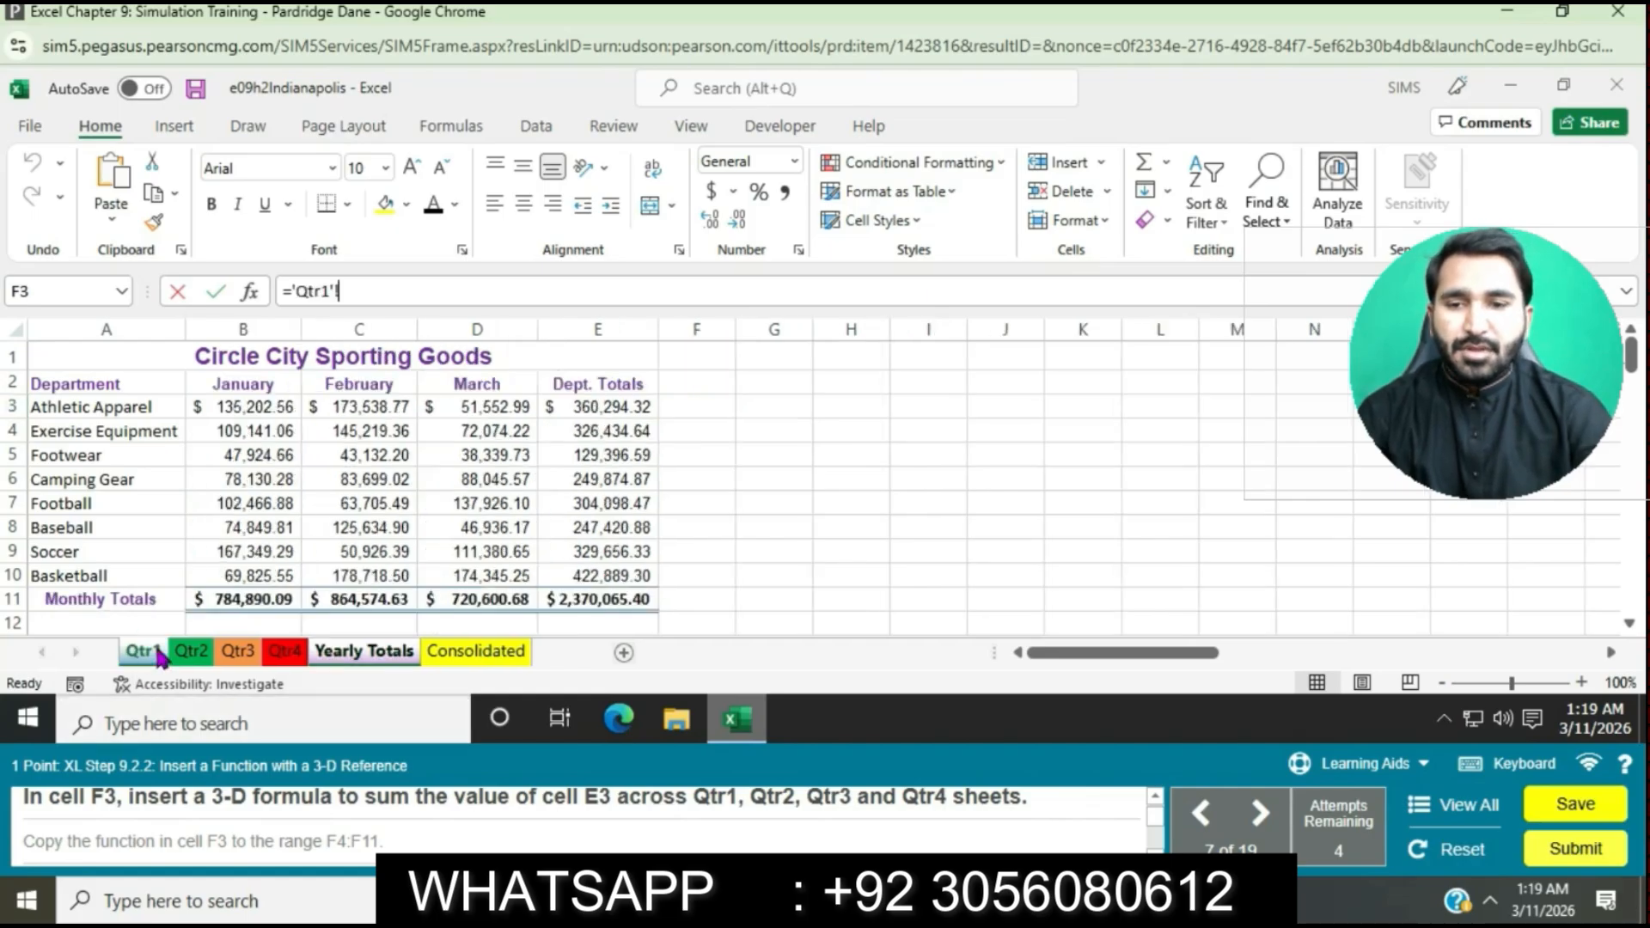
click(573, 413)
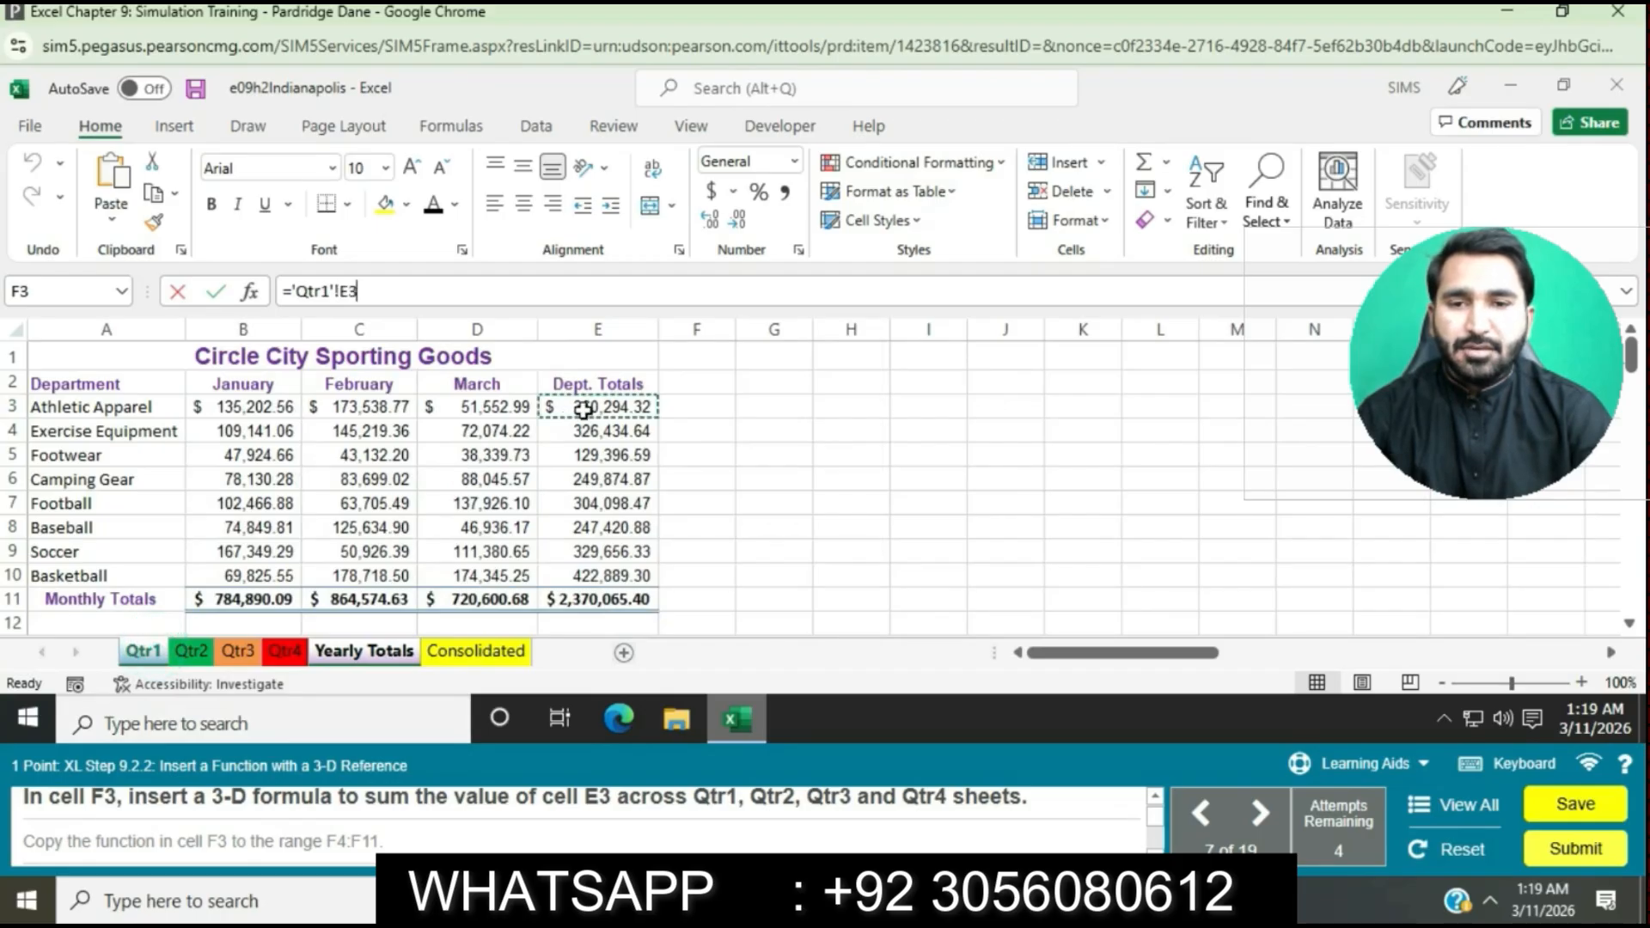
text(+)
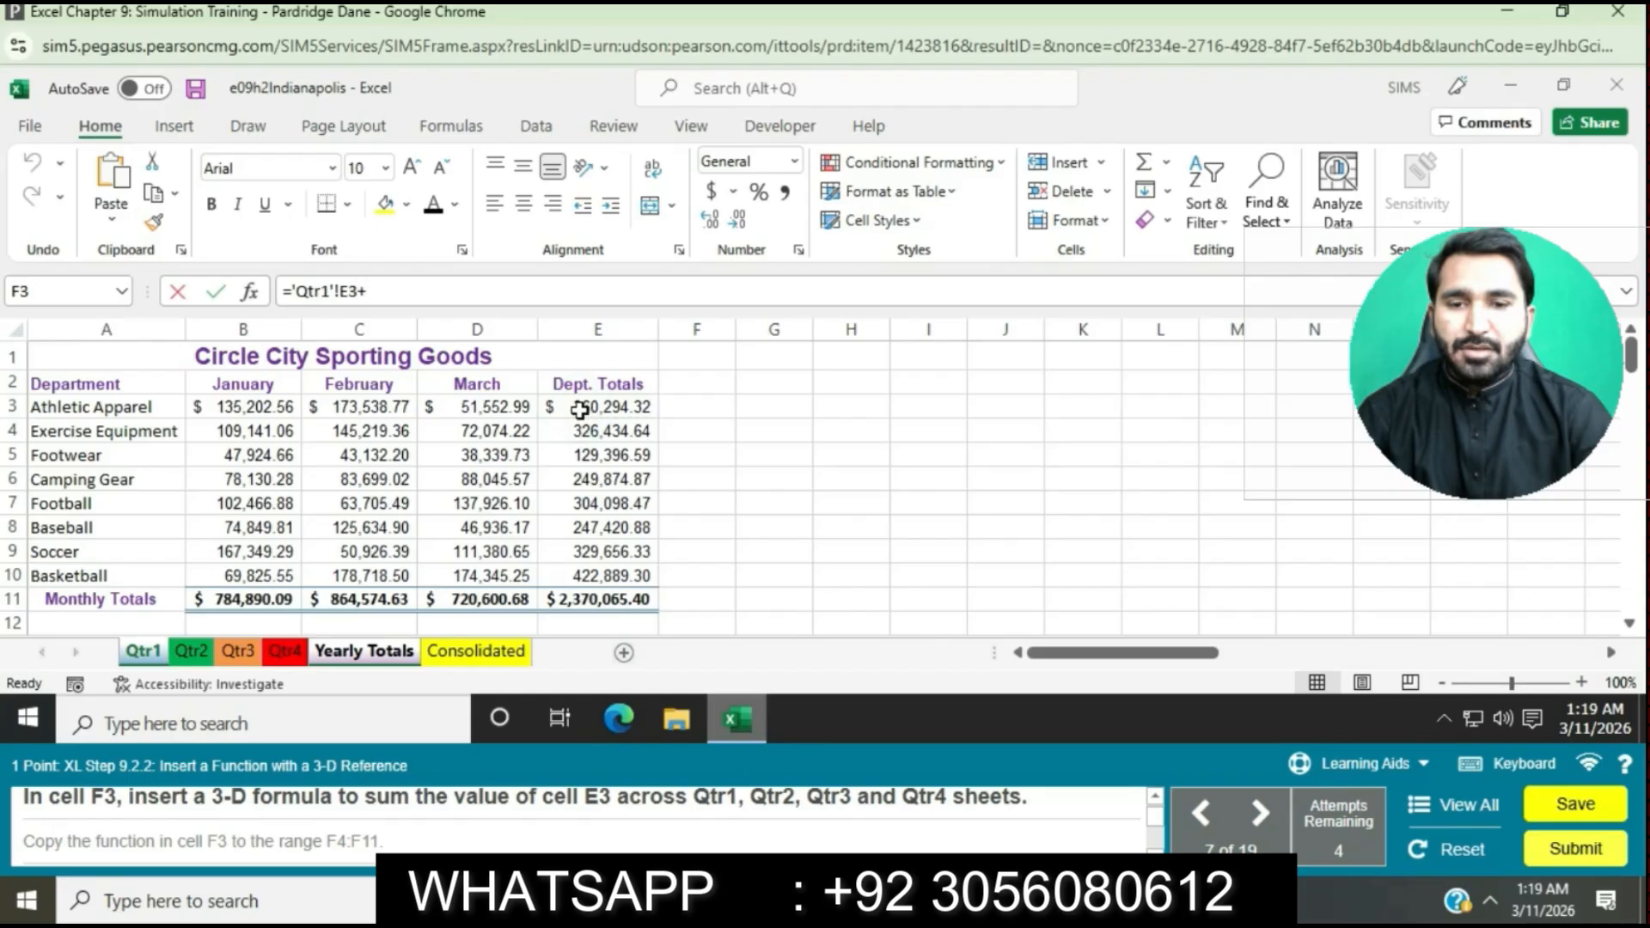
click(191, 651)
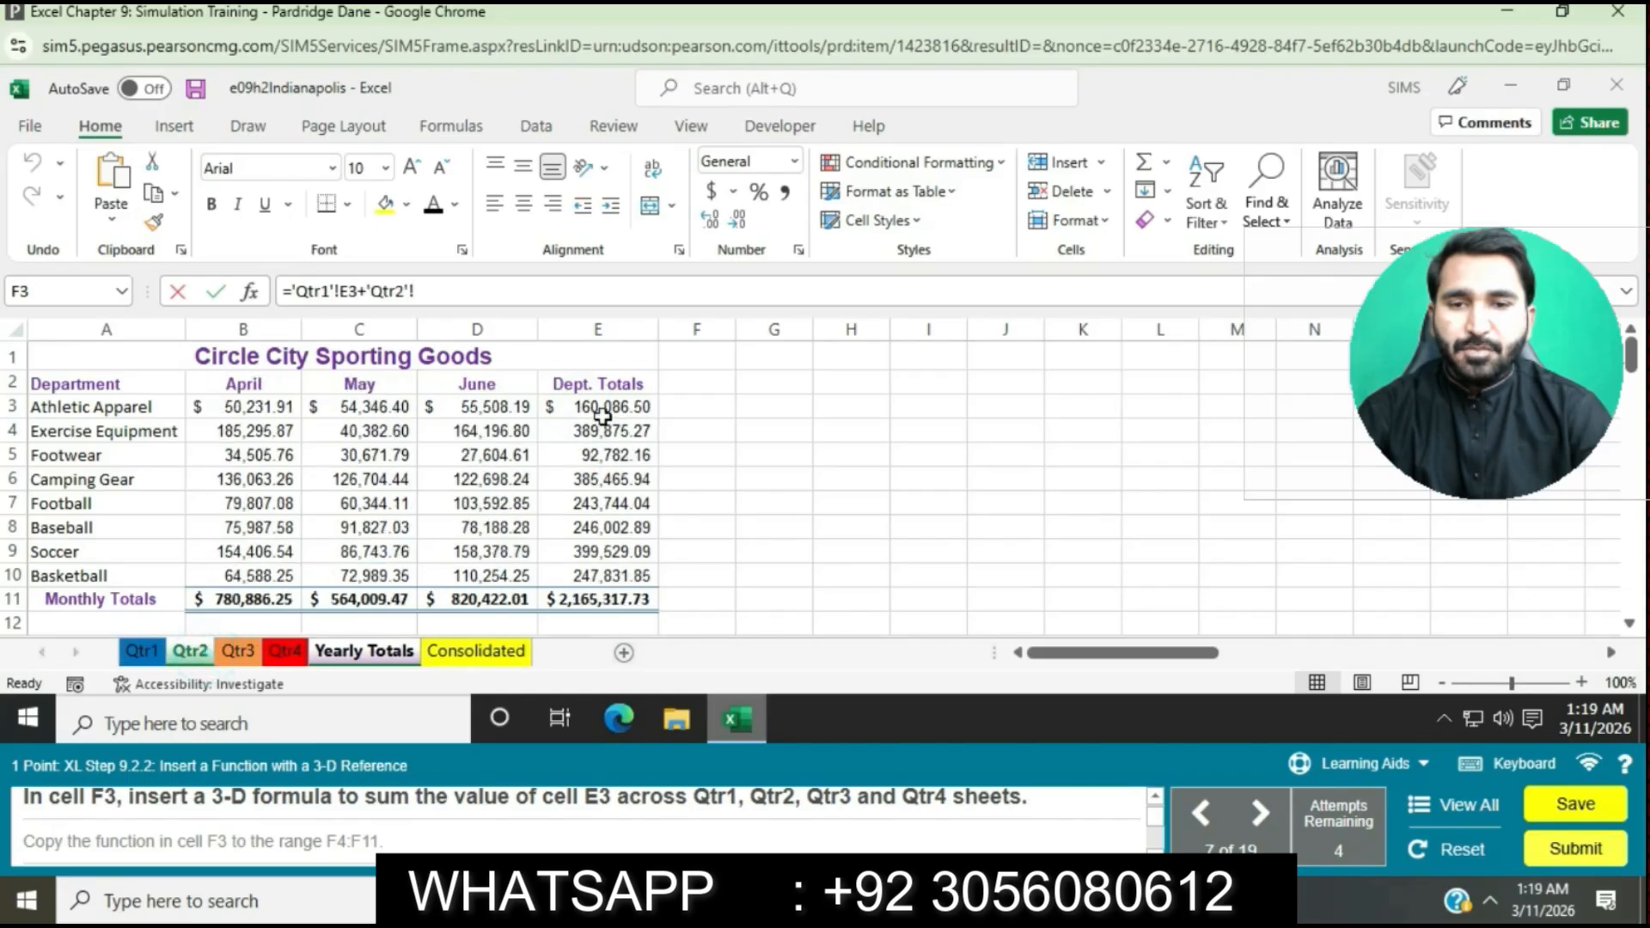
click(602, 408)
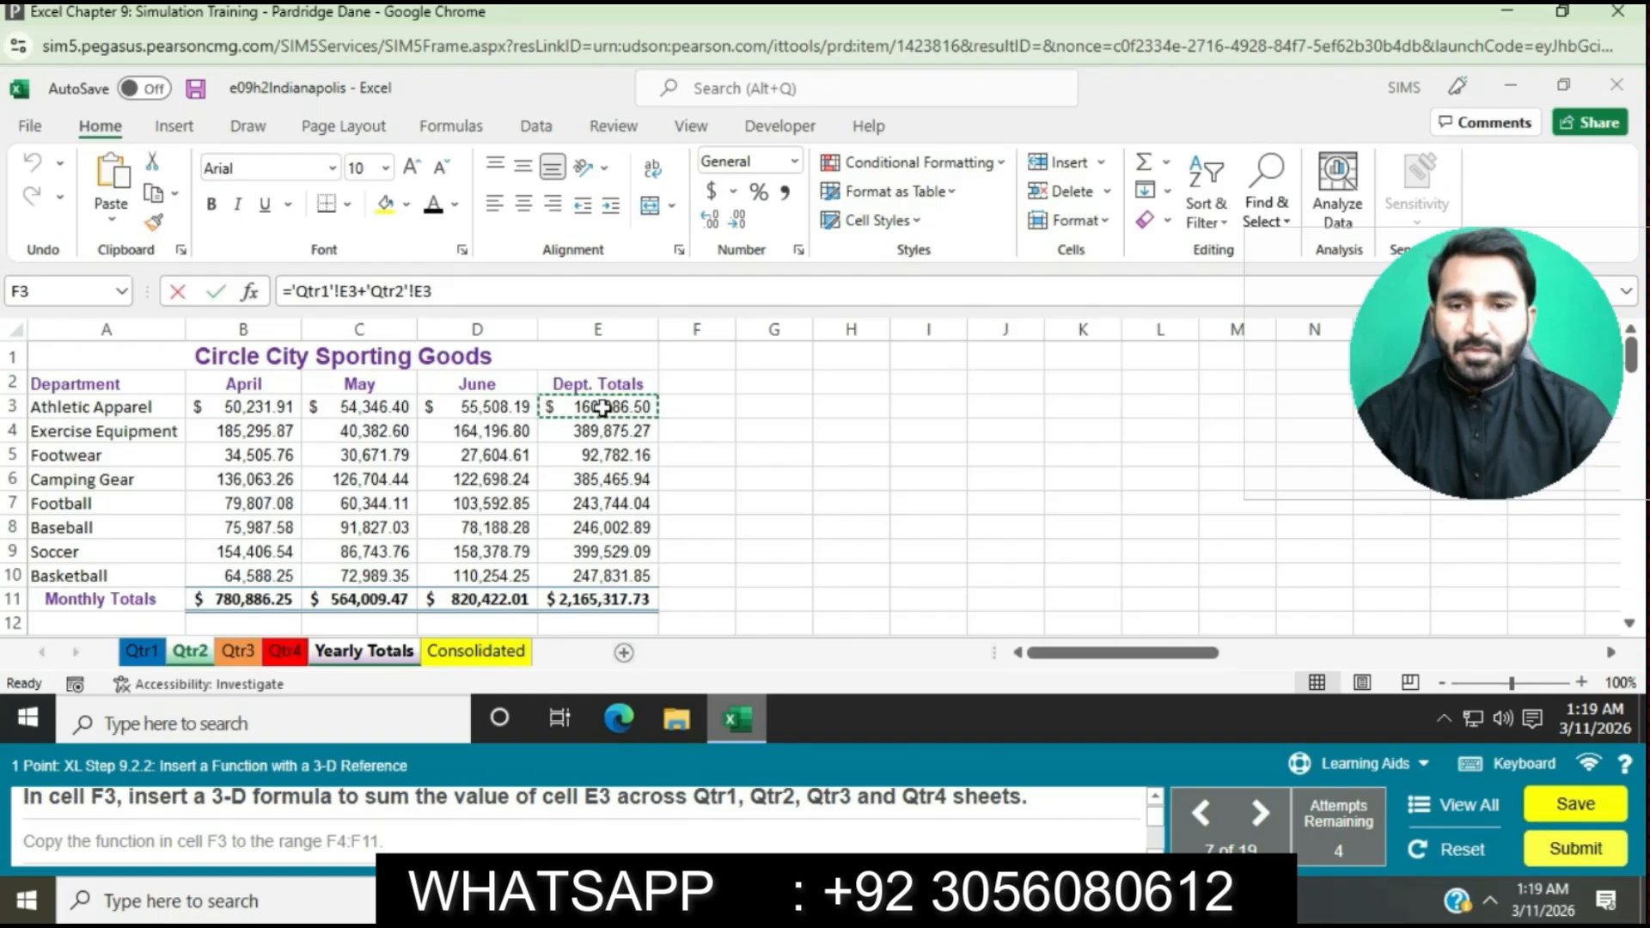
text(+)
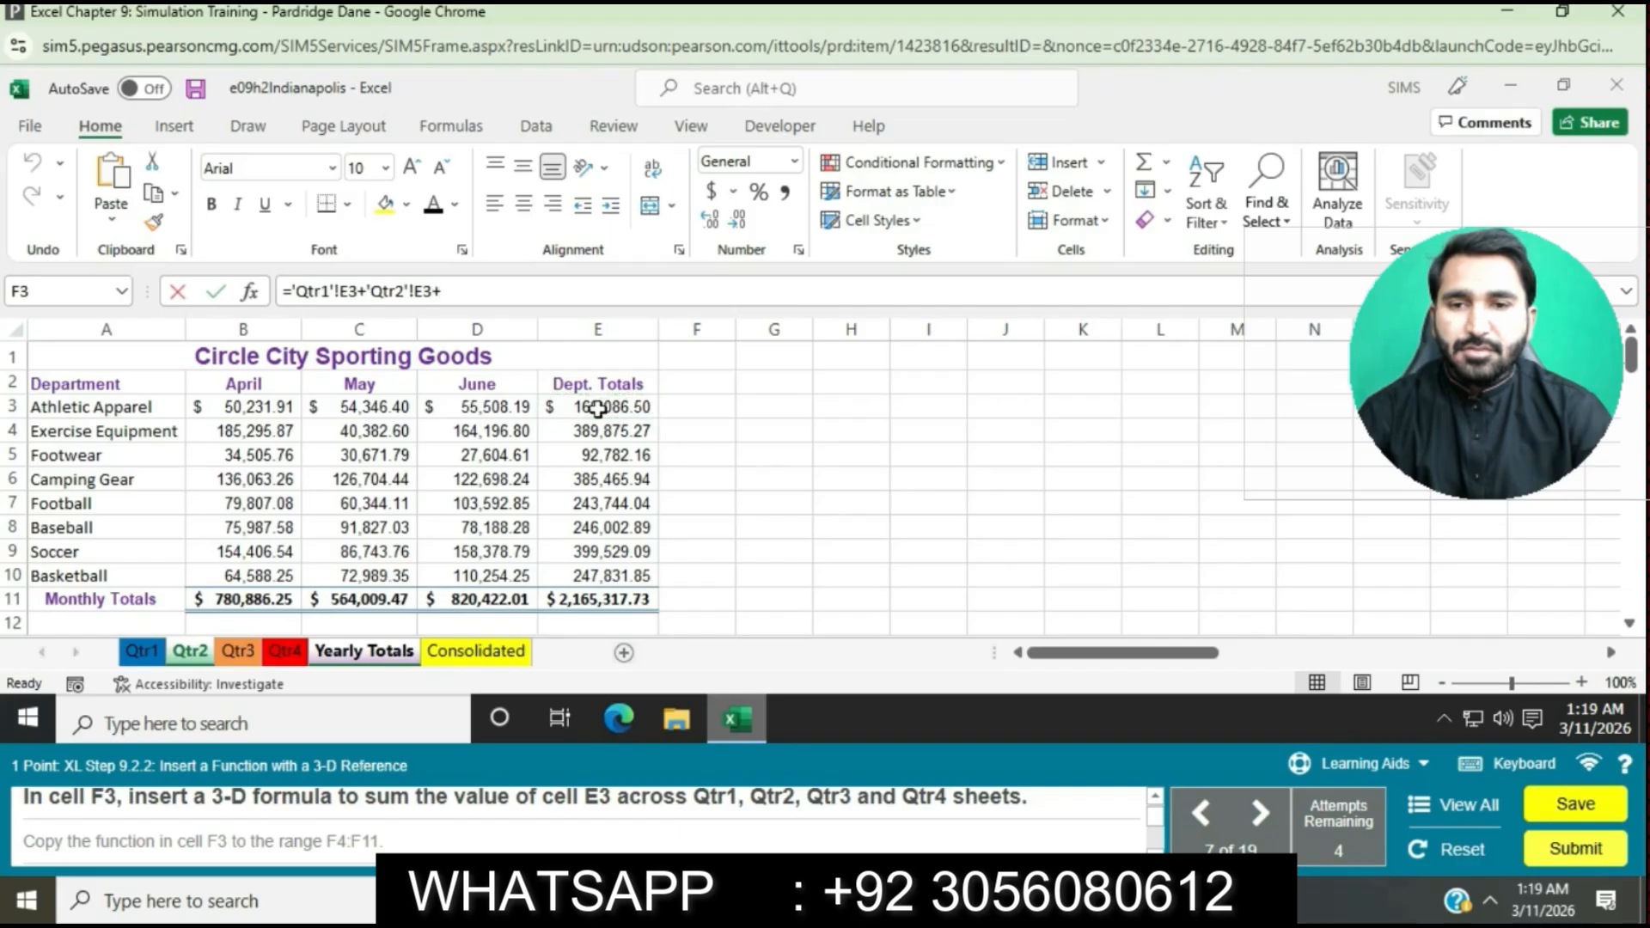
click(237, 655)
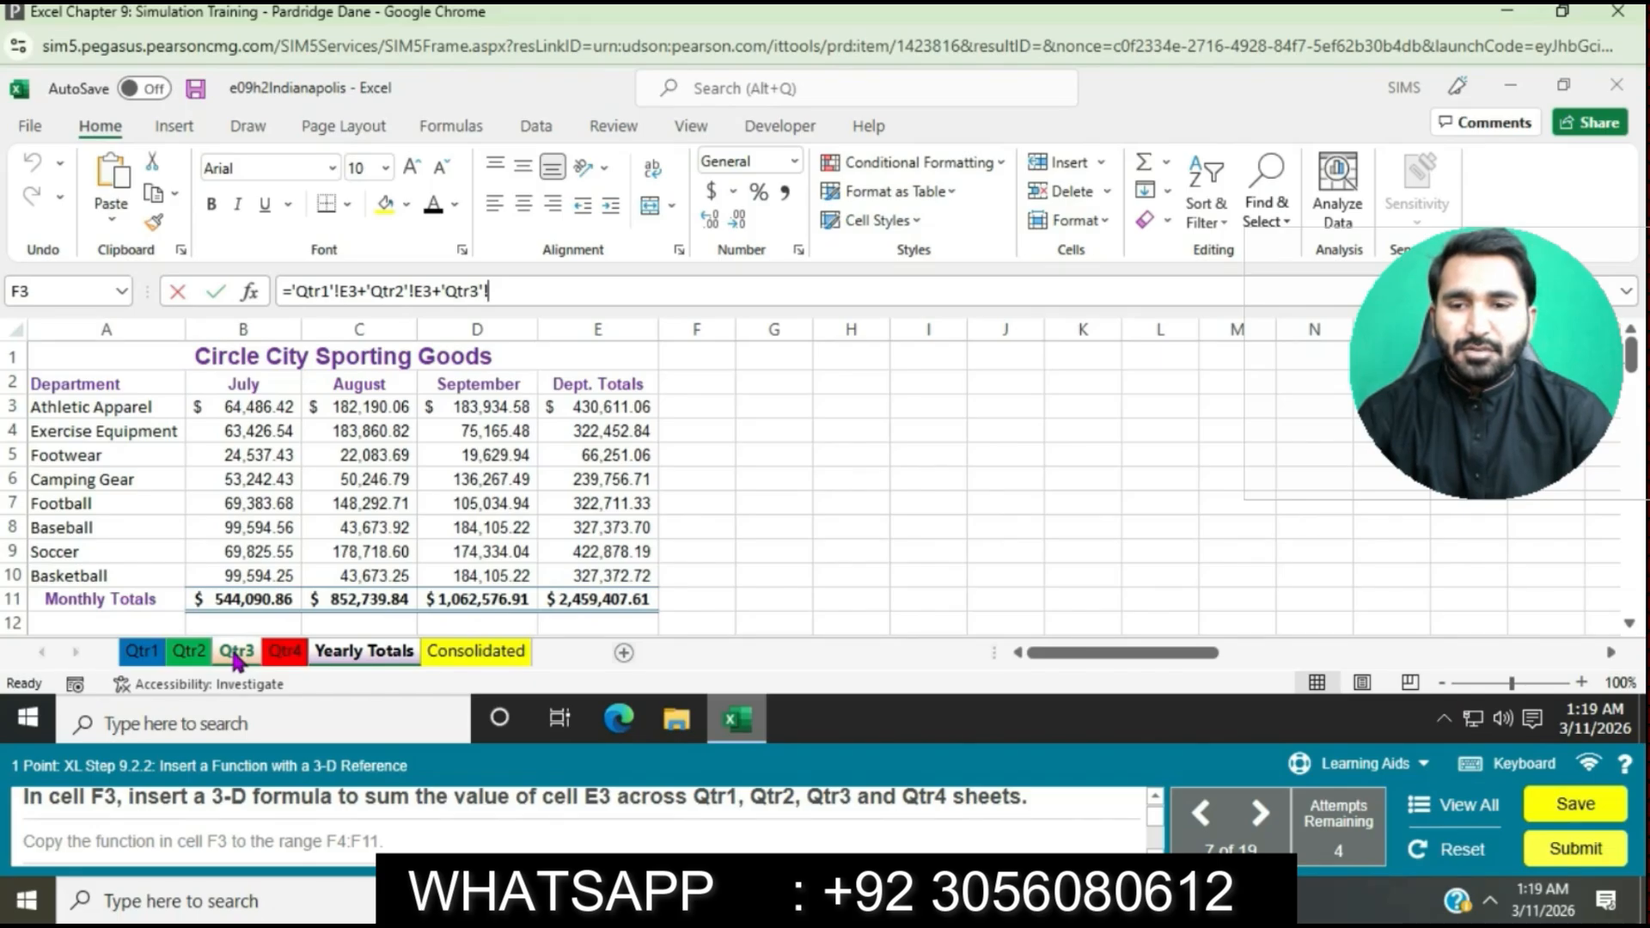
click(598, 406)
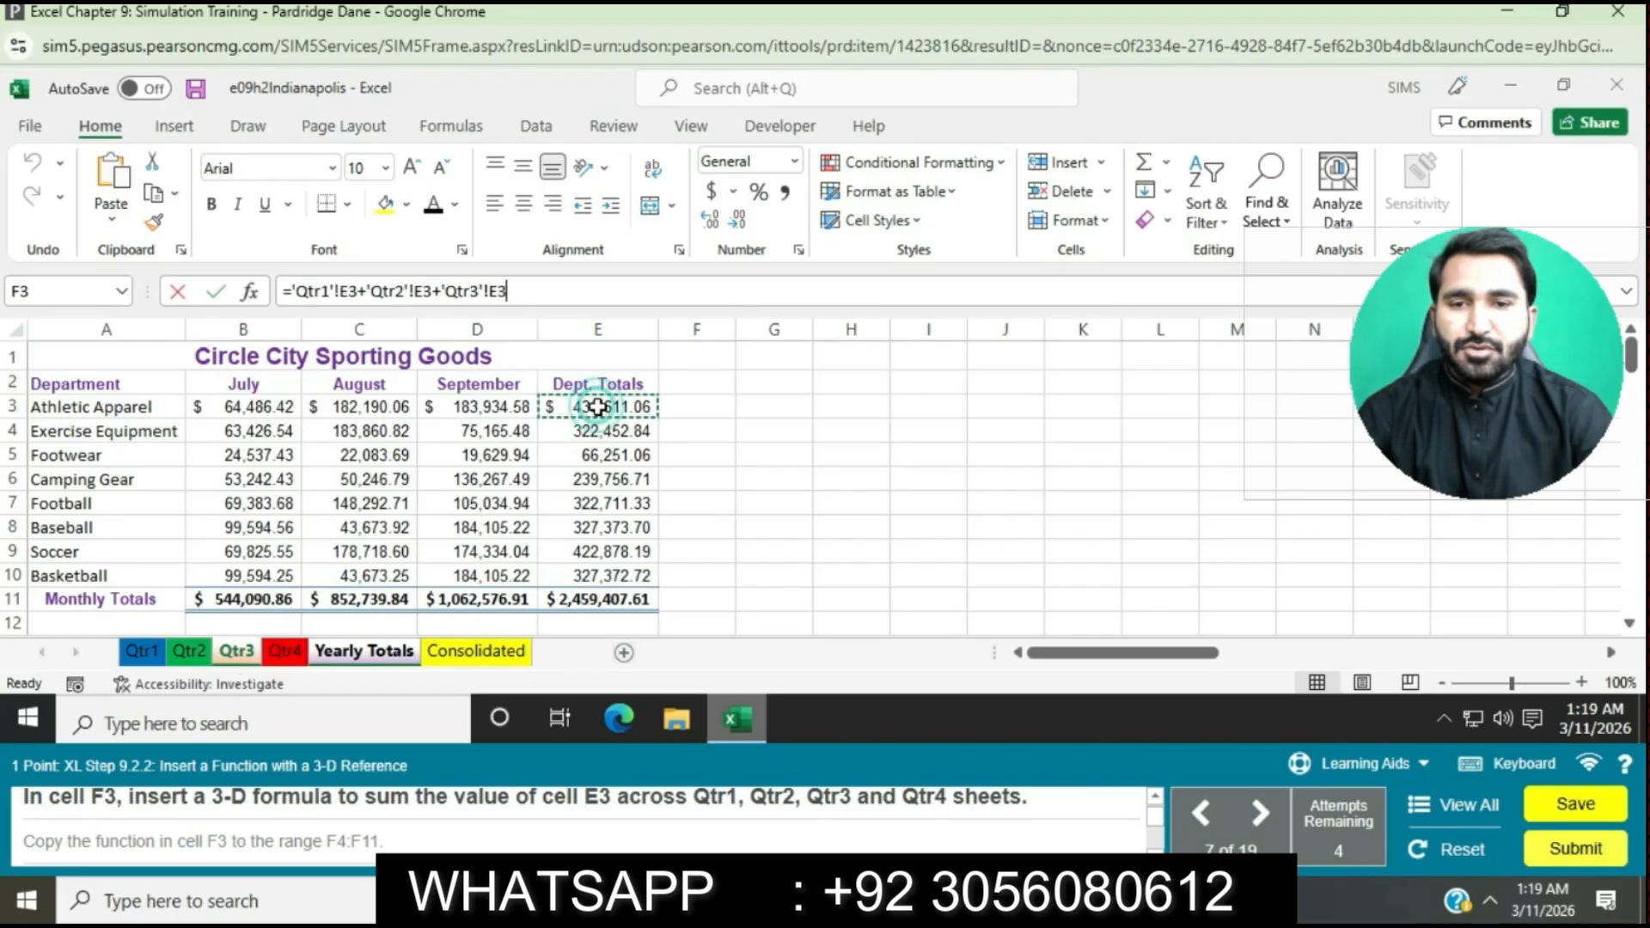
text(+)
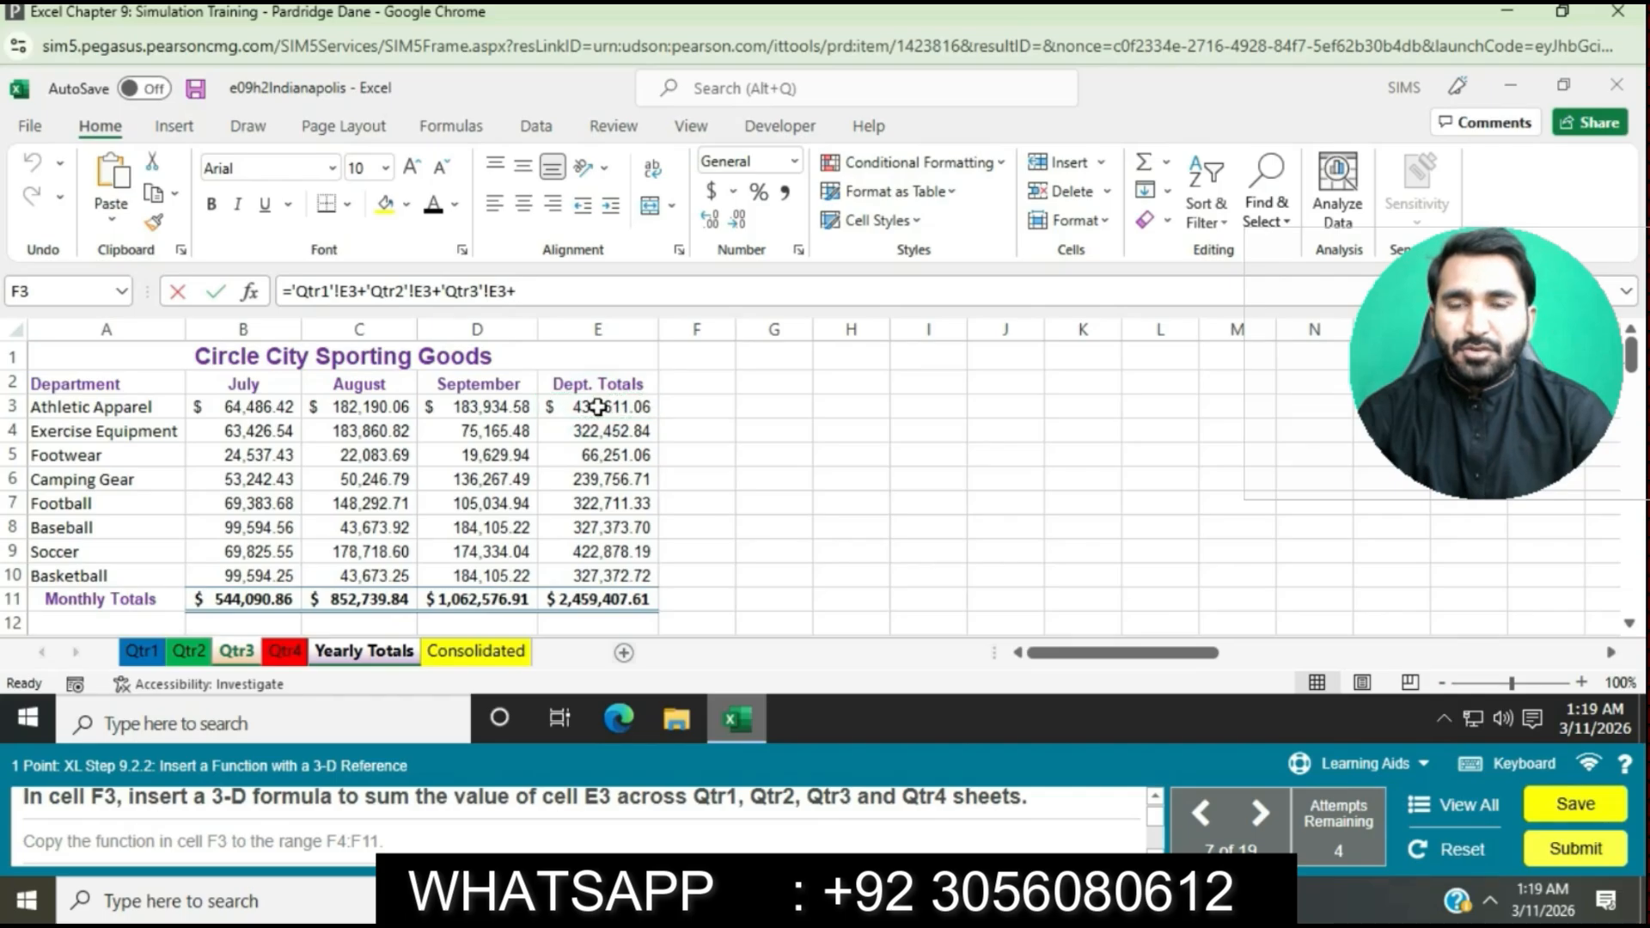
click(283, 651)
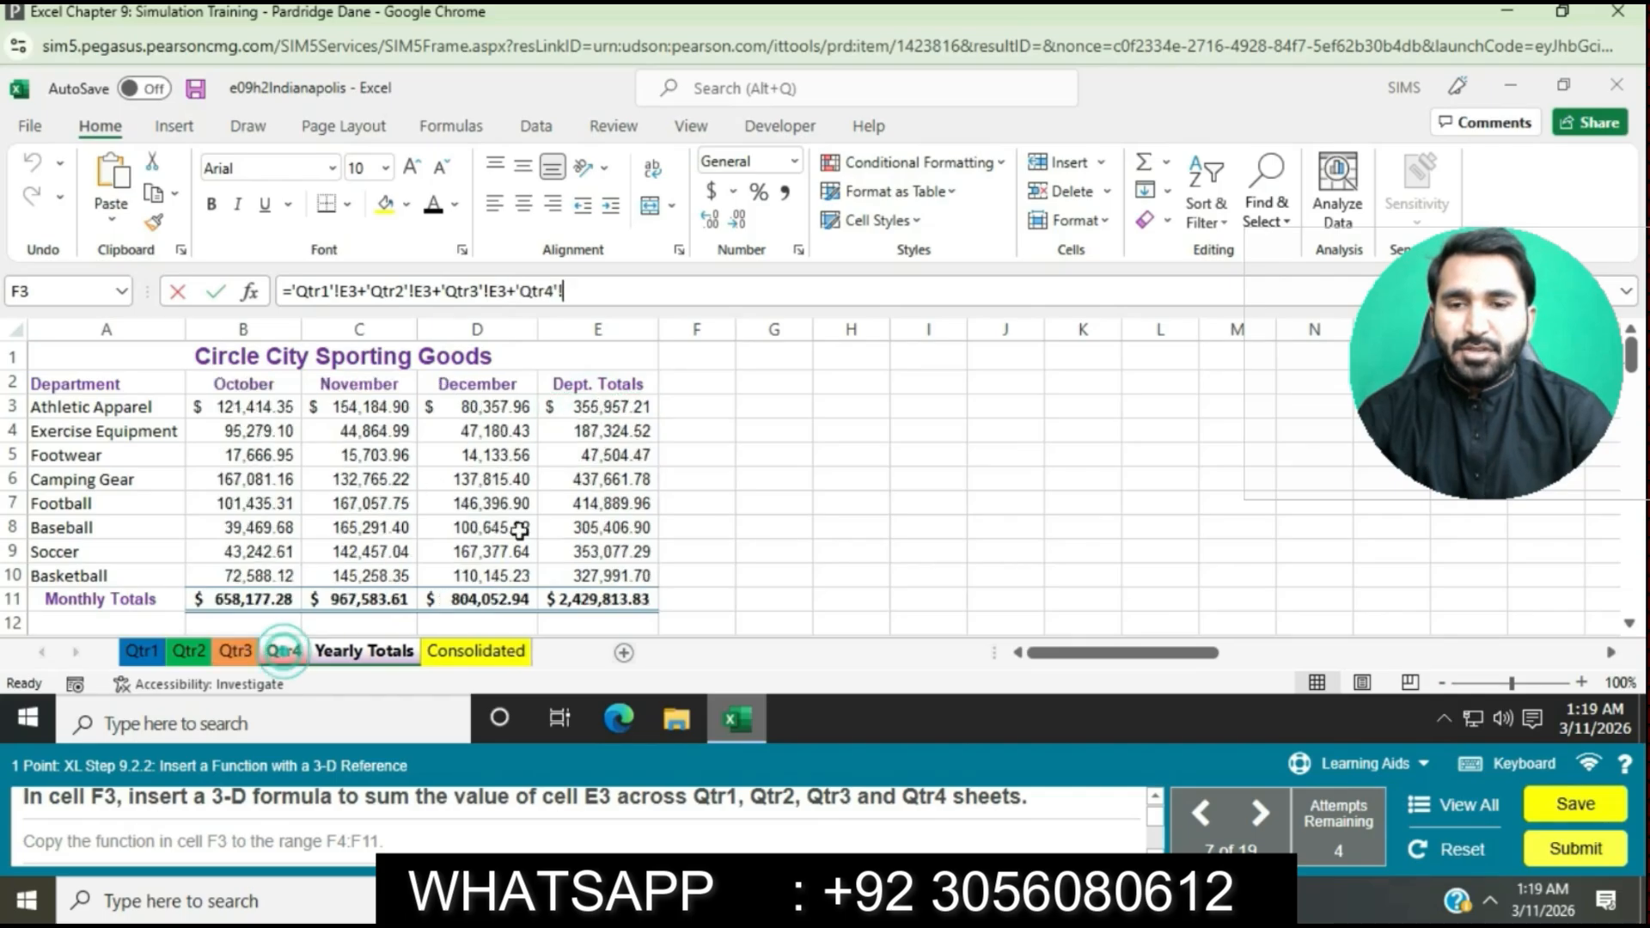
click(624, 411)
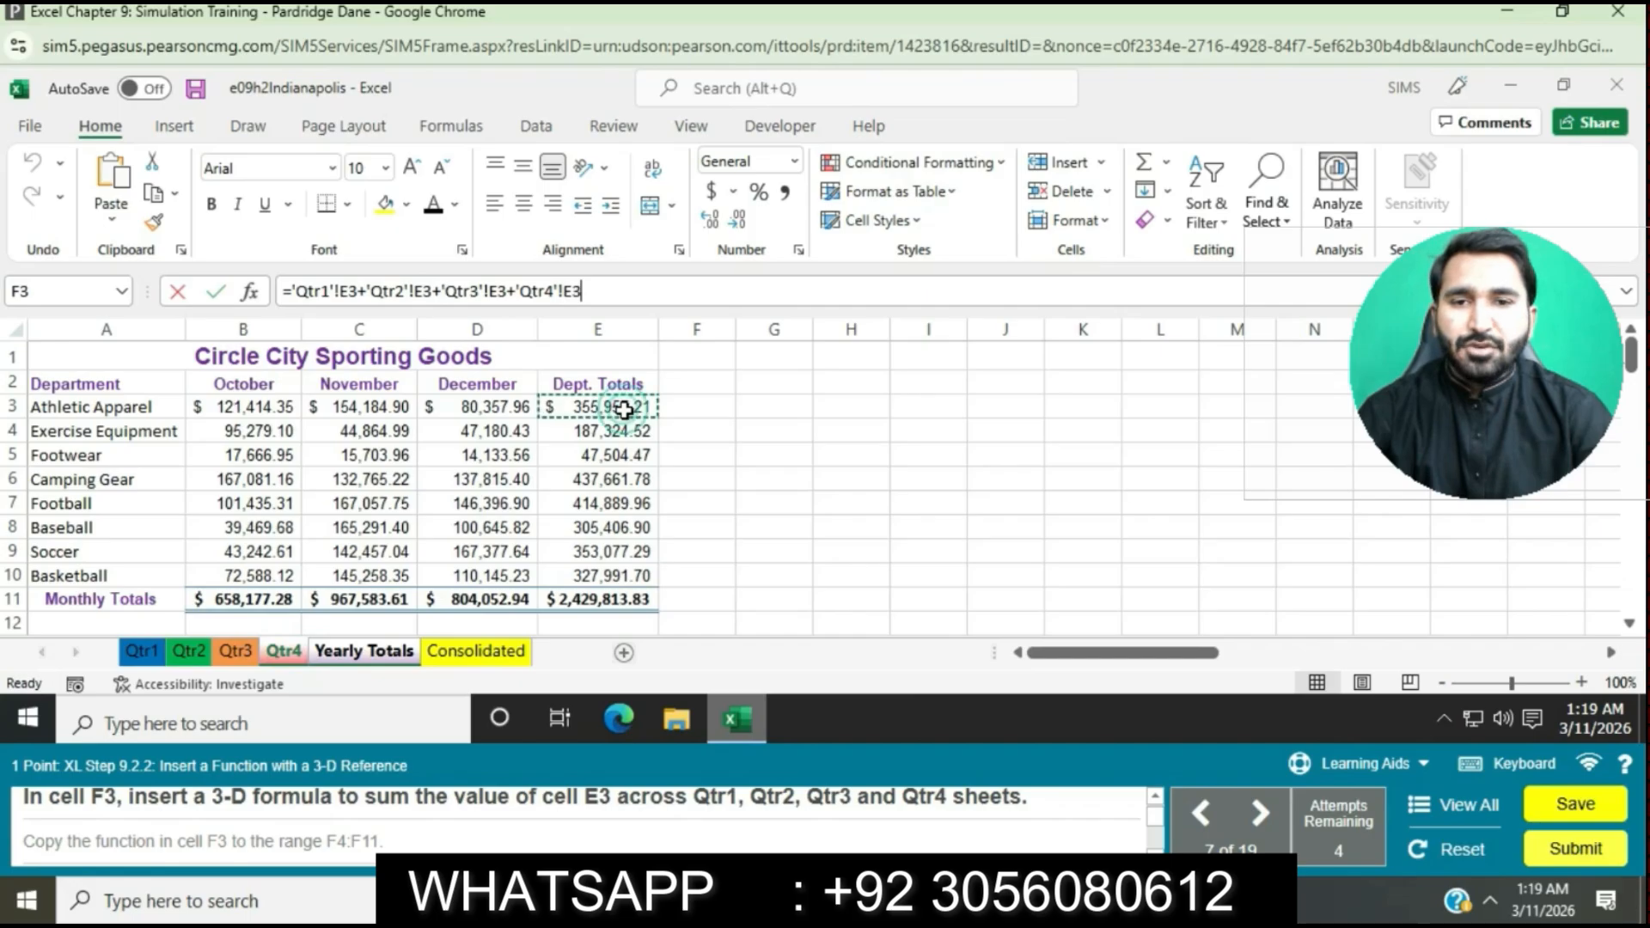
key(Return)
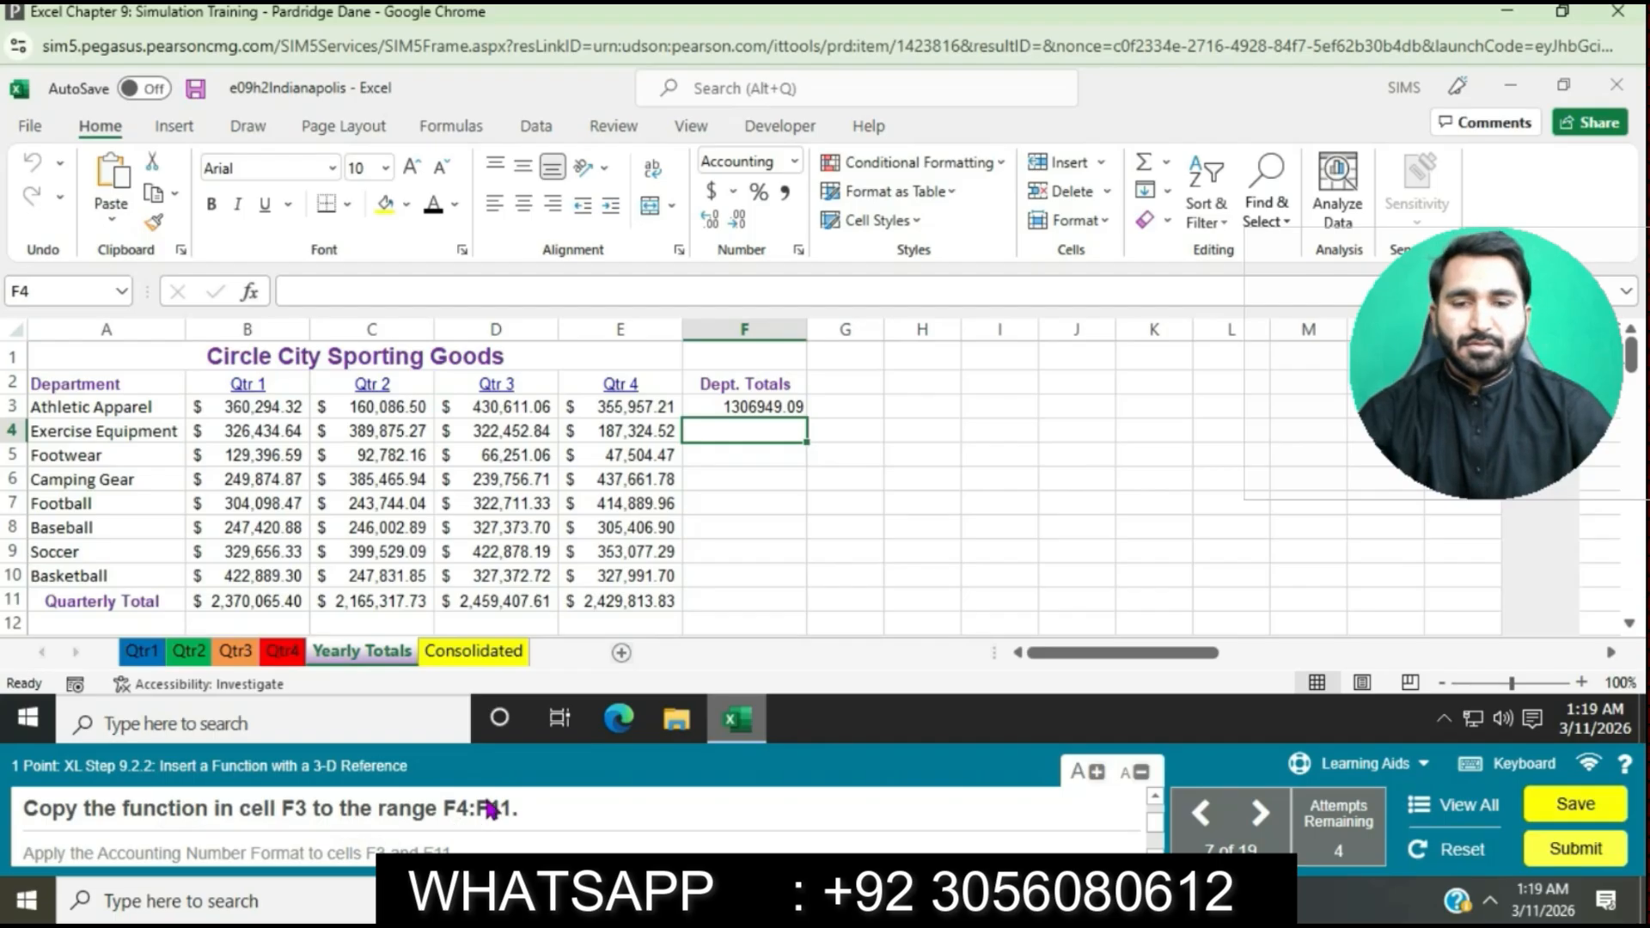
- Copy the formula in cell F3 down through F11 and apply the Accounting Number Format to cells F3 and F11
click(730, 407)
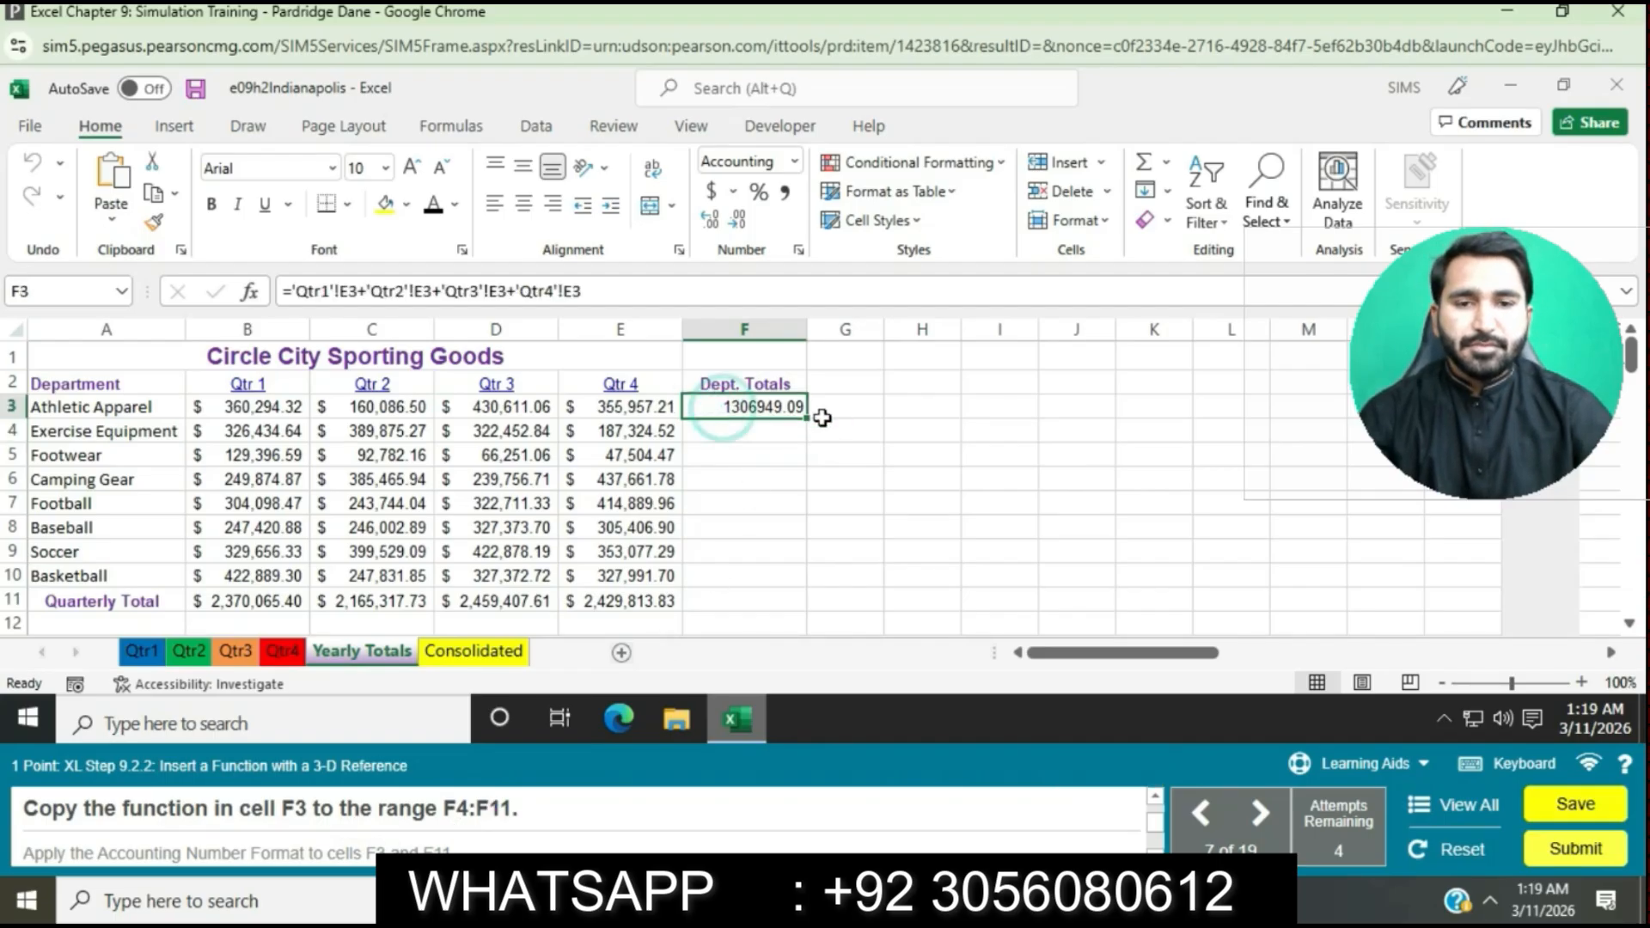
drag(811, 419, 776, 593)
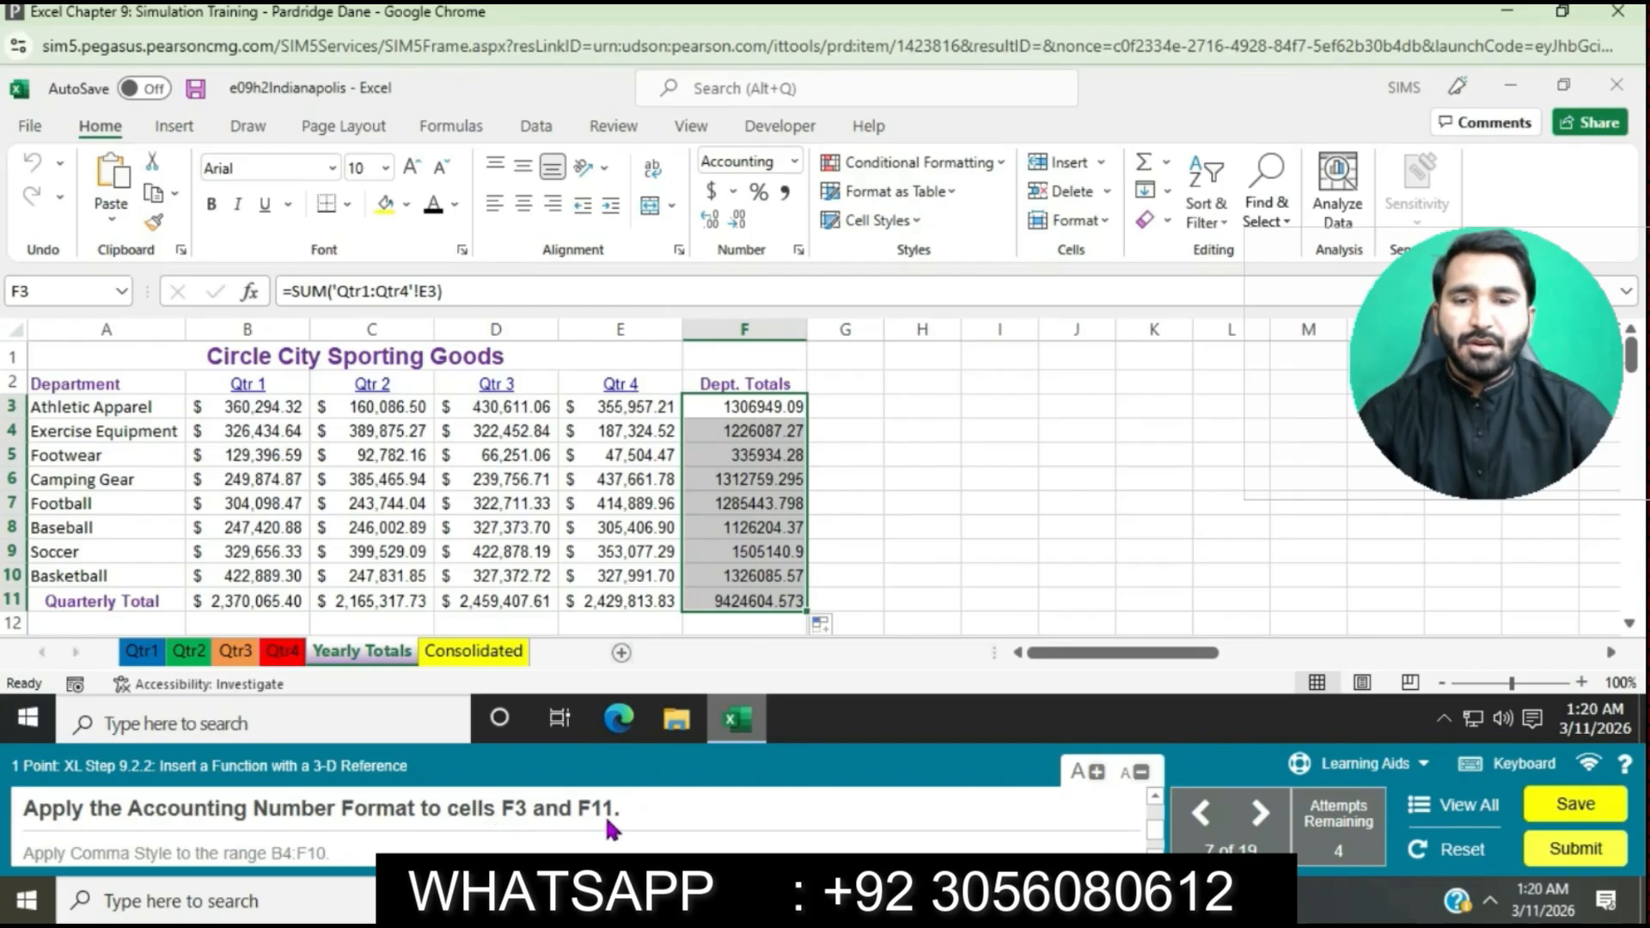
click(747, 409)
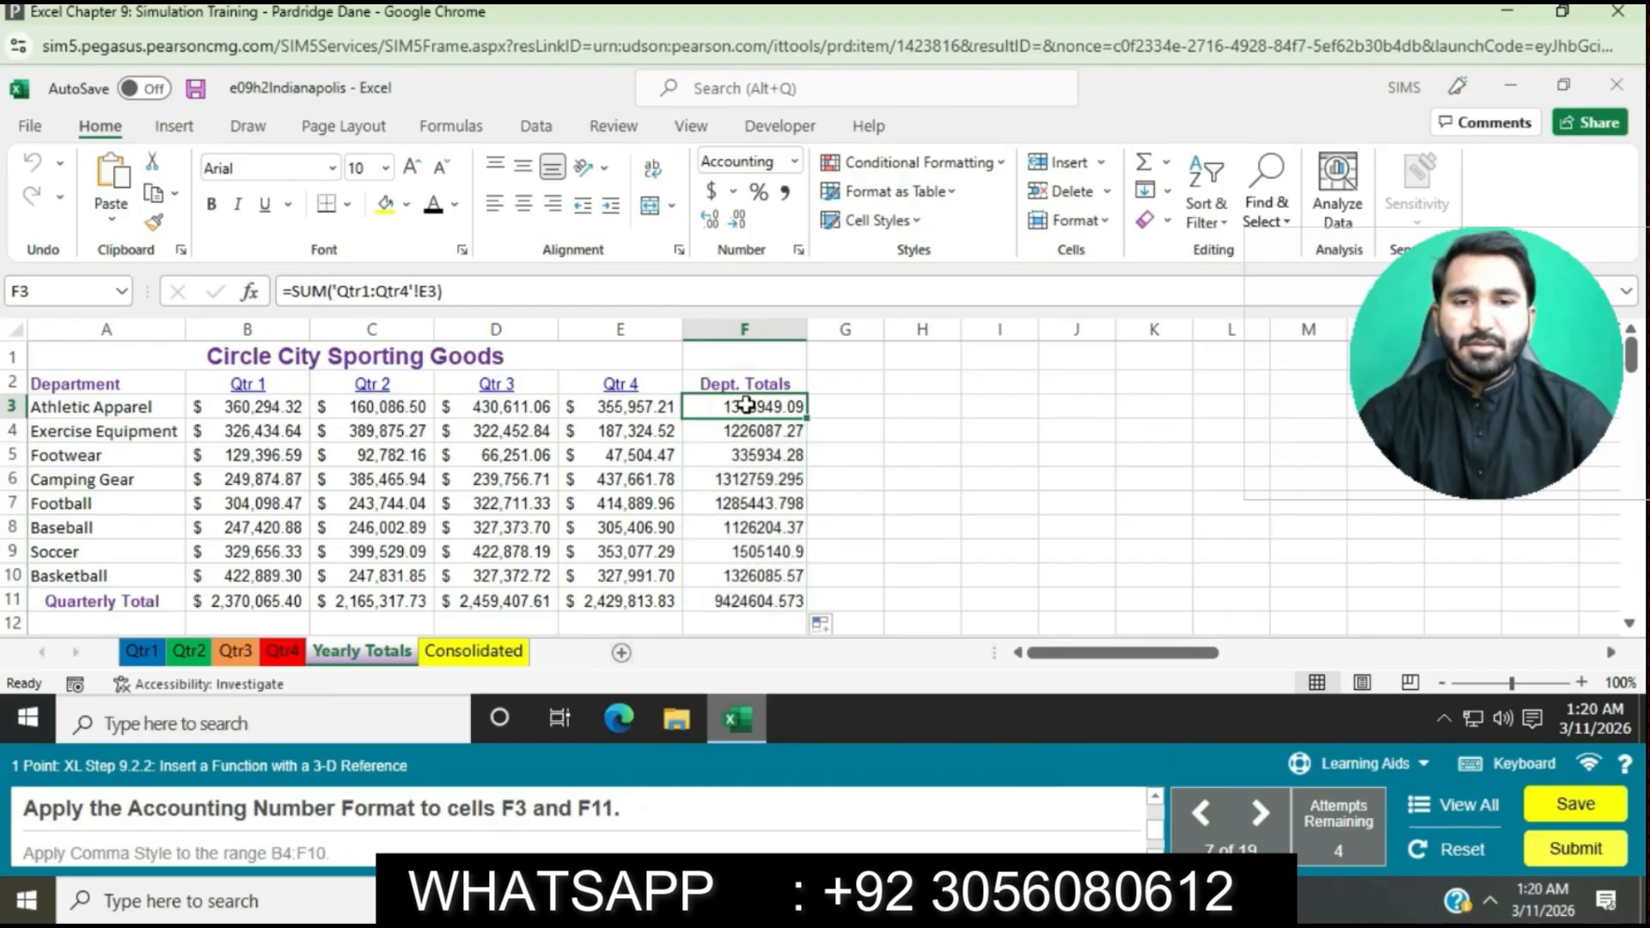
ctrl+click(760, 605)
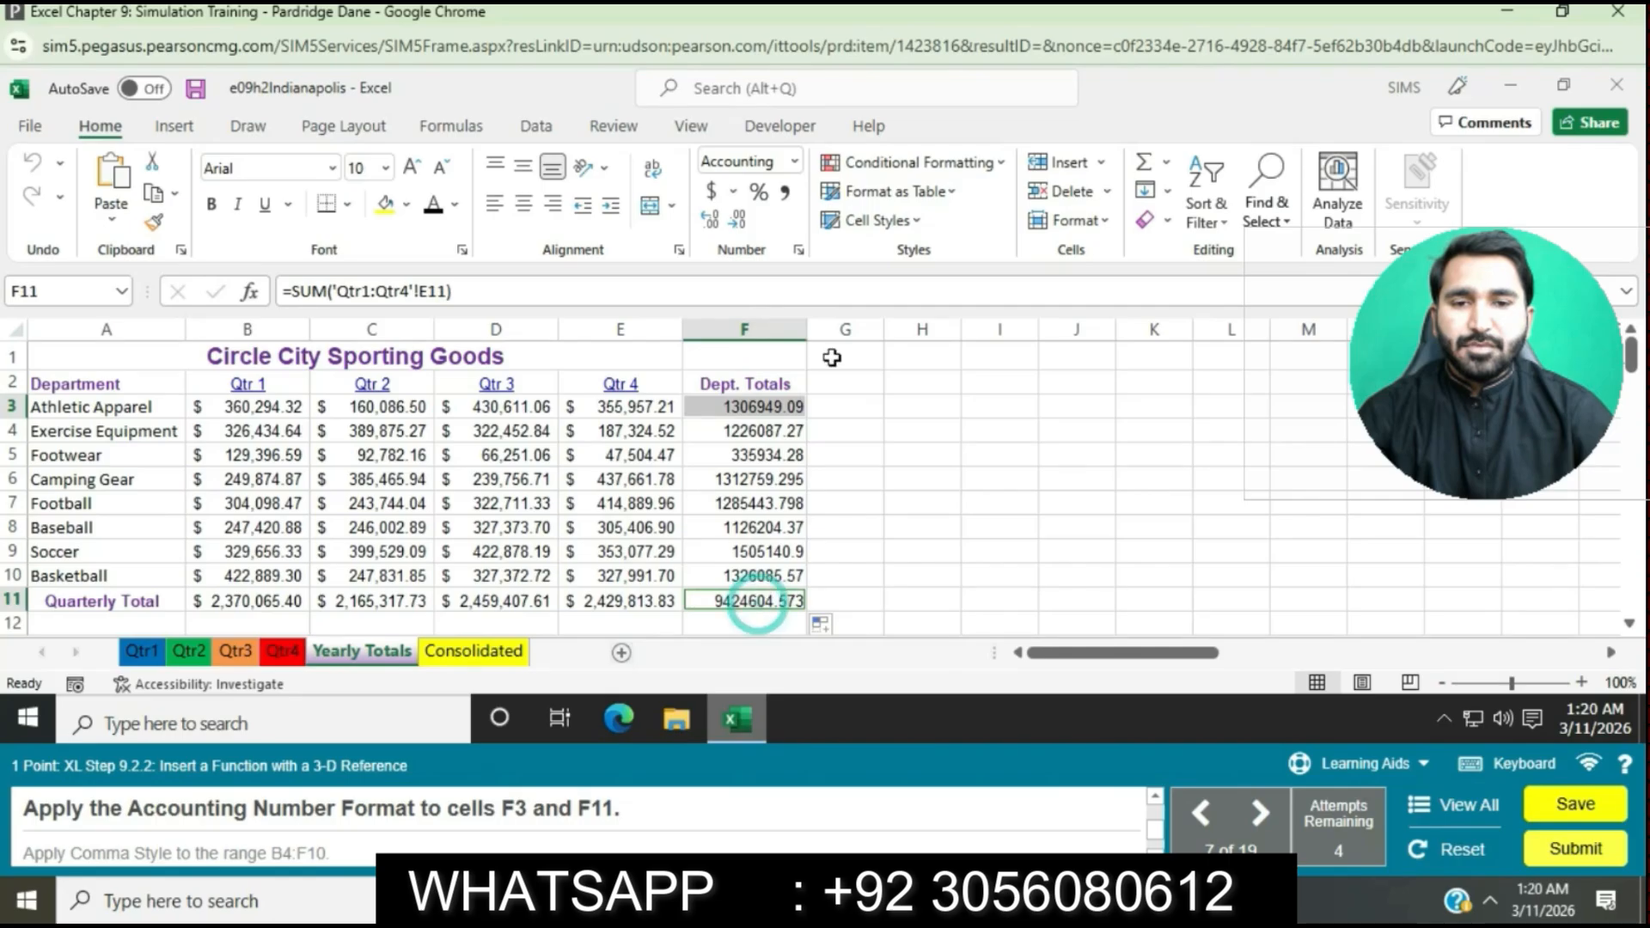
click(711, 193)
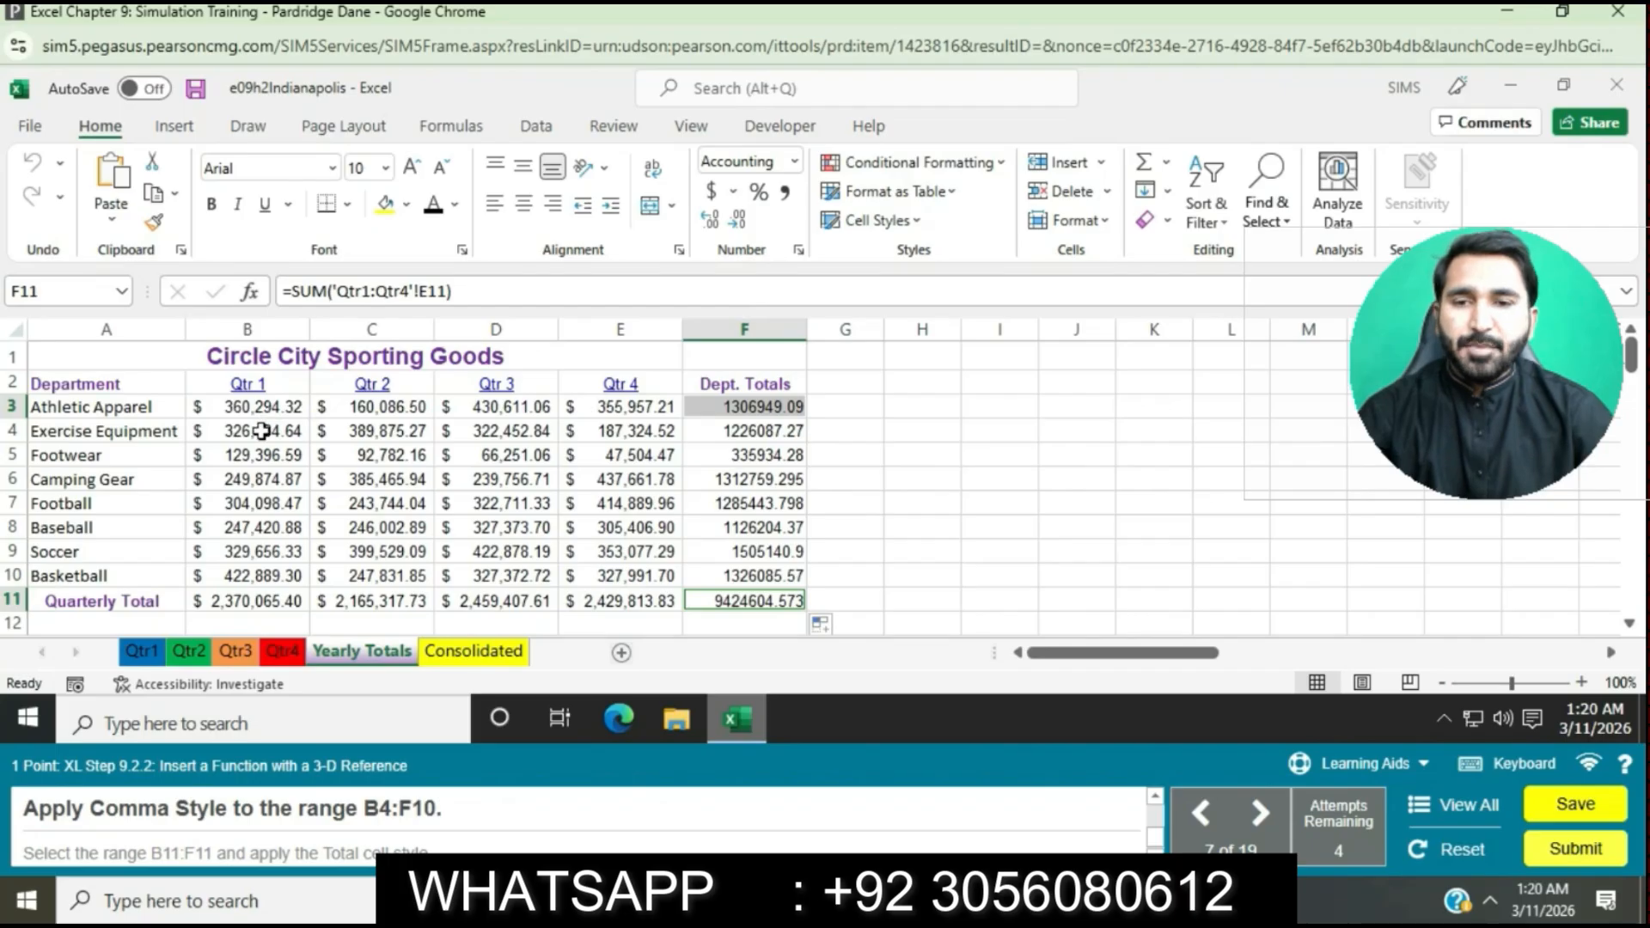
- Apply Comma Style to the range B4:F10 on the Yearly Totals worksheet
click(262, 431)
drag(262, 431, 740, 583)
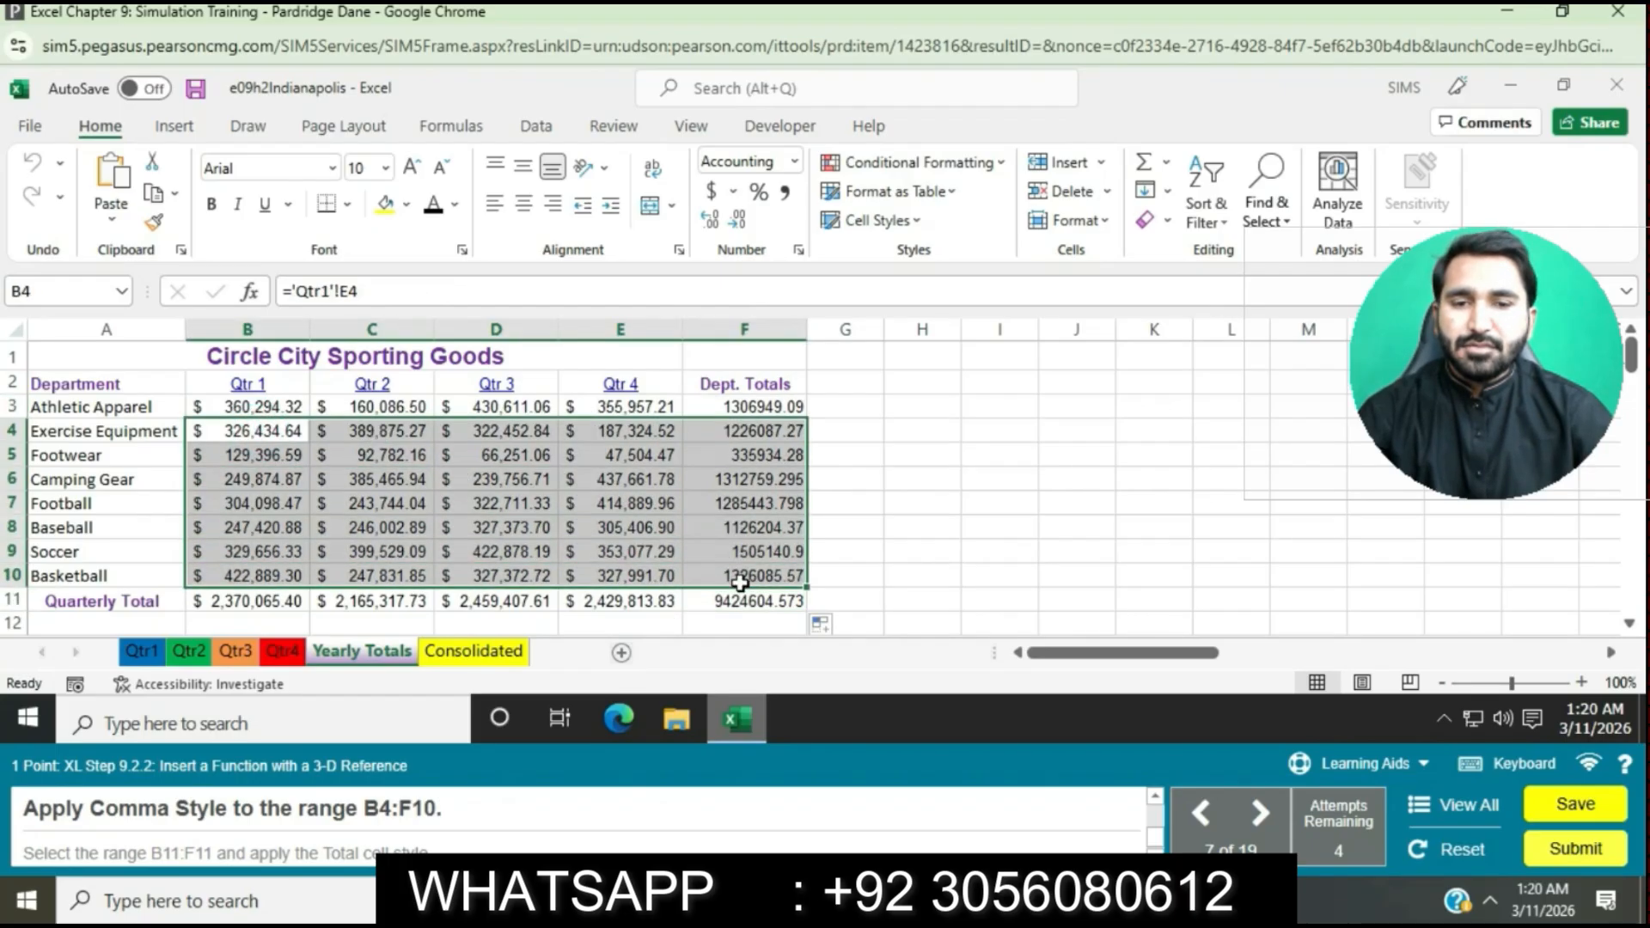
click(785, 196)
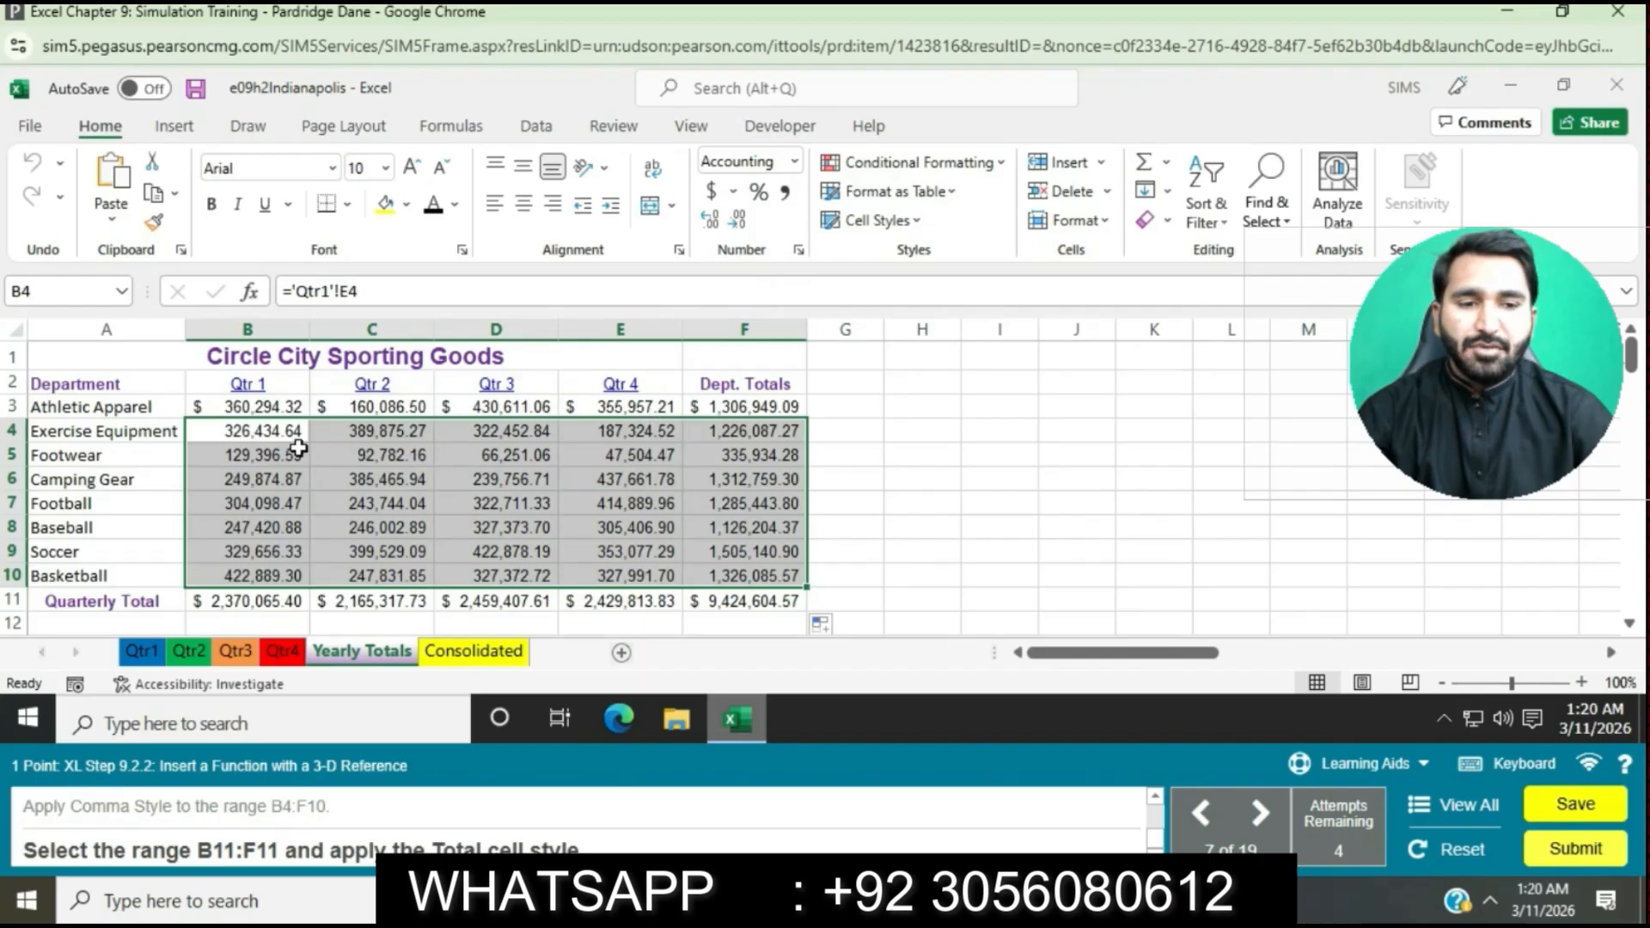
- Apply the Total cell style to the Quarterly Total values in the range B11:F11
click(245, 595)
drag(245, 595, 719, 601)
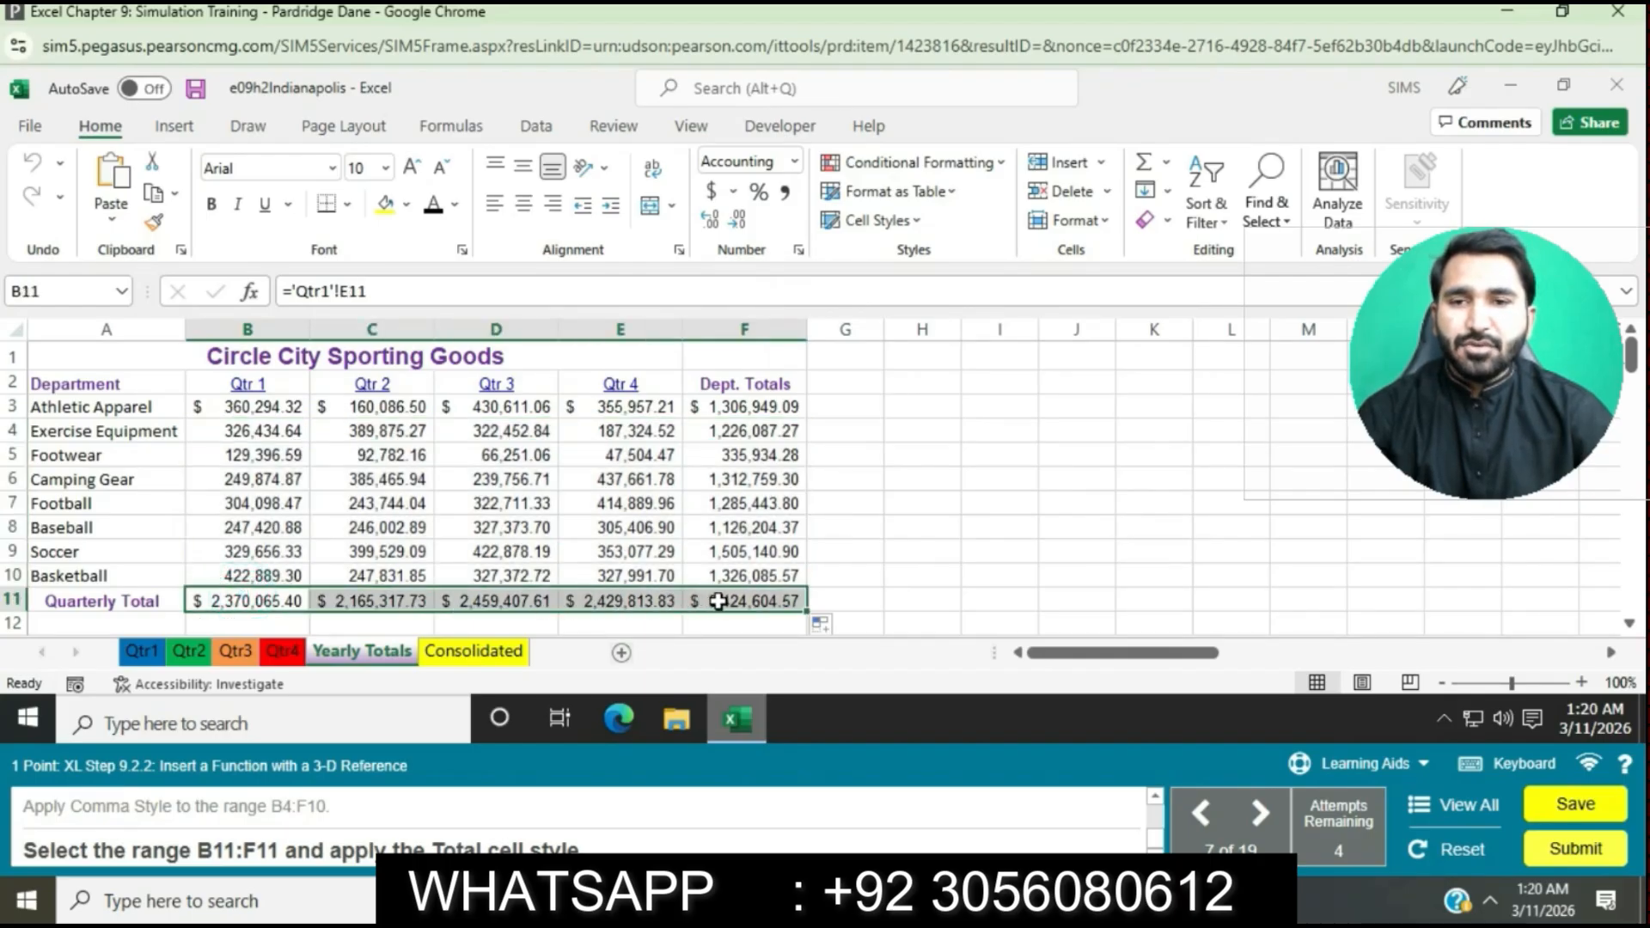
click(916, 222)
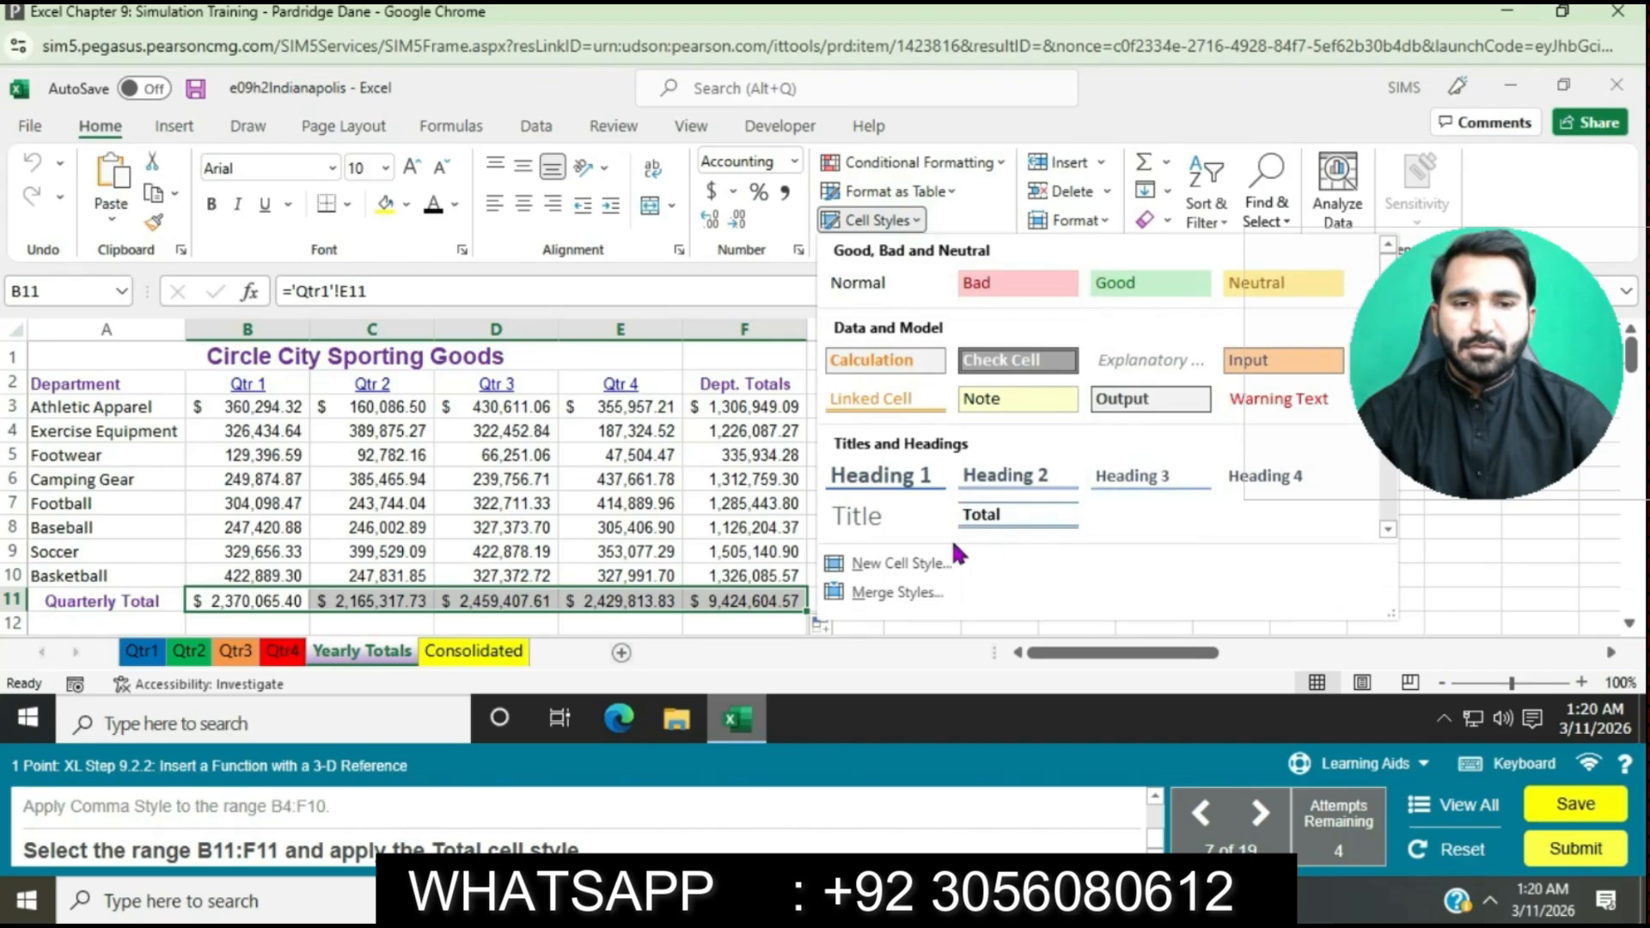
click(969, 517)
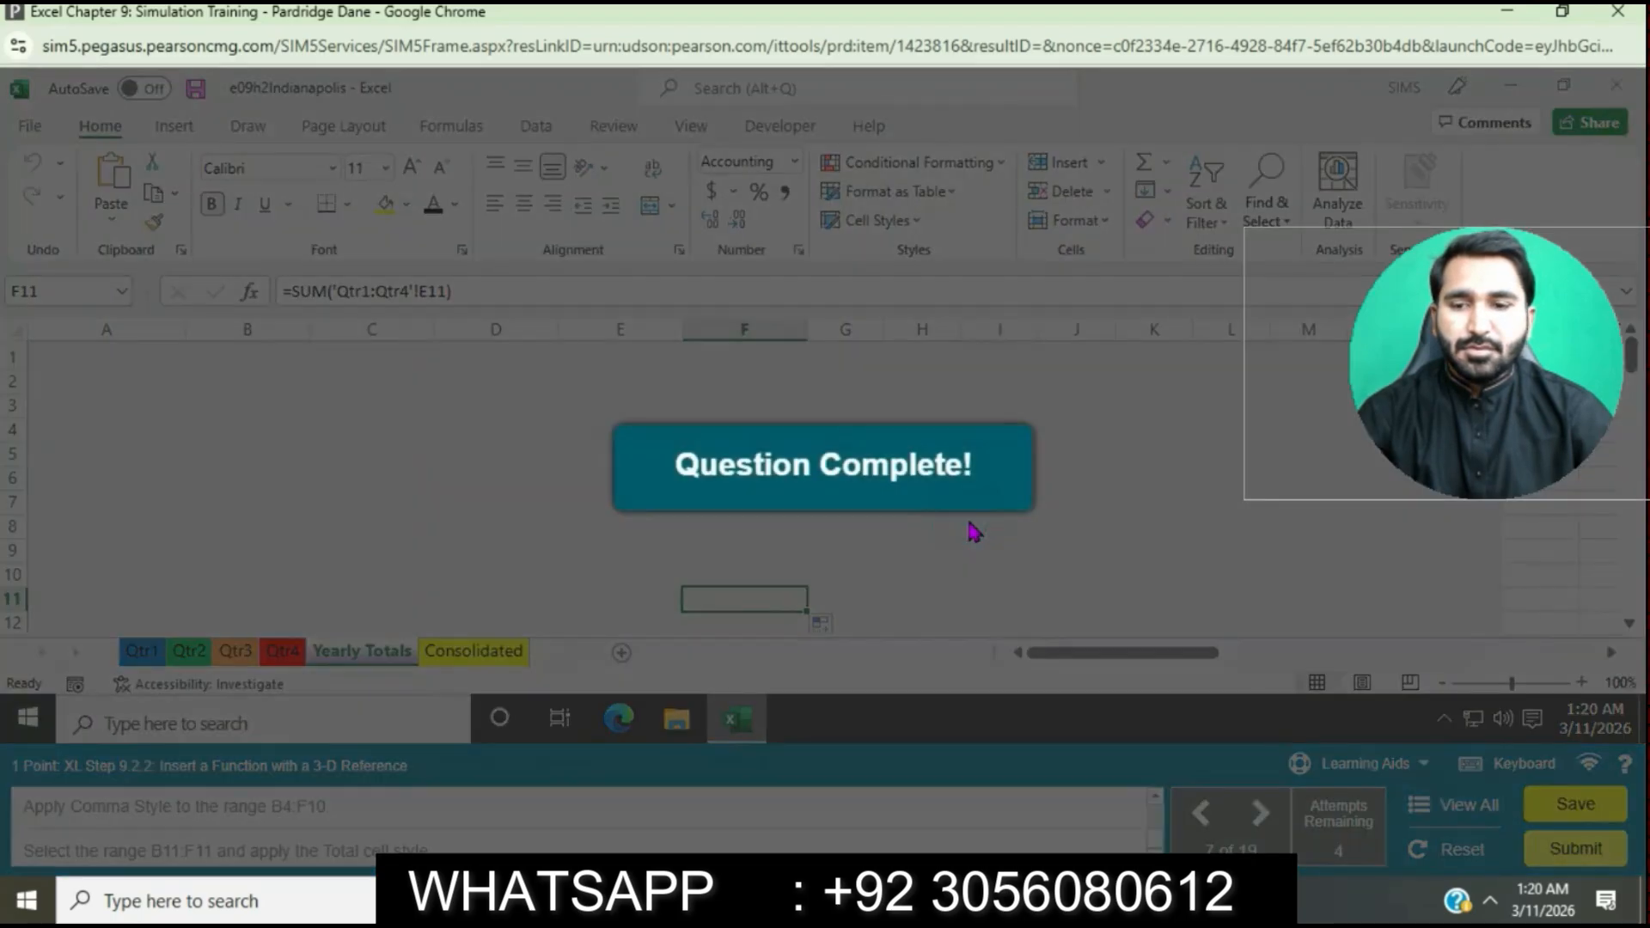